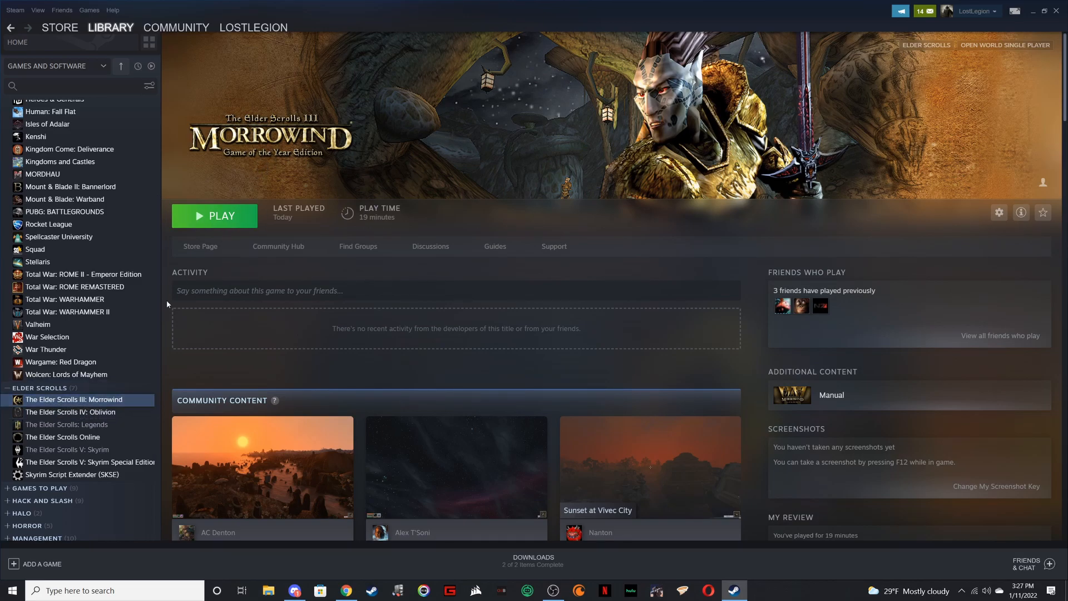
Show The Elder Scrolls IV: Oblivion in the game library and minimize the Steam window
click(105, 412)
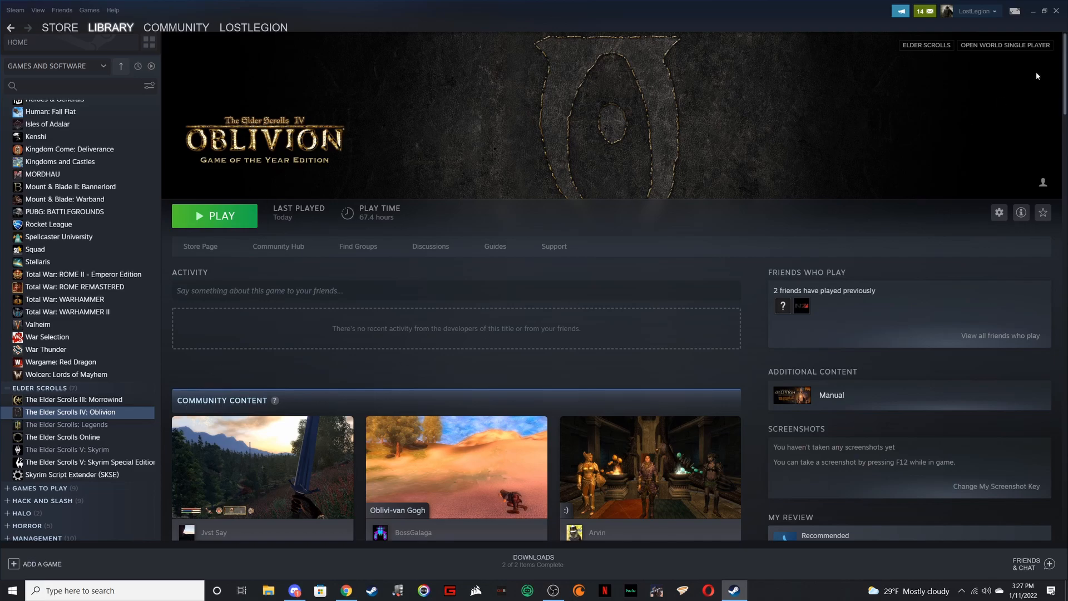
click(1033, 12)
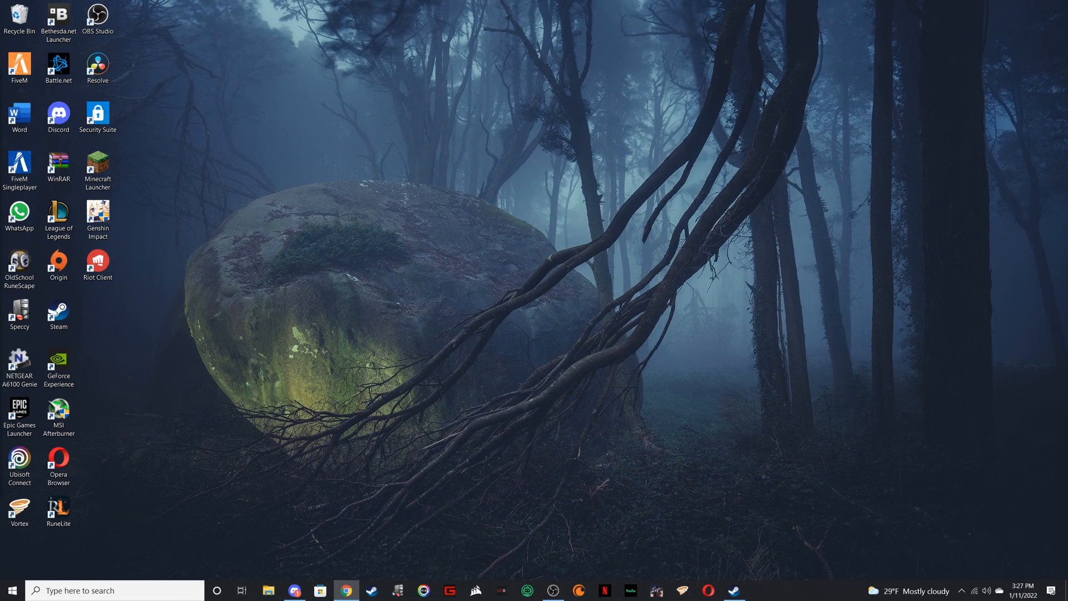
Switch to Chrome, search the web for ninite, and open the Ninite website
click(346, 590)
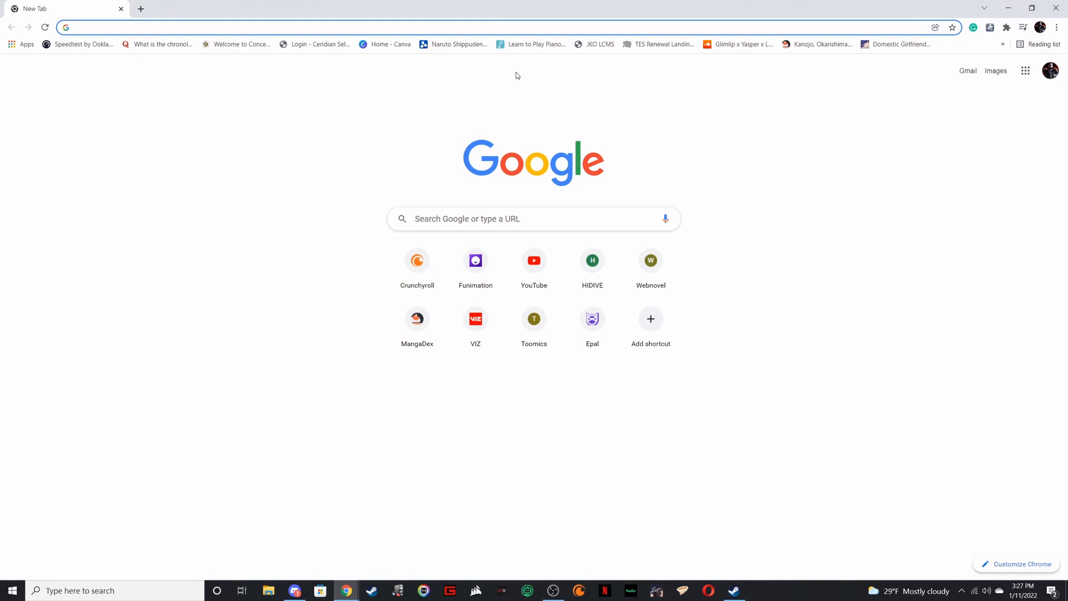
text(ninite)
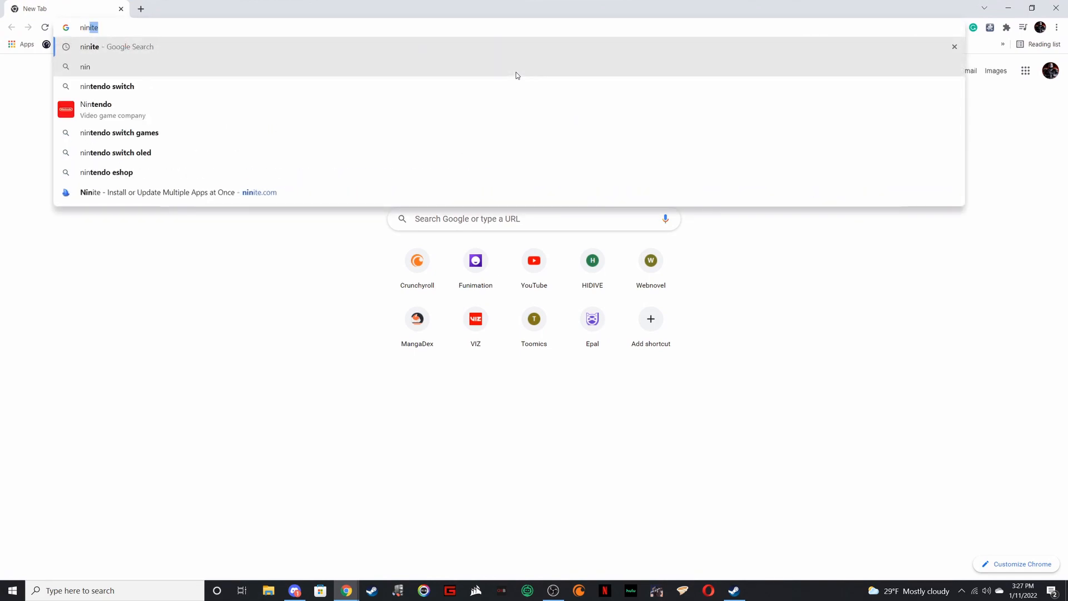
key(Return)
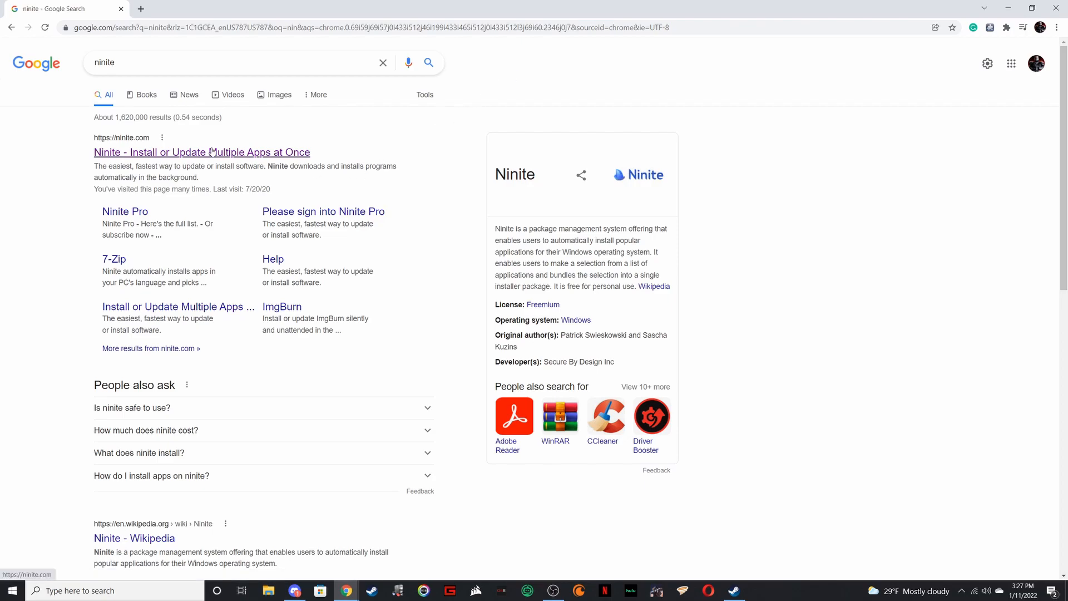
click(212, 152)
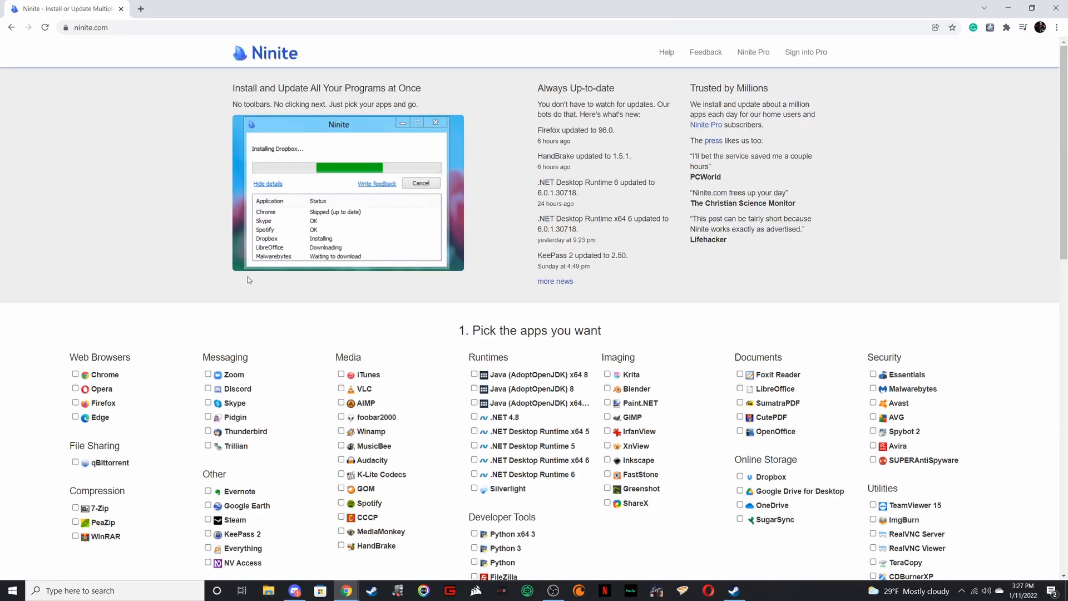
Select 7-Zip and WinRAR among the compression apps offered on the Ninite page
scroll(160, 361, down, 4)
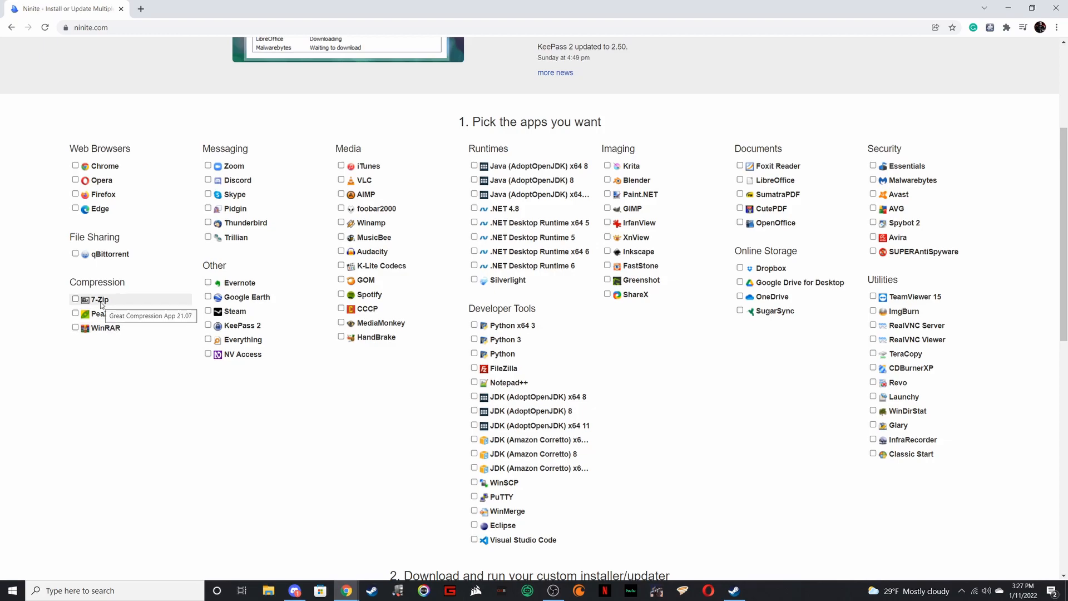
click(75, 299)
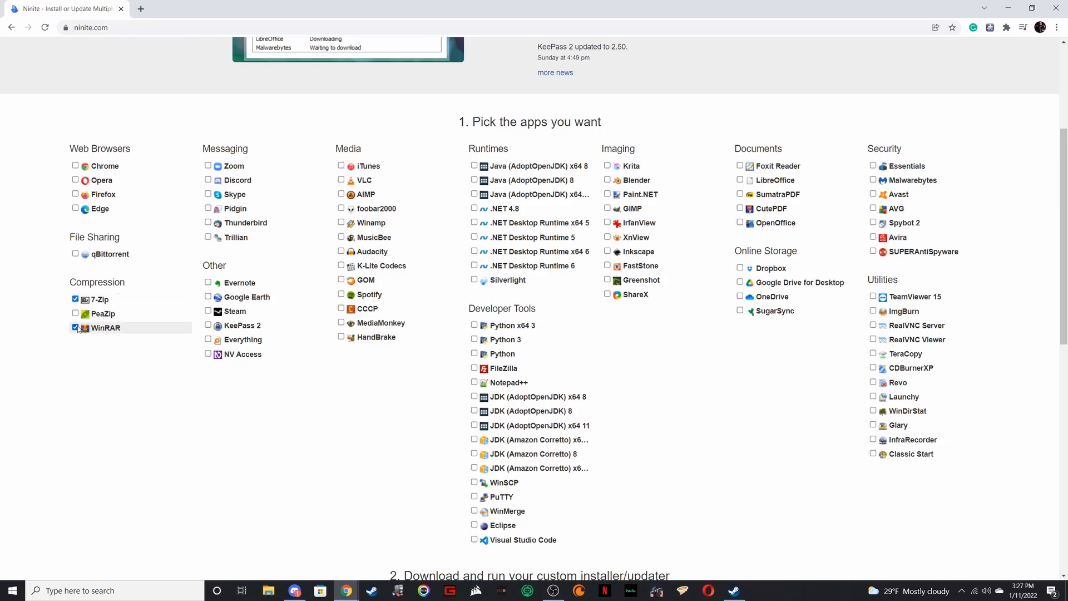
scroll(366, 375, down, 4)
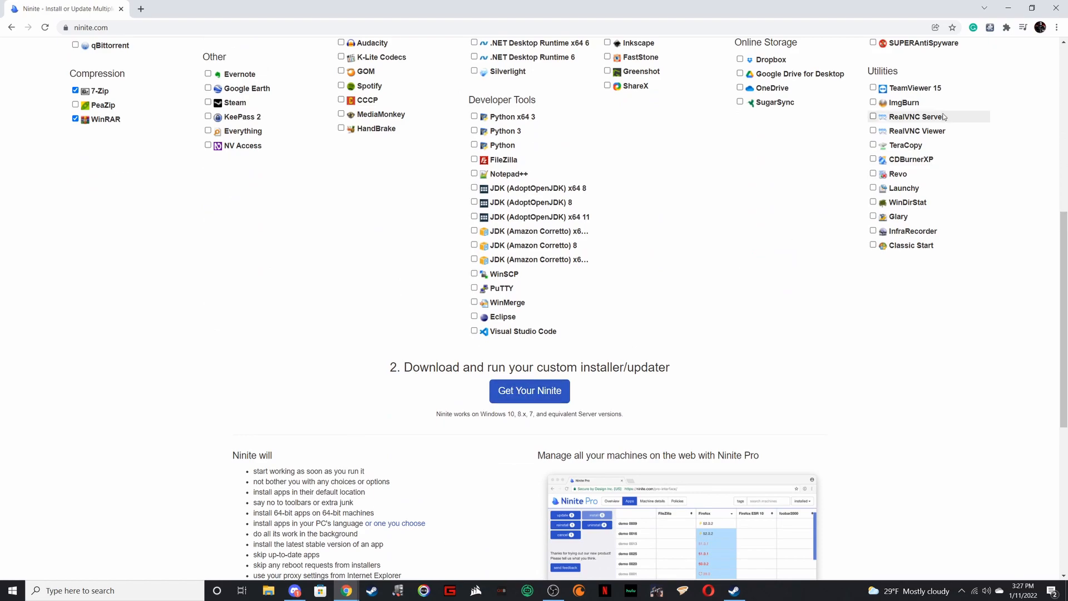
scroll(565, 243, up, 6)
scroll(577, 257, up, 2)
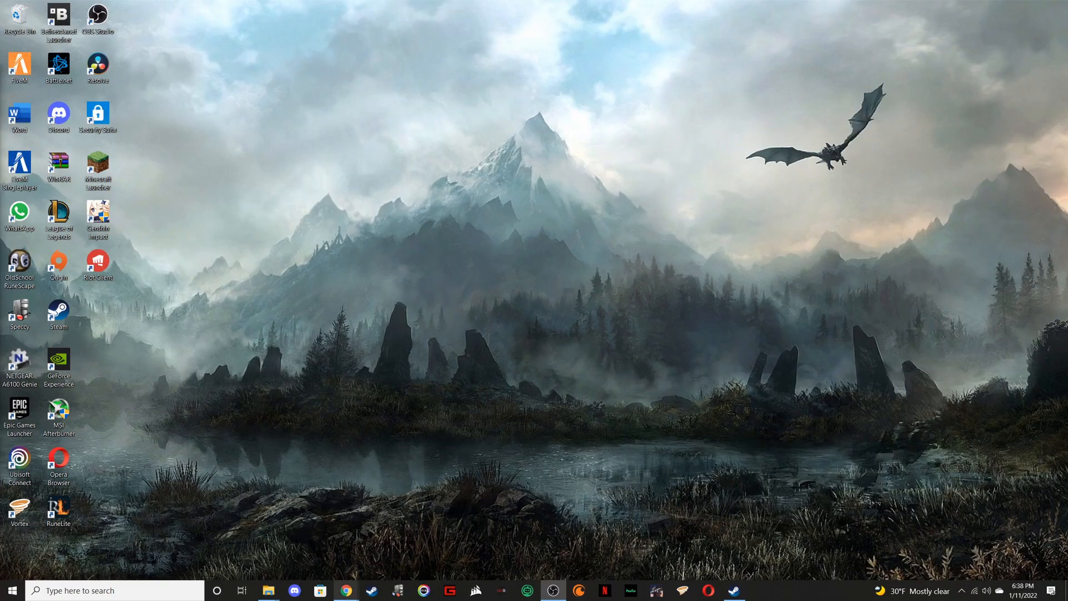
Bring up the Morroblivion Project Release page in Chrome and expand its Script & Engine Requirements section
mouse_move(346, 591)
click(375, 545)
scroll(488, 423, up, 15)
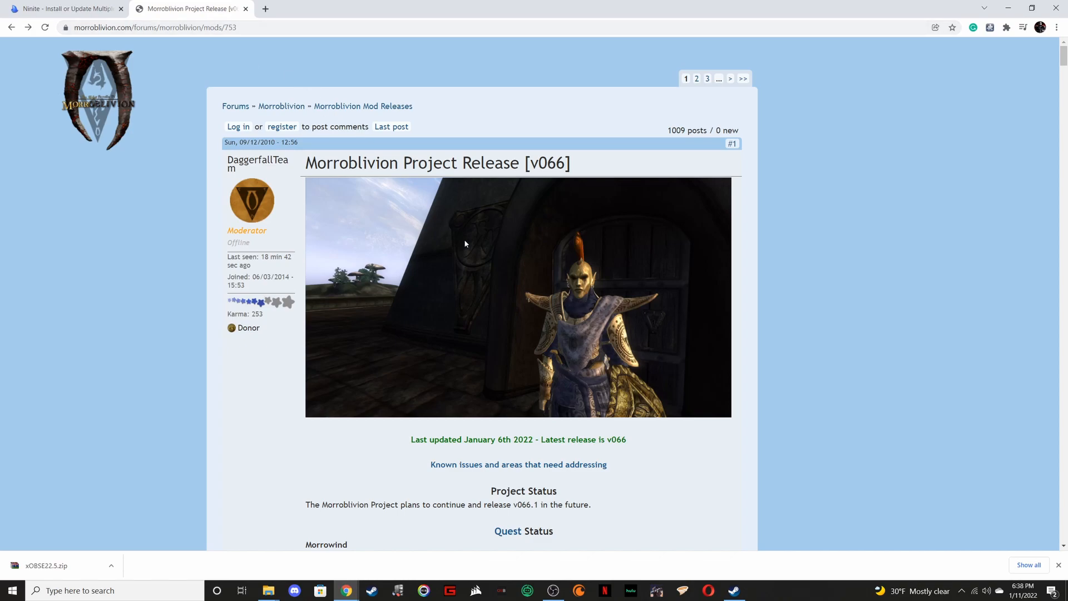
scroll(465, 243, down, 10)
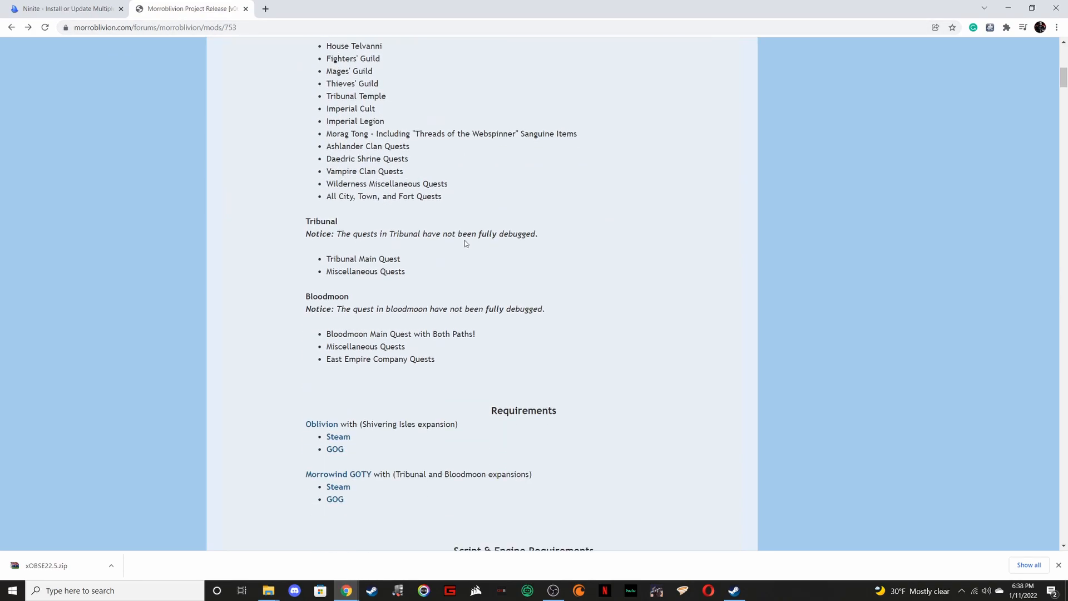
scroll(466, 243, down, 3)
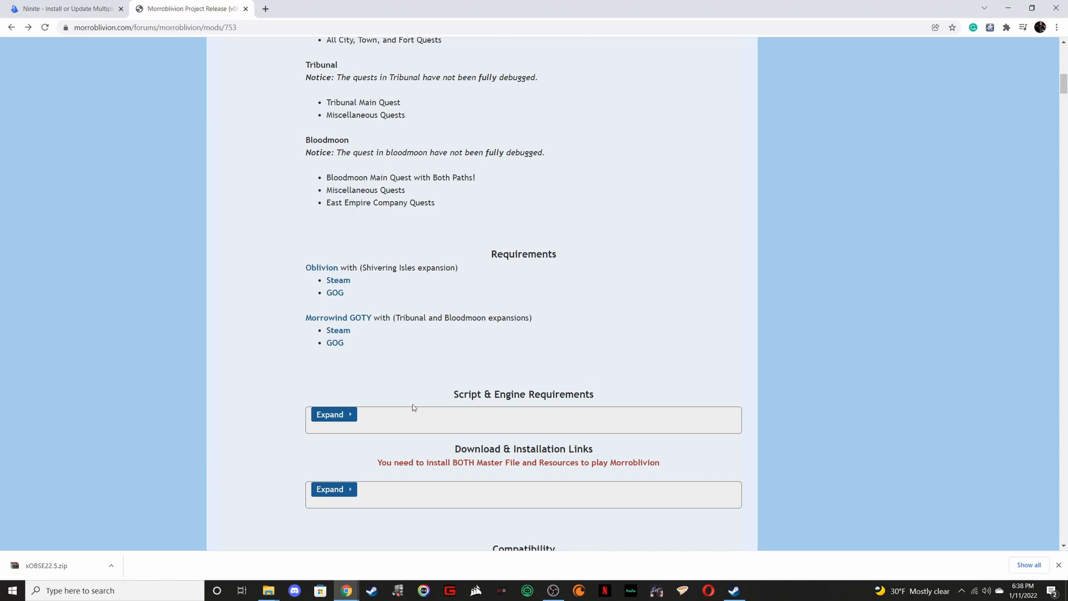
scroll(382, 362, down, 2)
click(351, 309)
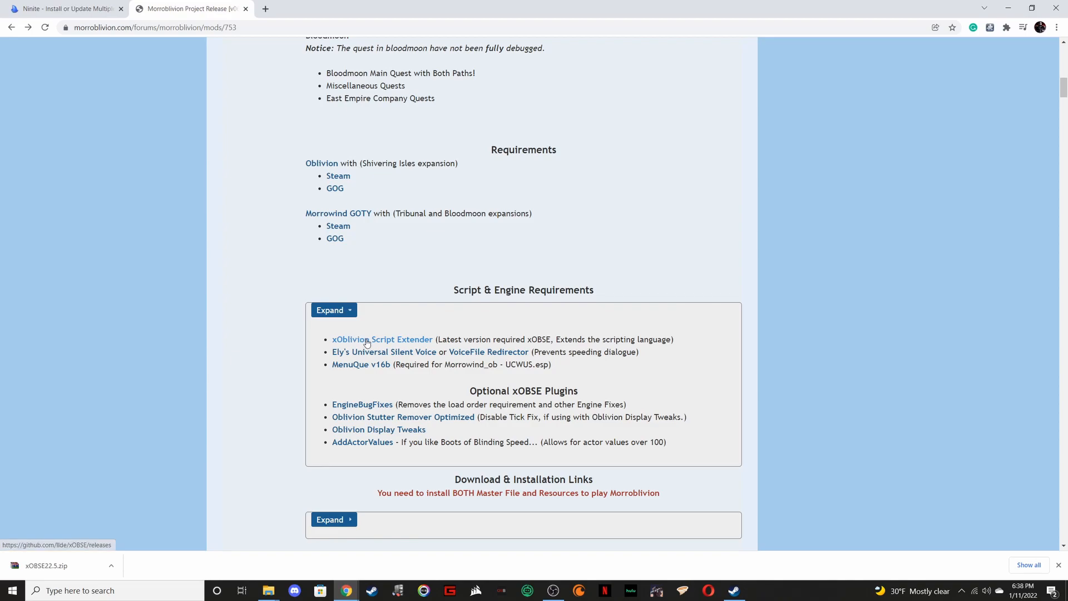
Open the xOblivion Script Extender releases page and download xOBSE22.5.zip from the xOBSE 22.5 assets
click(367, 342)
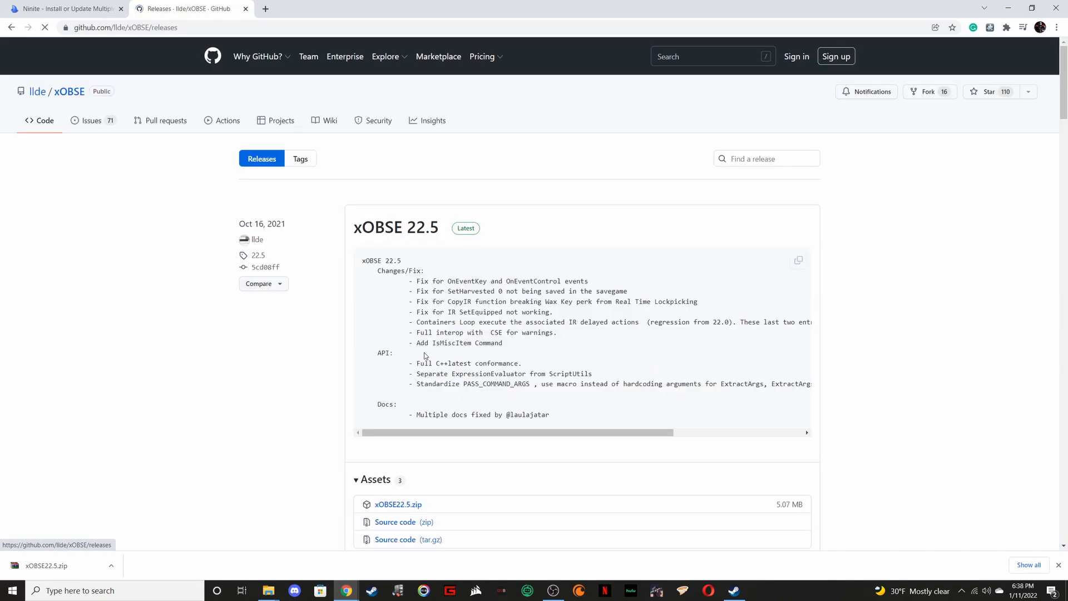
scroll(436, 331, down, 1)
scroll(433, 244, down, 1)
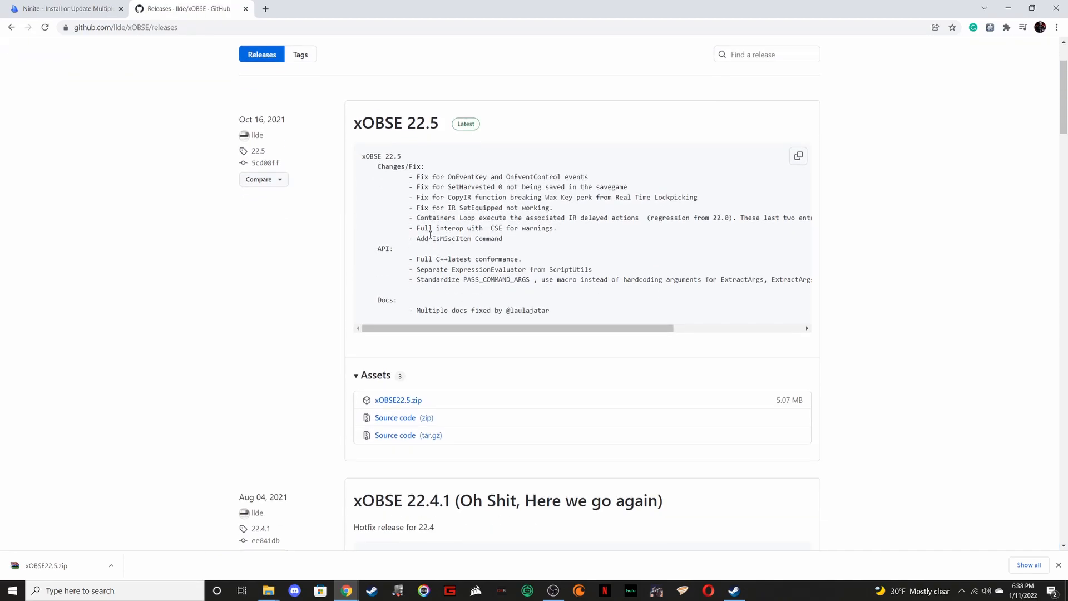
click(399, 401)
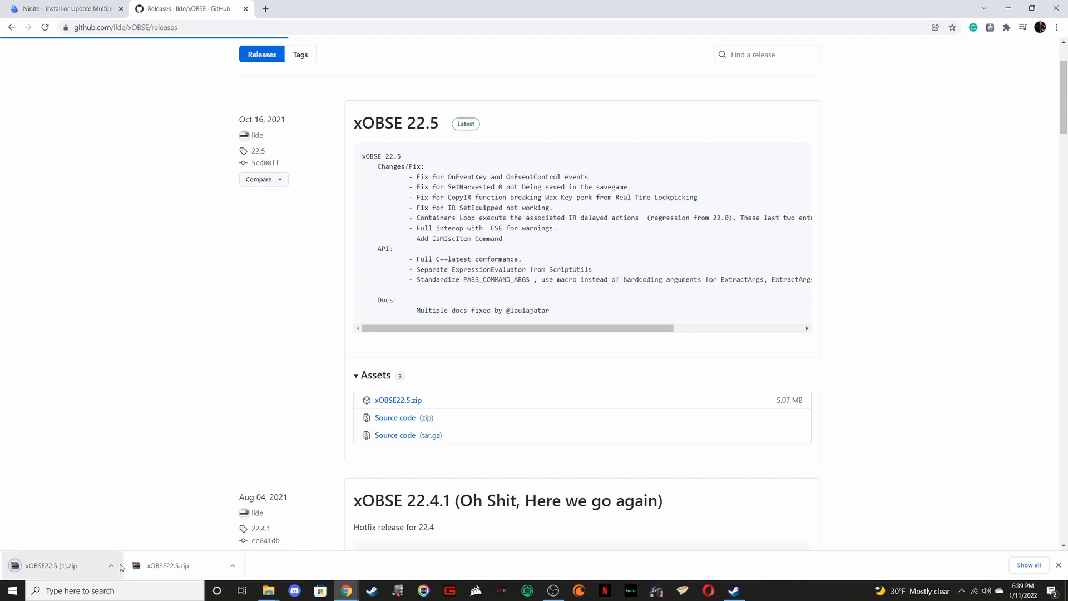
Open the newly downloaded xOBSE22.5 archive in WinRAR and dismiss the licence purchase reminder
click(113, 567)
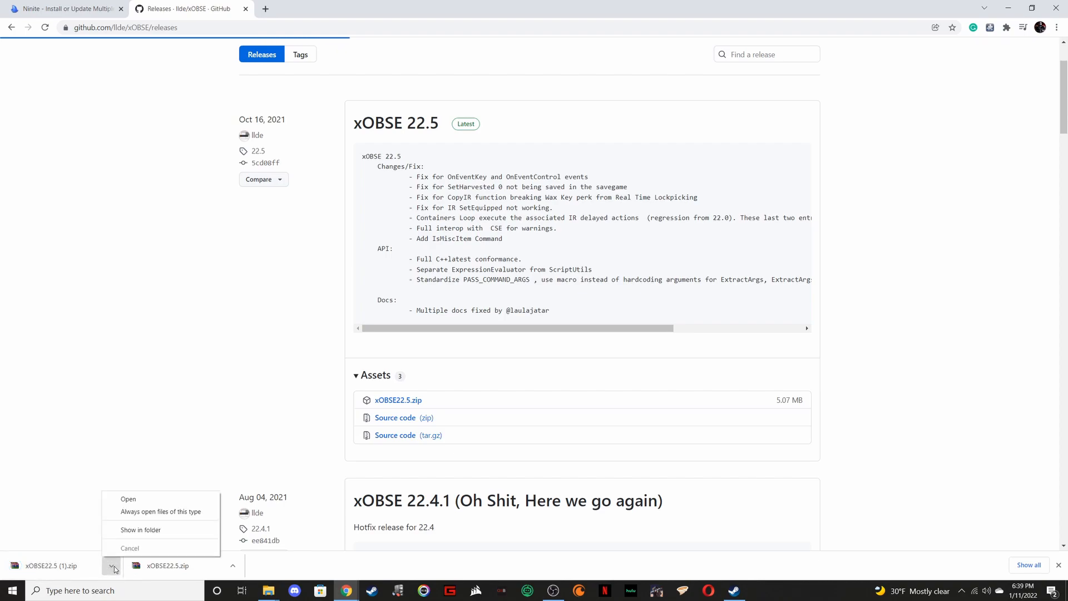
click(139, 500)
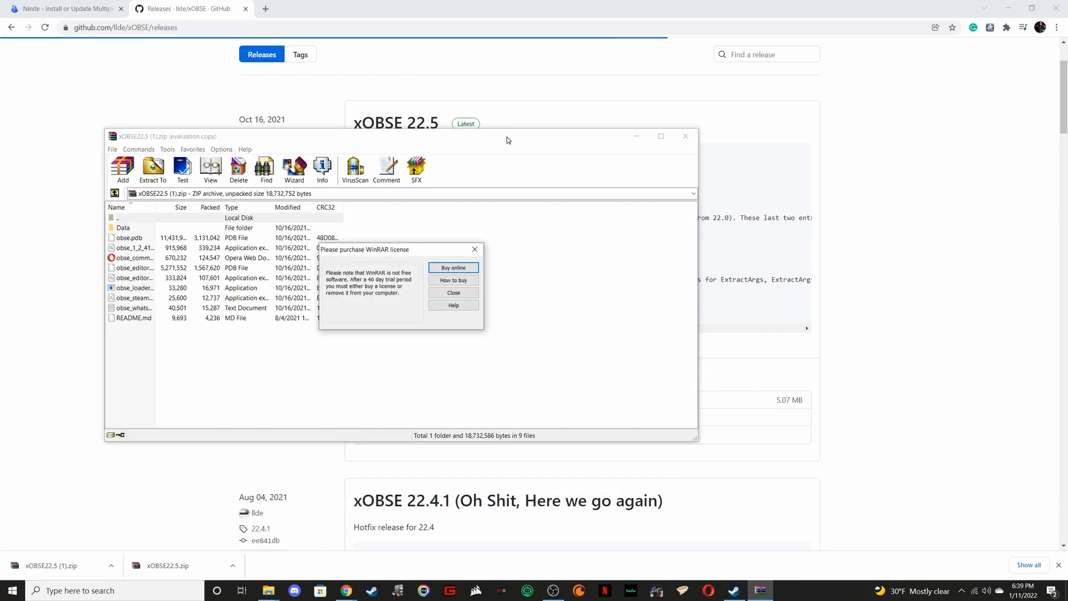
click(475, 249)
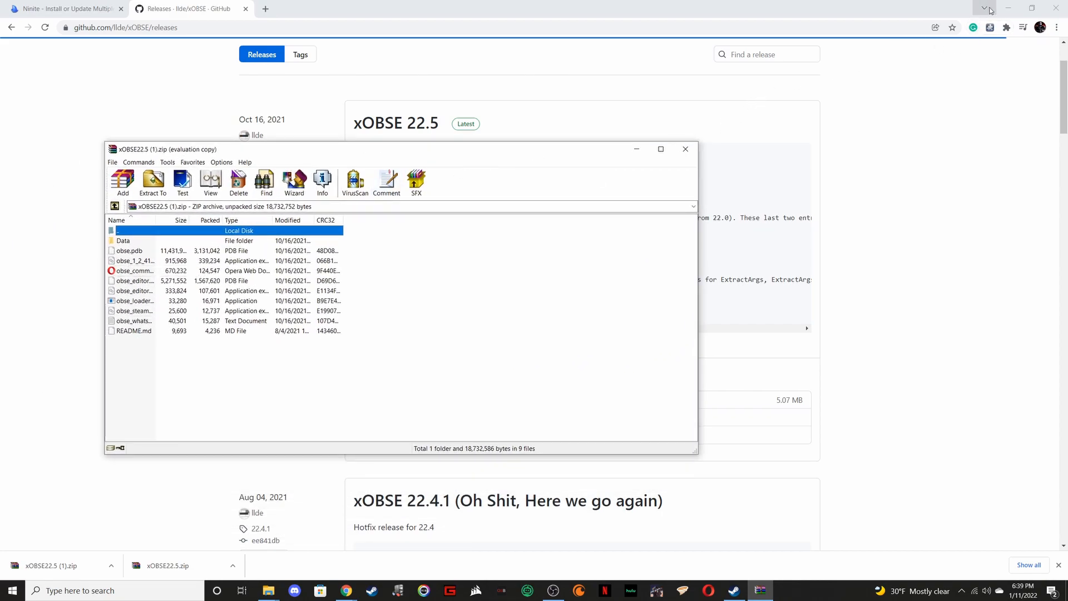
Minimize Chrome and arrange the WinRAR archive window side by side with the This PC File Explorer window
click(1010, 8)
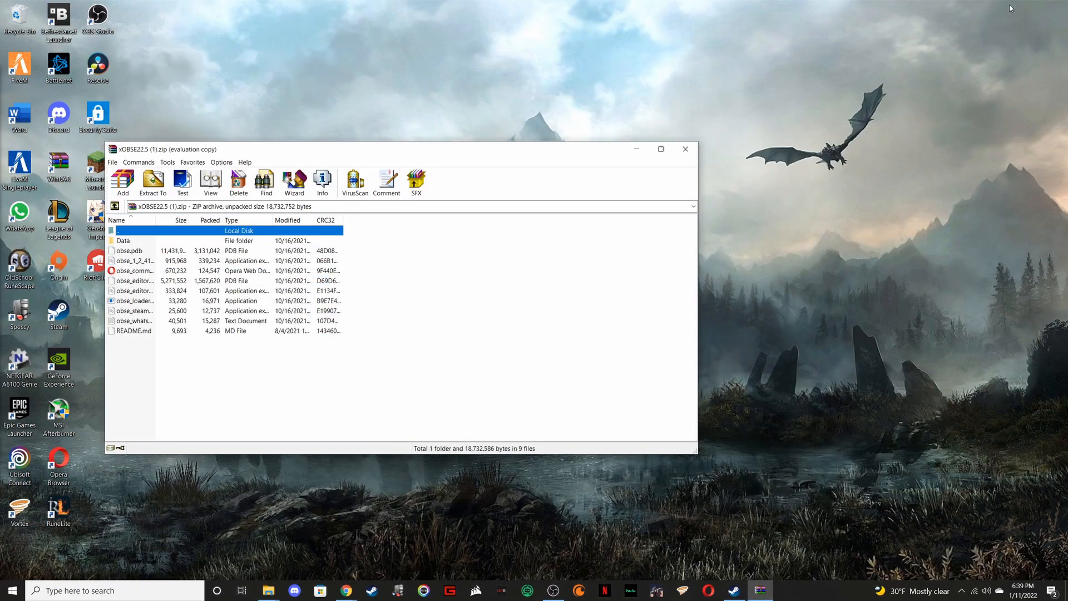
drag(444, 153, 351, 118)
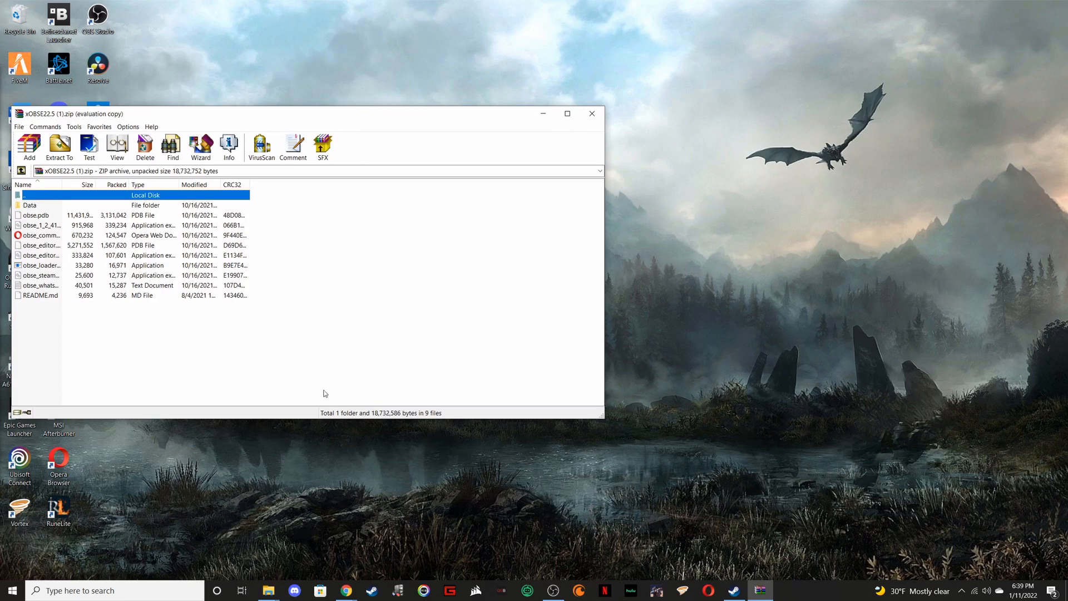
mouse_move(276, 592)
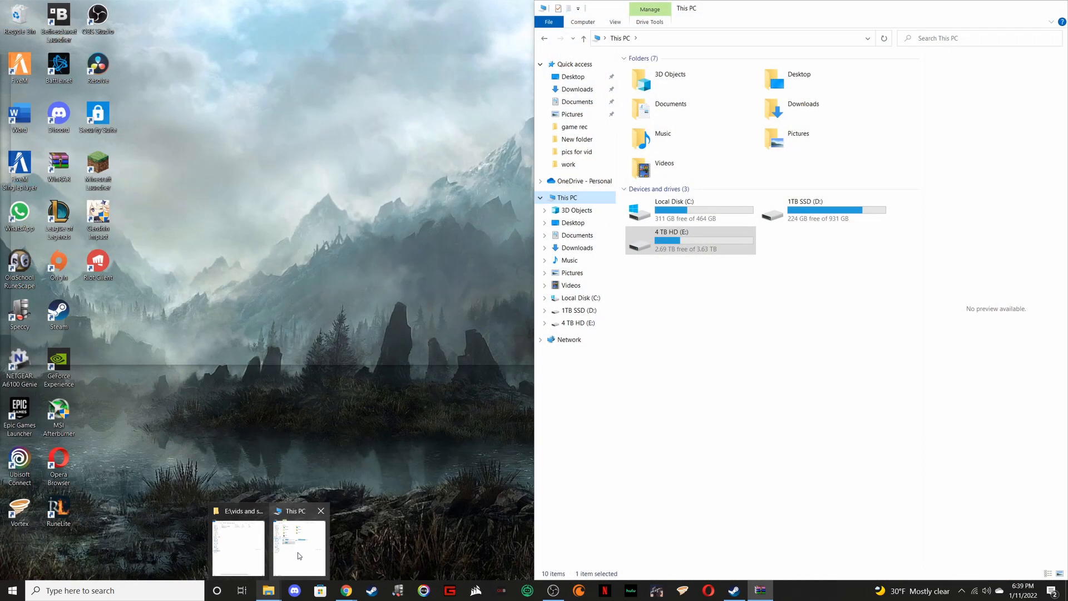
click(299, 555)
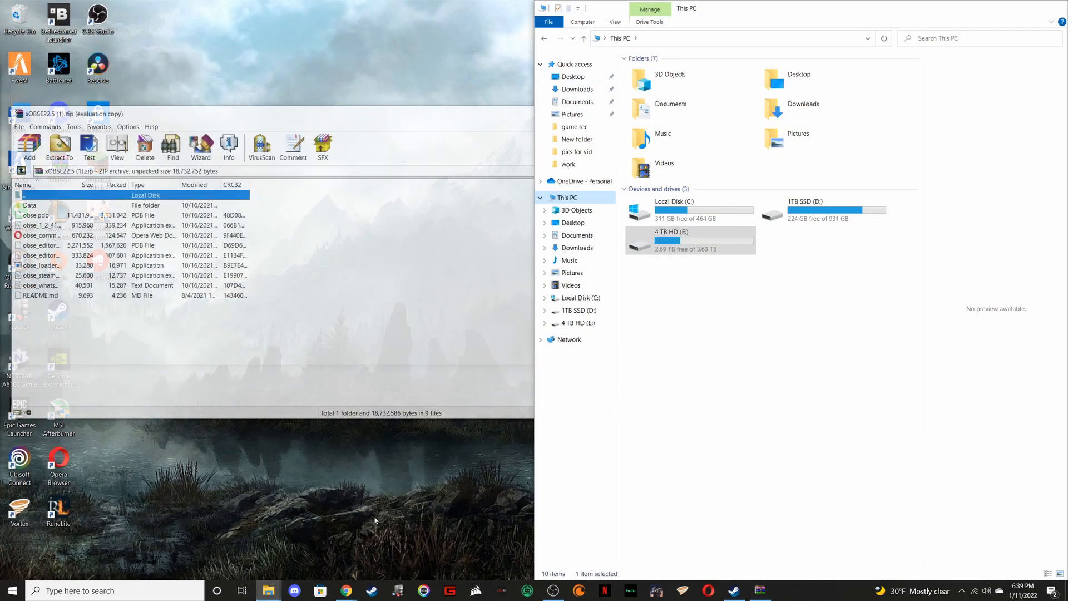
drag(437, 118, 1, 130)
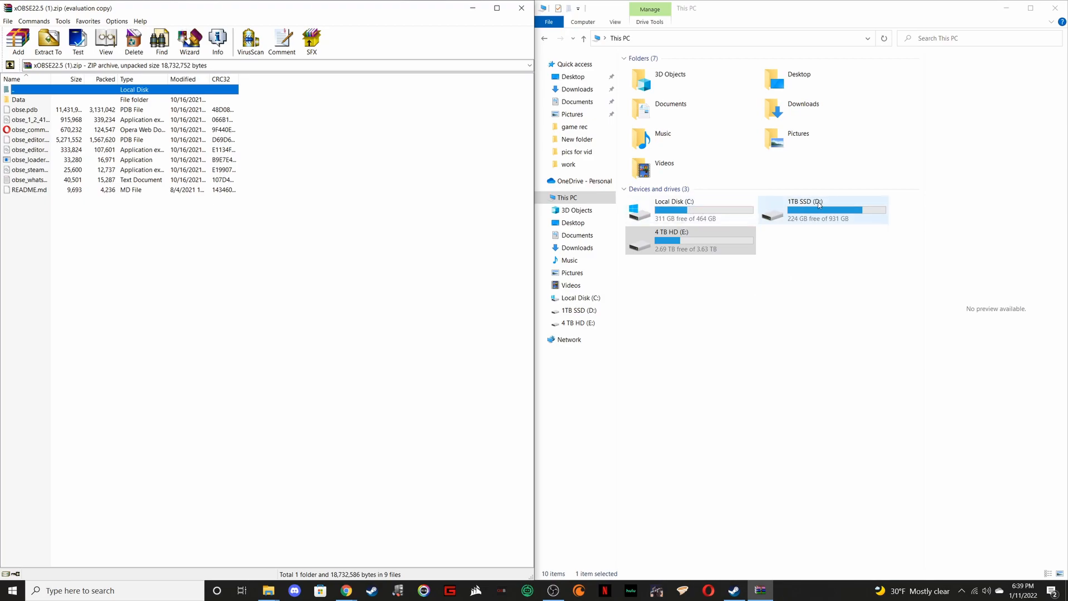
Check the default Steam games folder C:\Program Files (x86)\Steam\steamapps\common for the Oblivion installation
click(724, 213)
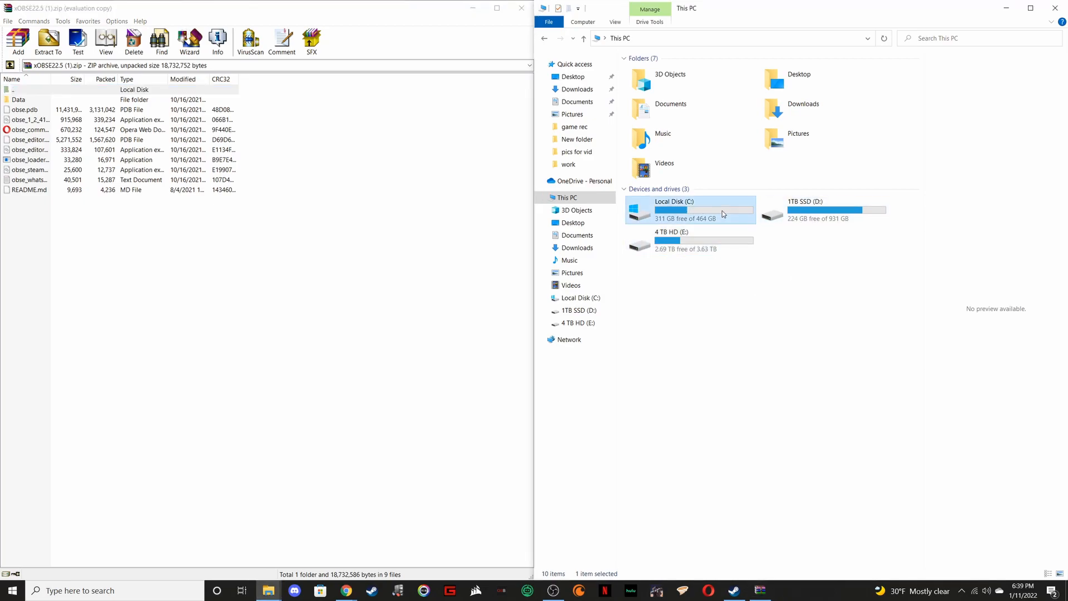
double_click(723, 213)
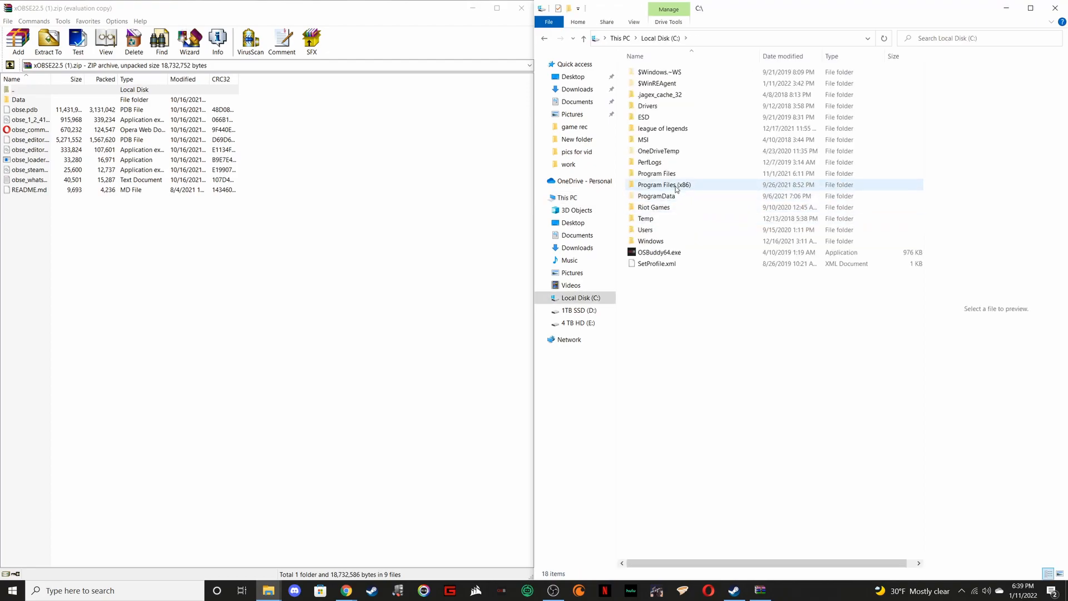
double_click(677, 189)
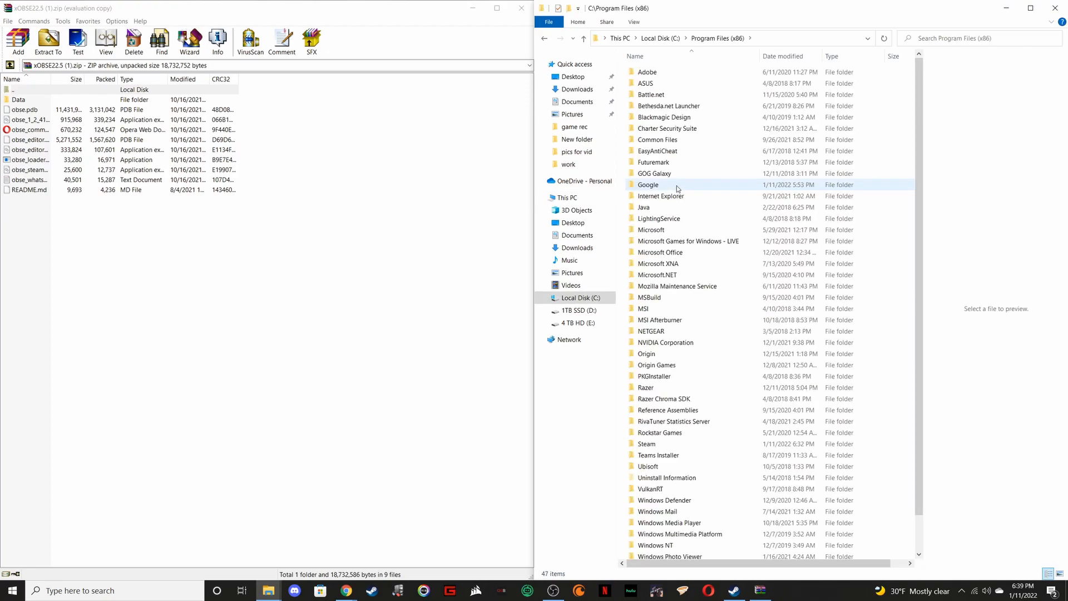
double_click(655, 444)
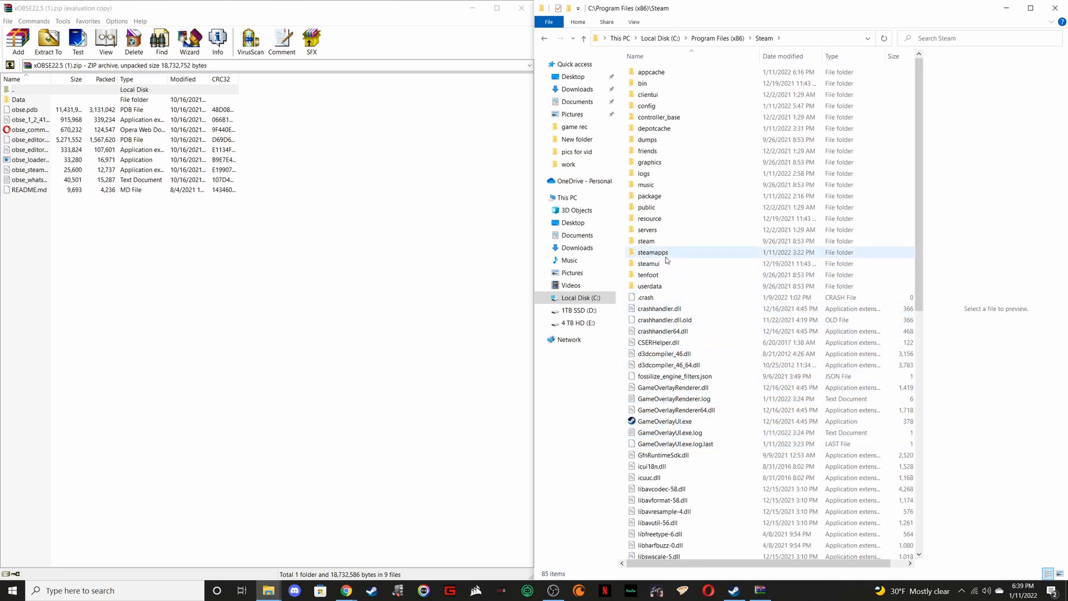
double_click(664, 255)
double_click(659, 74)
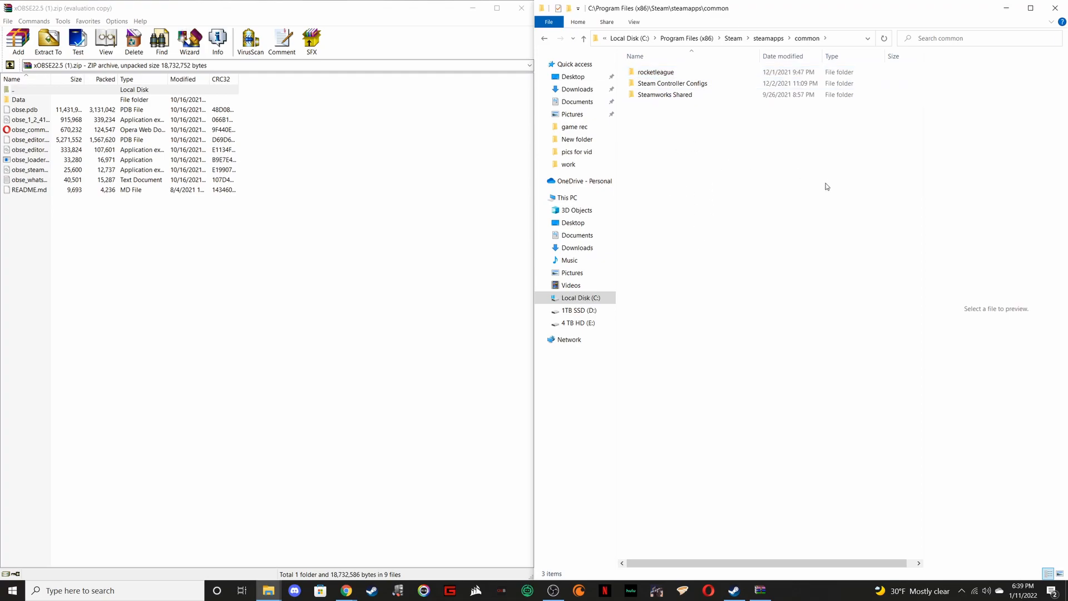
Open the Oblivion game folder at D:\steam\steamapps\common\Oblivion
click(568, 197)
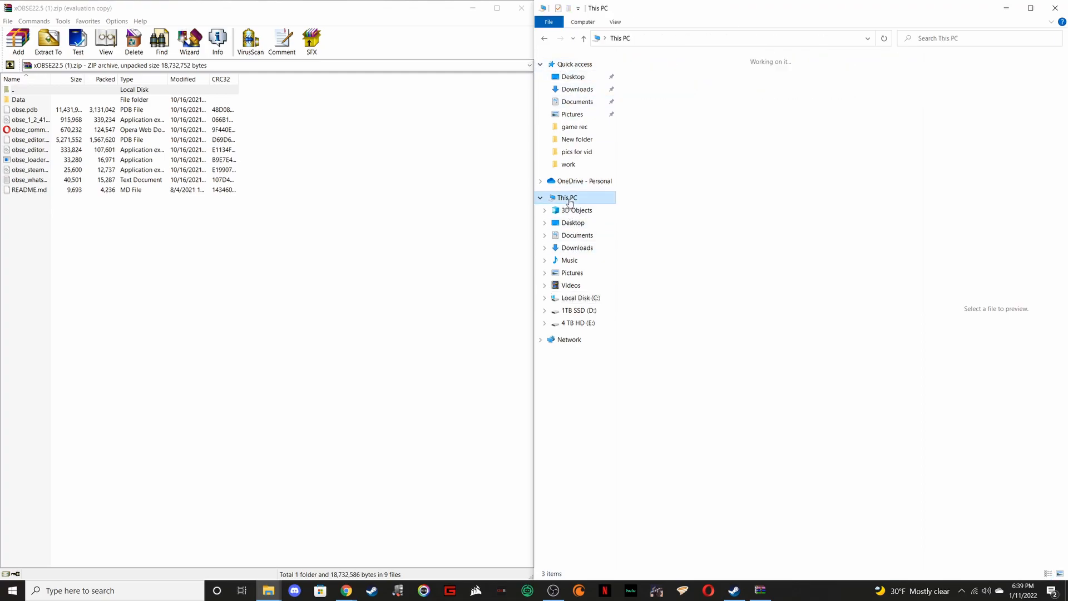
double_click(818, 220)
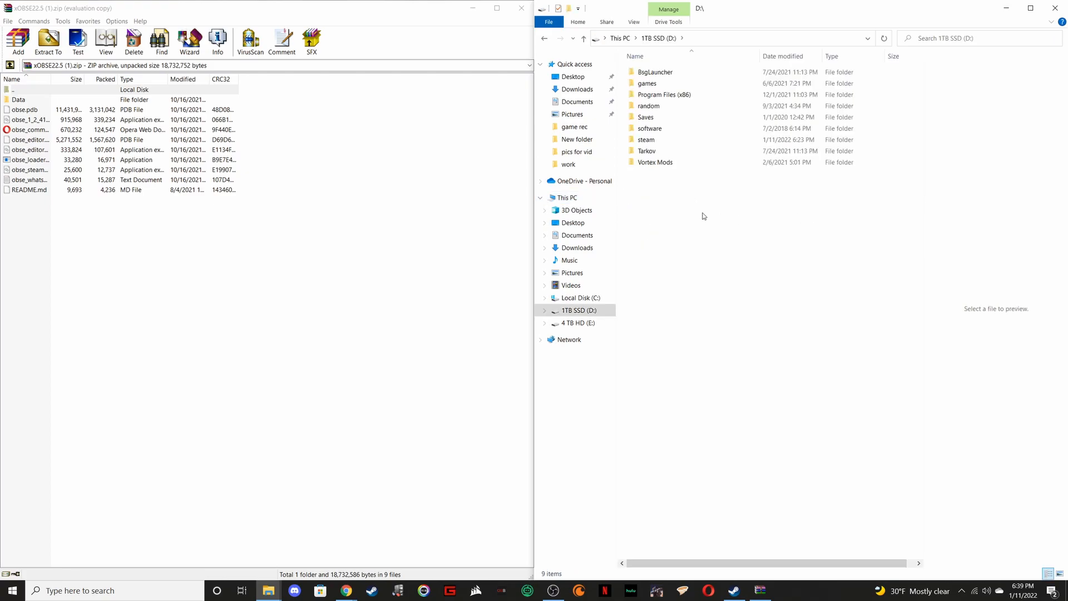
double_click(653, 142)
double_click(666, 74)
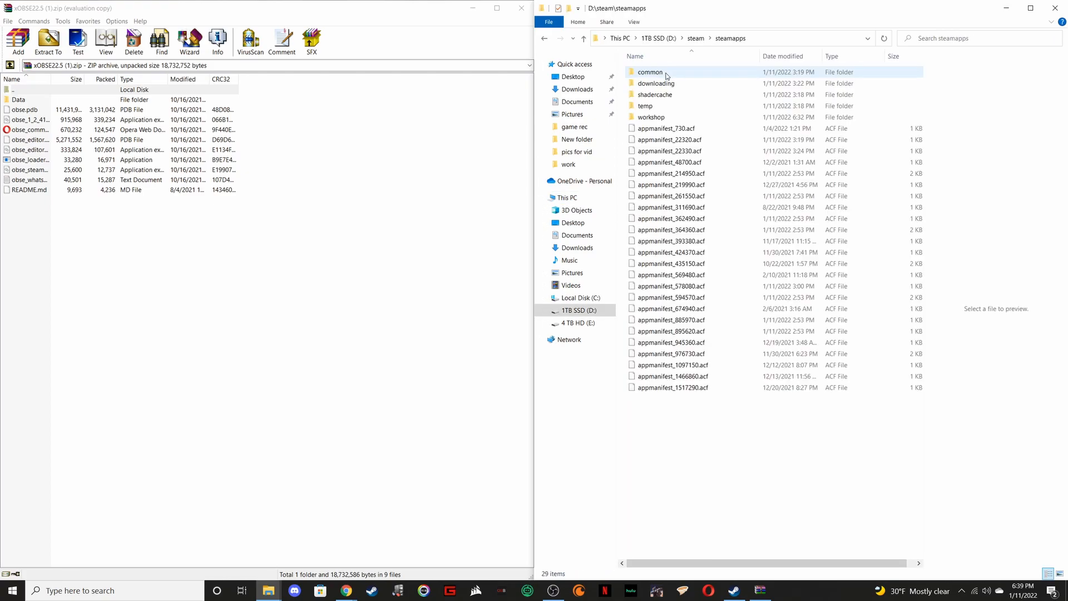
double_click(667, 76)
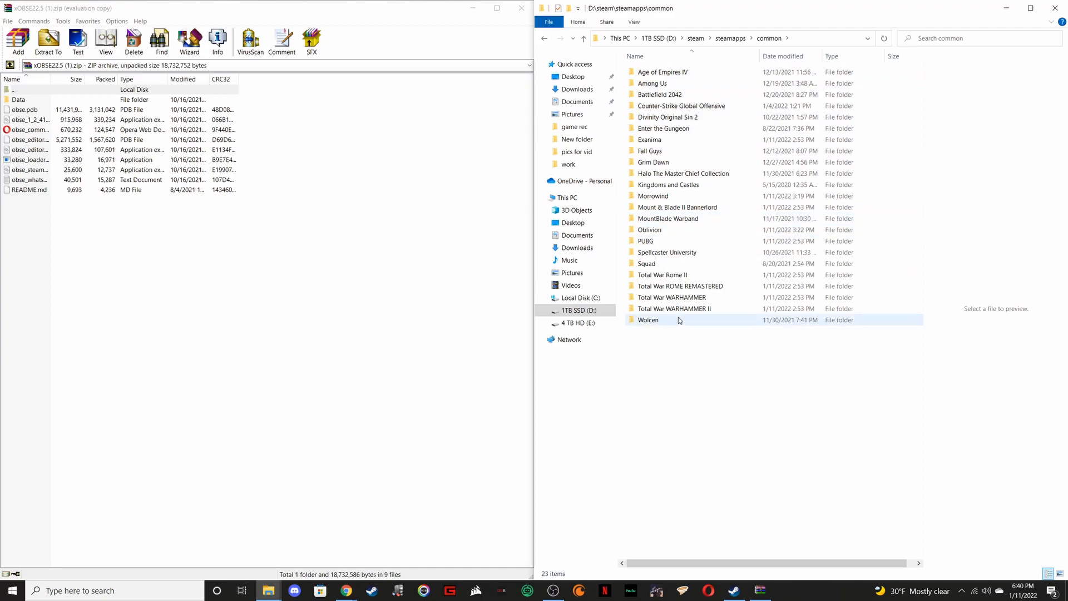
double_click(650, 230)
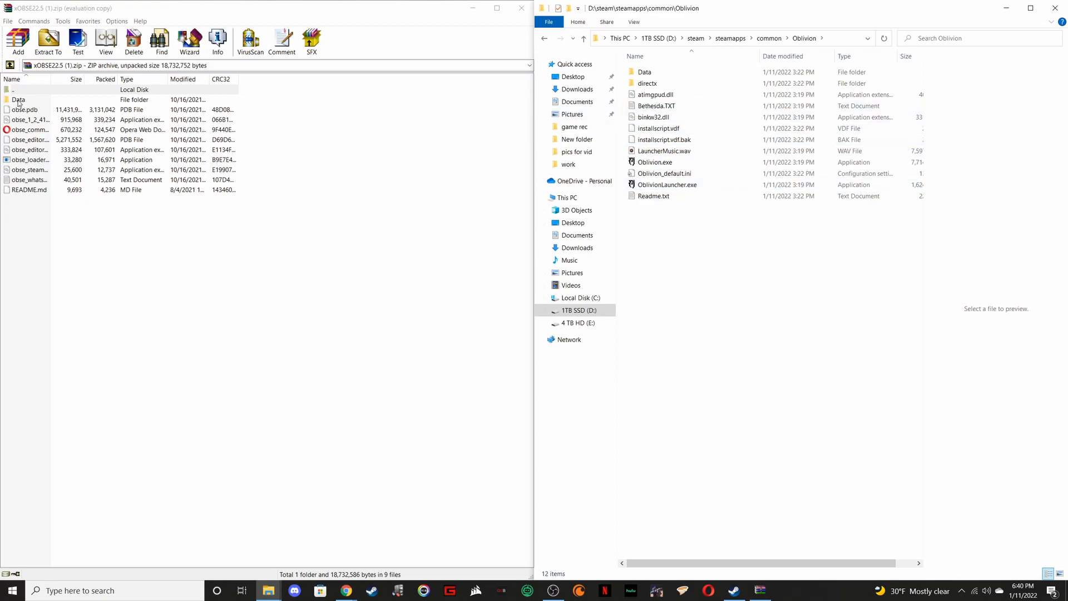
Extract the Data folder and all the obse files from the xOBSE22.5 archive into the Oblivion game folder
drag(18, 103, 704, 245)
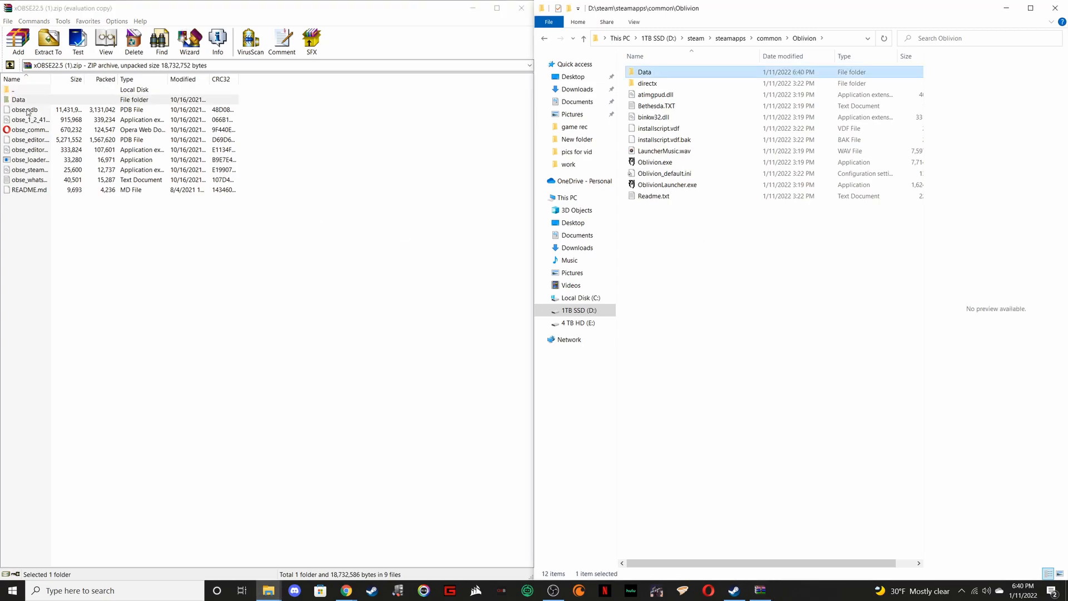
drag(28, 111, 704, 258)
drag(24, 122, 688, 283)
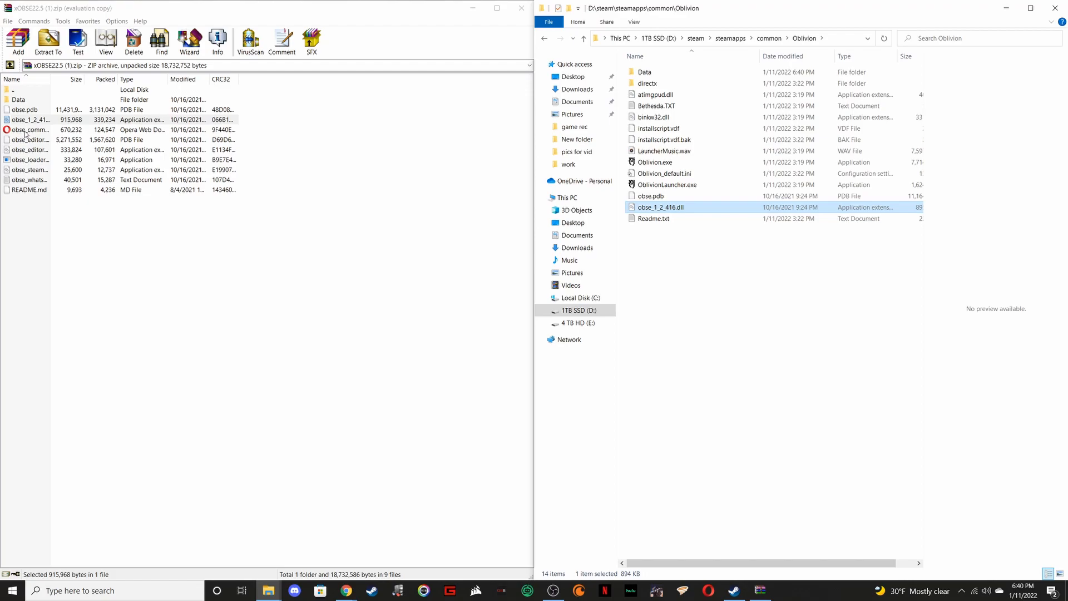
drag(25, 134, 699, 266)
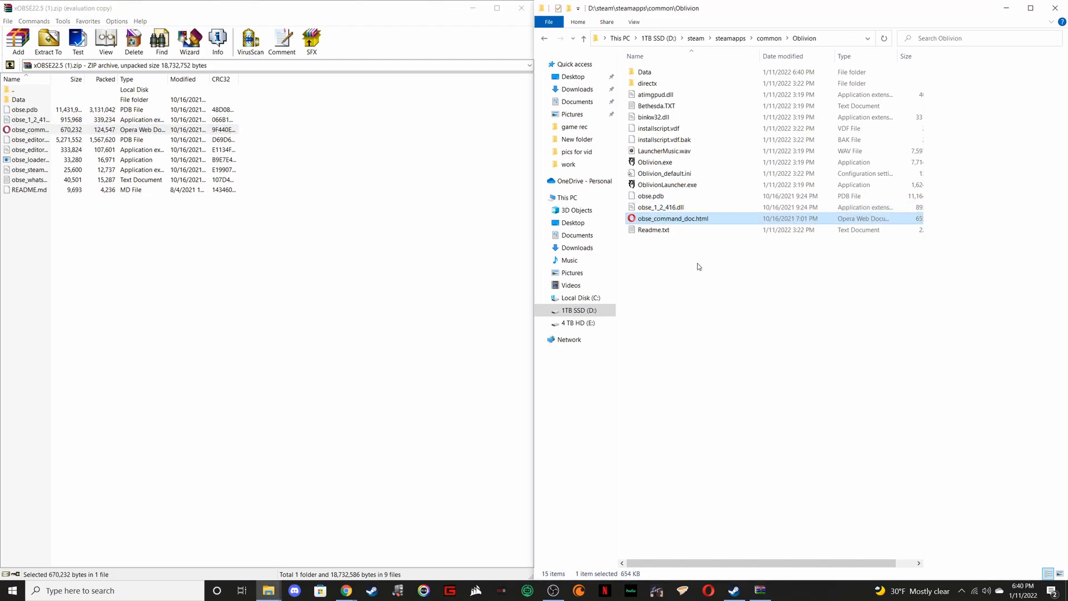
drag(29, 140, 679, 318)
drag(29, 150, 696, 310)
drag(31, 161, 760, 307)
drag(29, 171, 690, 317)
drag(34, 182, 714, 326)
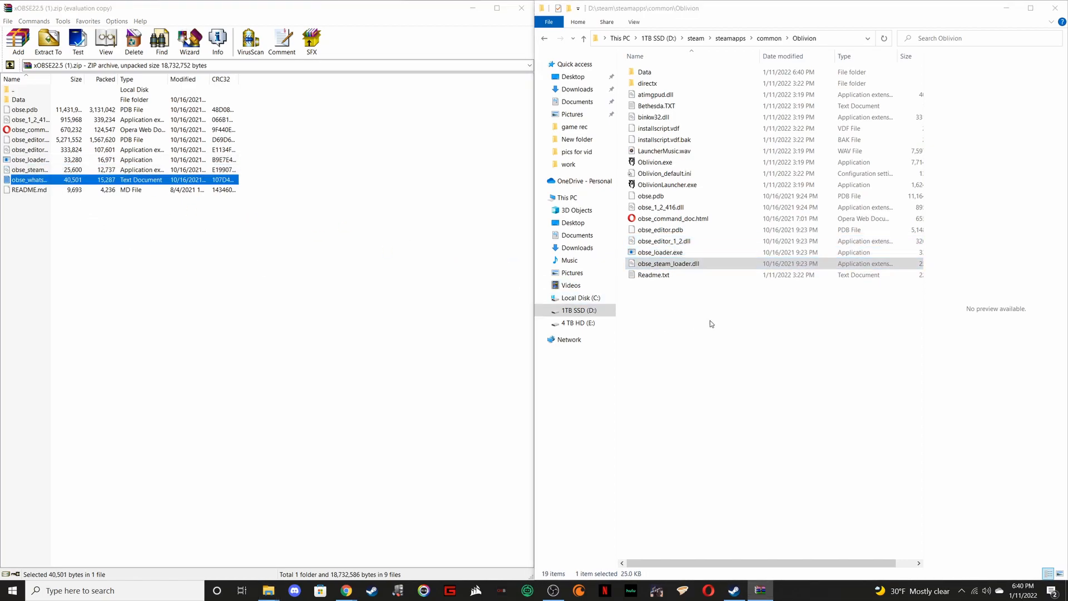
click(32, 193)
double_click(33, 191)
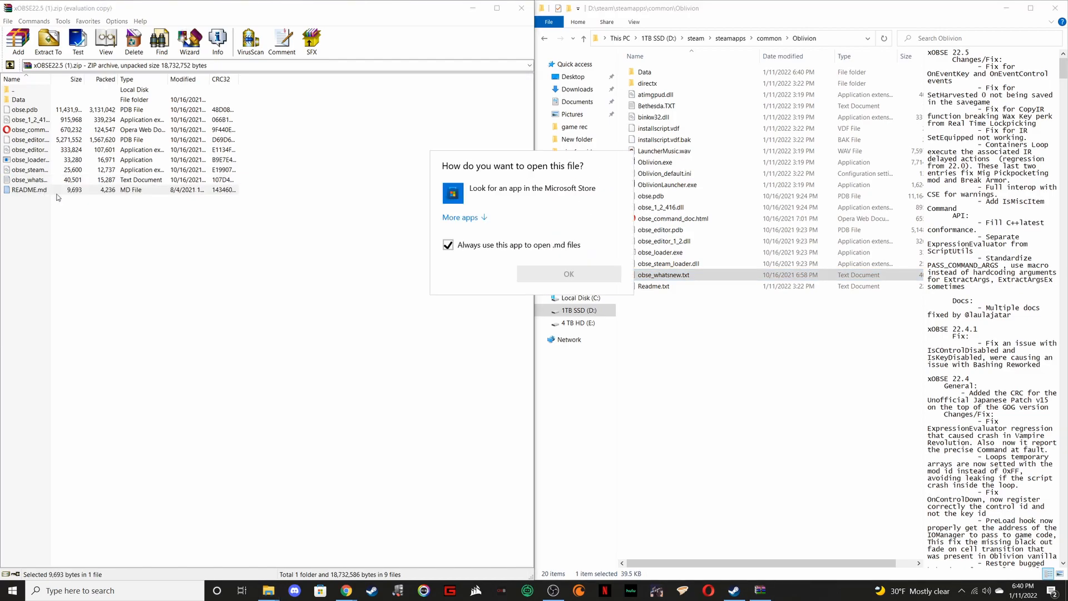
click(451, 245)
click(294, 330)
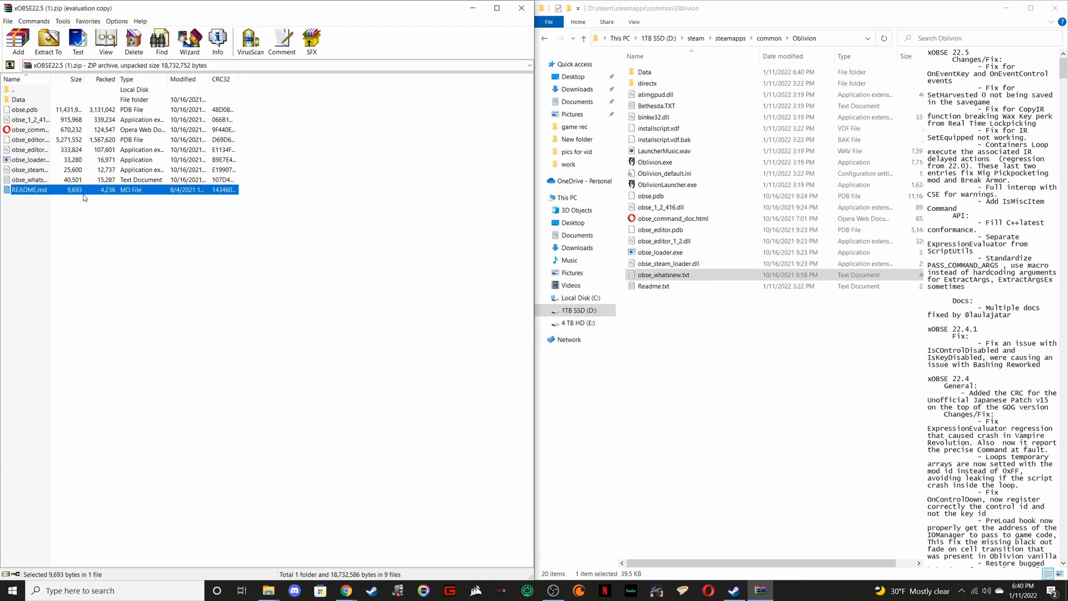
Open Readme.txt from the Oblivion game folder, skim its Known Issues and Troubleshooting section, and close it
click(772, 374)
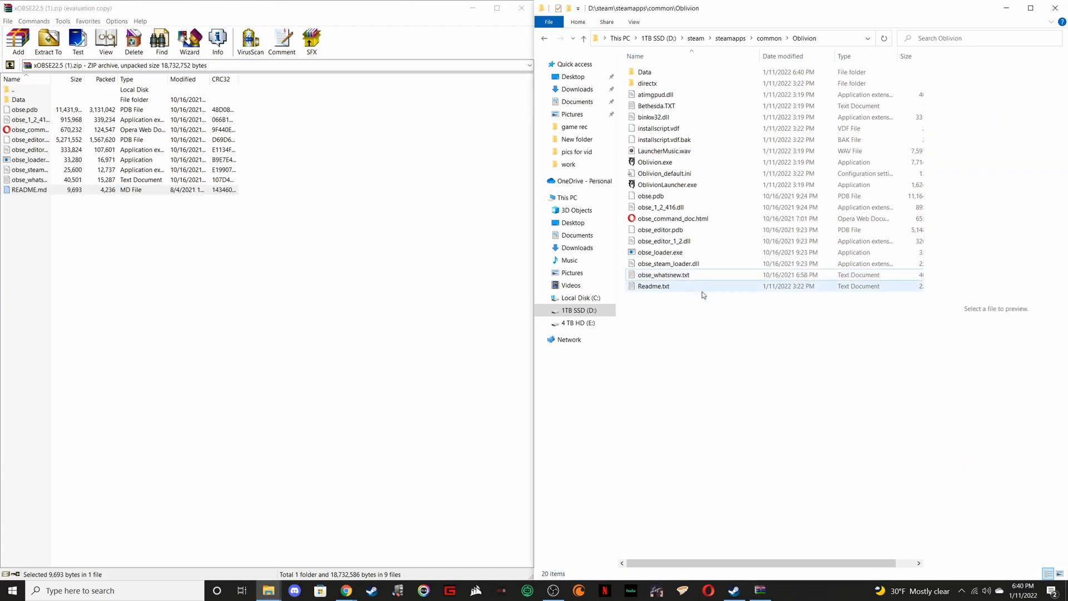
double_click(670, 286)
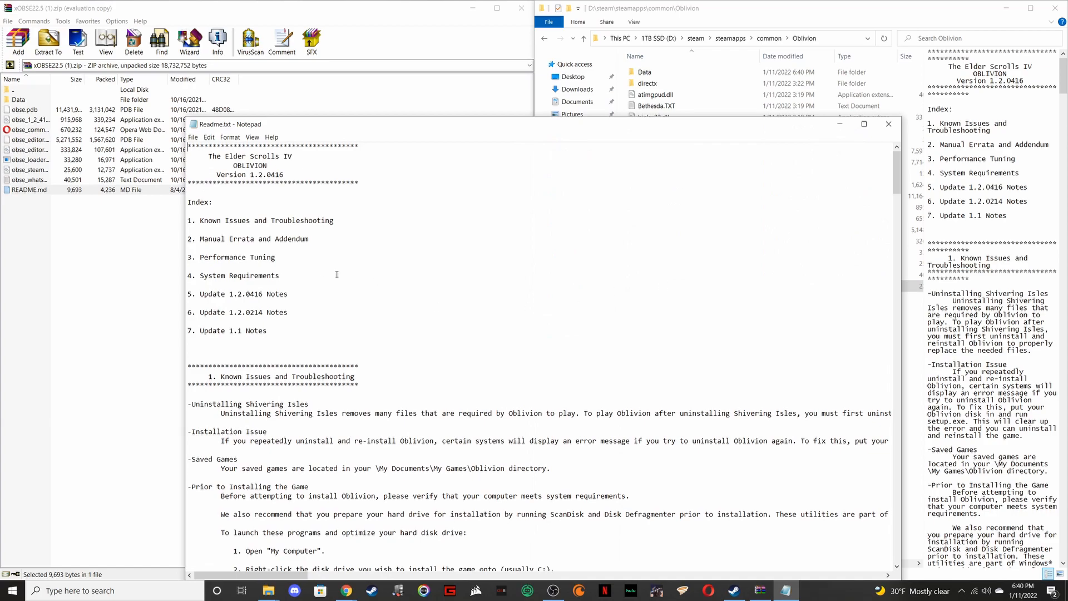
scroll(295, 268, down, 1)
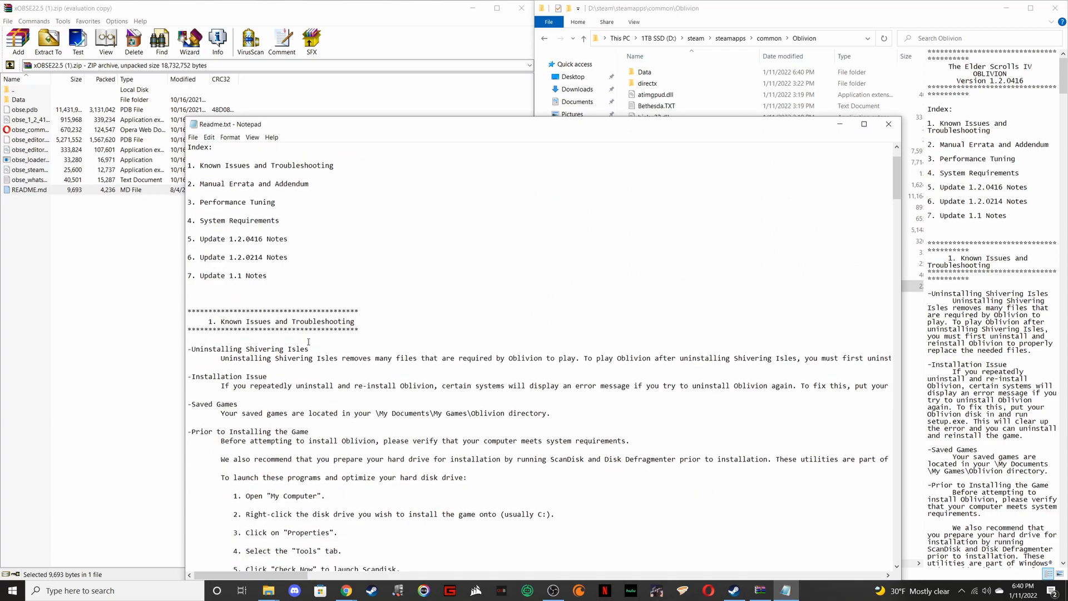
scroll(289, 347, down, 1)
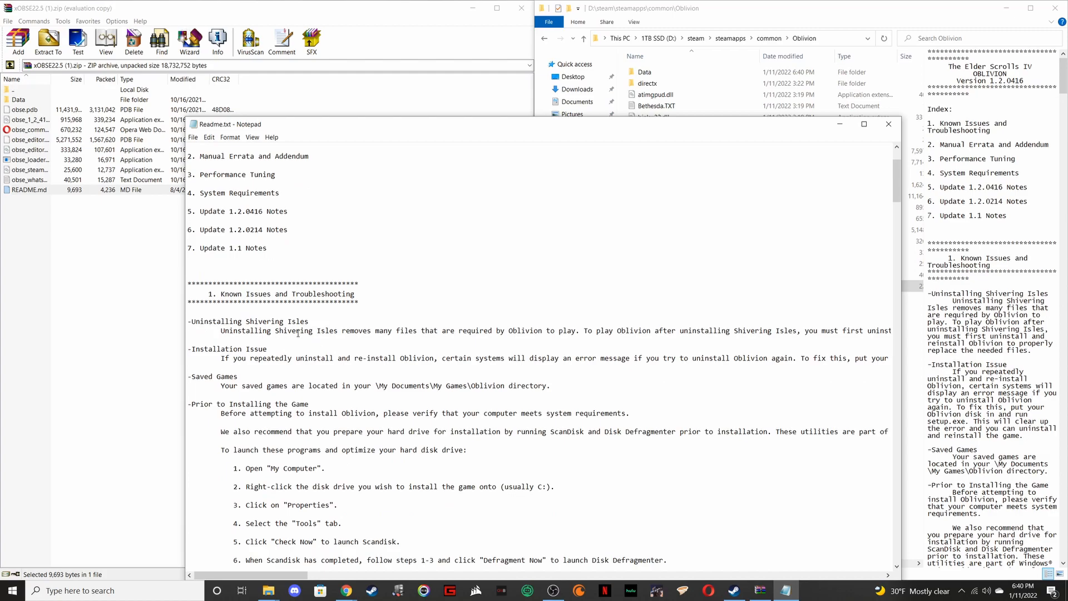
scroll(300, 332, down, 1)
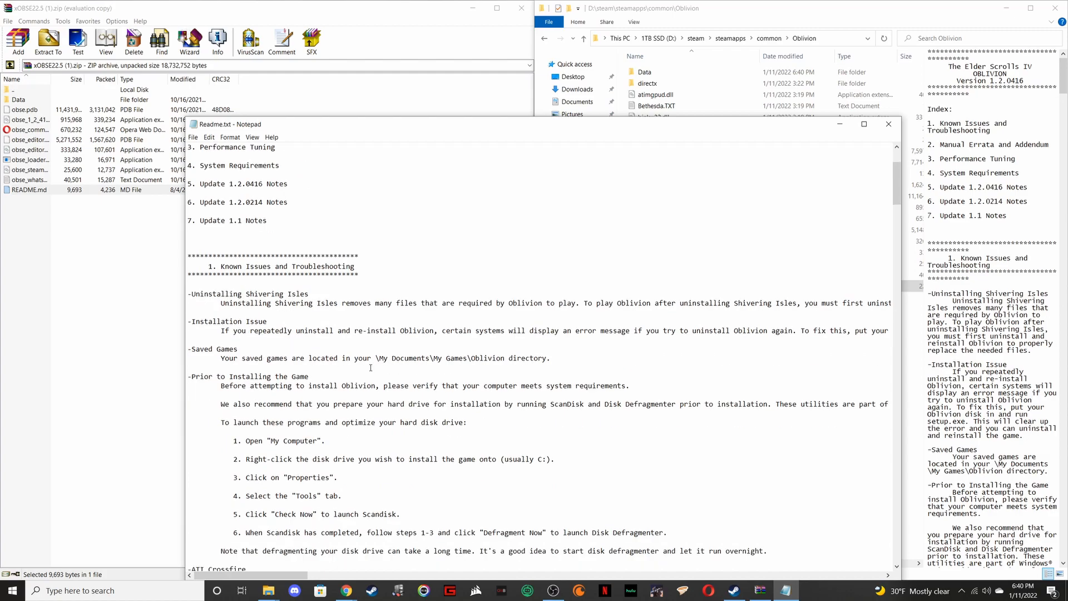
scroll(371, 368, down, 9)
scroll(410, 367, down, 15)
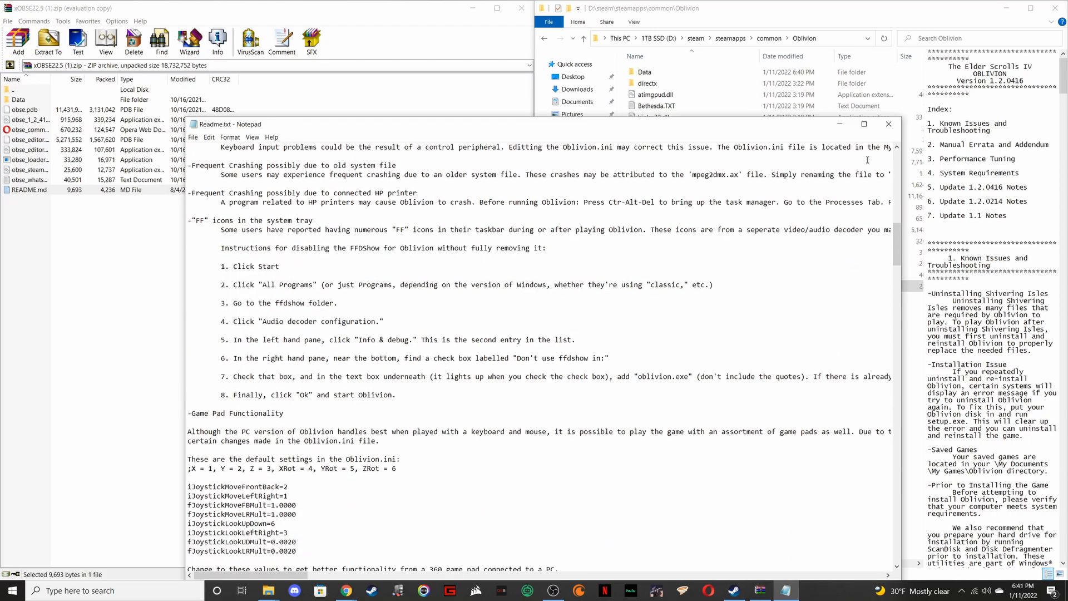
click(888, 124)
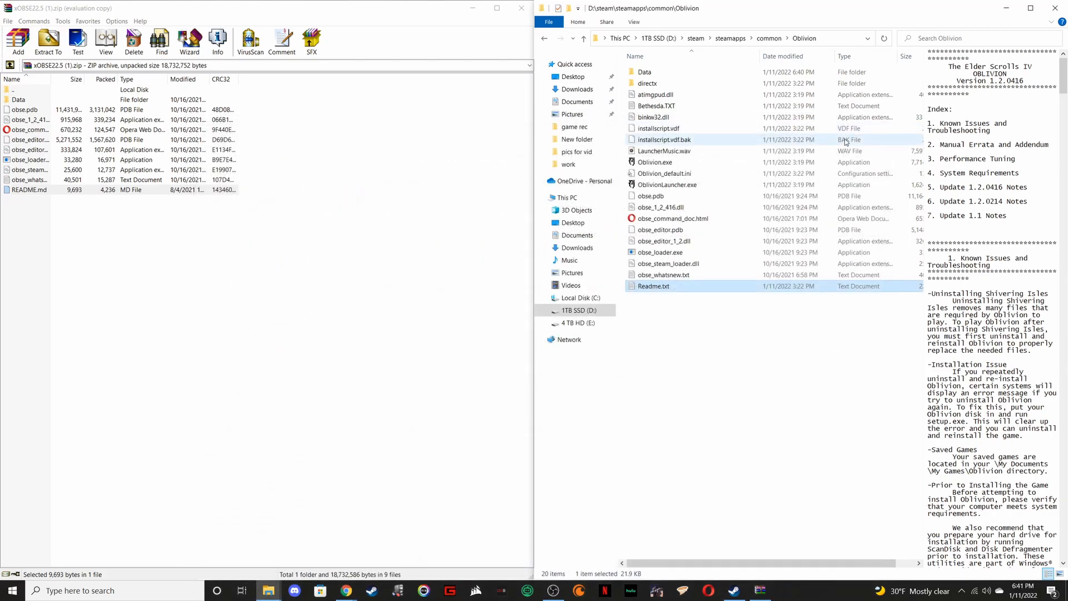
Minimize the Oblivion folder window, close the xOBSE archive, and switch to the Chrome window with the xOBSE releases page
click(1007, 9)
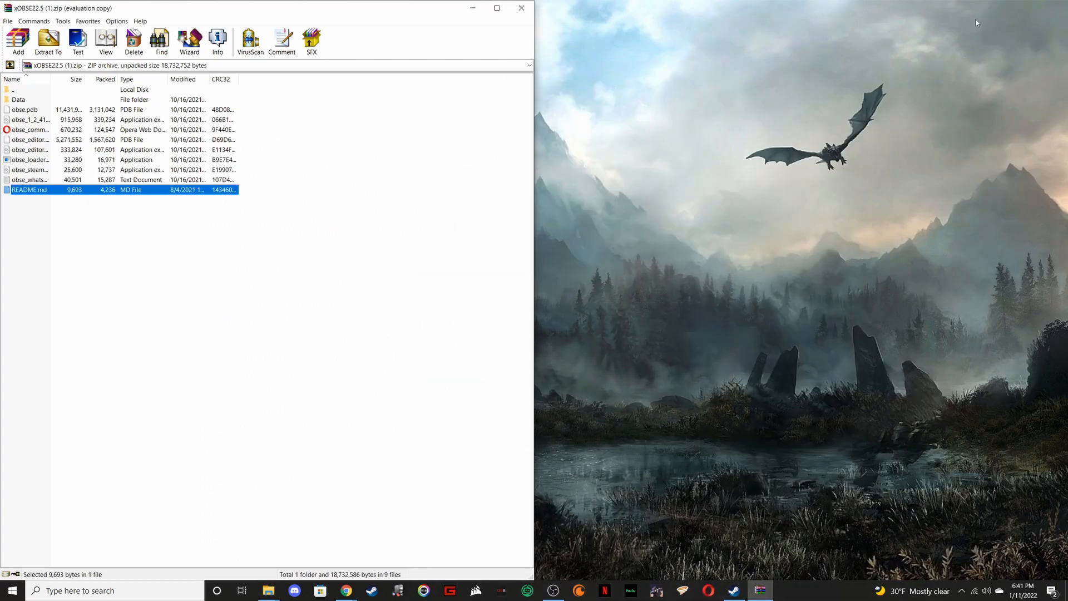
click(522, 8)
mouse_move(346, 590)
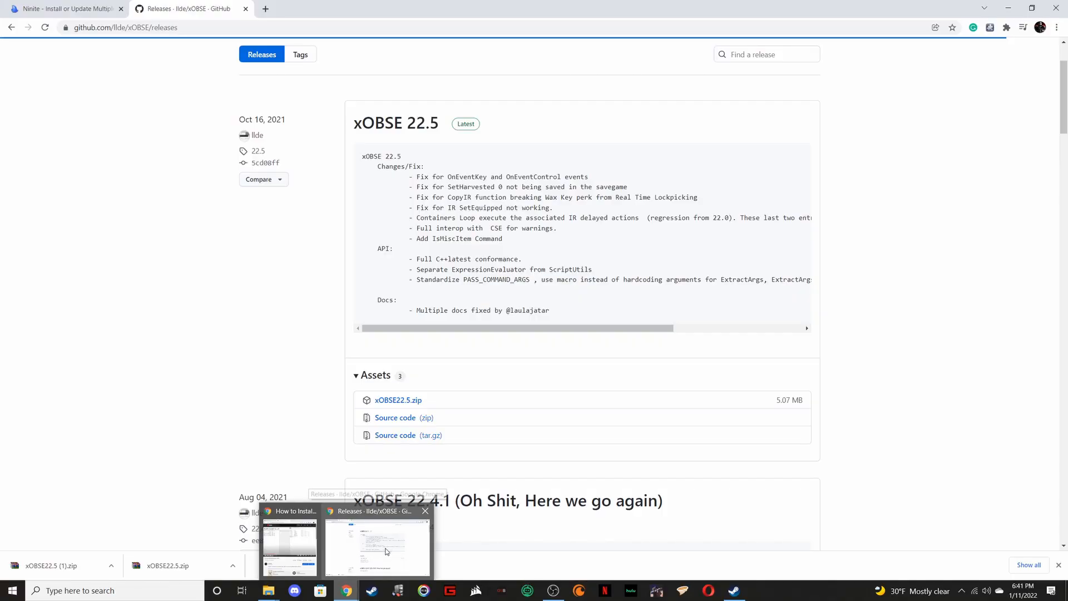
click(387, 551)
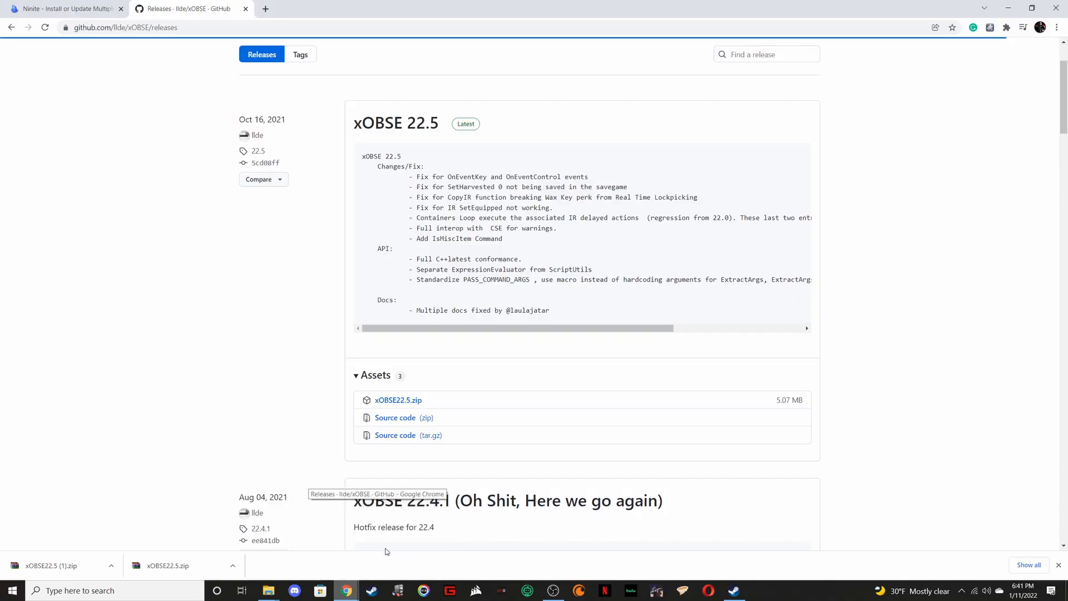
Return to the Morroblivion release page, expand Script & Engine Requirements, and open the OBSE -Elys- Universal Silent Voice page on Nexus Mods
click(10, 28)
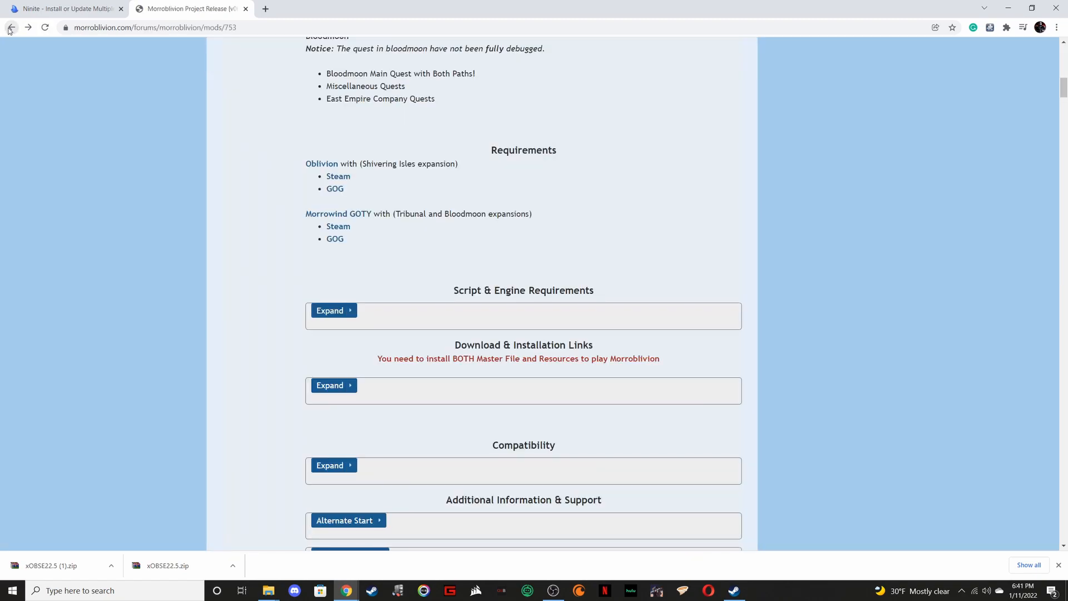
click(338, 315)
scroll(362, 315, down, 1)
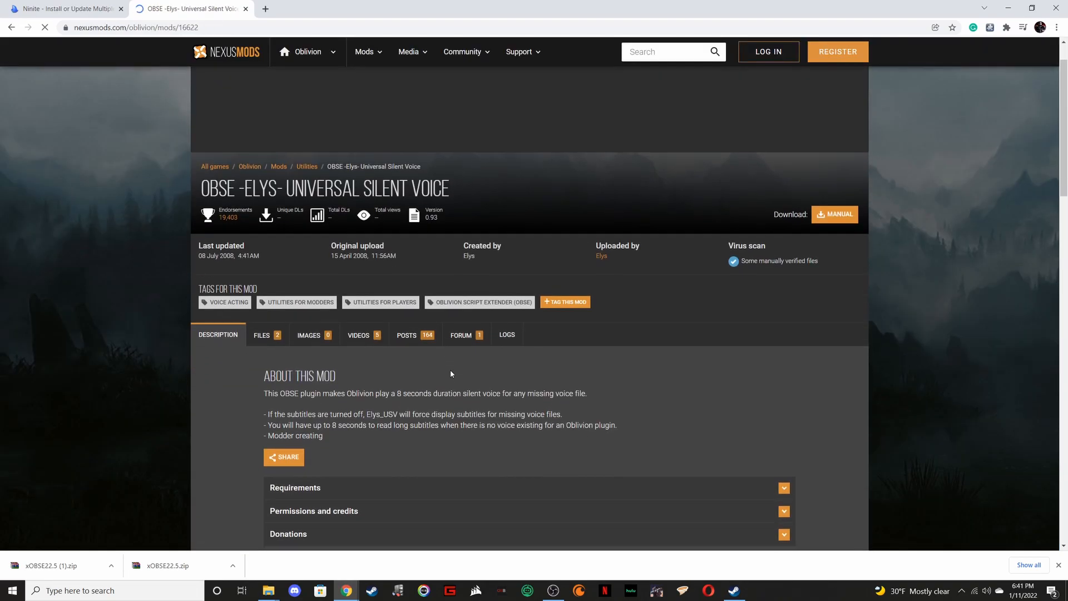
Examine the description and requirements of the OBSE -Elys- Universal Silent Voice mod
scroll(451, 373, down, 5)
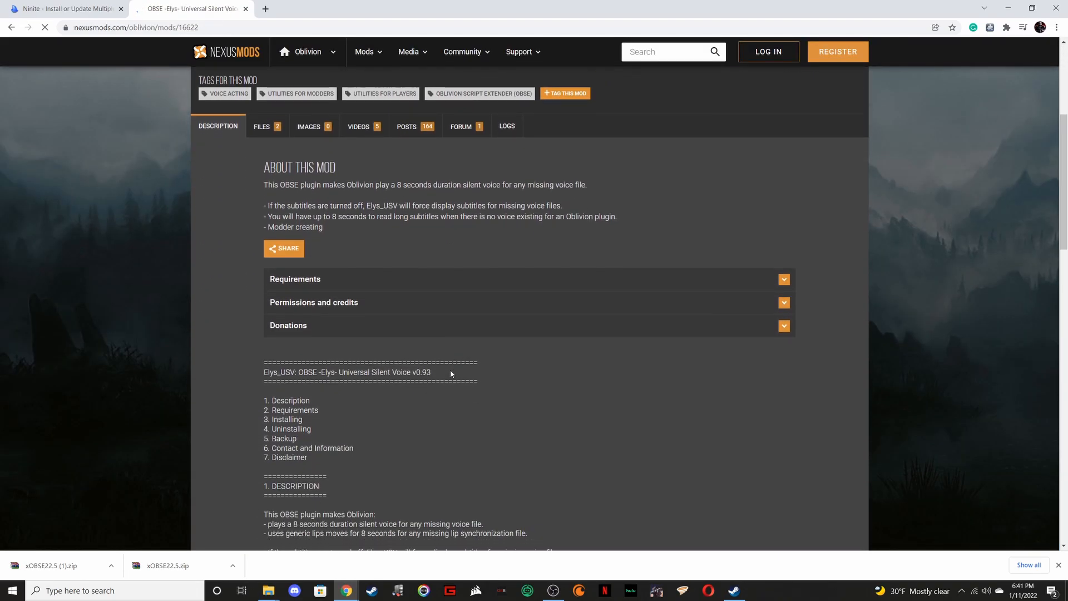
click(400, 279)
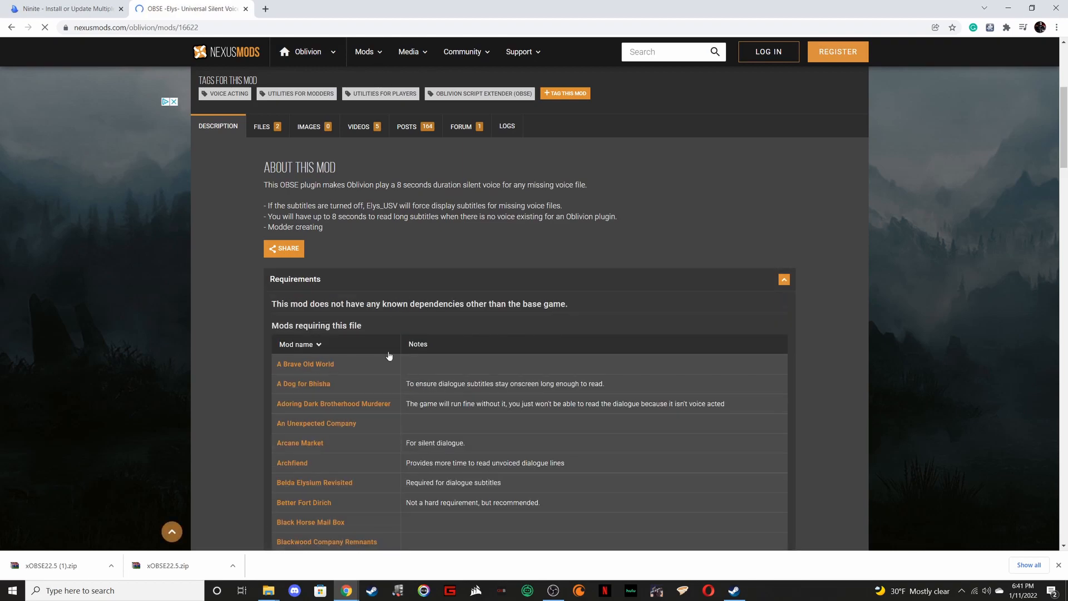
scroll(391, 362, down, 3)
scroll(395, 380, down, 7)
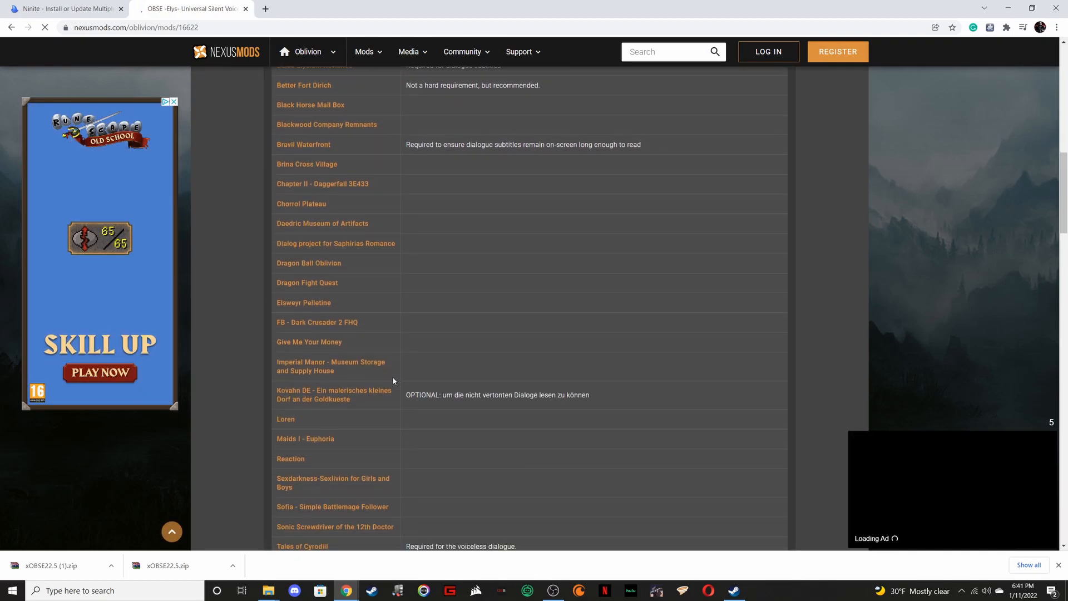
scroll(399, 378, up, 14)
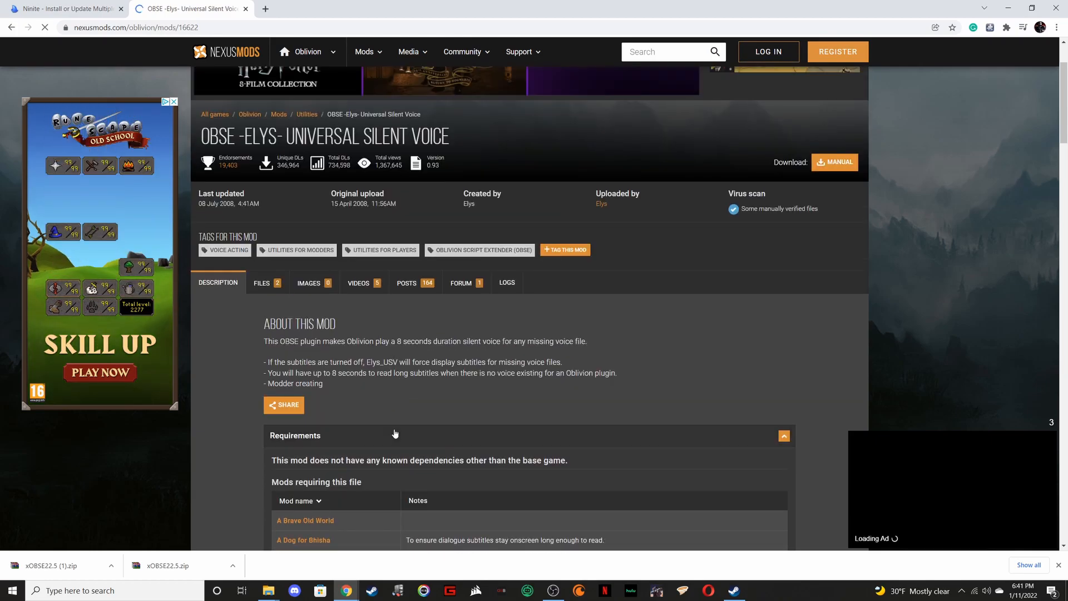
click(433, 441)
scroll(432, 441, down, 3)
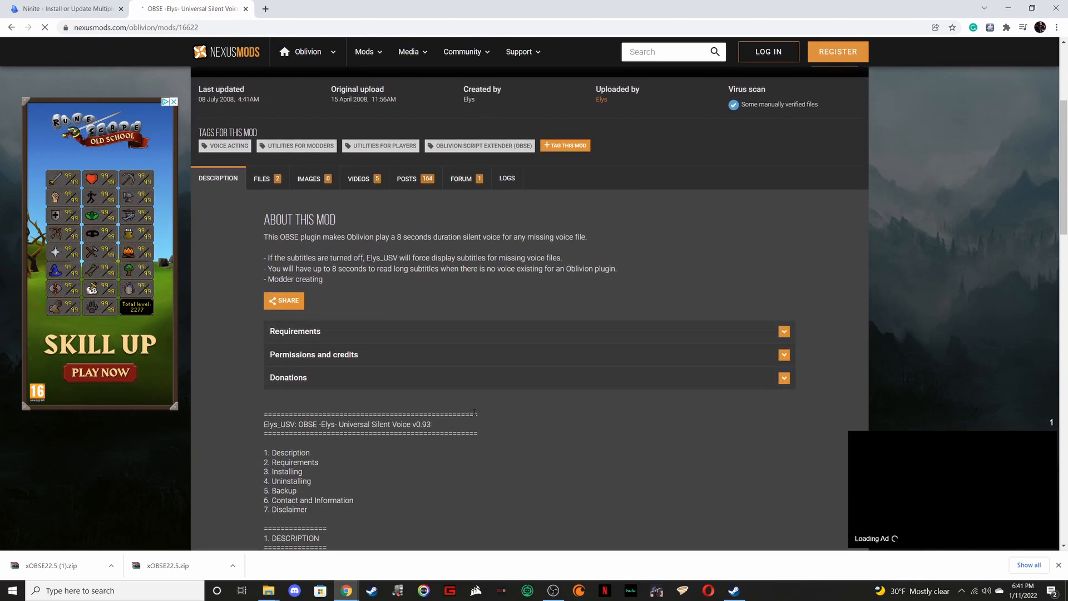
scroll(481, 413, down, 7)
scroll(412, 302, up, 9)
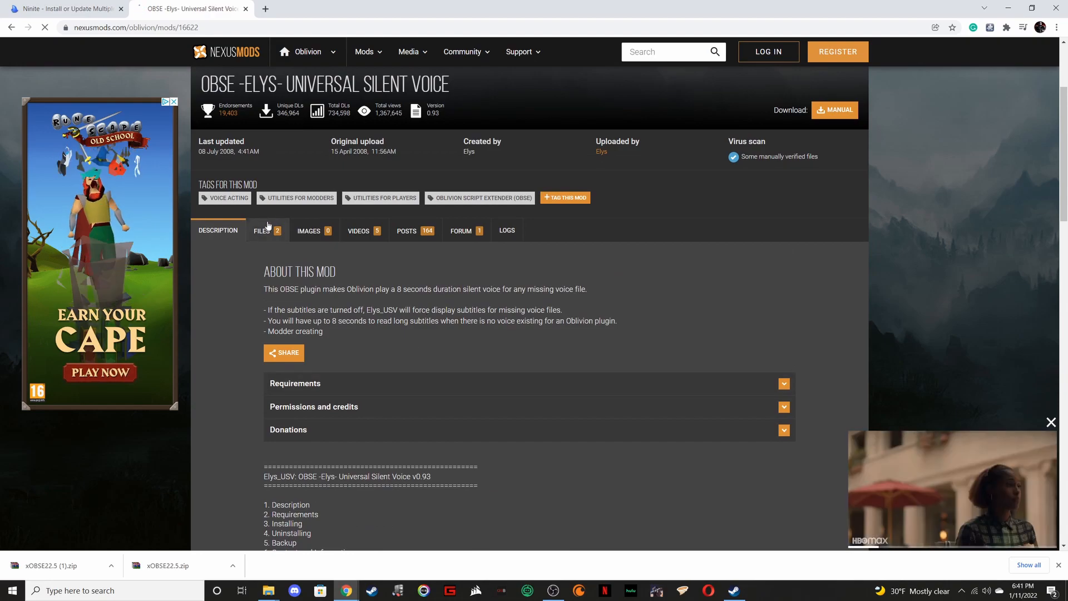
Request the manual download of OBSE -Elys- Universal Silent Voice v91 and log in to Nexus Mods with the saved account credentials
click(267, 229)
scroll(442, 355, down, 2)
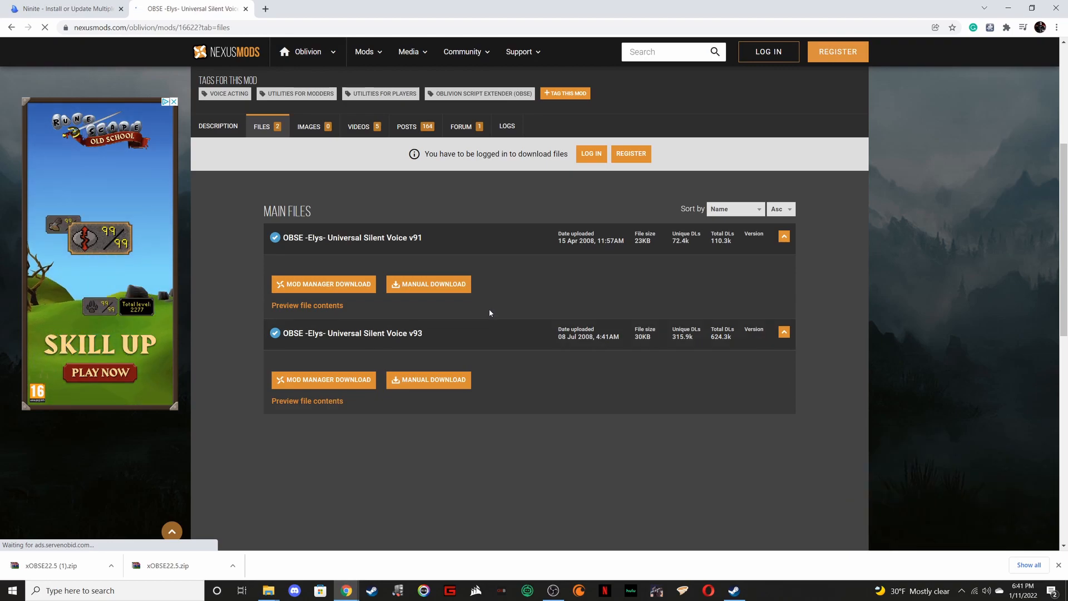
click(433, 284)
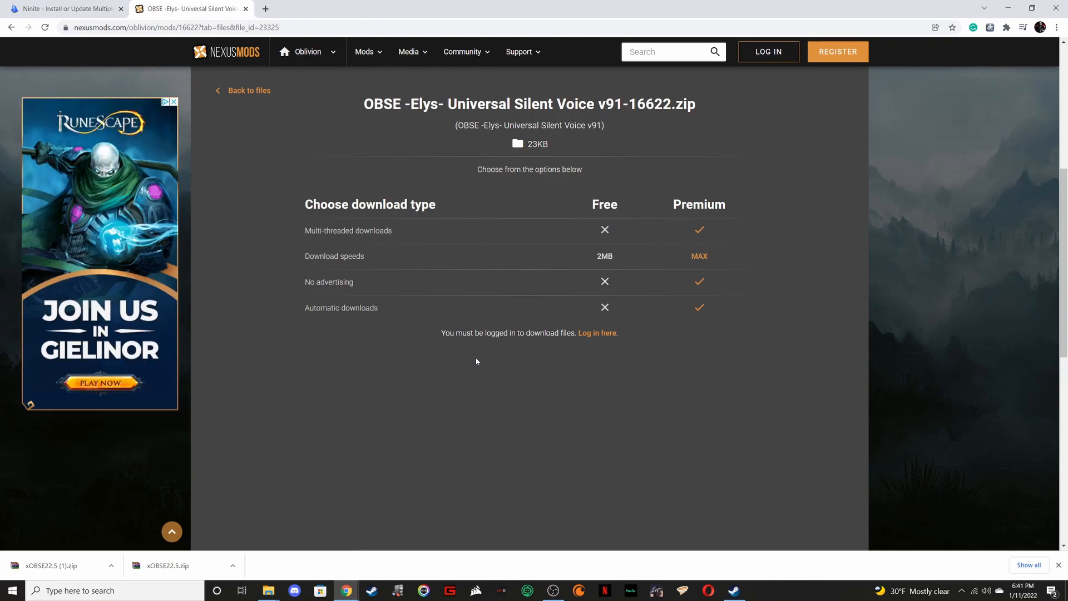
click(600, 333)
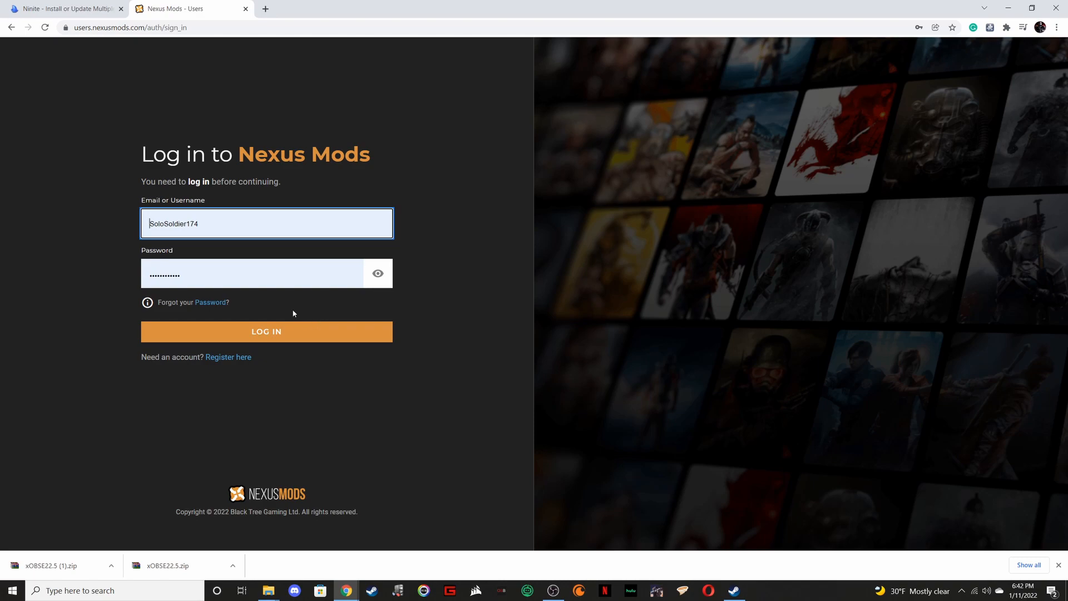
click(271, 333)
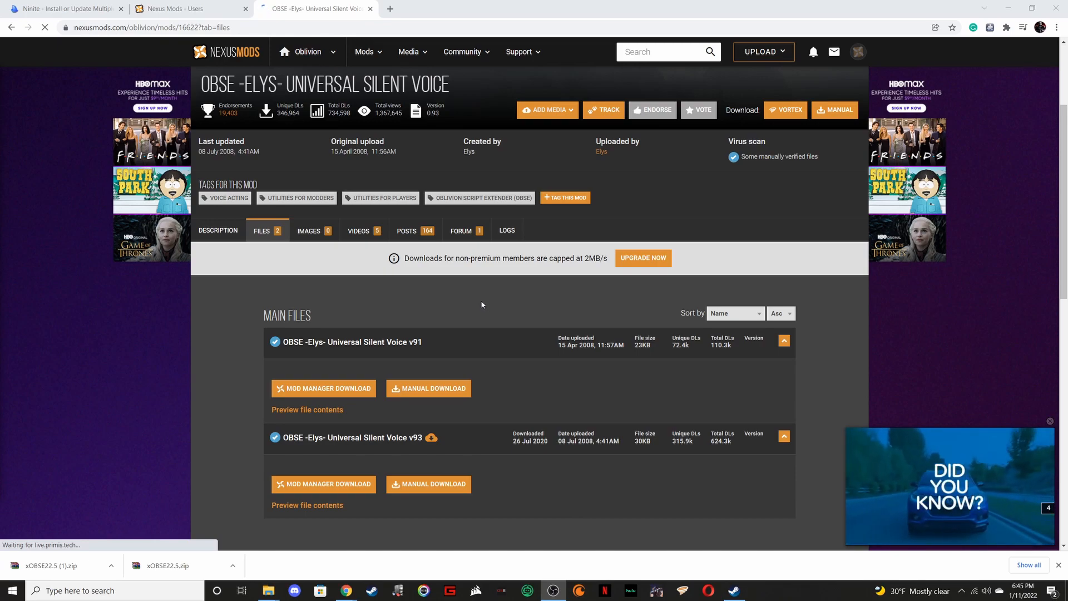
Download OBSE -Elys- Universal Silent Voice v91 manually with the slow download option and open the zip in WinRAR
scroll(478, 300, down, 1)
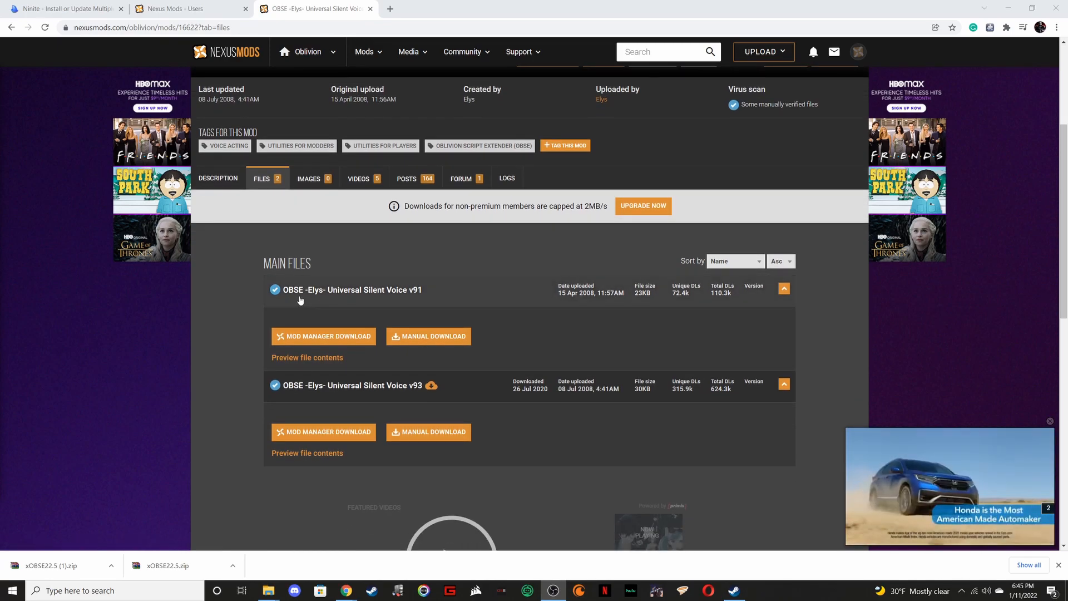
click(434, 337)
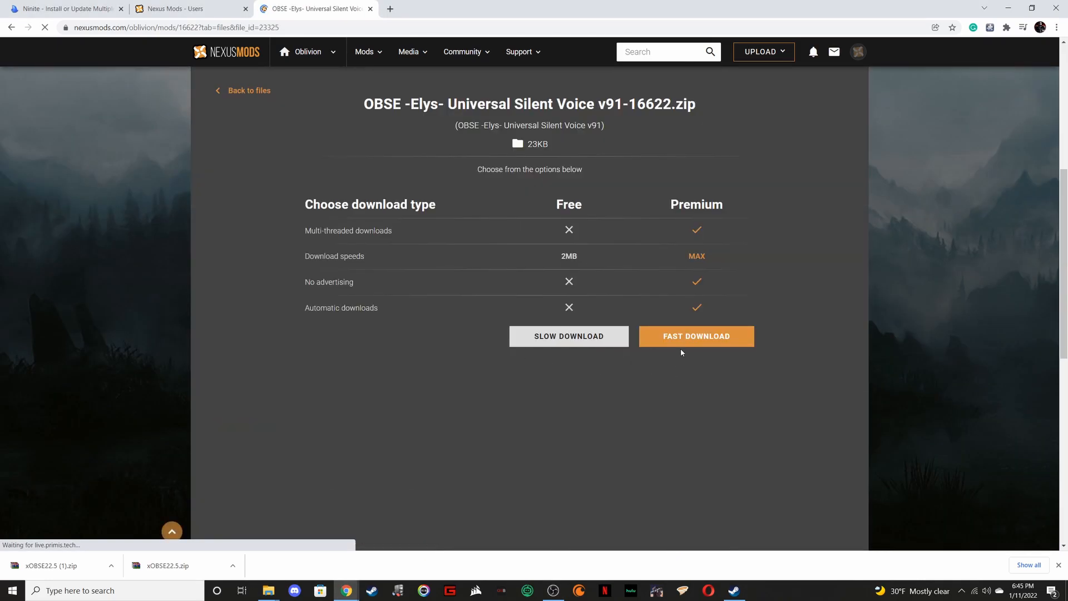
click(549, 340)
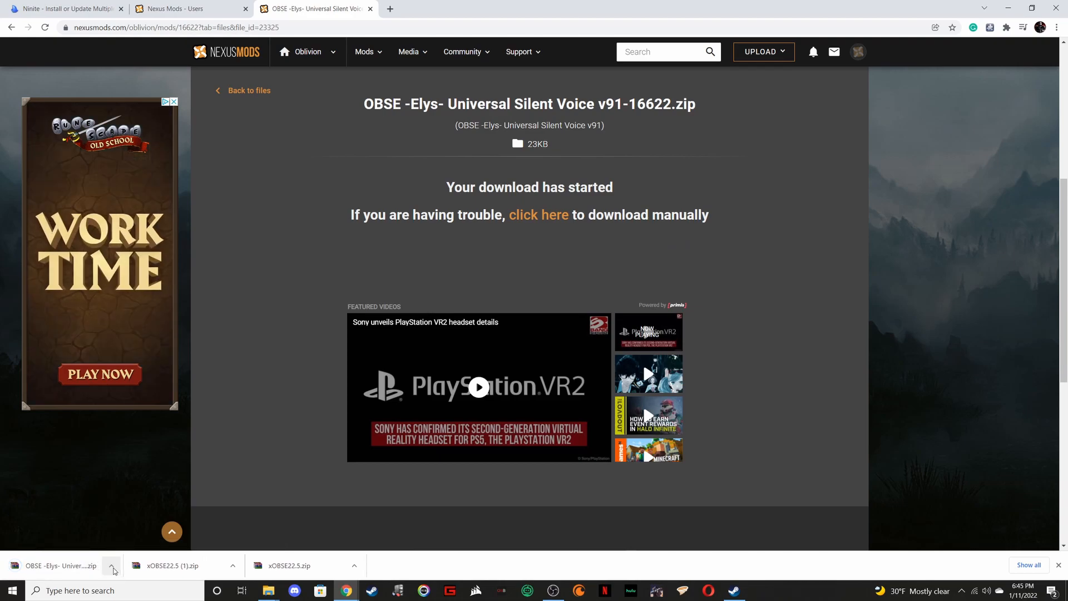
click(111, 565)
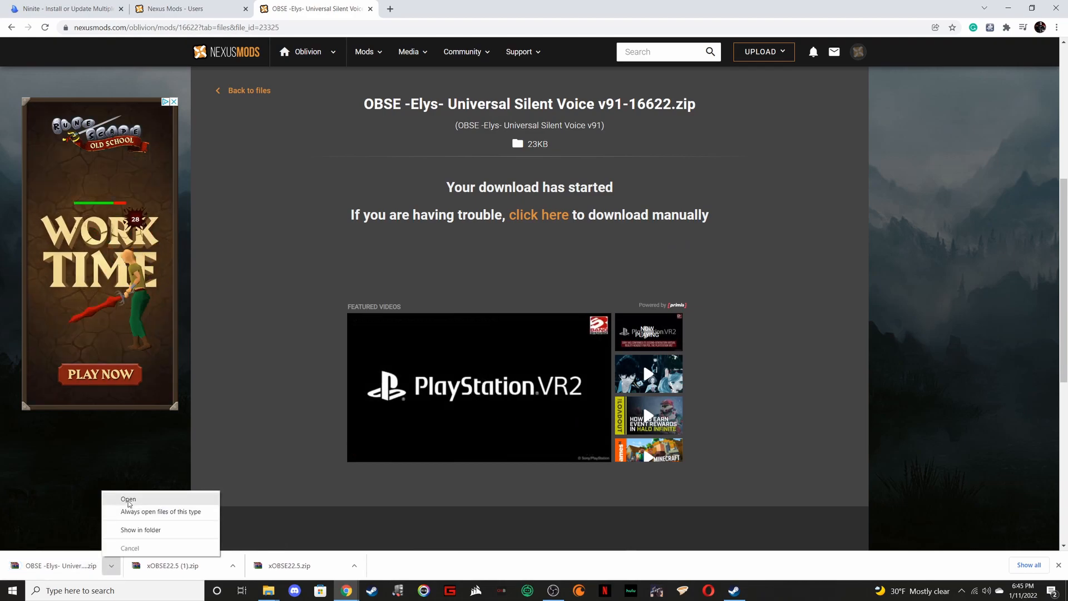
click(128, 499)
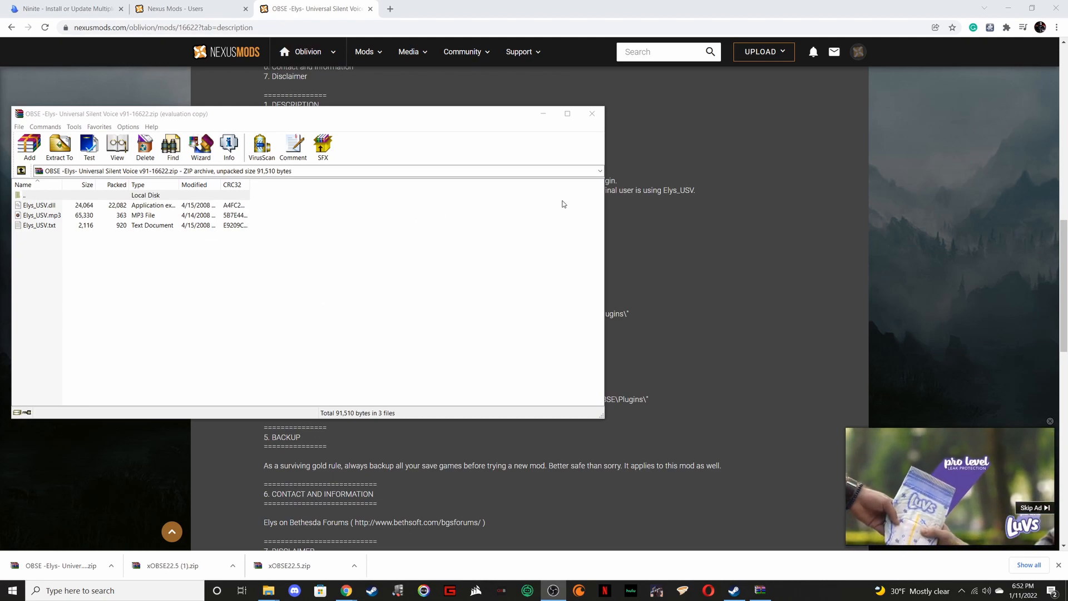
Switch to the This PC window in File Explorer and place the Universal Silent Voice archive window side by side with it
click(1007, 10)
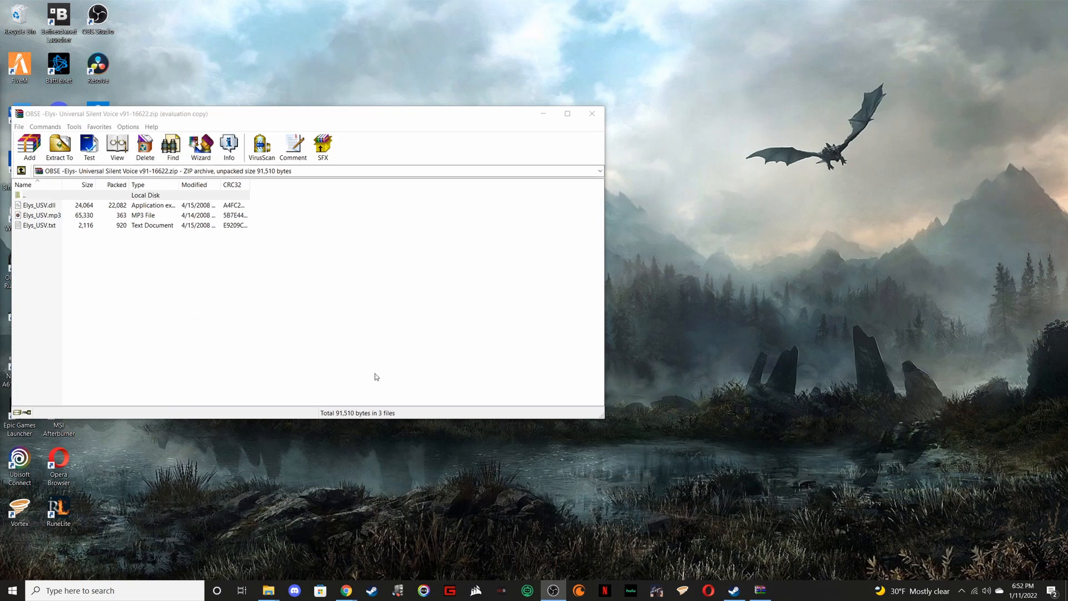
mouse_move(269, 597)
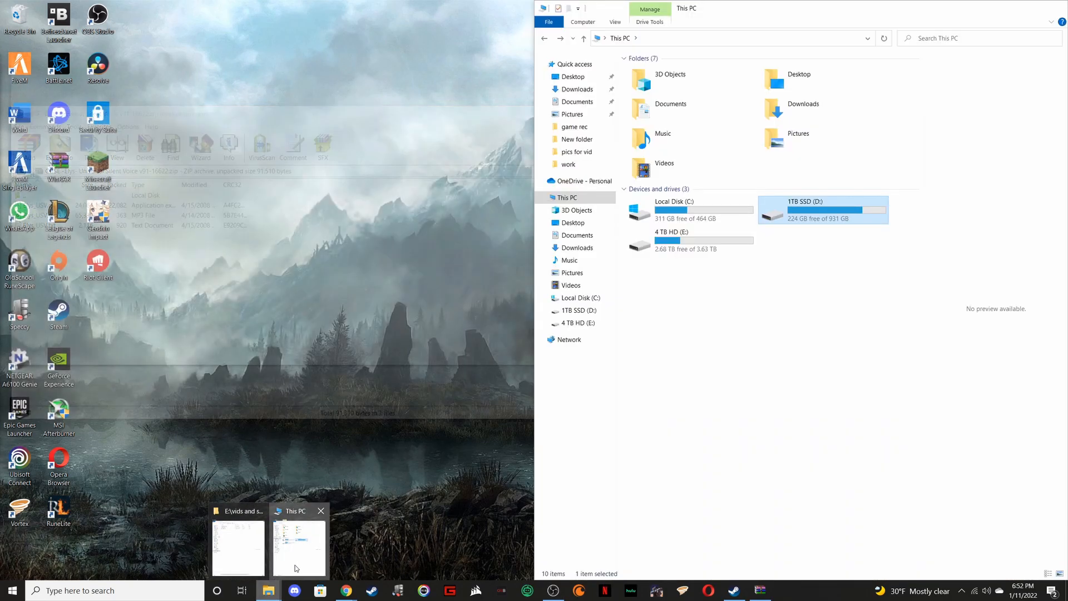
click(294, 548)
drag(421, 123, 1, 119)
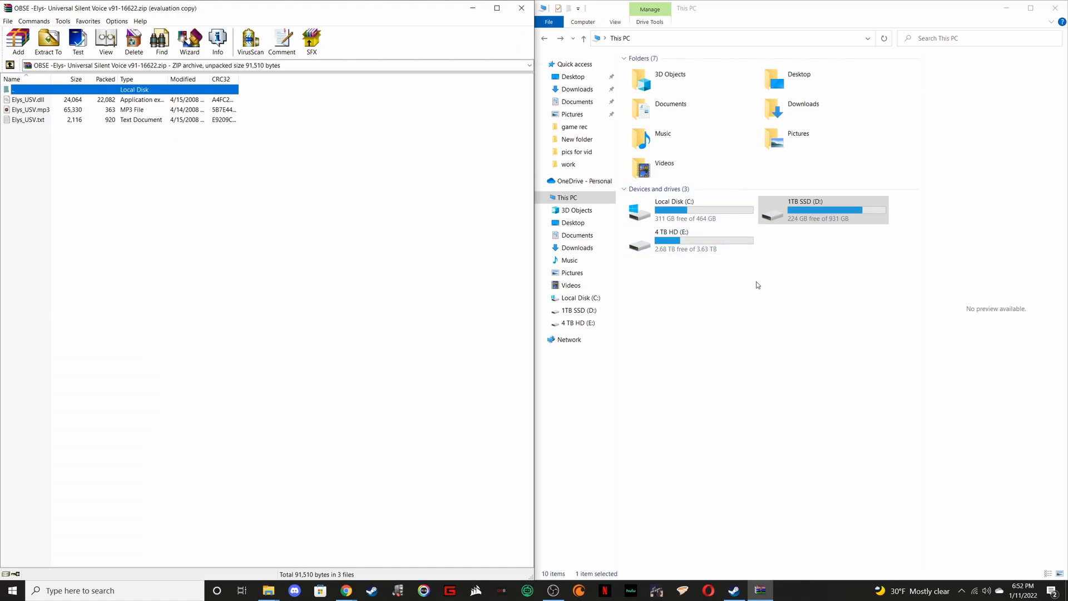
Open the game's OBSE folder at D:\steam\steamapps\common\Oblivion\Data\OBSE
click(808, 216)
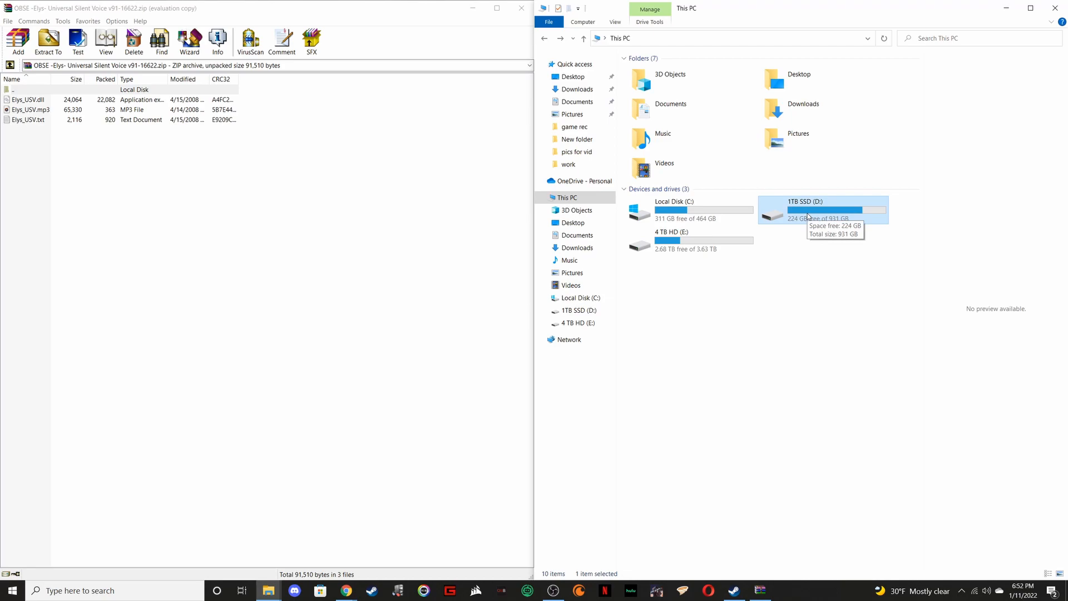
double_click(808, 216)
double_click(657, 140)
double_click(666, 73)
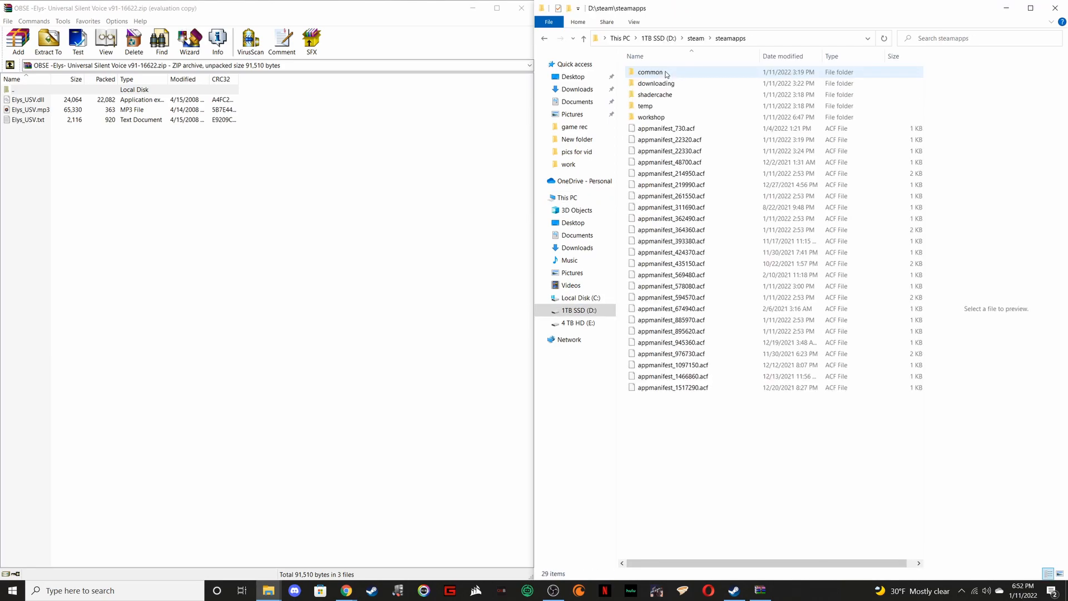
double_click(666, 73)
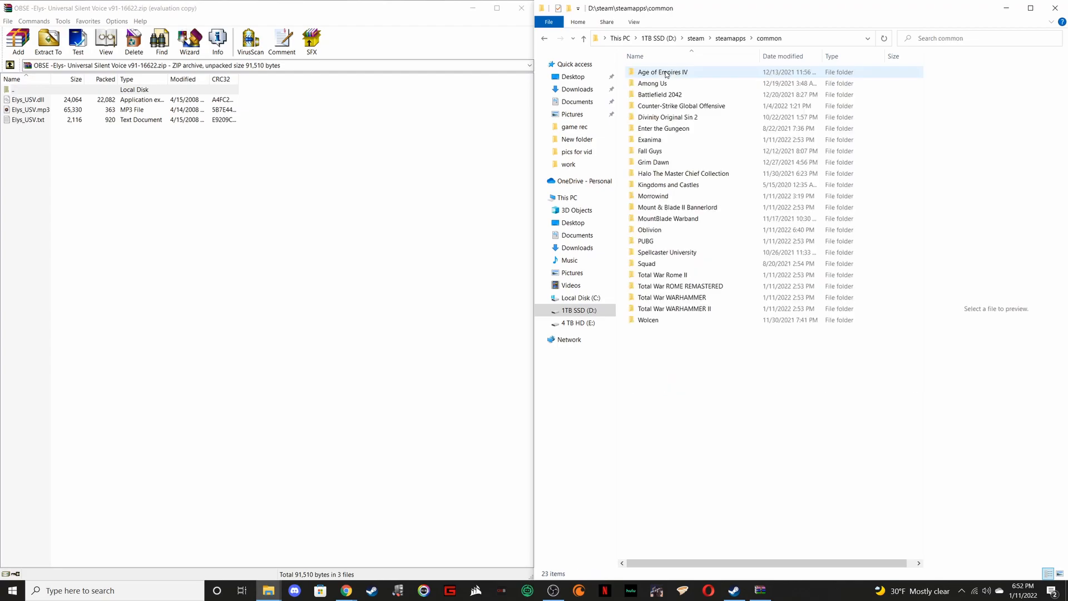
double_click(669, 231)
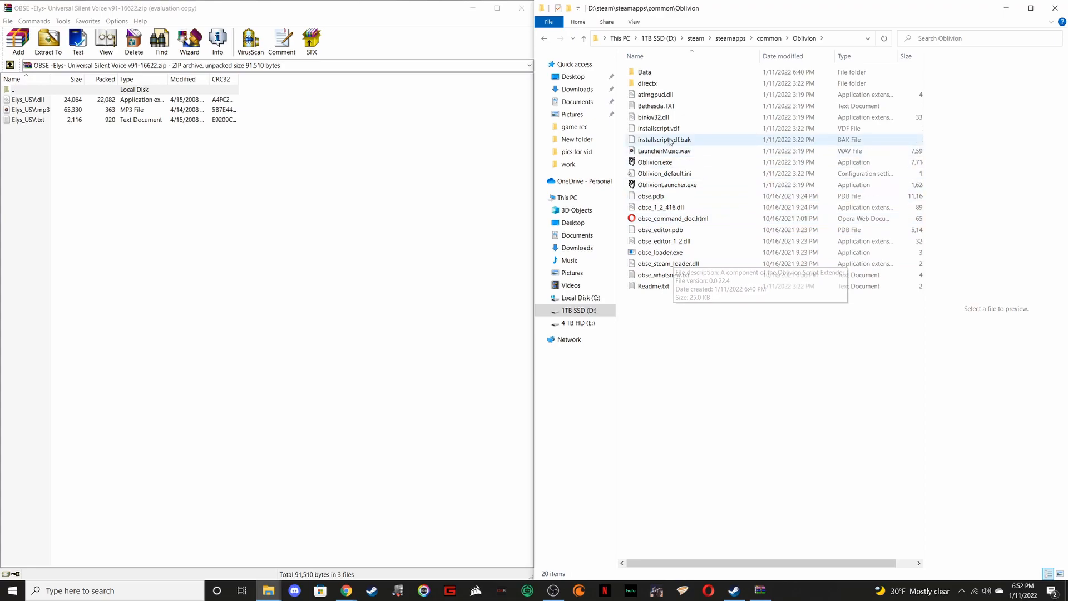
double_click(648, 75)
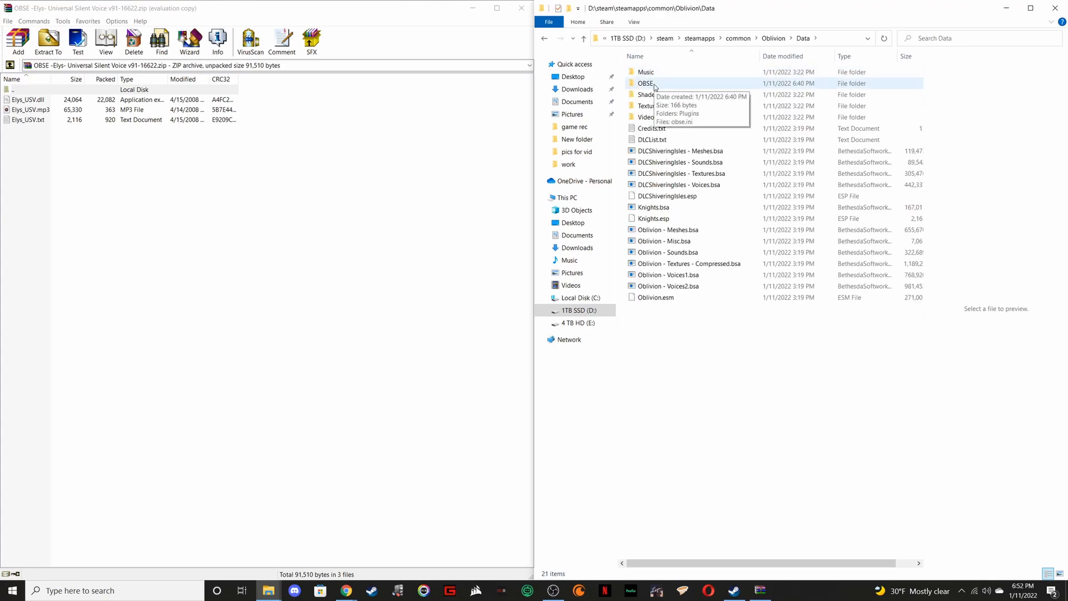
double_click(655, 85)
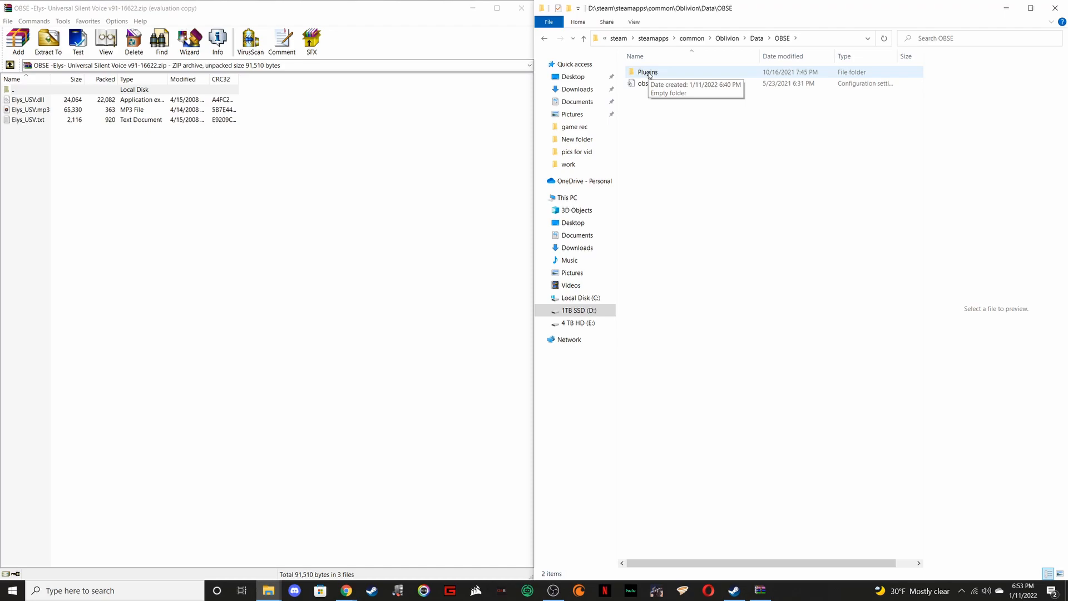
right_click(655, 118)
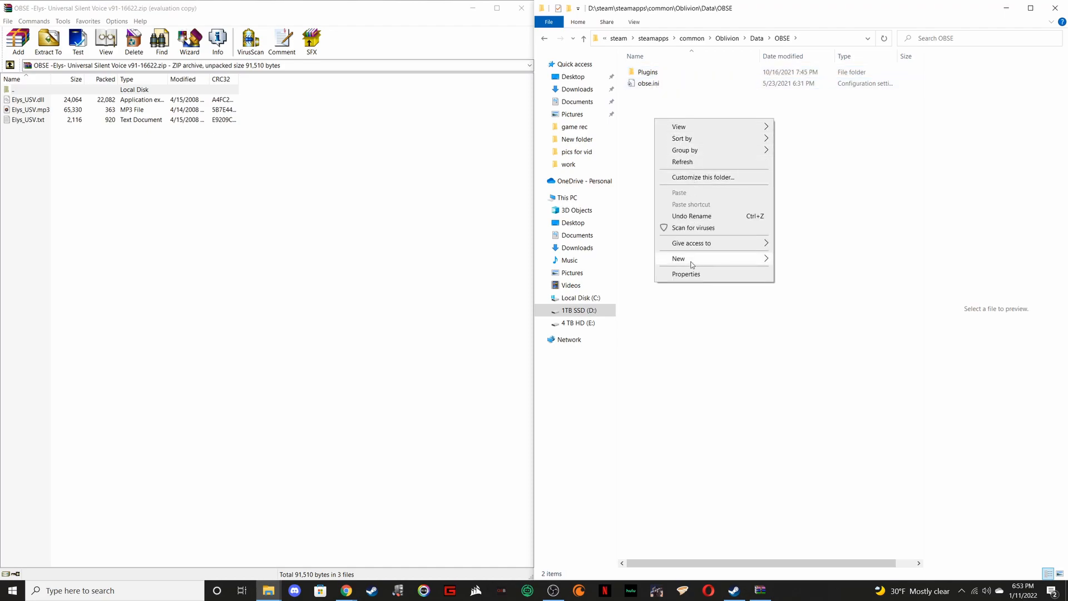
mouse_move(693, 263)
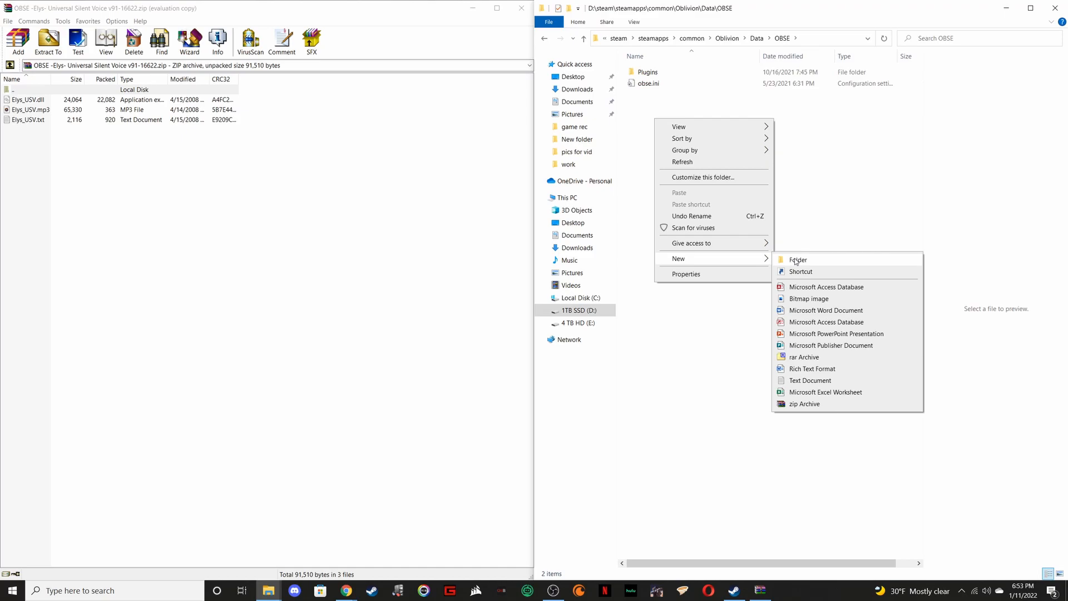
click(874, 162)
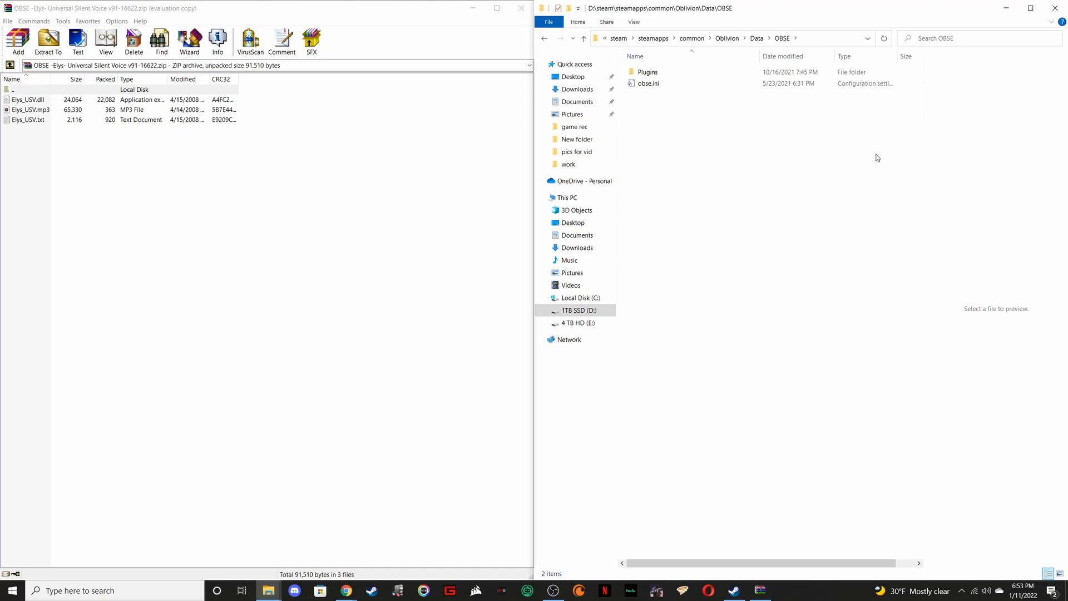
Extract Elys_USV.dll, Elys_USV.mp3 and Elys_USV.txt from the archive into the Plugins folder inside OBSE
double_click(648, 72)
drag(148, 259, 126, 101)
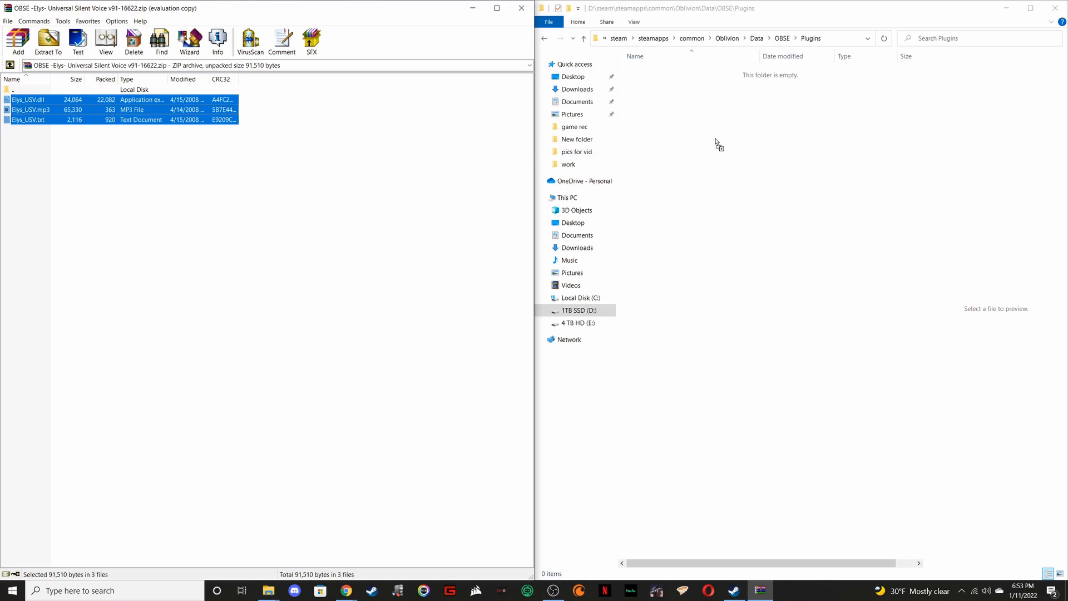
drag(718, 143, 717, 142)
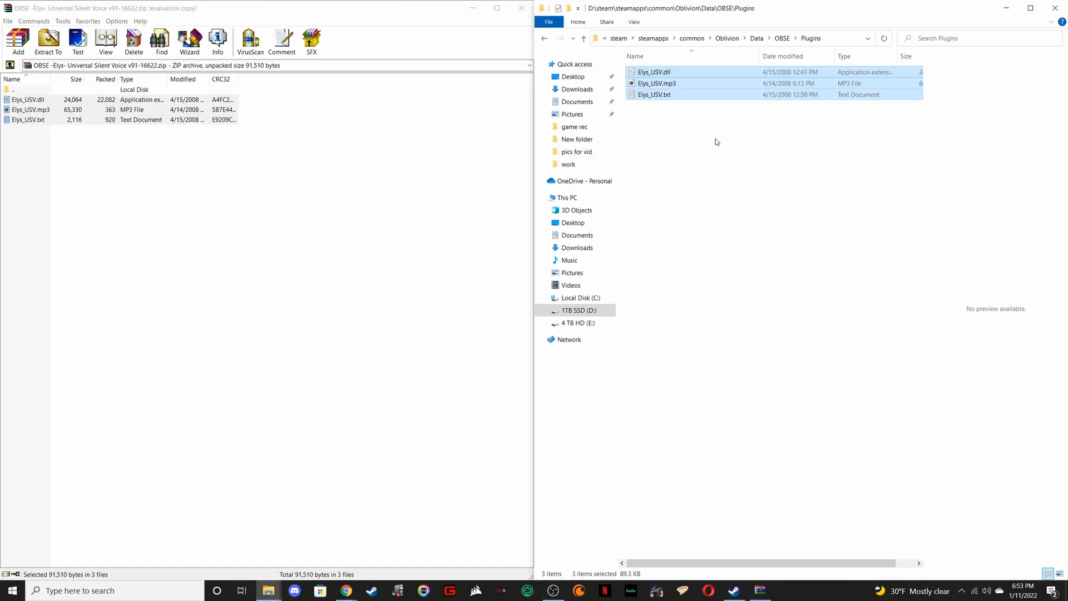
click(440, 260)
click(766, 205)
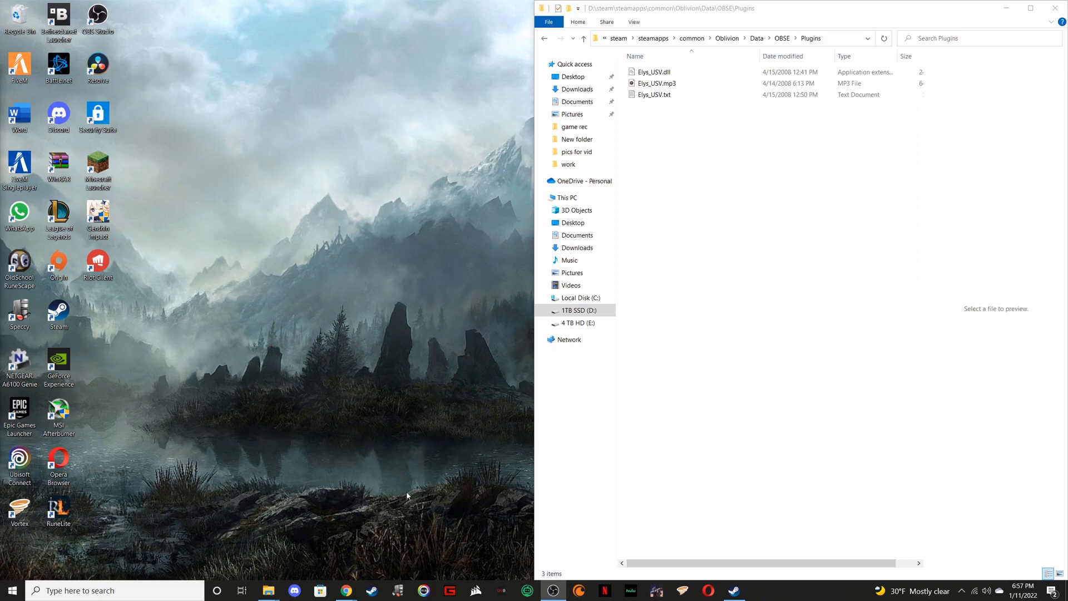
Return to the Morroblivion release page in Chrome, expand Script & Engine Requirements, and open the MenuQue v16b link
mouse_move(346, 590)
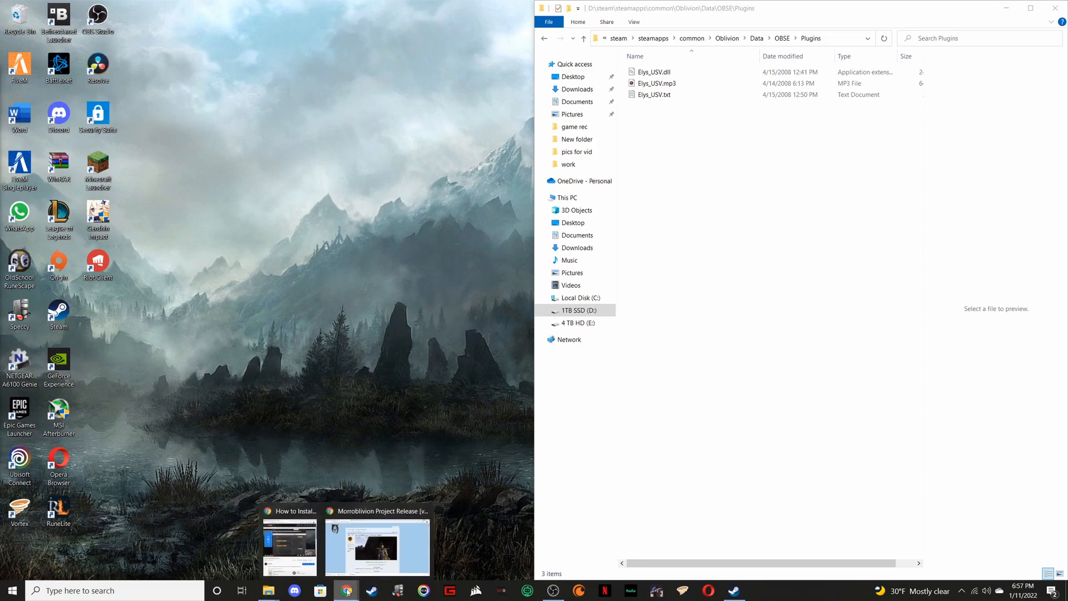
click(387, 553)
key(ctrl+Tab)
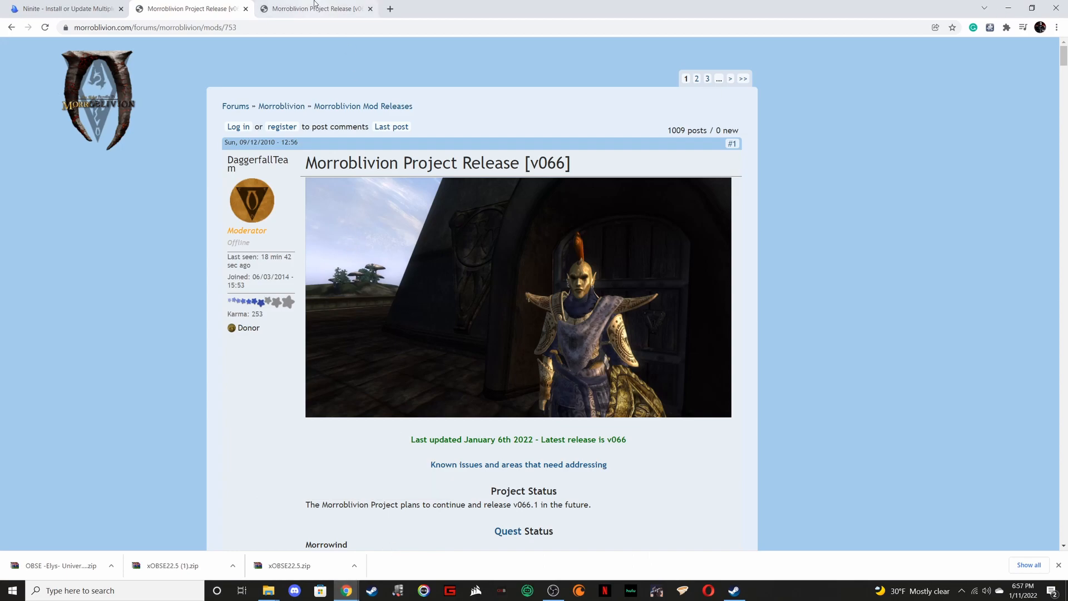
scroll(389, 232, up, 3)
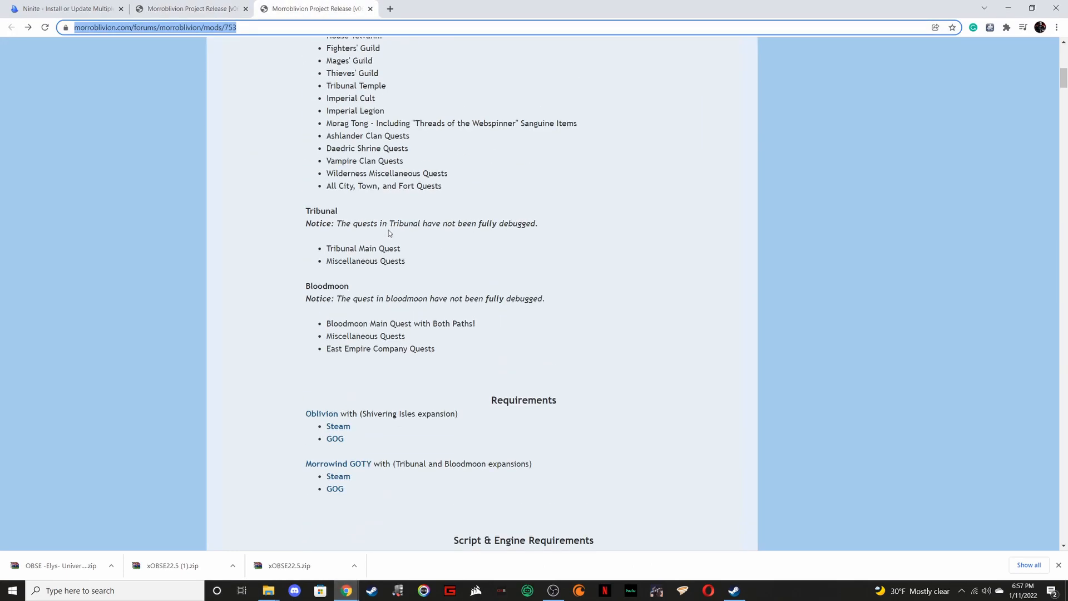
scroll(392, 244, down, 4)
click(340, 311)
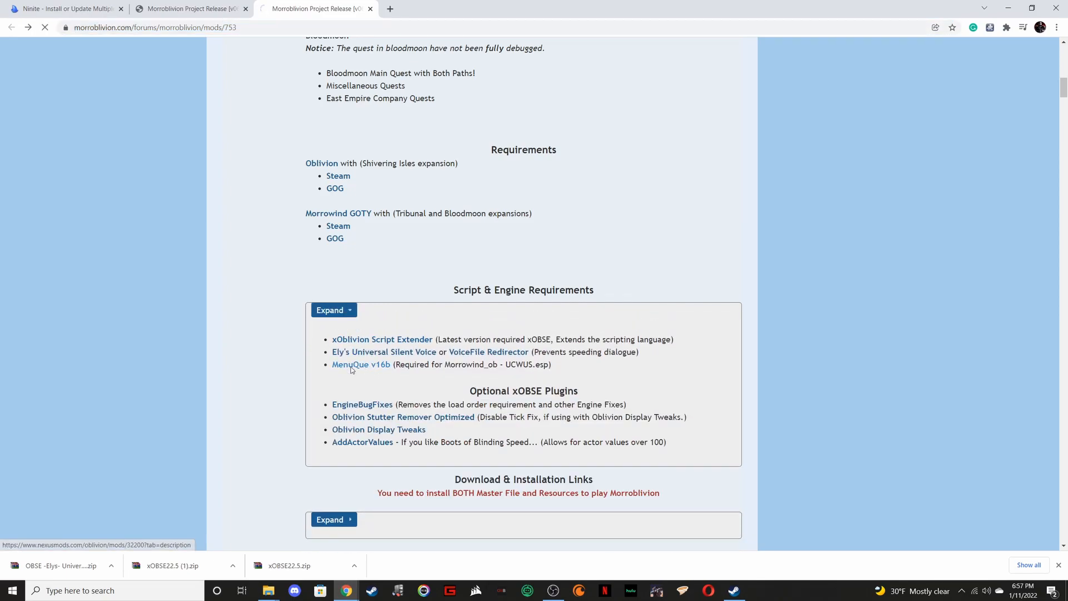
Review the MenuQue description and installation notes, and download the MenuQue v16a main file manually with the slow download option
scroll(390, 352, down, 6)
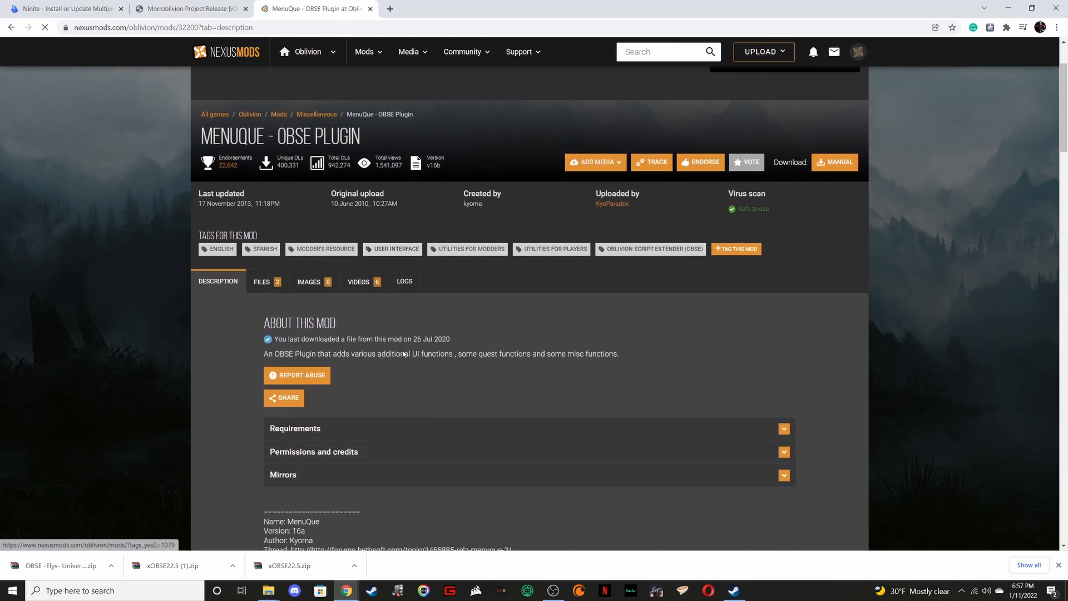
scroll(403, 354, down, 2)
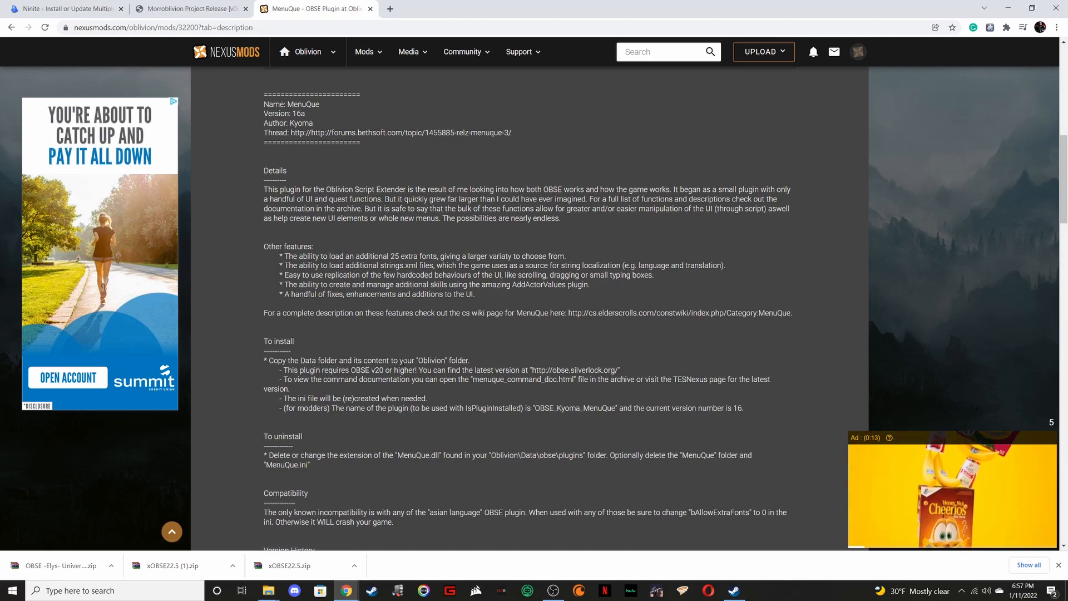
scroll(269, 135, up, 5)
click(266, 127)
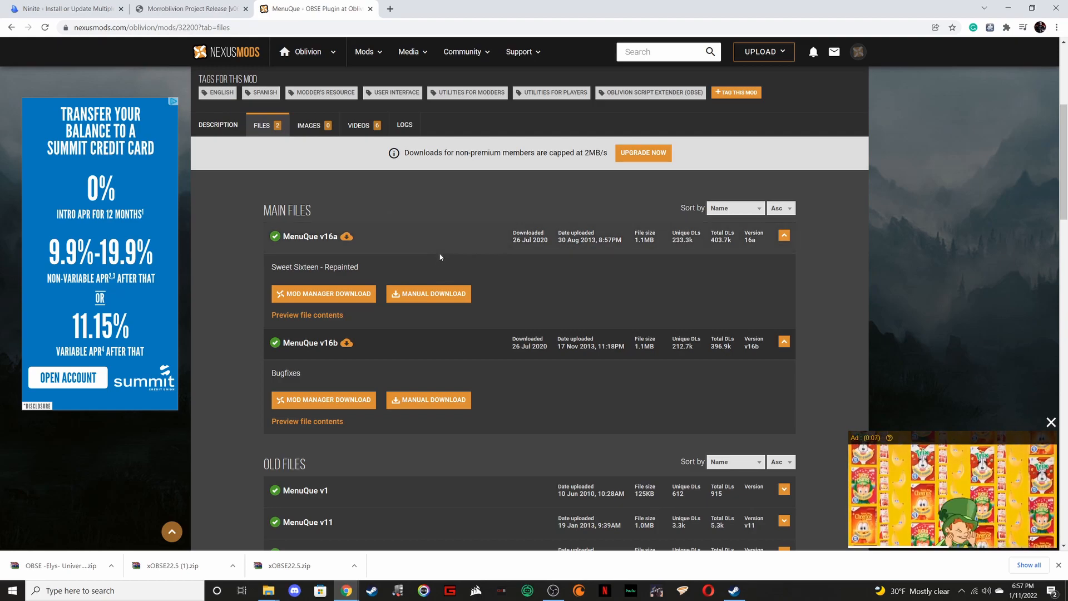
click(440, 294)
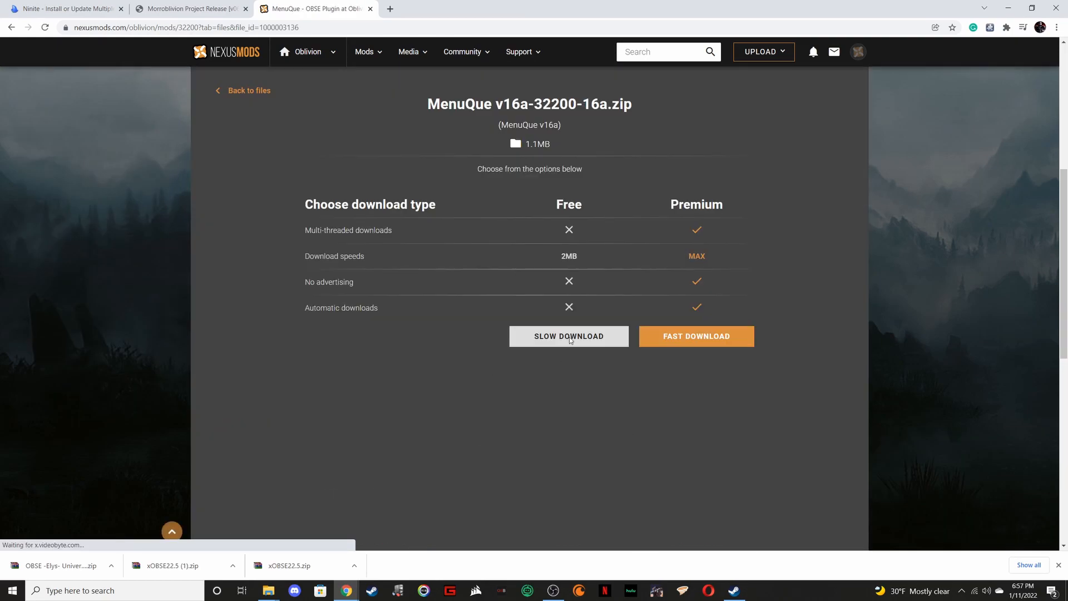
click(571, 338)
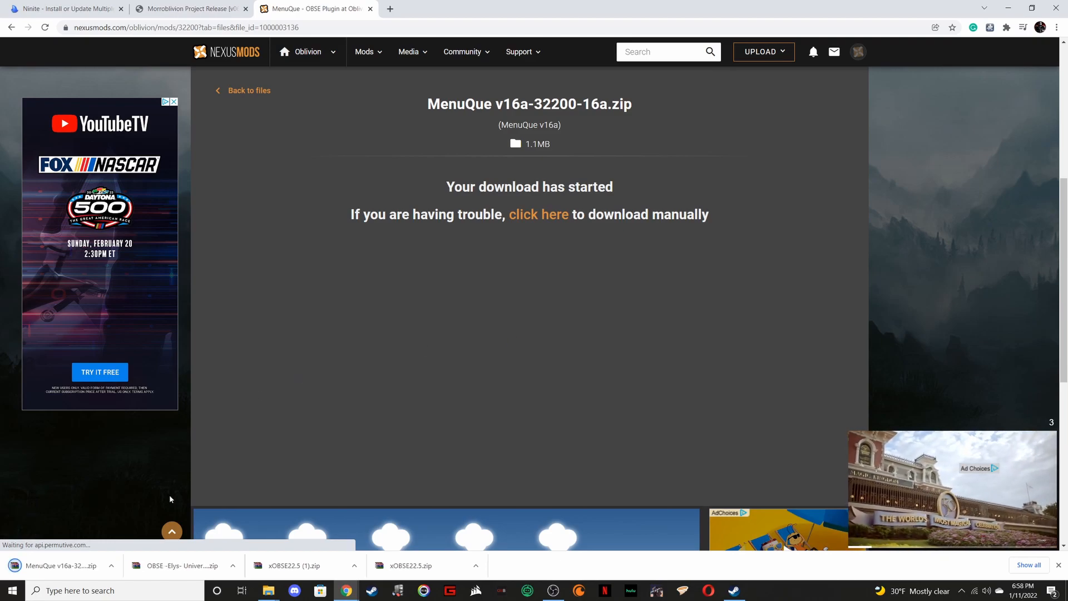
Open the downloaded MenuQue v16a zip in WinRAR and place its window side by side with the File Explorer window
click(111, 566)
click(129, 500)
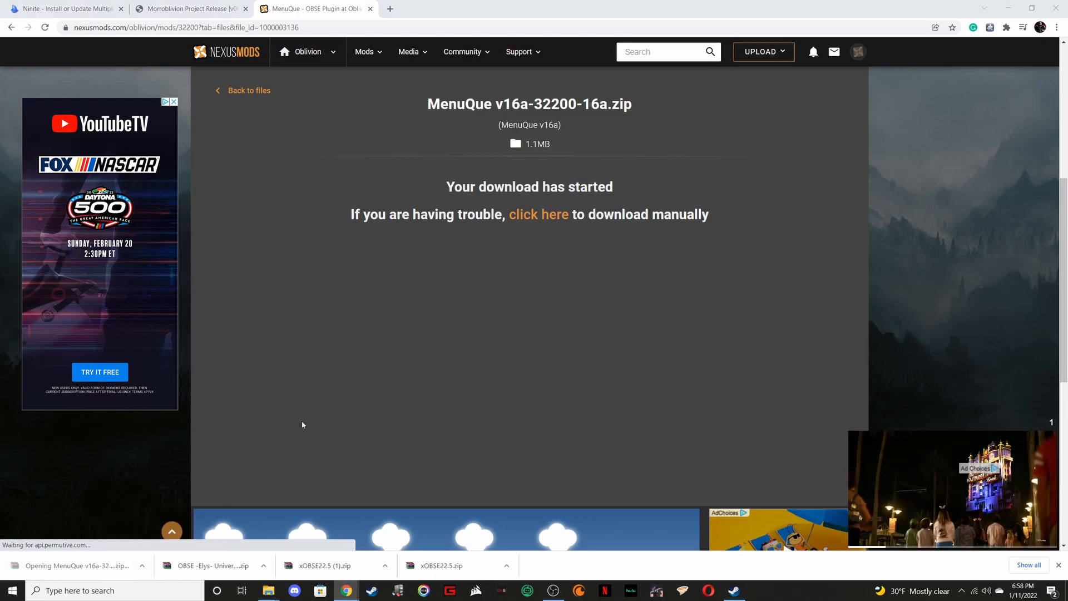
click(708, 139)
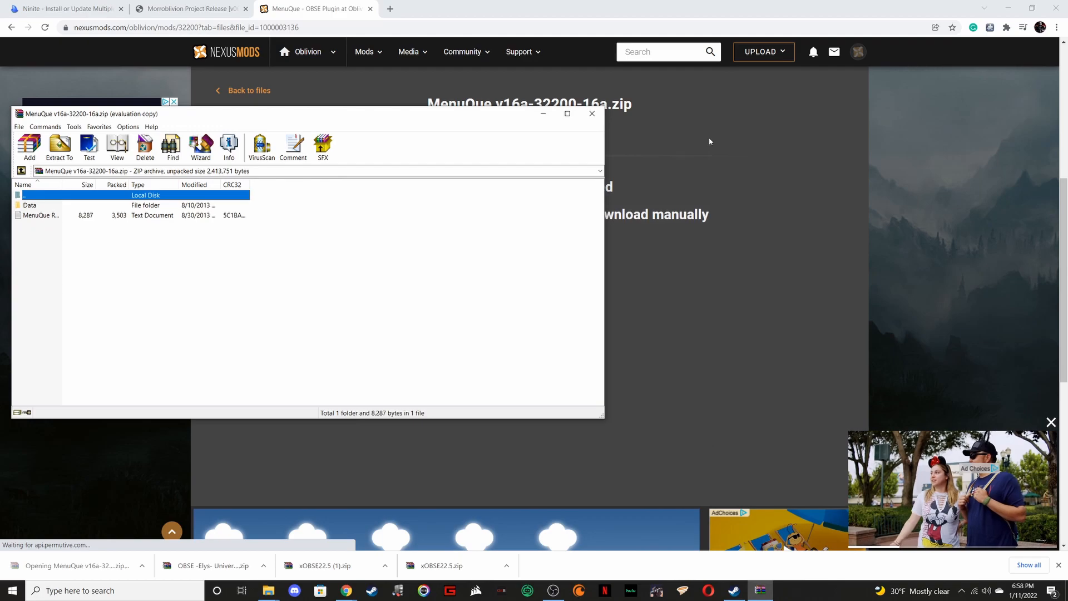
click(1005, 10)
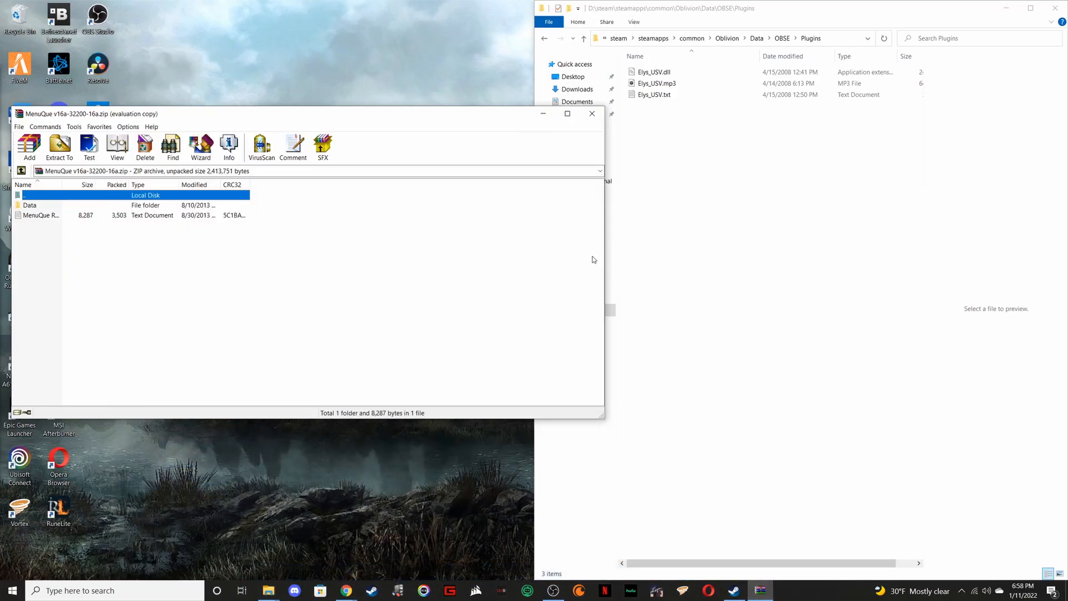
drag(482, 115, 0, 116)
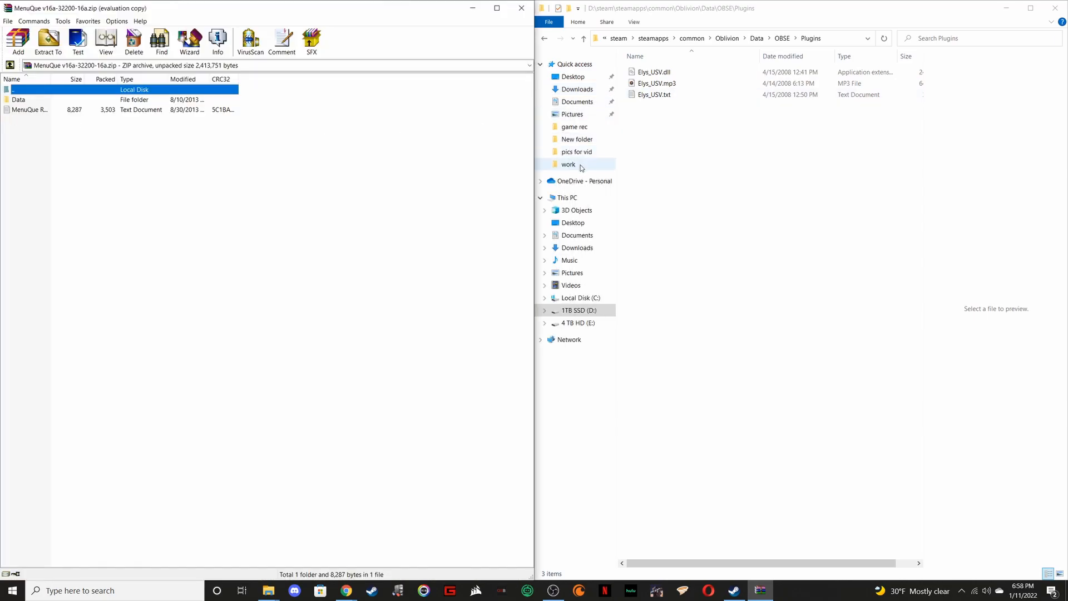
Navigate from This PC to the Oblivion game folder at D:\steam\steamapps\common\Oblivion
click(568, 197)
double_click(824, 209)
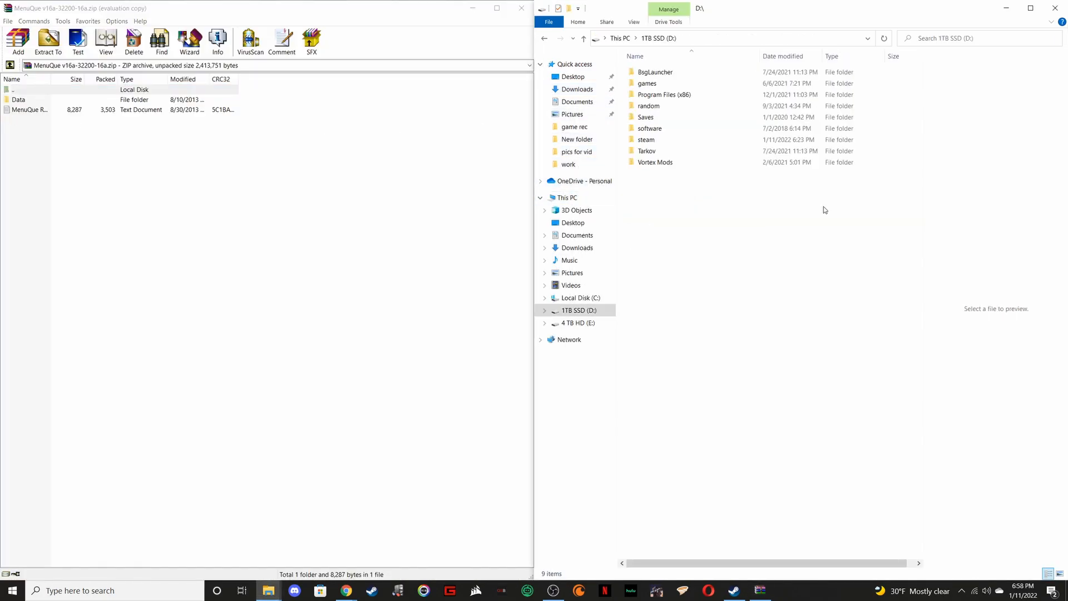
click(645, 84)
double_click(653, 140)
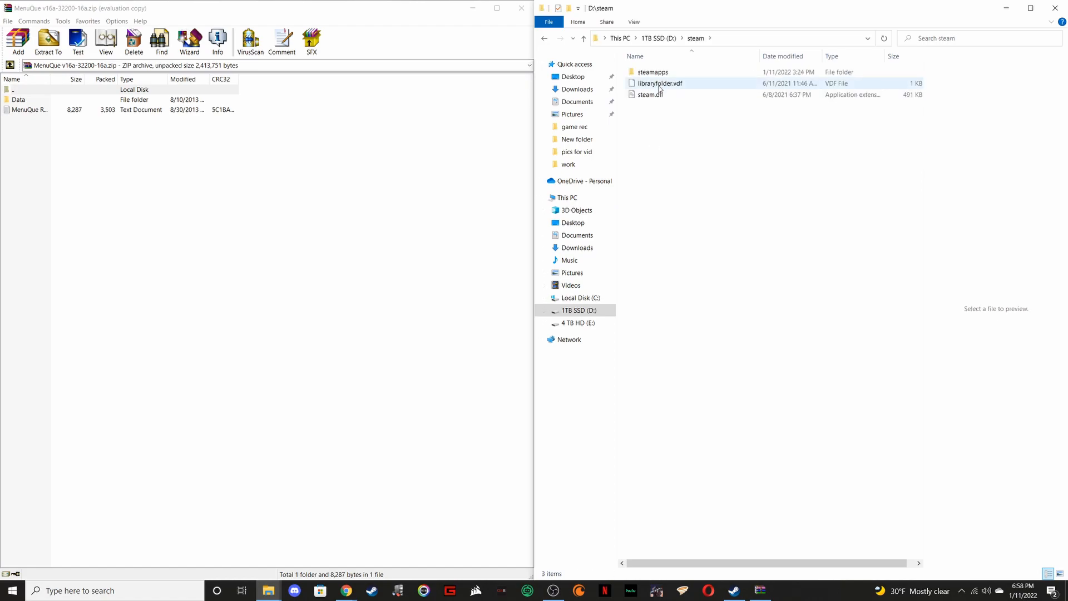
double_click(658, 73)
double_click(659, 73)
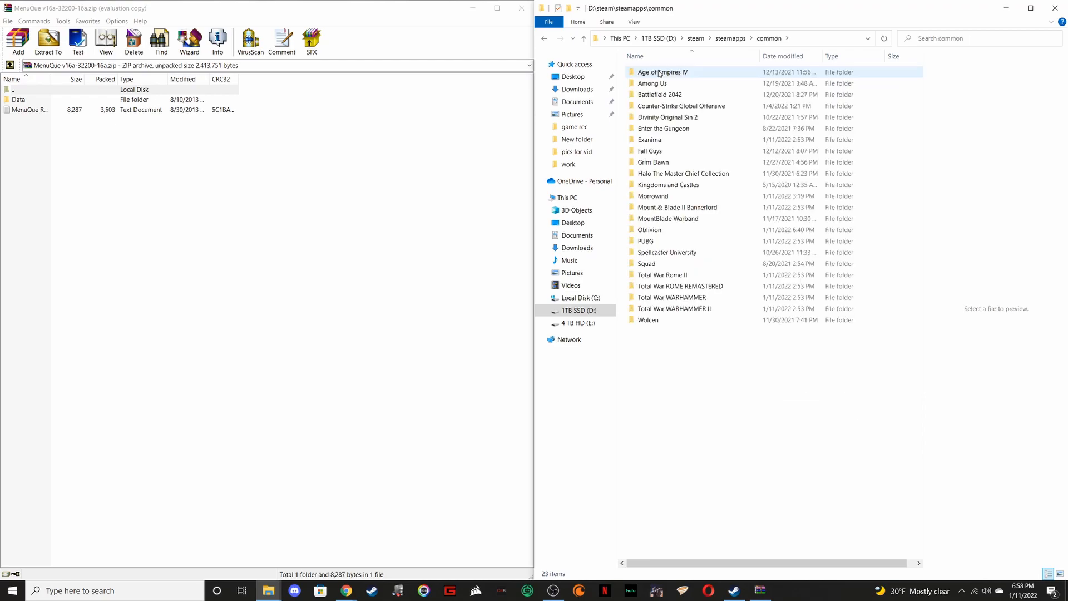
double_click(660, 229)
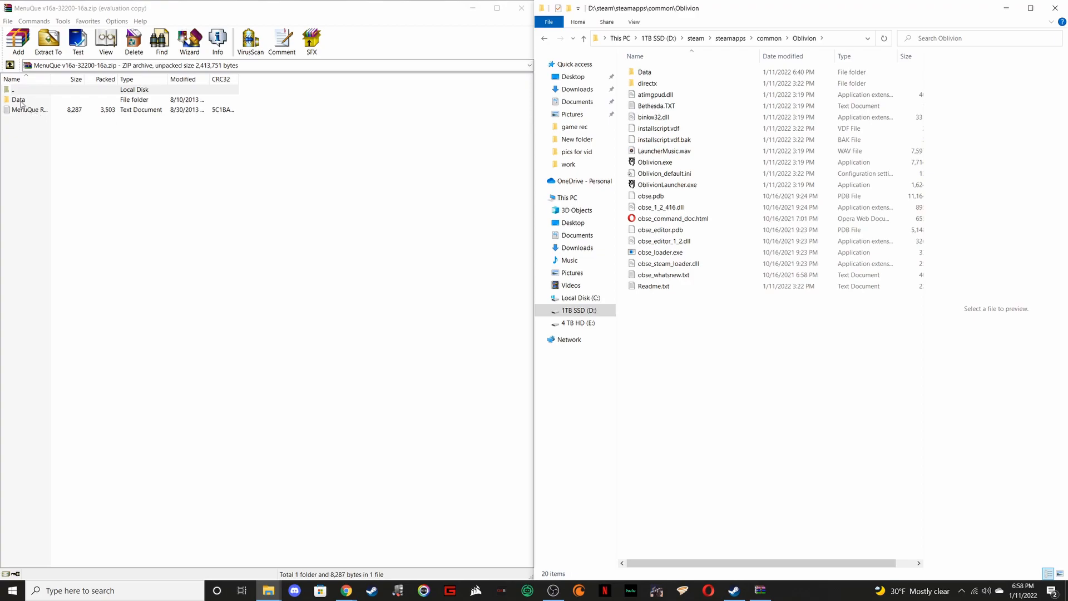
Extract the MenuQue archive's Data folder into the Oblivion game folder and open the game's Data folder
drag(21, 104, 98, 117)
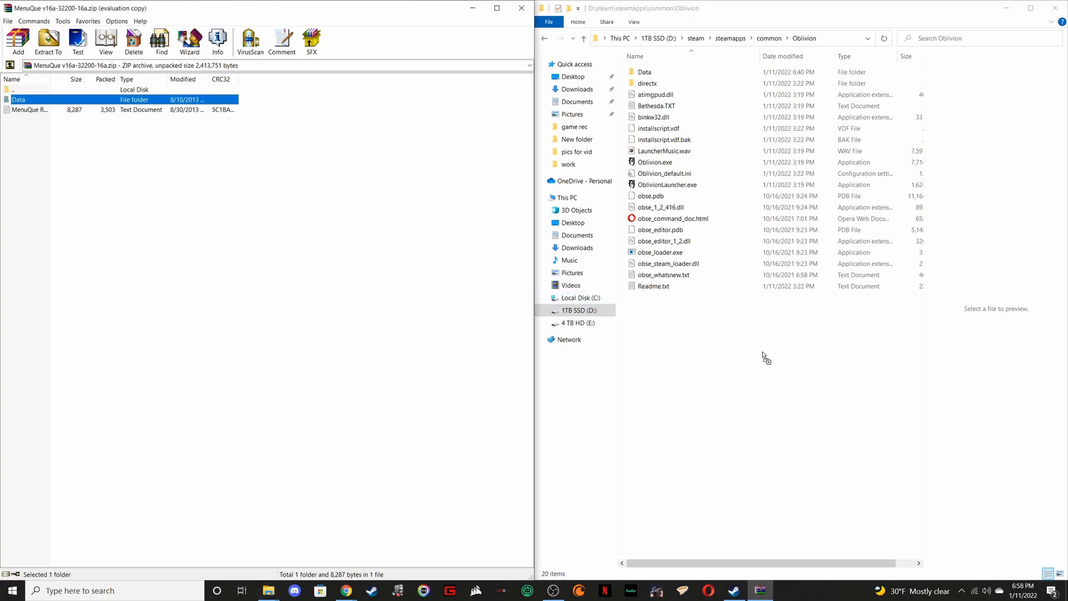
drag(762, 352, 753, 349)
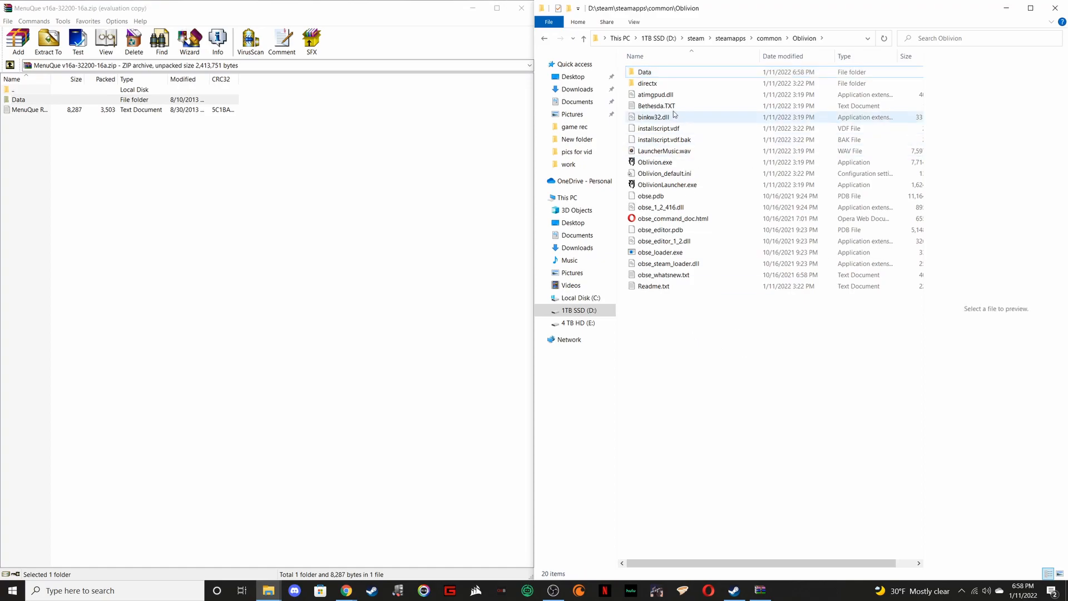
double_click(647, 73)
double_click(649, 93)
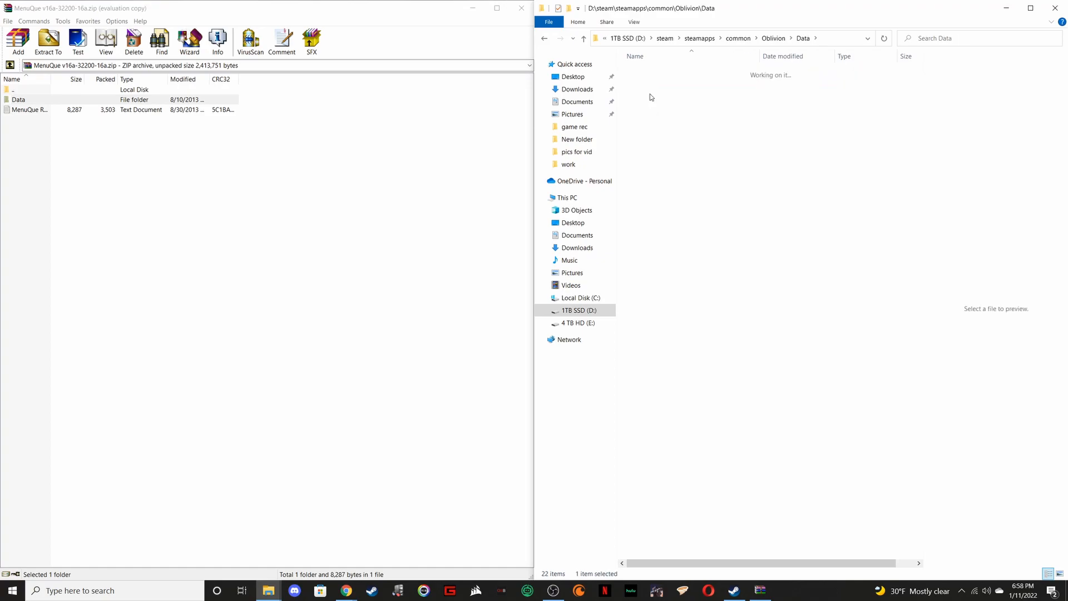
Check the contents of the game's Data\OBSE\Plugins folder and return to the Data folder
double_click(650, 72)
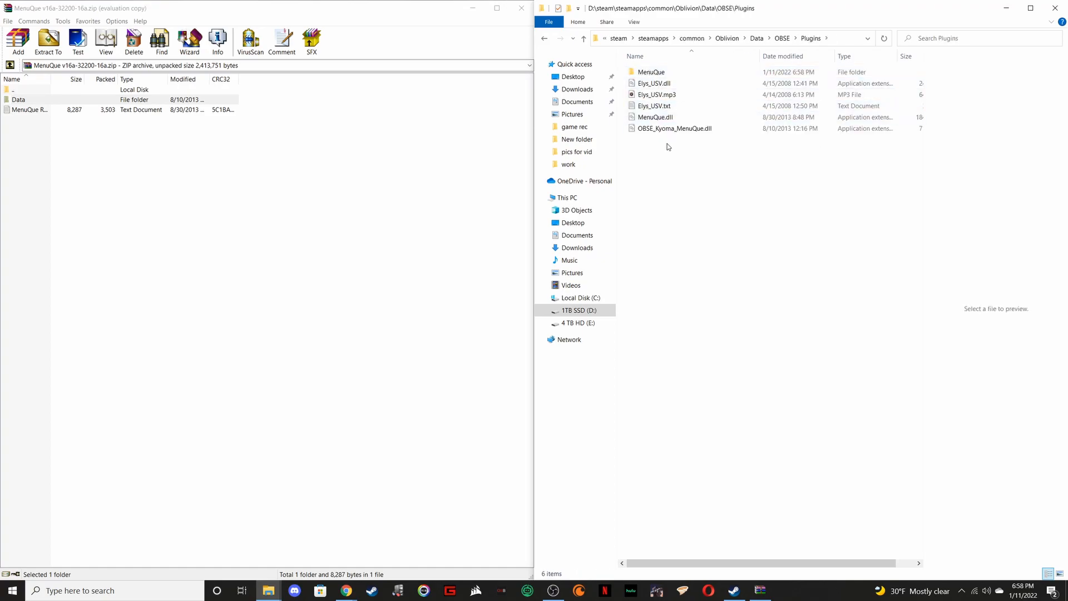
click(546, 43)
click(545, 42)
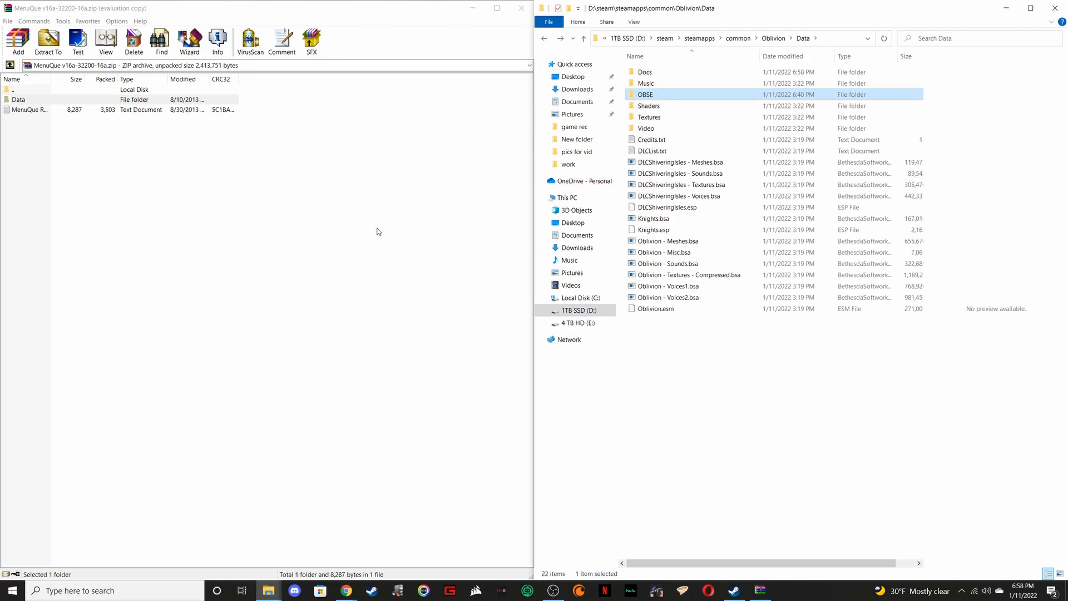
Read the feature, installation, uninstall and compatibility notes in the MenuQue archive's readme, and close it
double_click(66, 111)
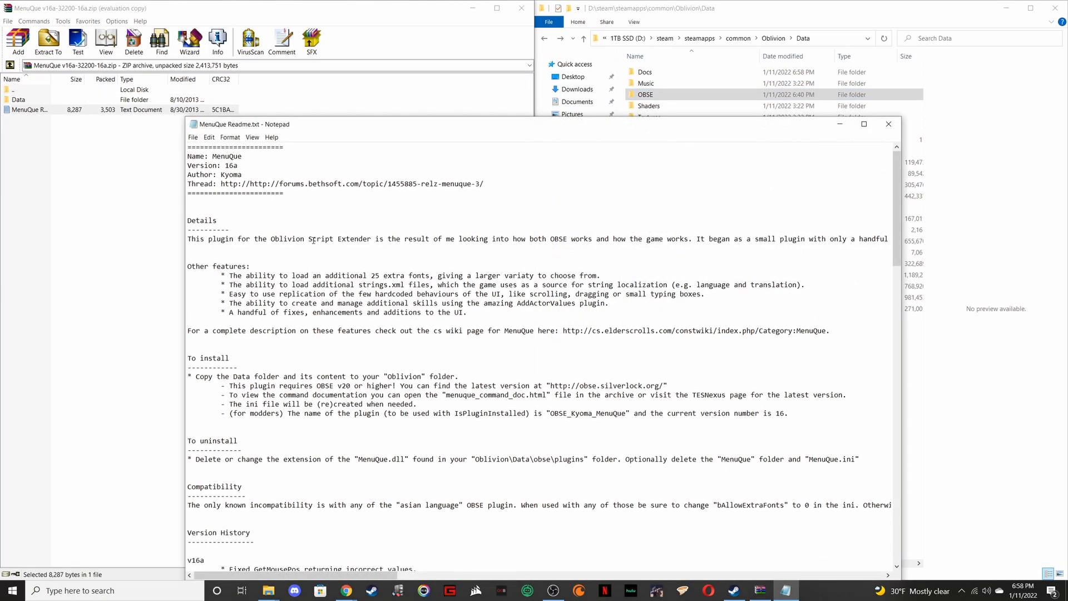
scroll(322, 249, down, 2)
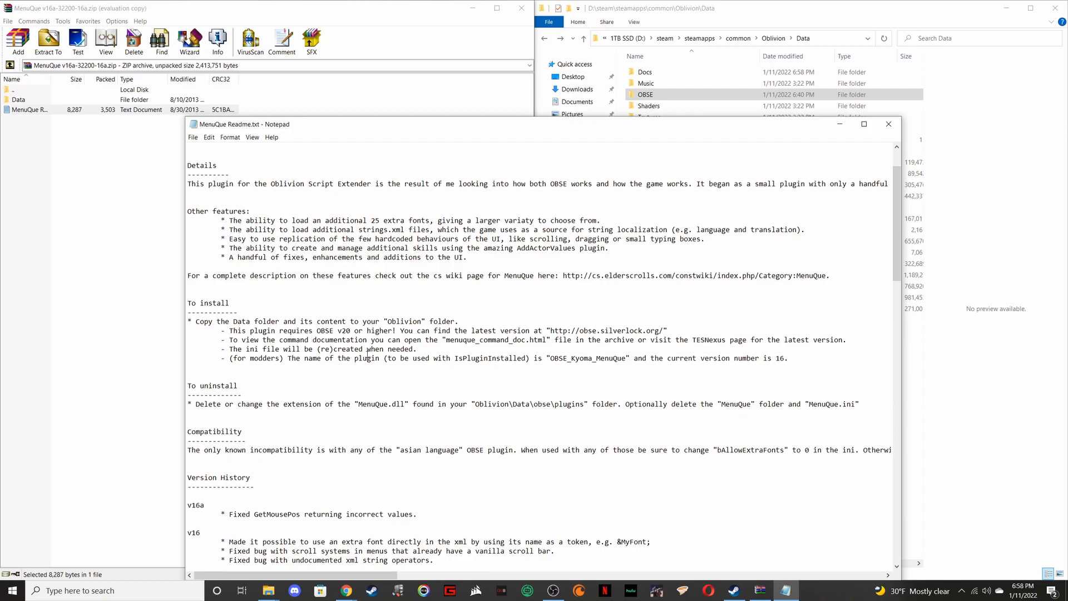
scroll(369, 353, down, 1)
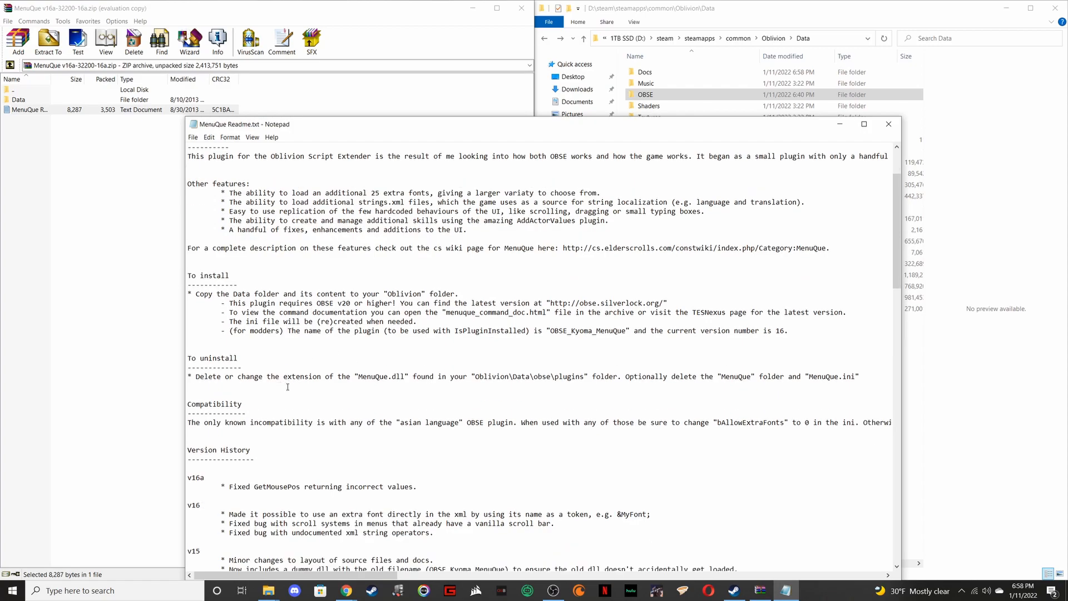
scroll(351, 393, down, 1)
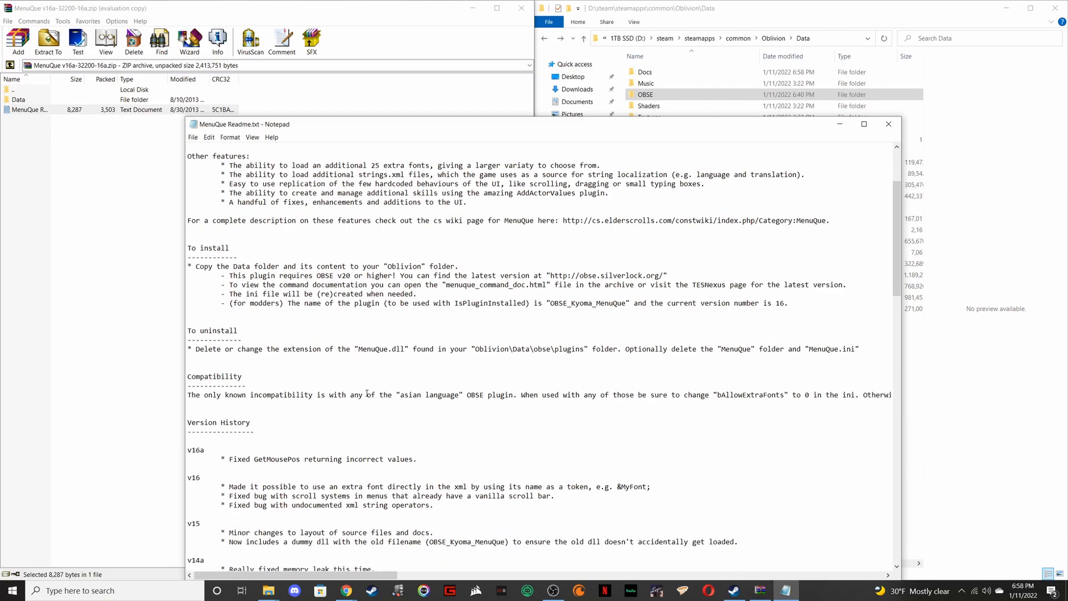
click(889, 123)
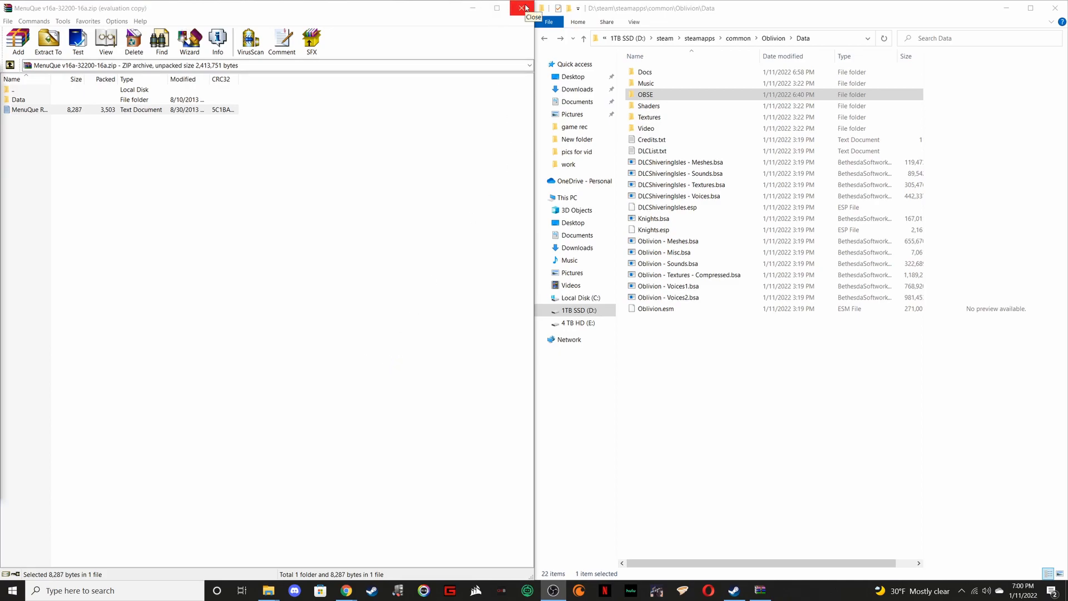
Close the MenuQue archive and go back to the steamapps\common folder
click(526, 8)
click(546, 39)
click(546, 39)
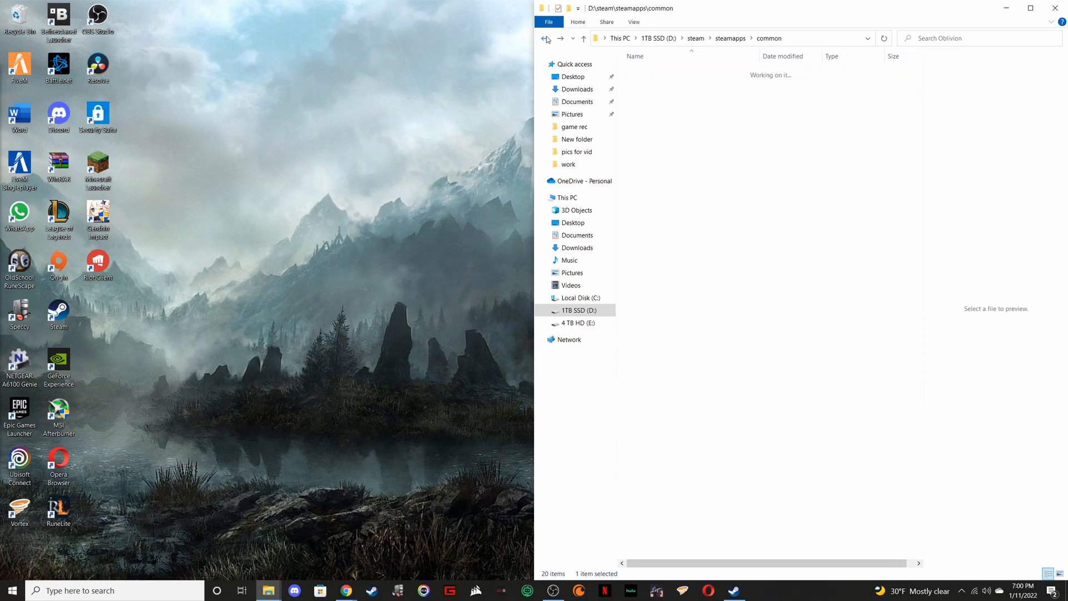
Switch to the Morroblivion release page in Chrome and follow its link to the EngineBugFixes mod on Nexus Mods
mouse_move(346, 591)
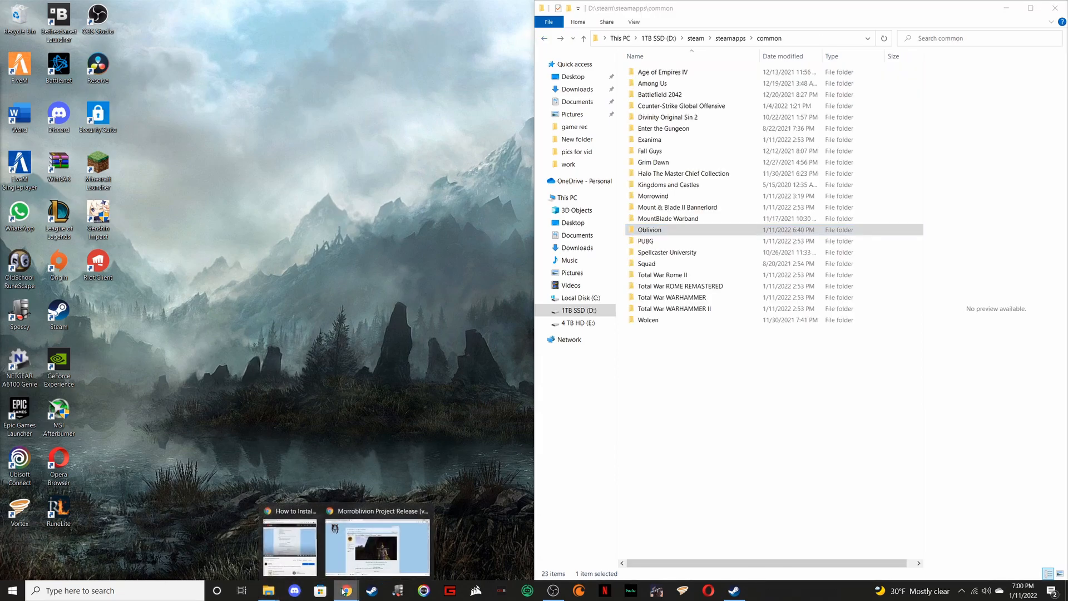
click(392, 555)
scroll(444, 307, down, 10)
scroll(442, 310, down, 5)
click(331, 206)
Review the EngineBugFixes description and download the EngineBugFixes v2.22 main file manually with the slow download option
scroll(407, 289, down, 1)
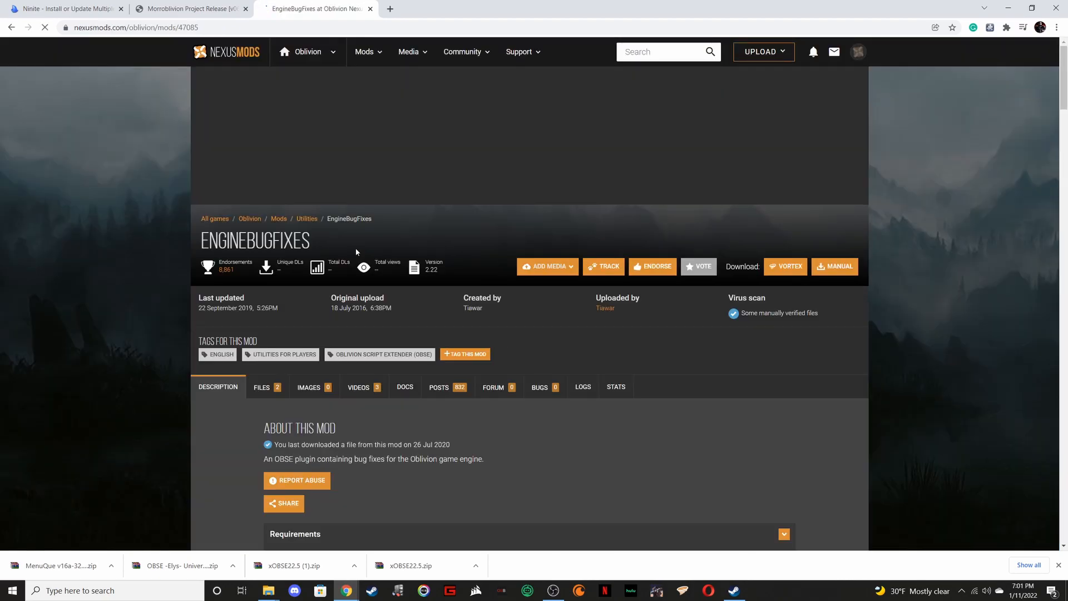
scroll(376, 266, down, 8)
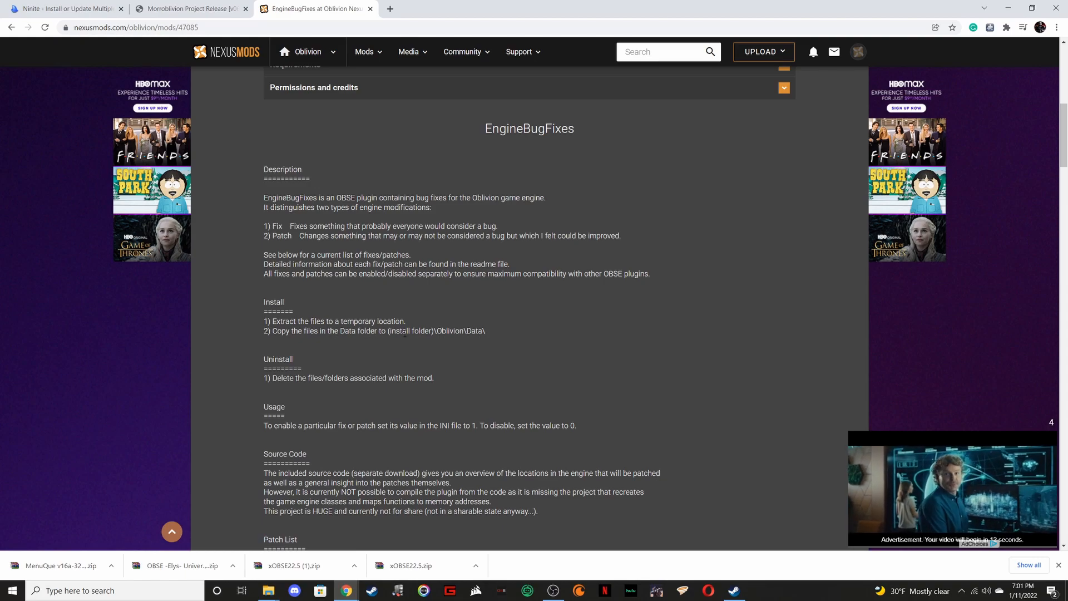
scroll(416, 338, up, 7)
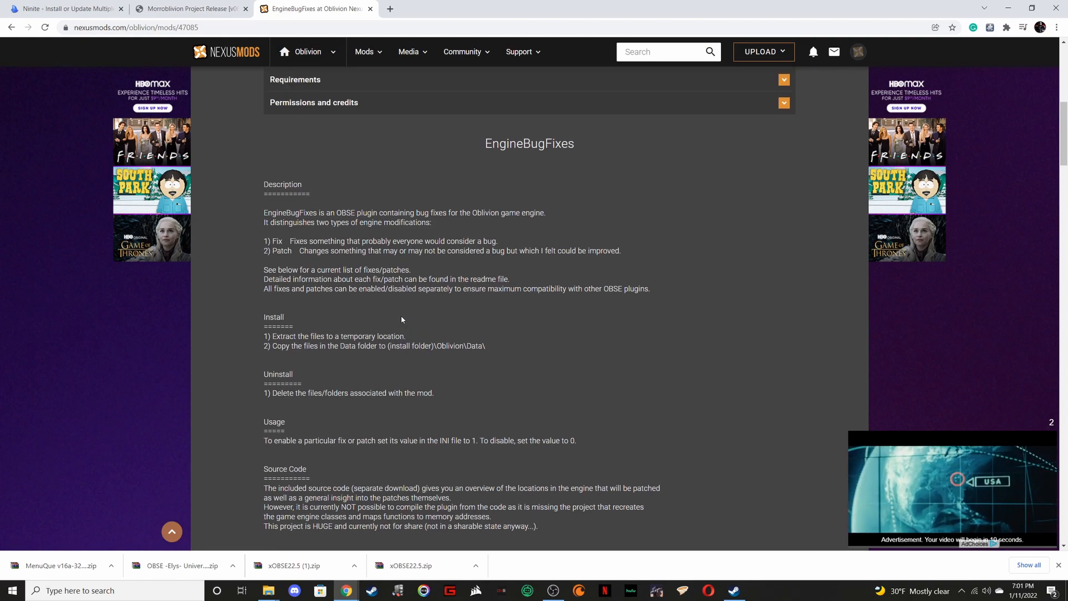
click(270, 334)
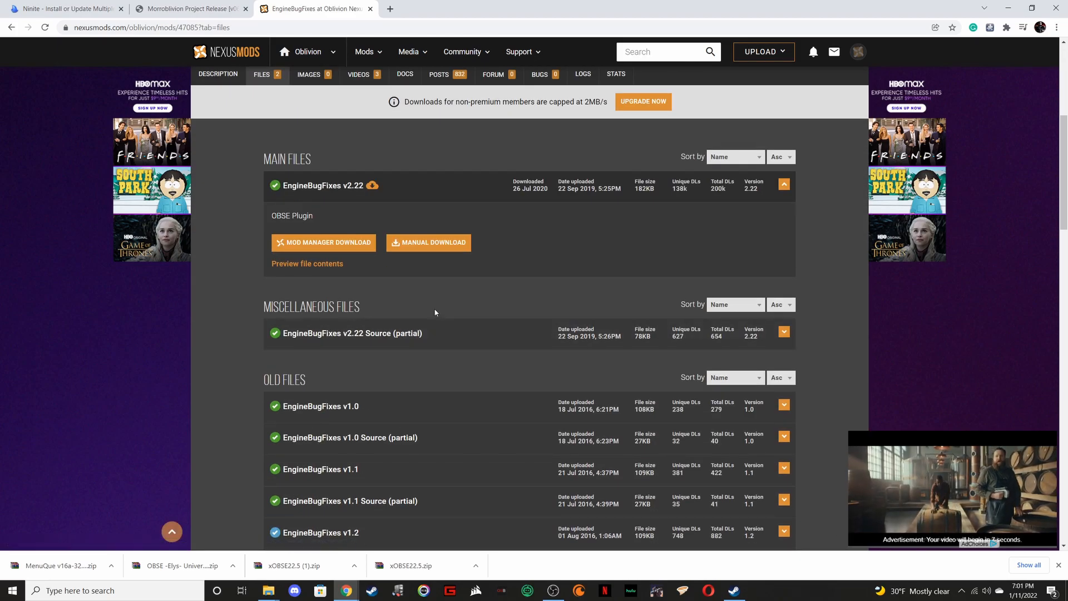
click(435, 242)
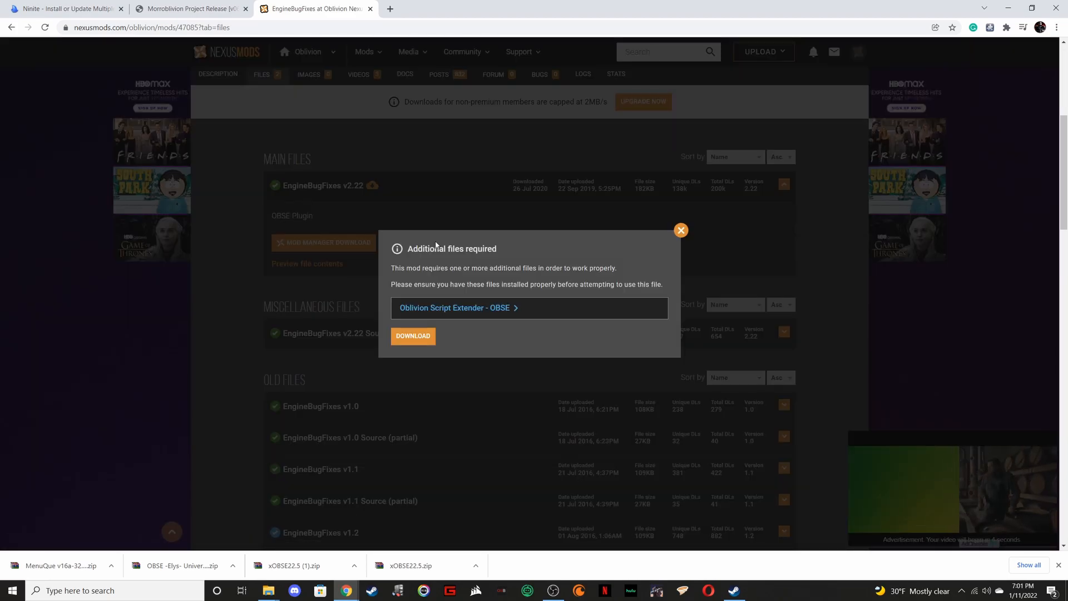
click(423, 337)
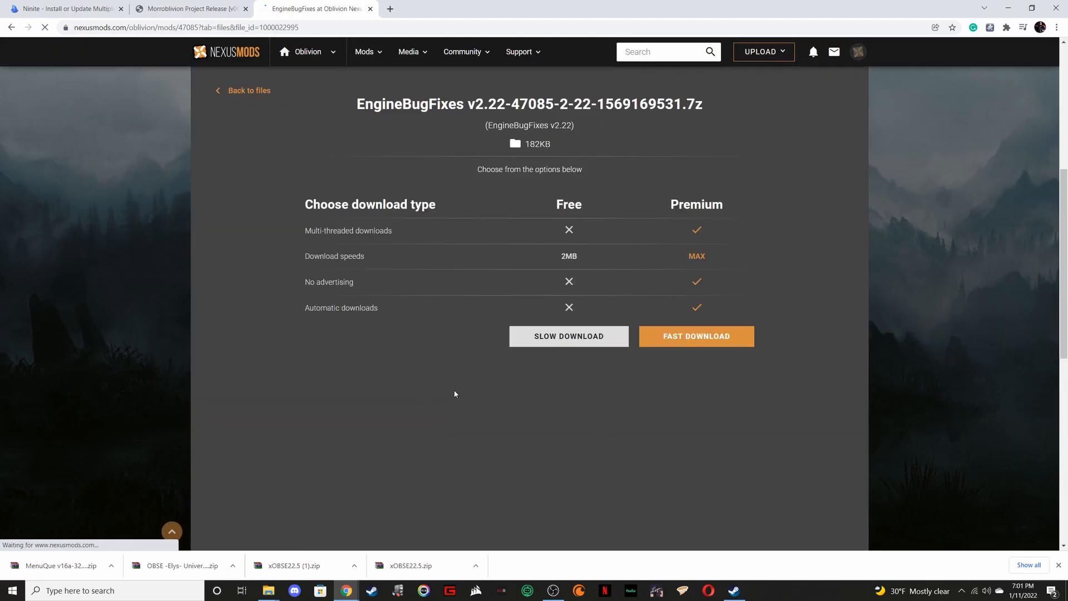
click(554, 338)
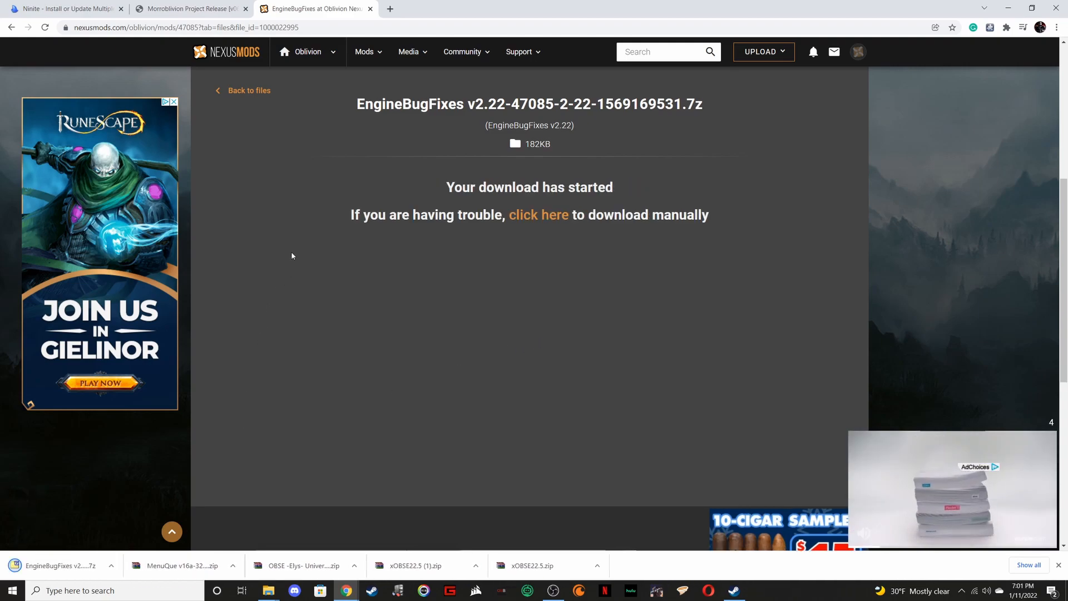
Return to the EngineBugFixes description and reread its install and usage instructions
click(251, 90)
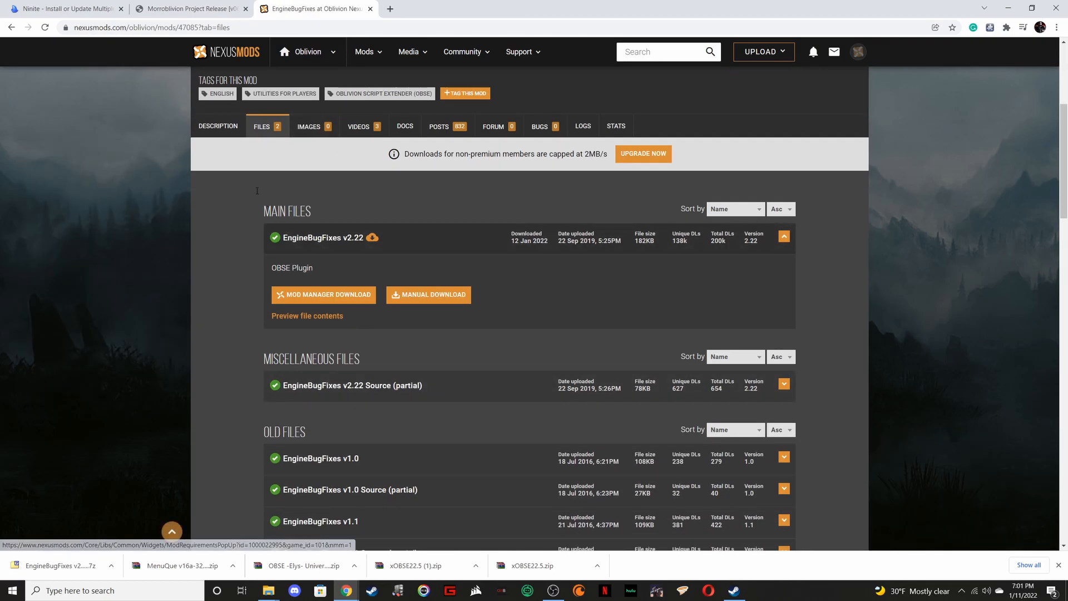
click(218, 126)
scroll(321, 384, down, 5)
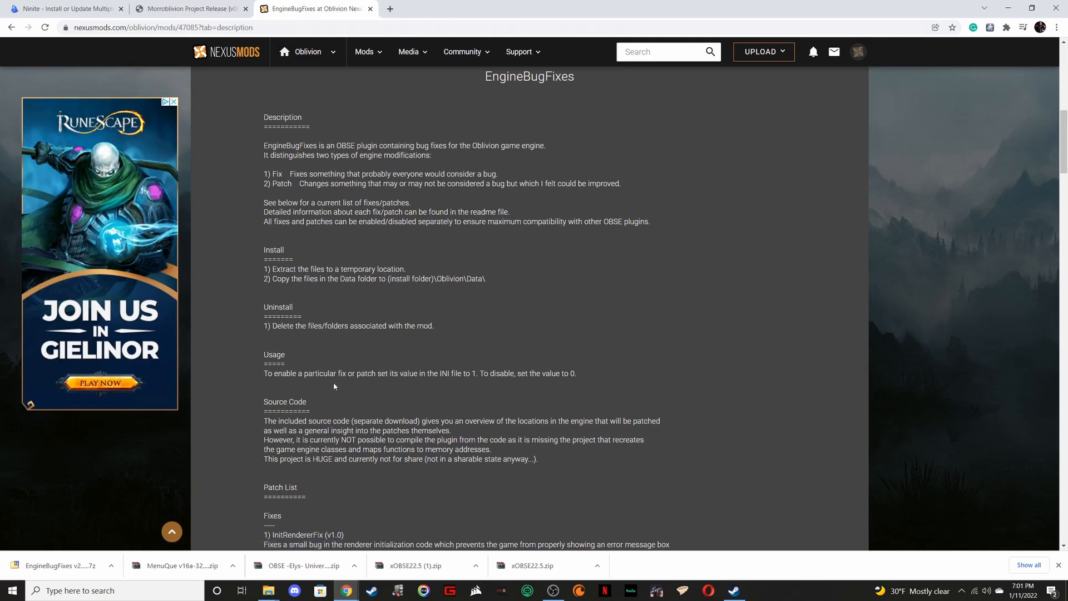
scroll(309, 356, down, 1)
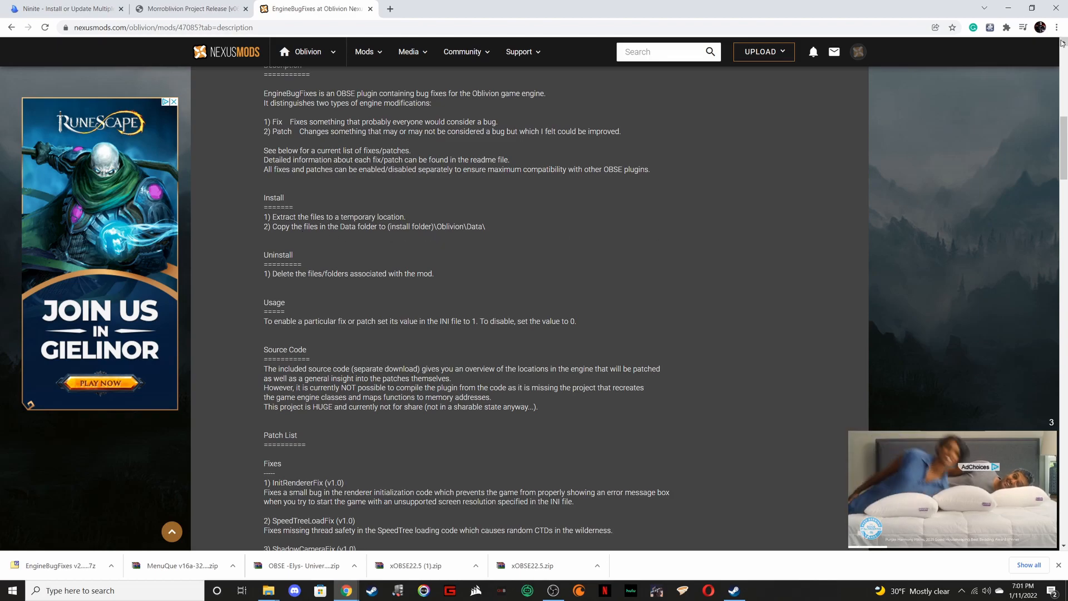
Open the downloaded EngineBugFixes v2.22 archive in 7-Zip and place its window side by side with File Explorer
click(1007, 11)
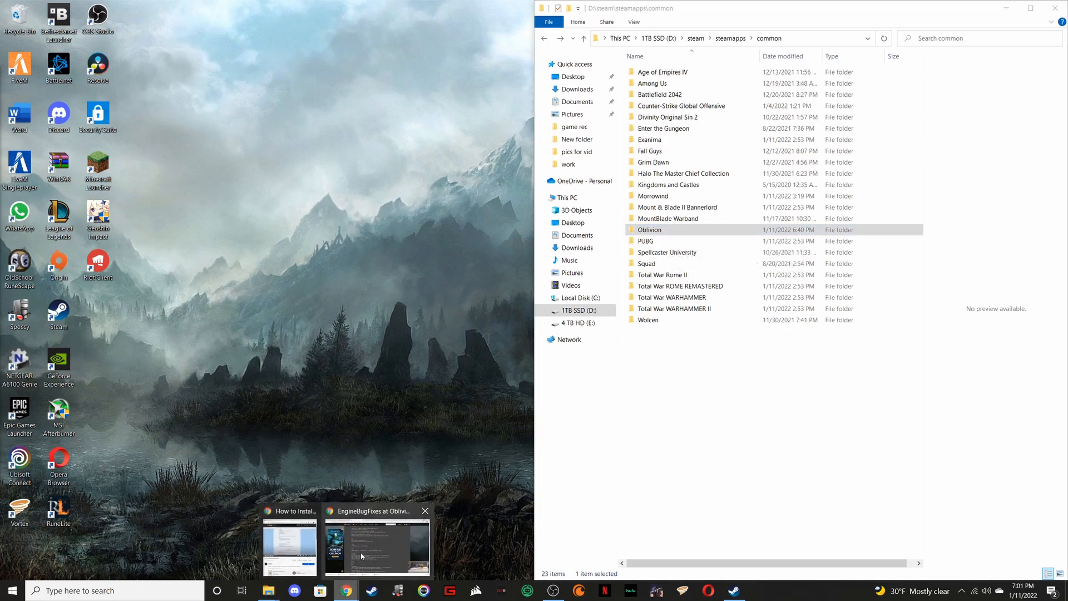
click(279, 538)
click(69, 566)
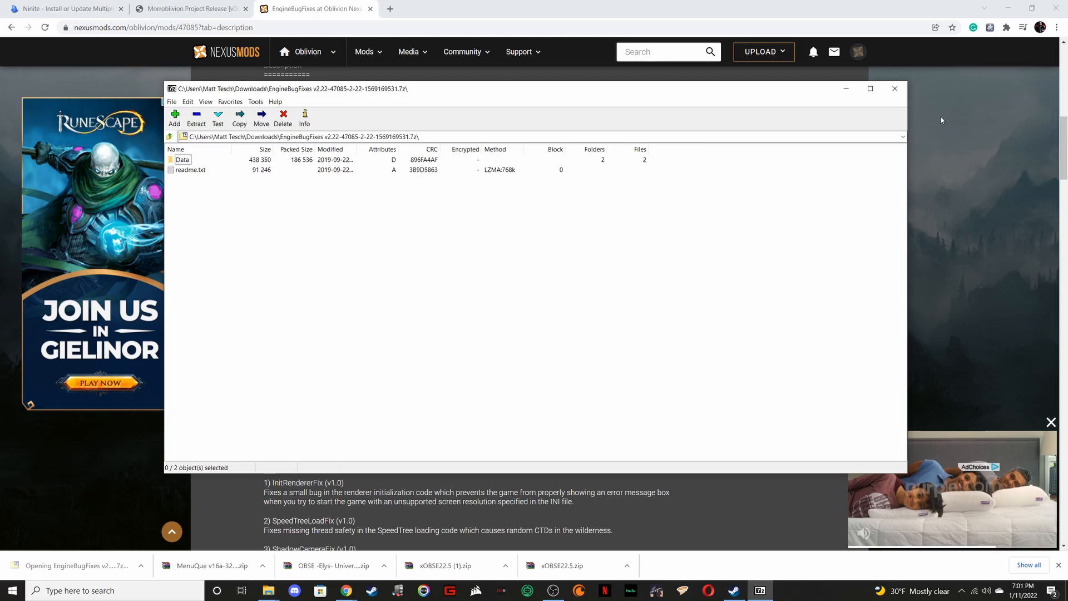
click(1007, 9)
drag(479, 97, 2, 125)
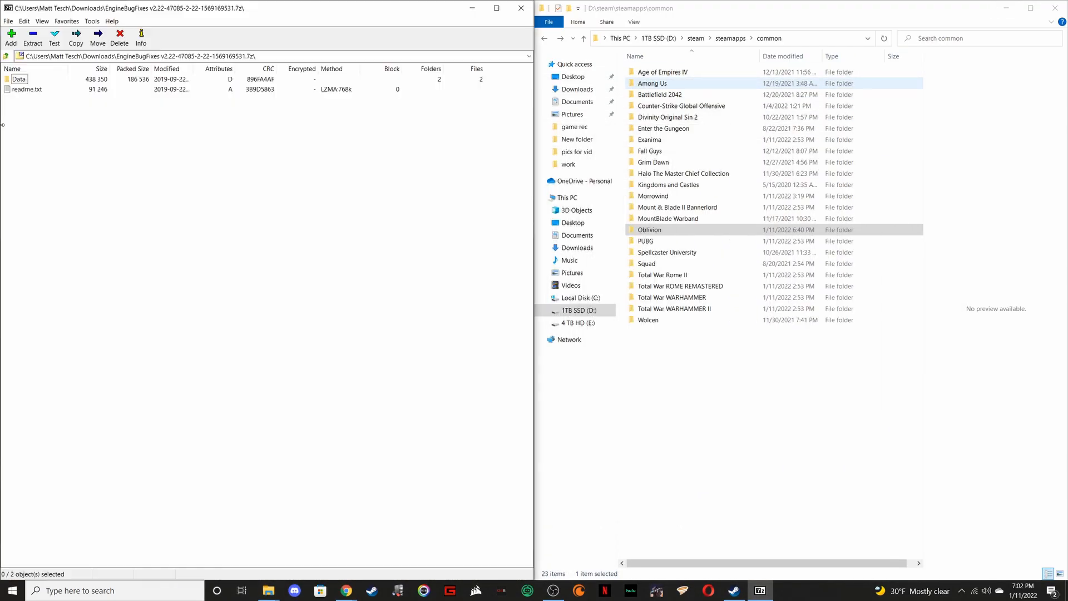
Open the Data folder inside the Oblivion game folder in File Explorer
click(660, 231)
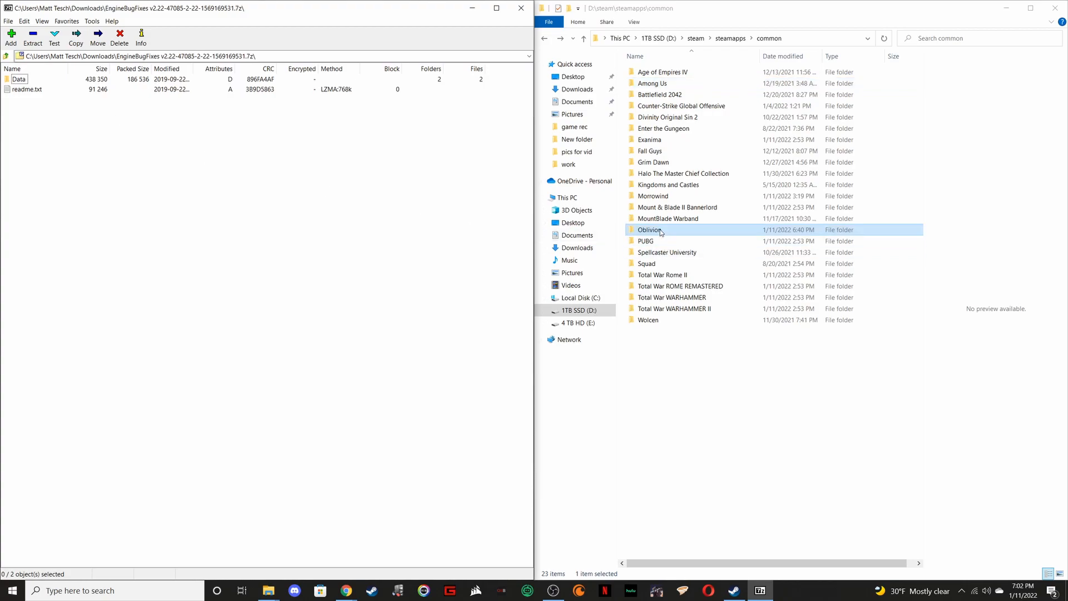
double_click(660, 229)
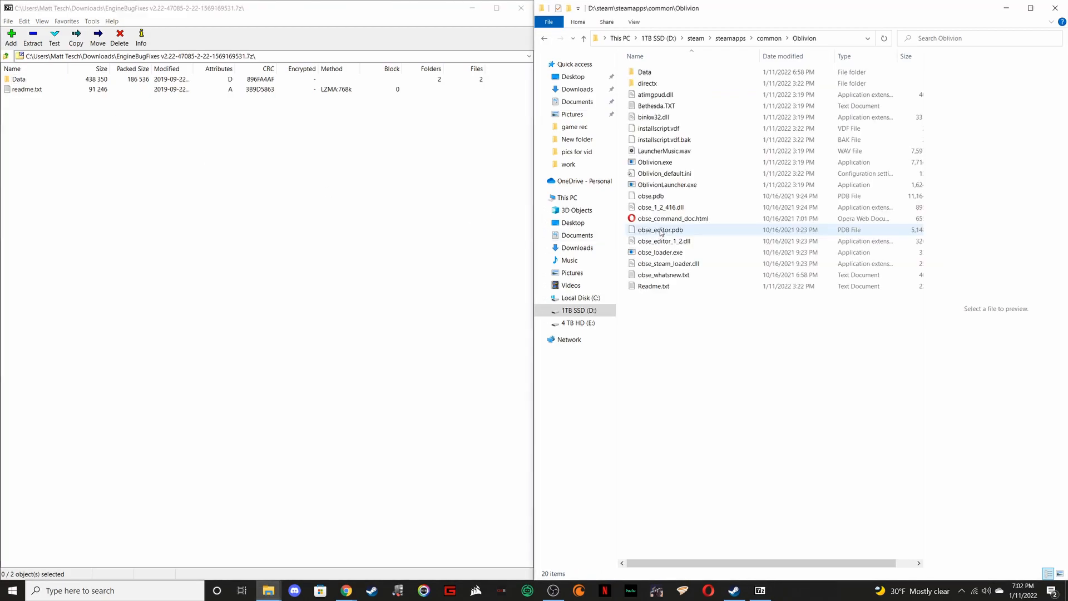
double_click(645, 73)
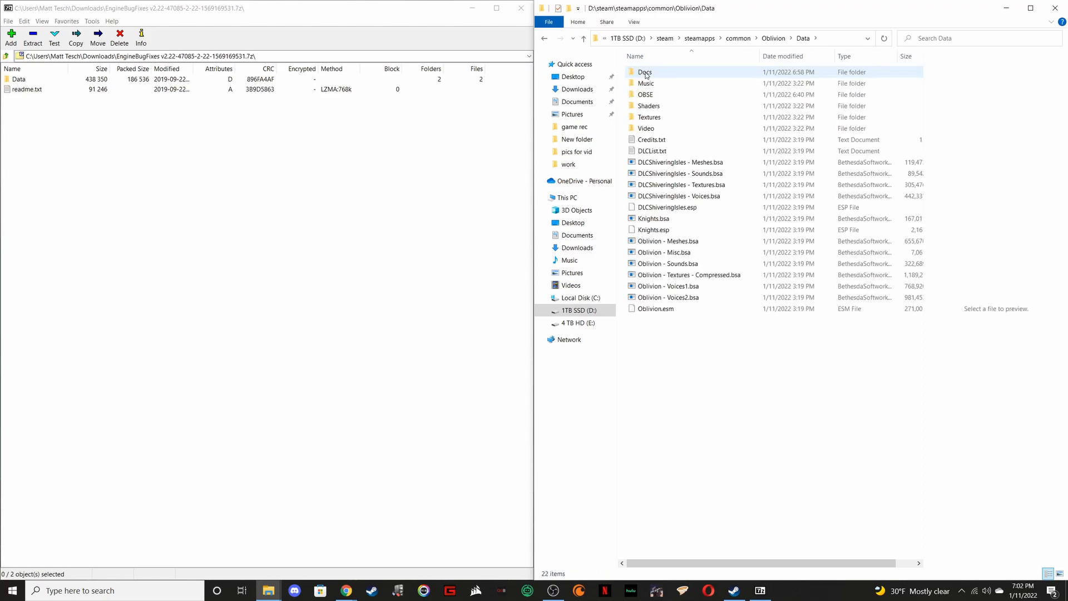
Open the Data\OBSE\Plugins folder inside the EngineBugFixes archive
double_click(24, 81)
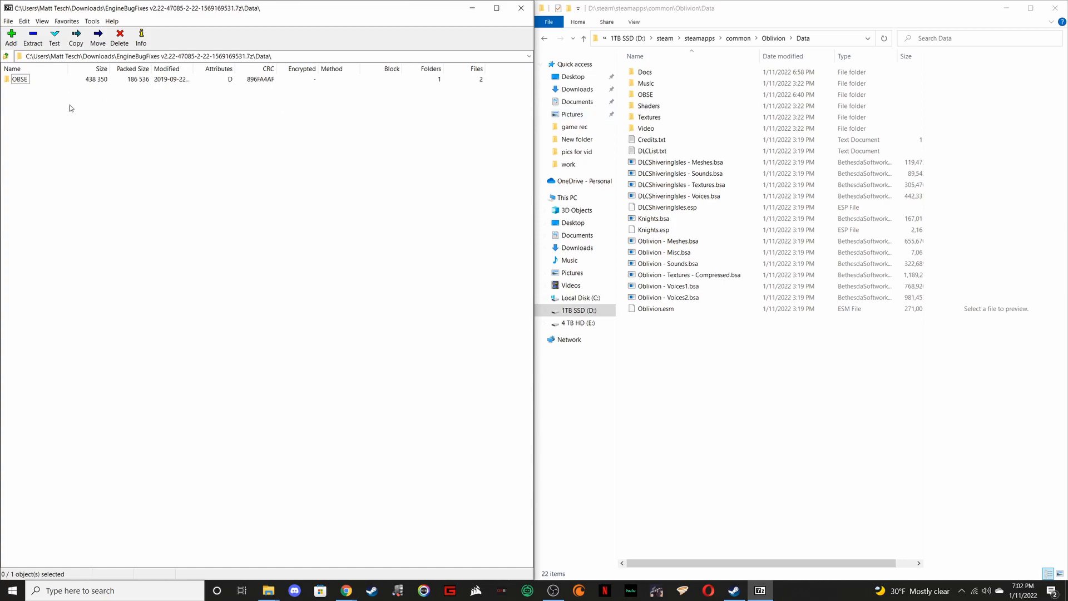
double_click(26, 82)
click(21, 81)
double_click(21, 81)
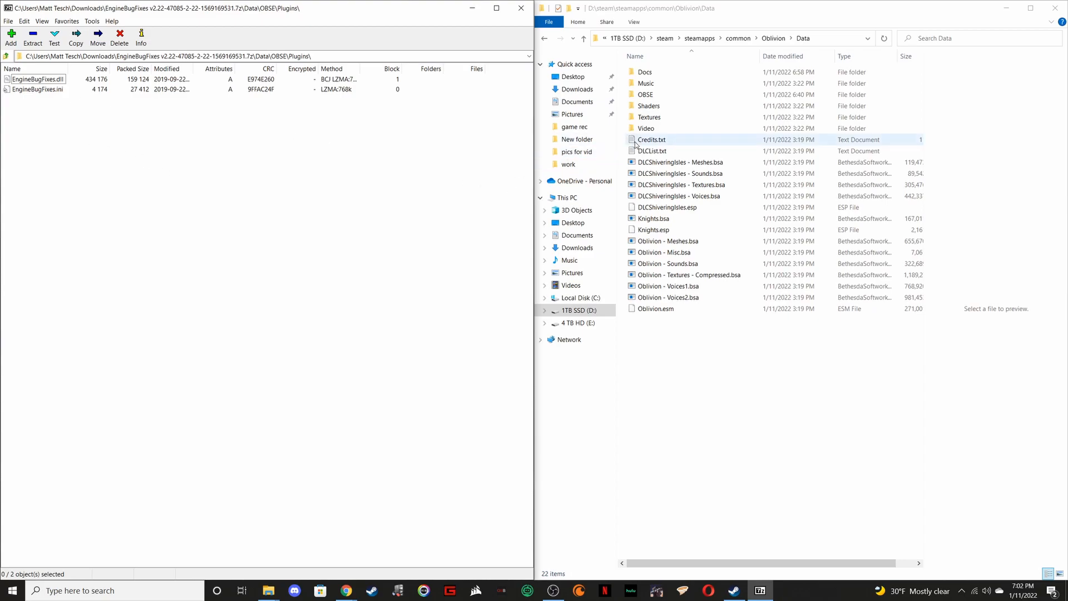
Go back to steamapps\common in File Explorer and retrace the path through Oblivion and Data into the OBSE folder
click(544, 38)
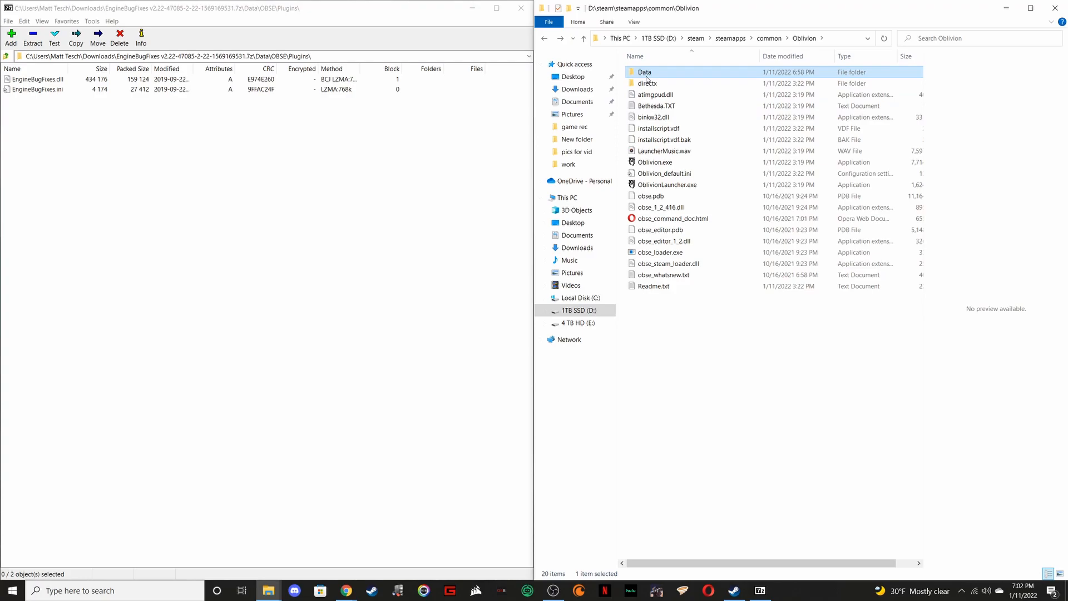
click(544, 38)
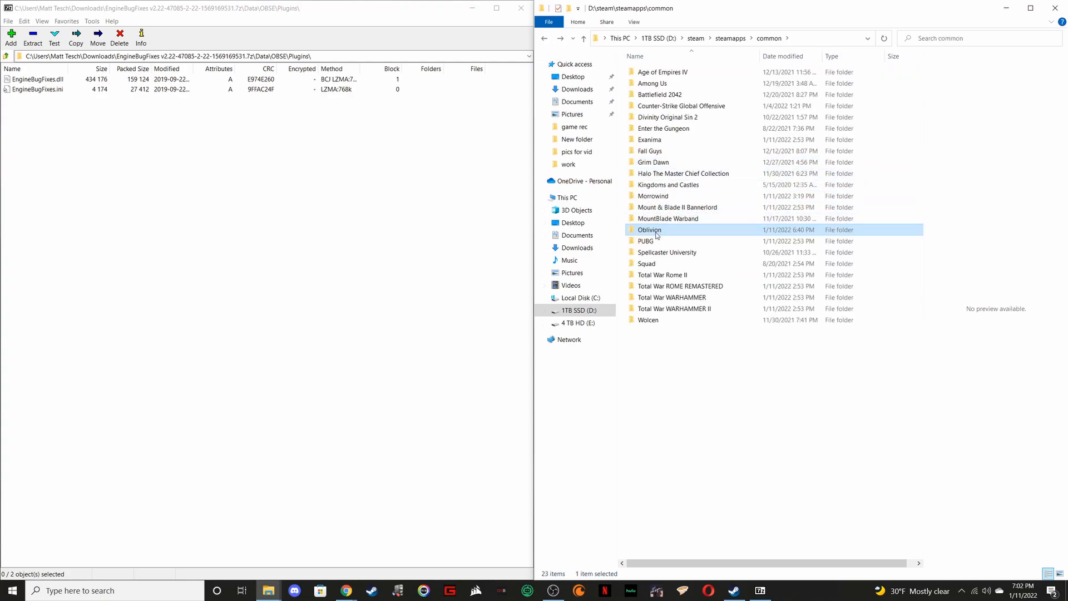
double_click(645, 229)
double_click(646, 73)
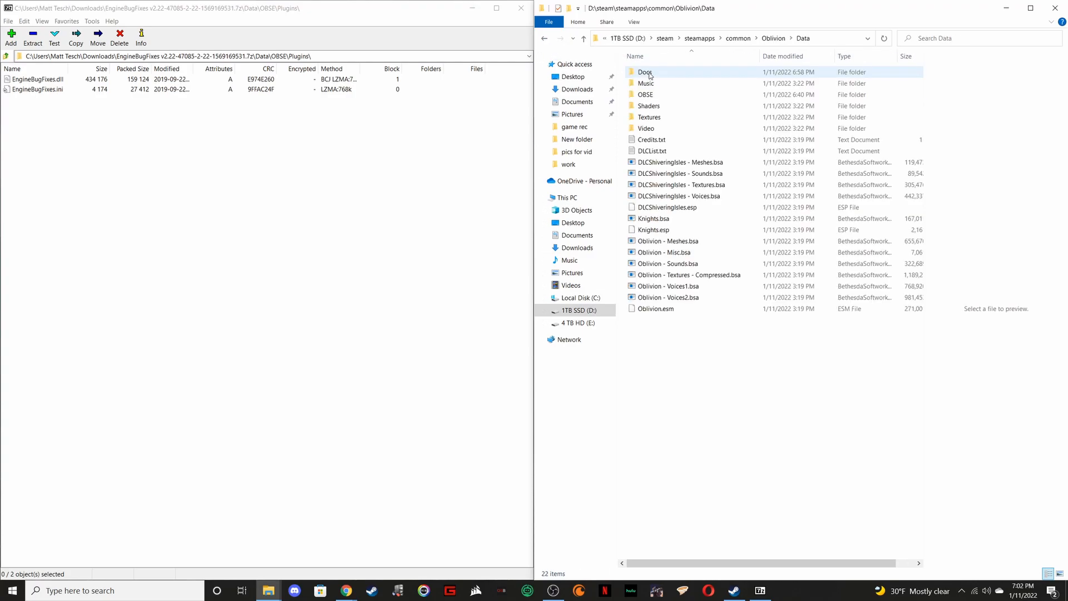
double_click(649, 96)
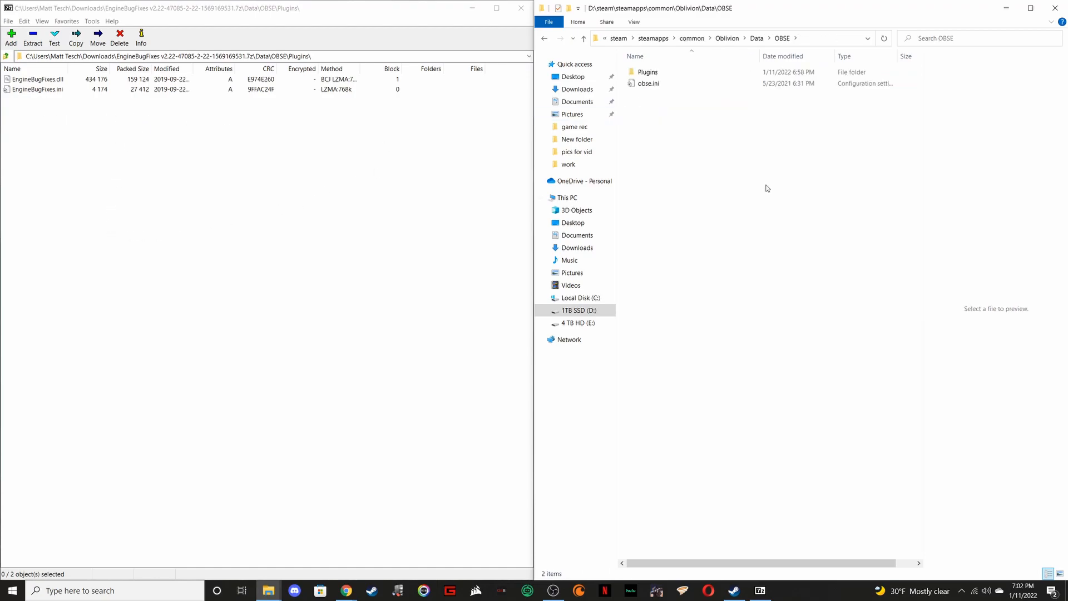
Open the OBSE\Plugins folder in both File Explorer and the EngineBugFixes archive, and select EngineBugFixes.dll and EngineBugFixes.ini in the archive
click(6, 56)
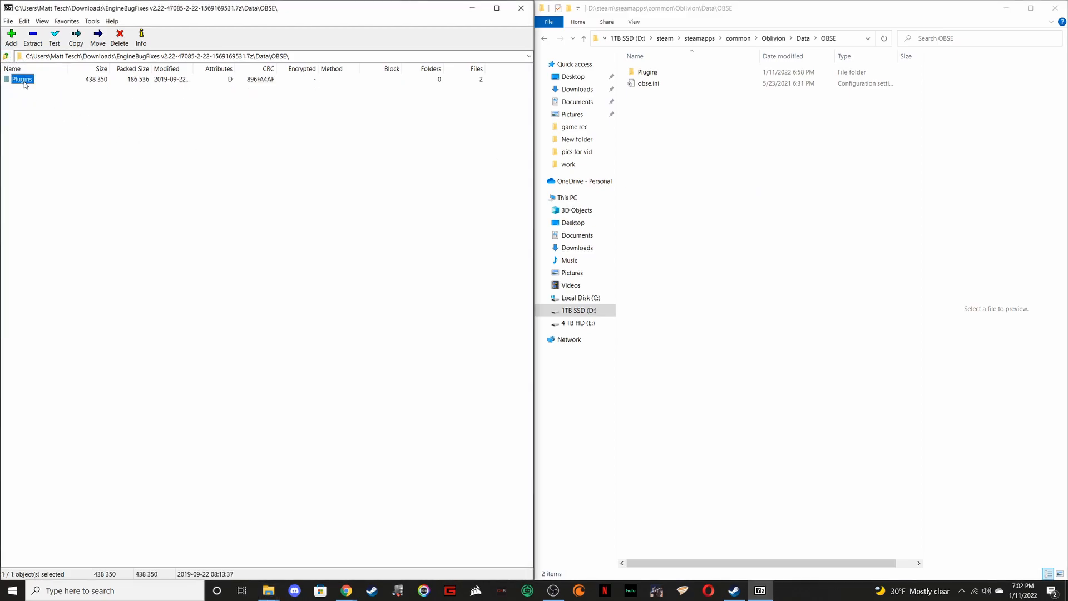
double_click(650, 74)
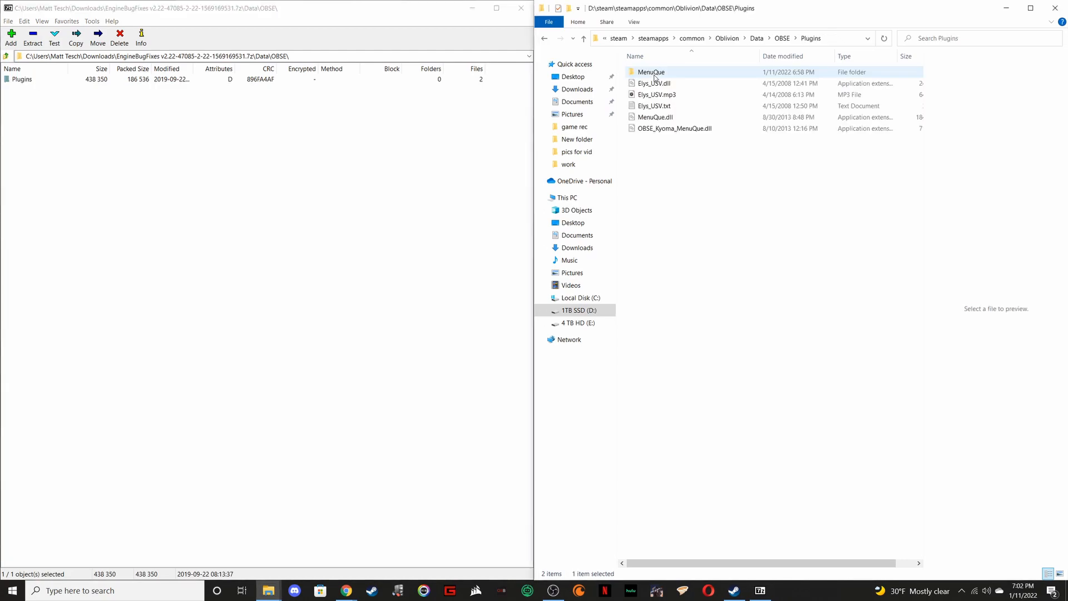
click(20, 82)
double_click(20, 81)
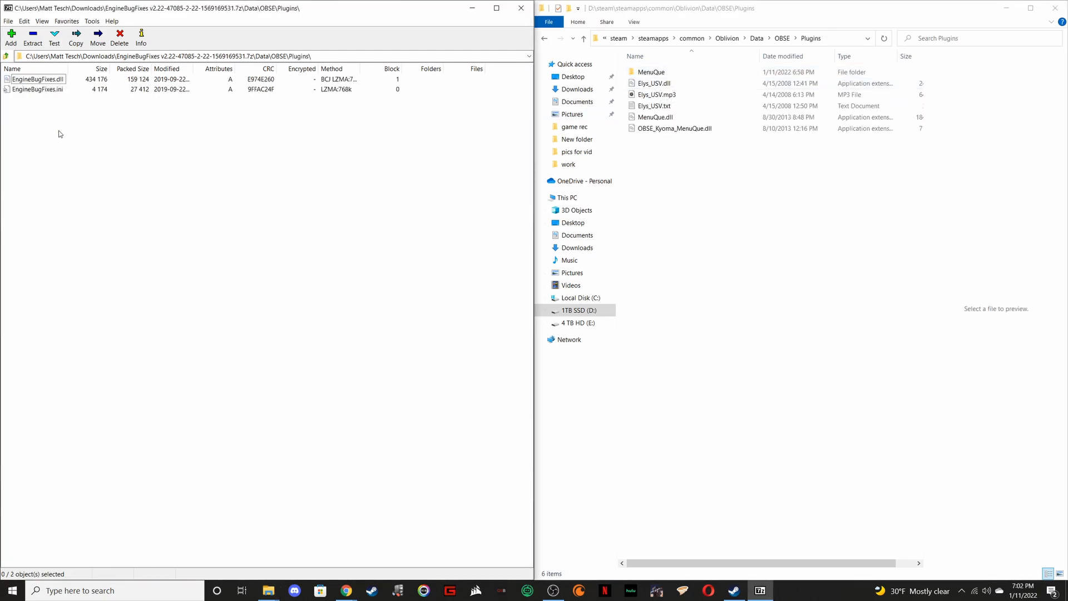
drag(54, 184, 42, 82)
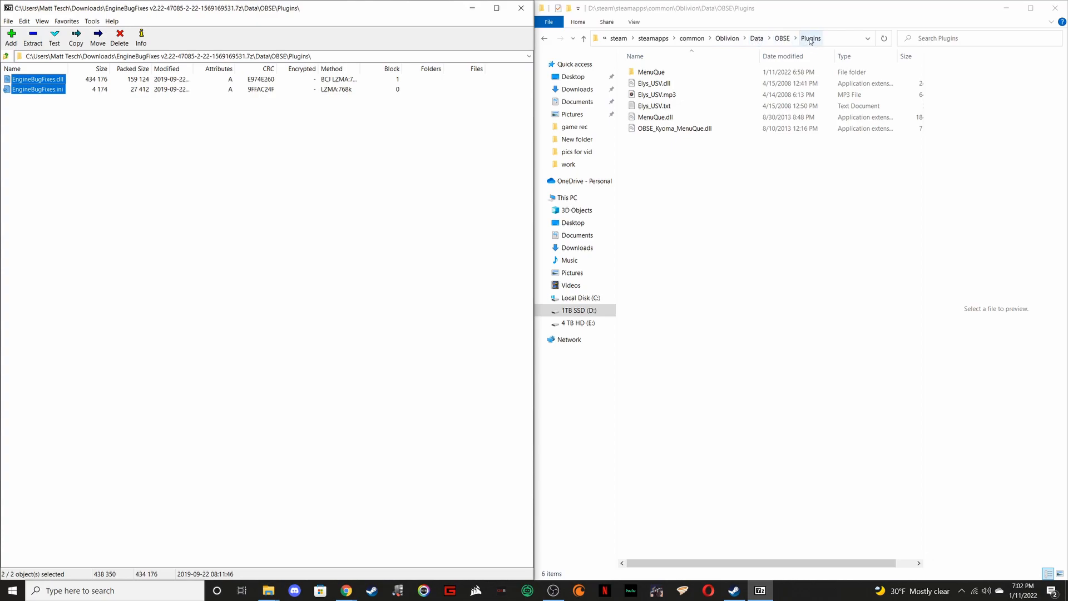
Retrace the path from steamapps\common to Oblivion\Data\OBSE\Plugins and copy EngineBugFixes.dll and EngineBugFixes.ini there from the archive
click(545, 39)
click(546, 39)
click(546, 39)
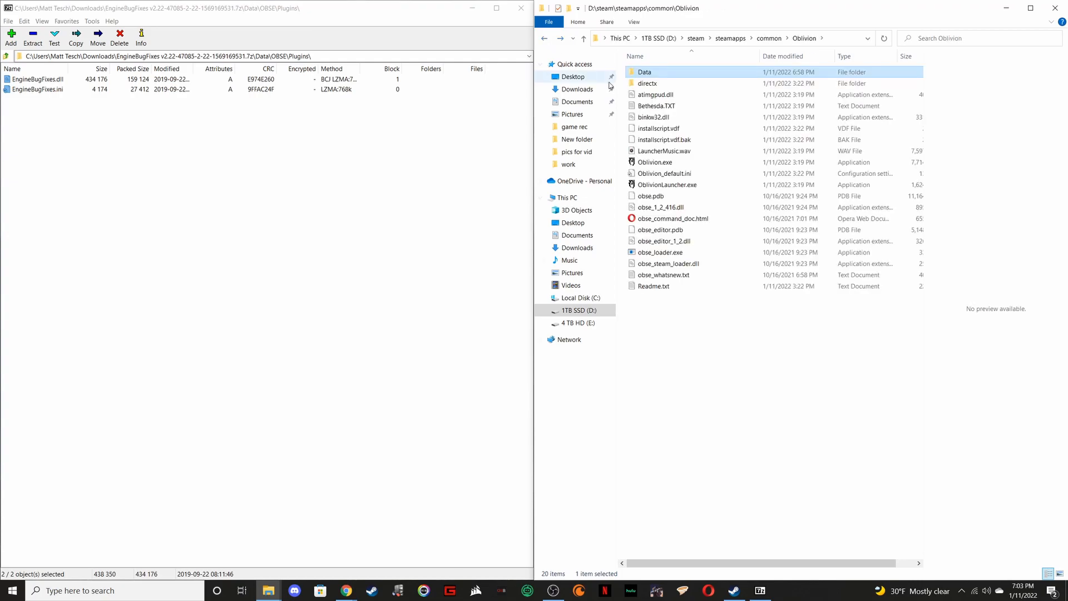
click(546, 39)
double_click(647, 230)
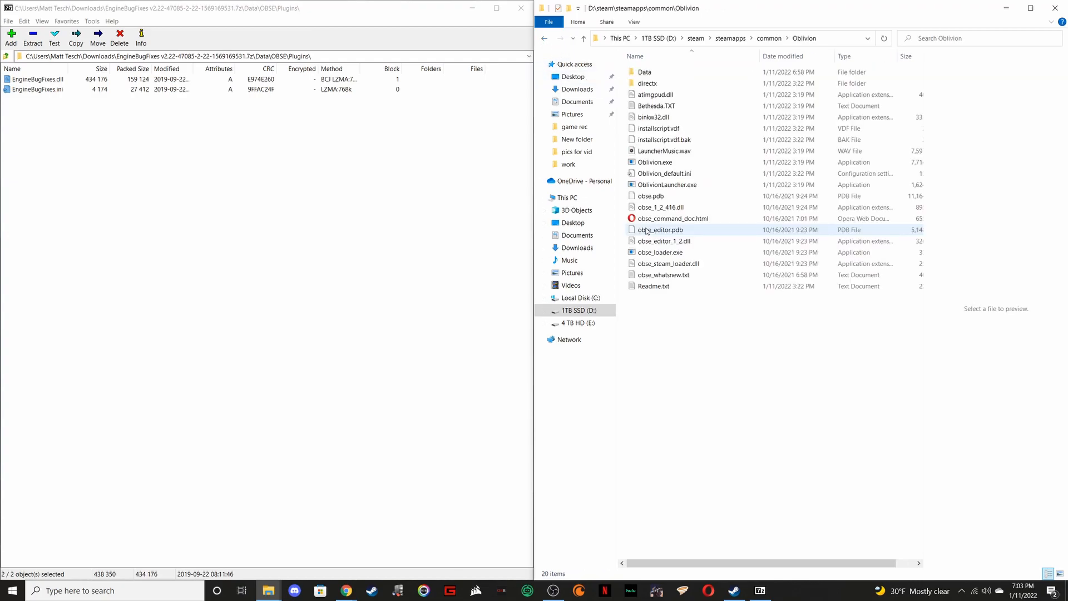
double_click(644, 73)
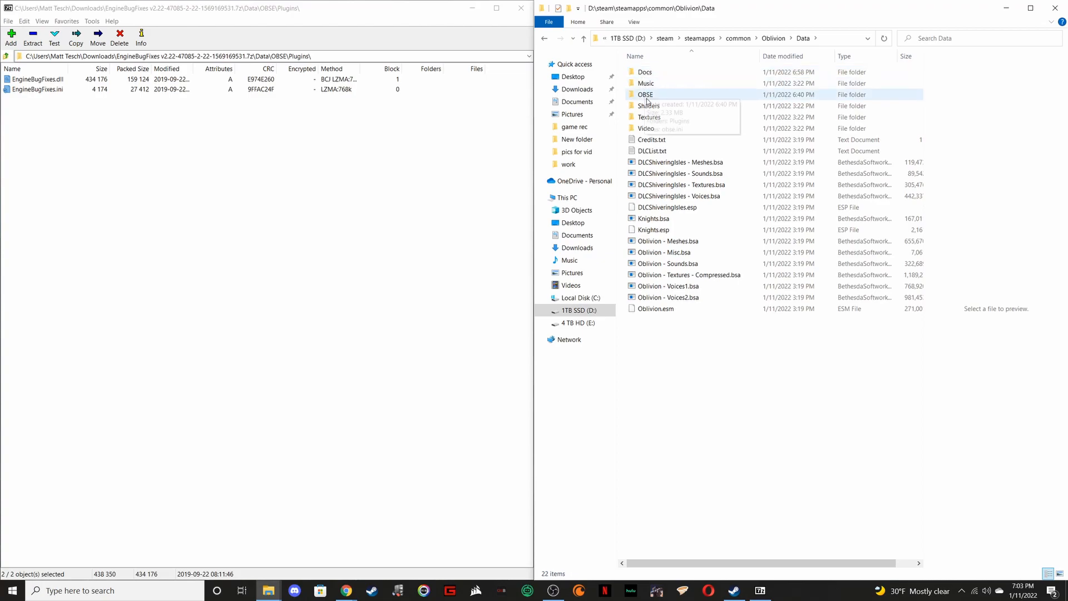
double_click(646, 96)
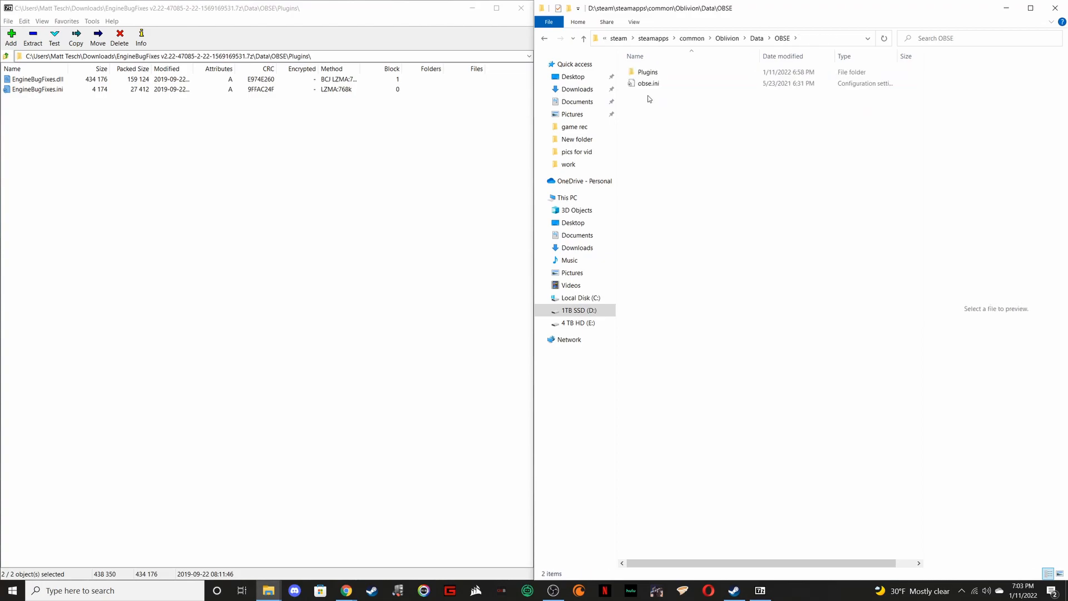
double_click(650, 74)
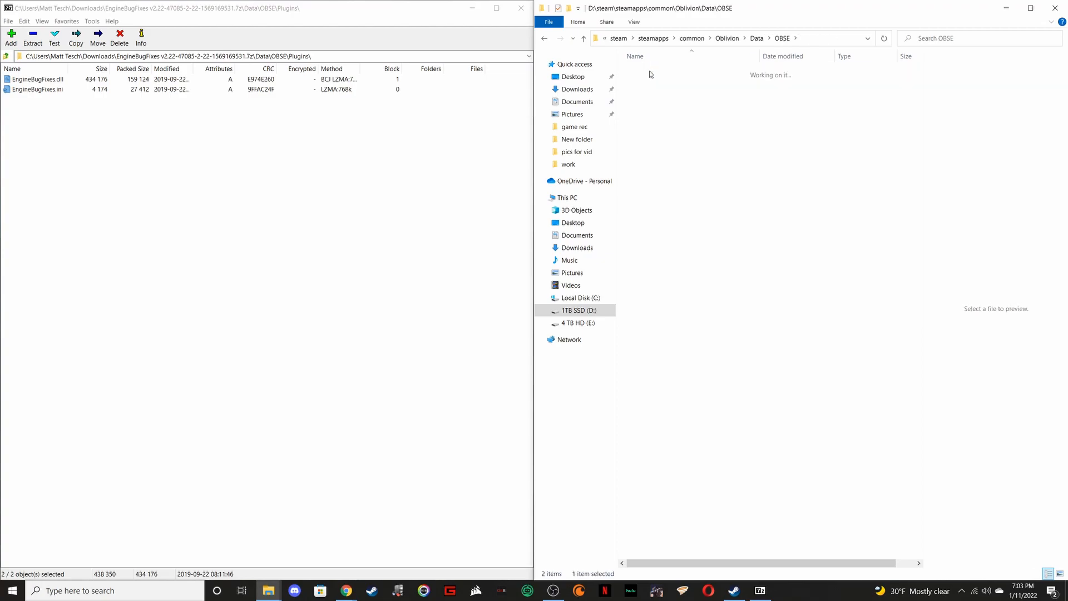
click(173, 249)
drag(41, 142, 690, 180)
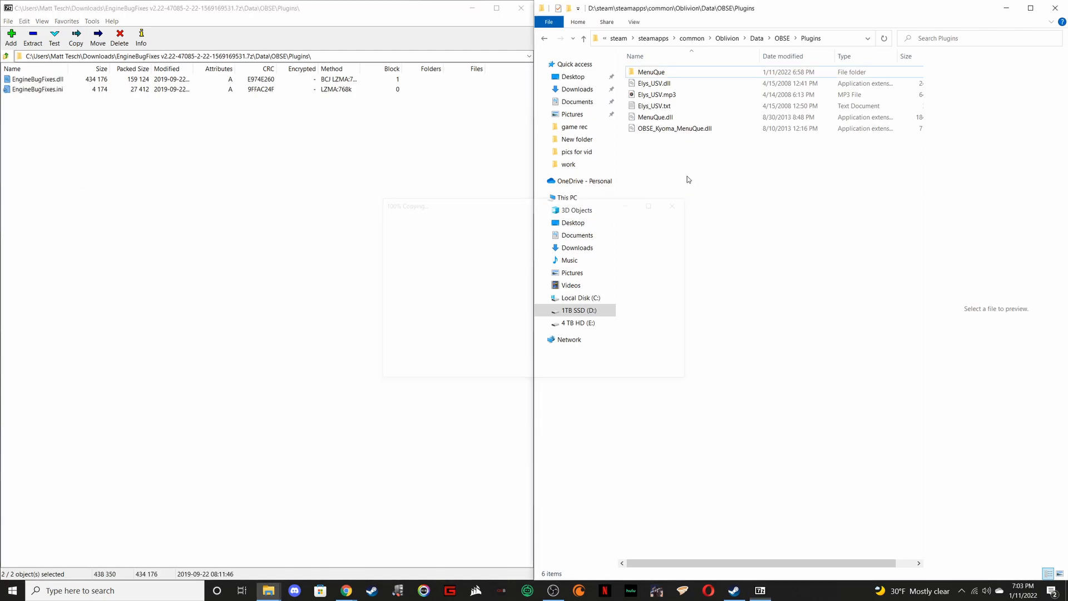
Read the install instructions in readme.txt at the root of the EngineBugFixes archive, and close the archive window
click(6, 57)
click(6, 57)
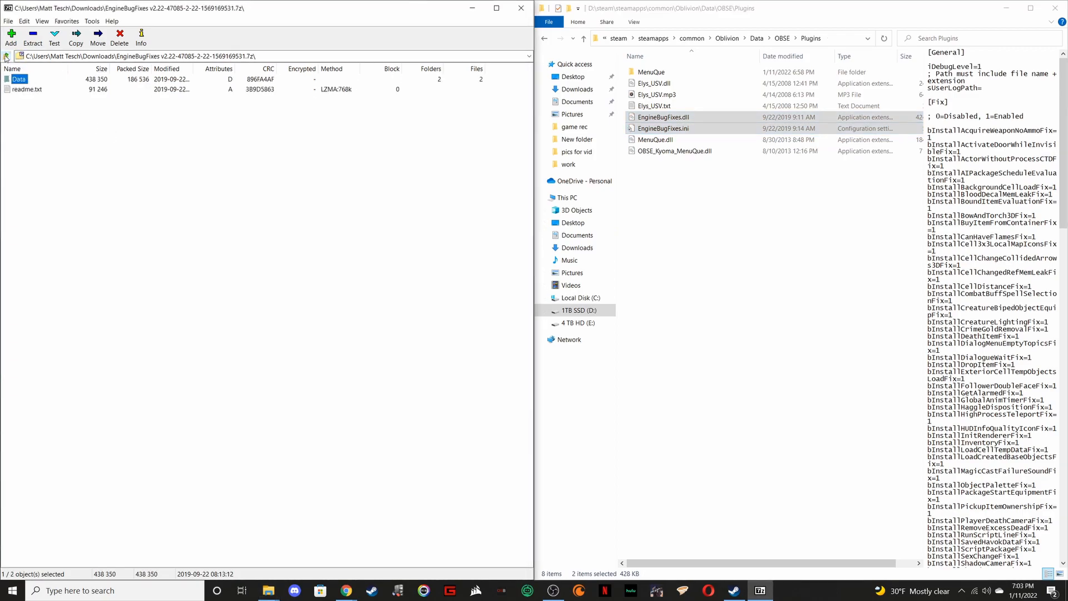
click(714, 261)
double_click(25, 90)
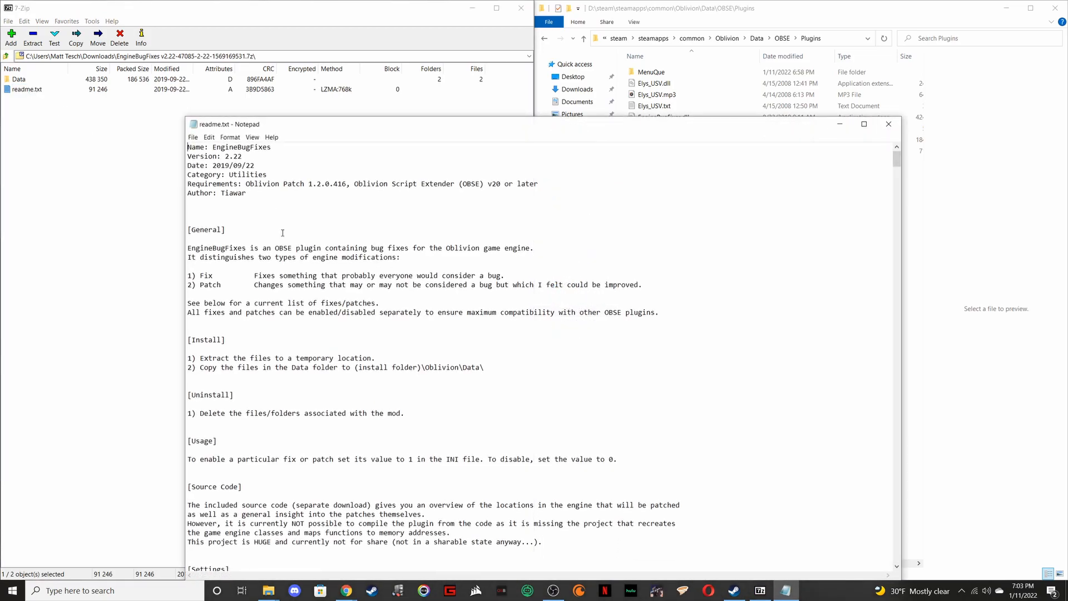
scroll(268, 280, down, 1)
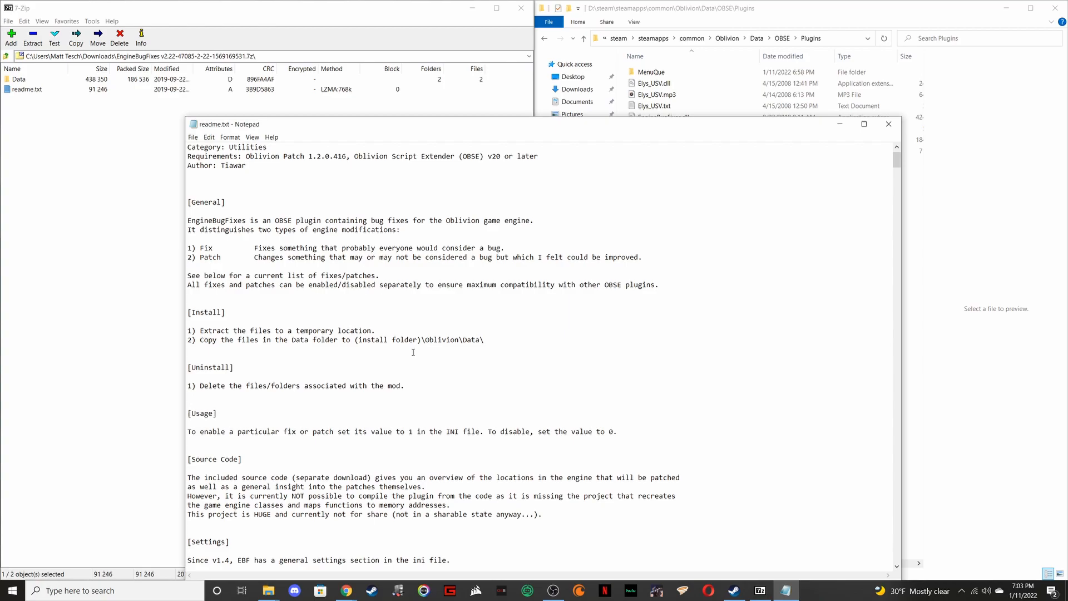
scroll(414, 352, down, 1)
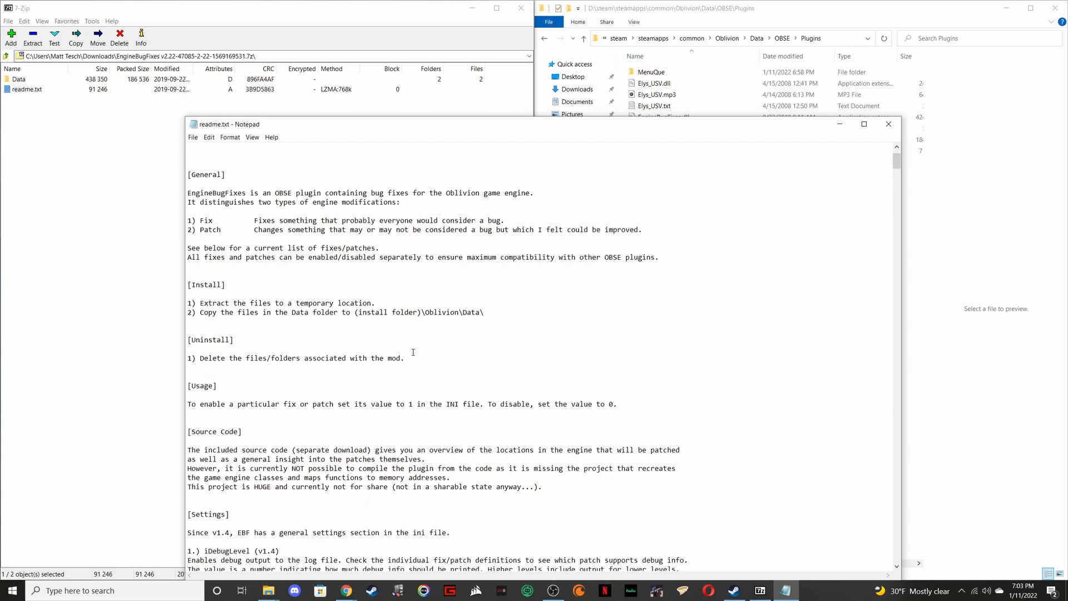
click(115, 260)
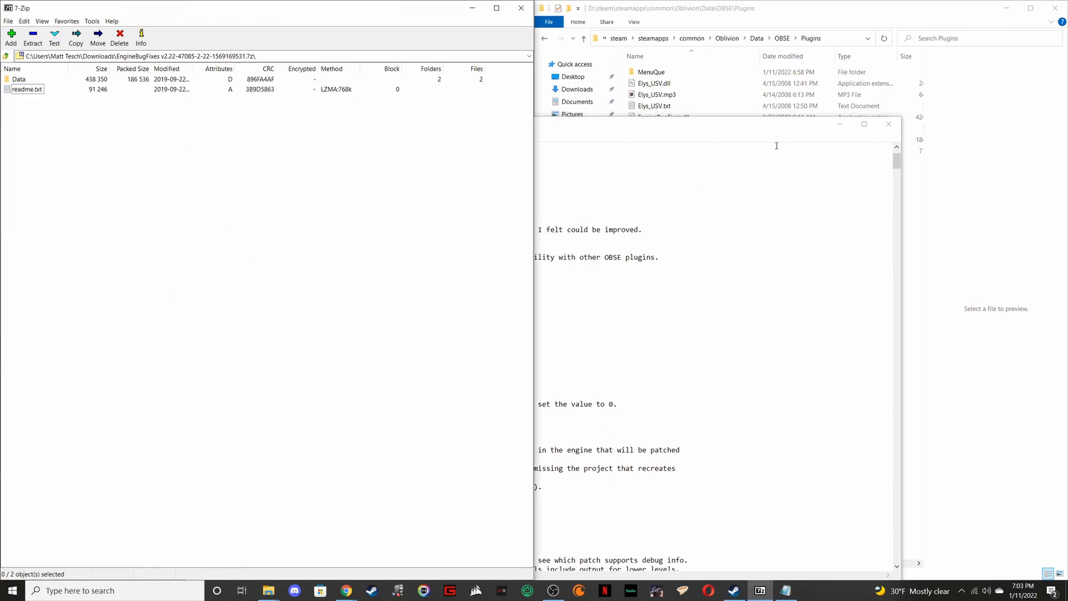
click(520, 9)
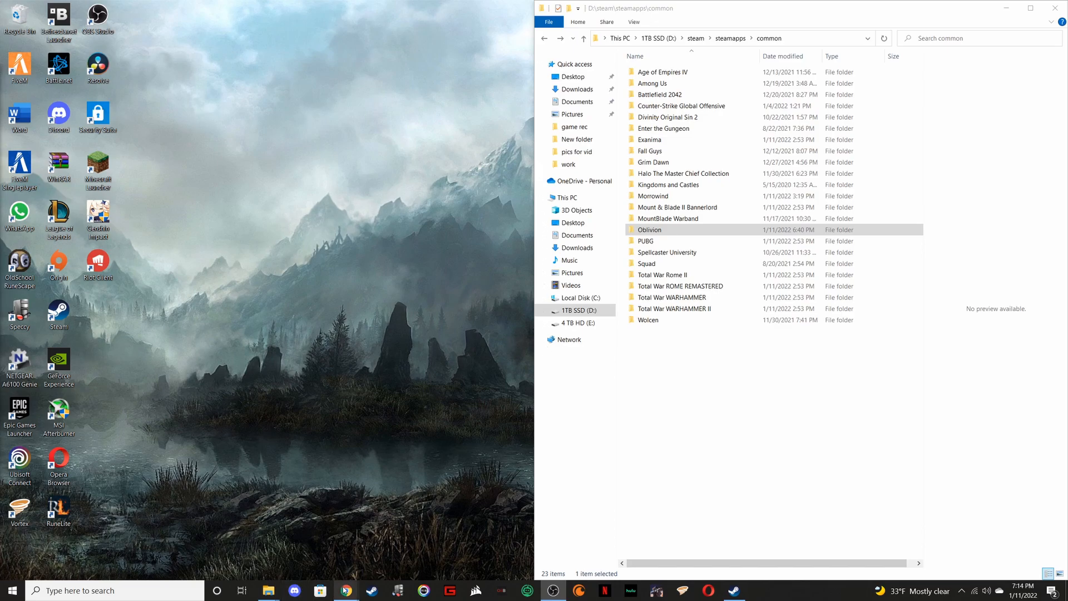
Switch to Chrome, expand Script & Engine Requirements on the Morroblivion release page, and open the Oblivion Stutter Remover Optimized link
mouse_move(345, 590)
click(381, 534)
scroll(571, 351, down, 8)
scroll(572, 352, down, 8)
click(334, 207)
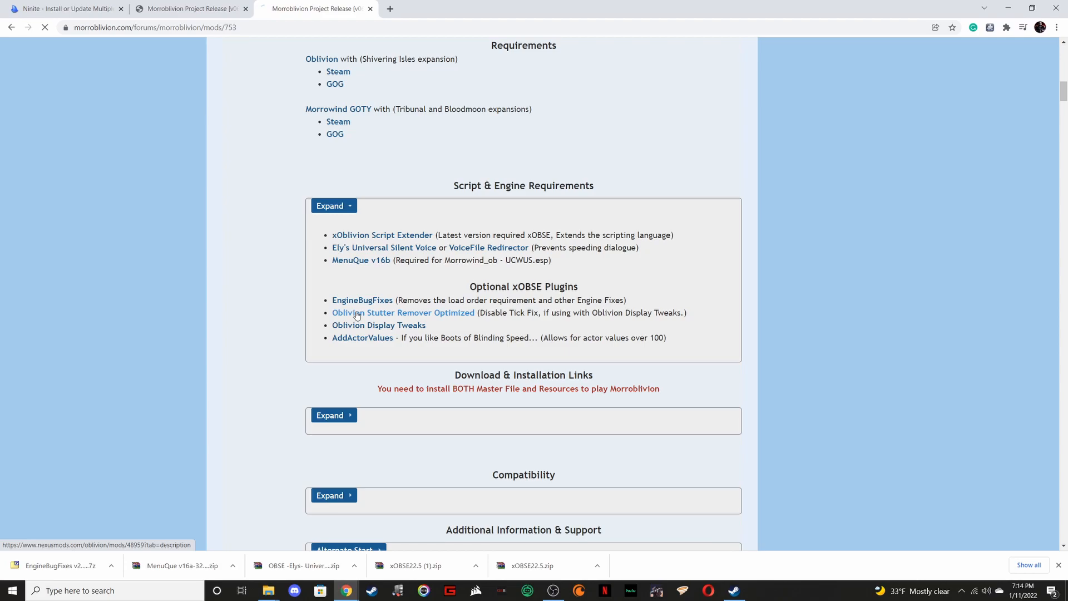
Request a manual download of OSR Optimized Modern Dual-Triple Core 1 and open its required Oblivion Stutter Remover mod page
scroll(357, 316, down, 4)
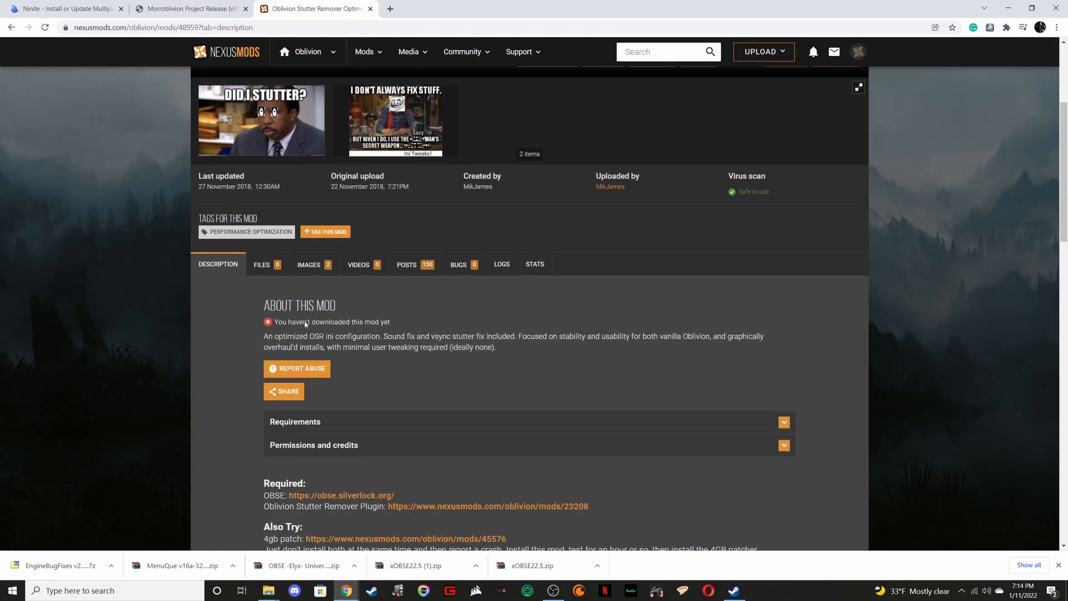
scroll(305, 324, down, 3)
click(264, 114)
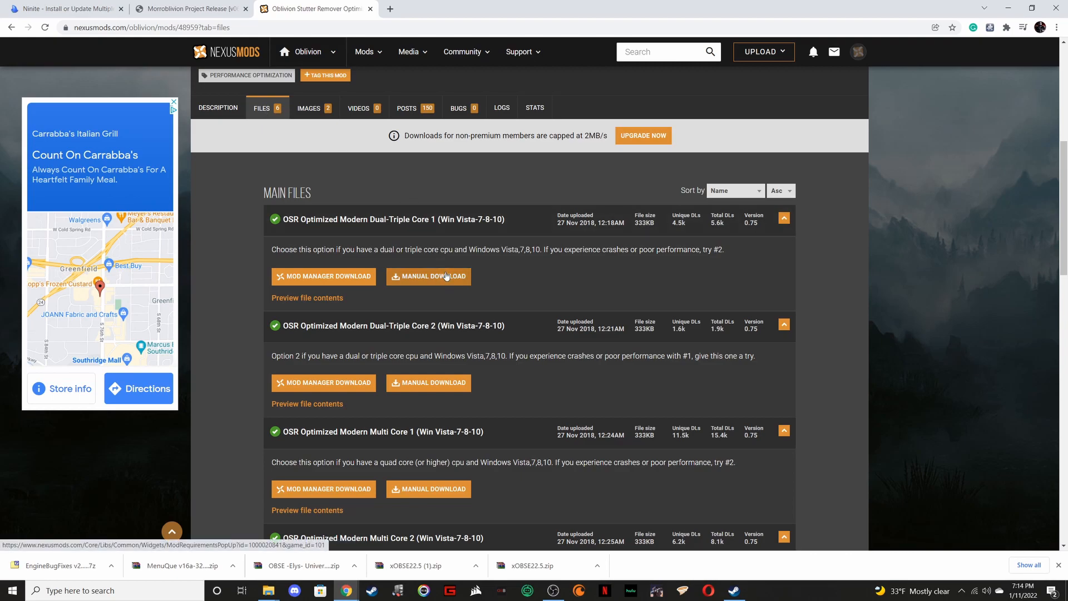
click(446, 276)
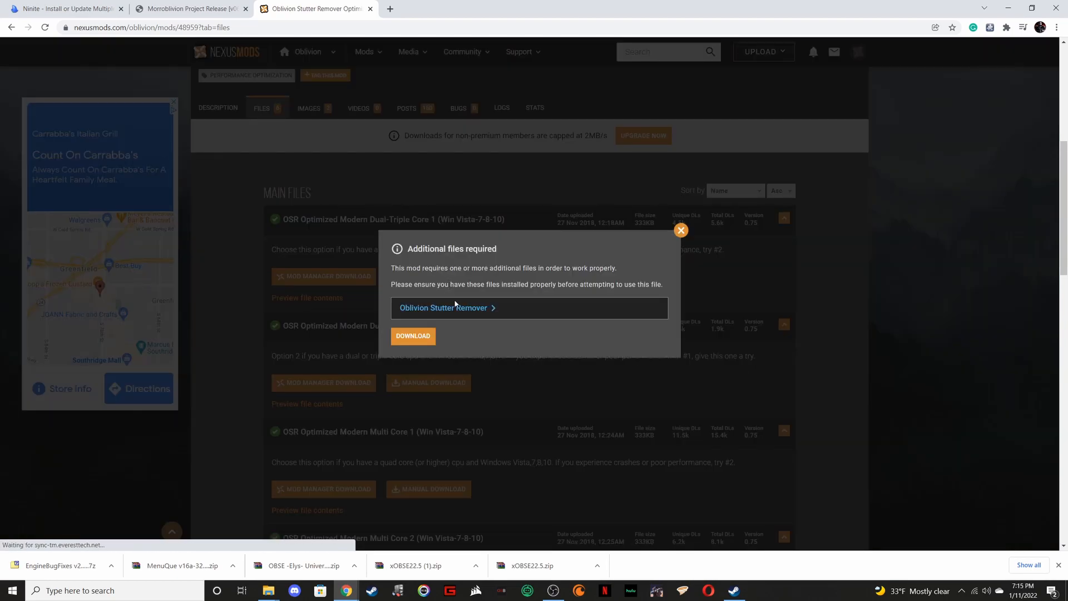
click(410, 310)
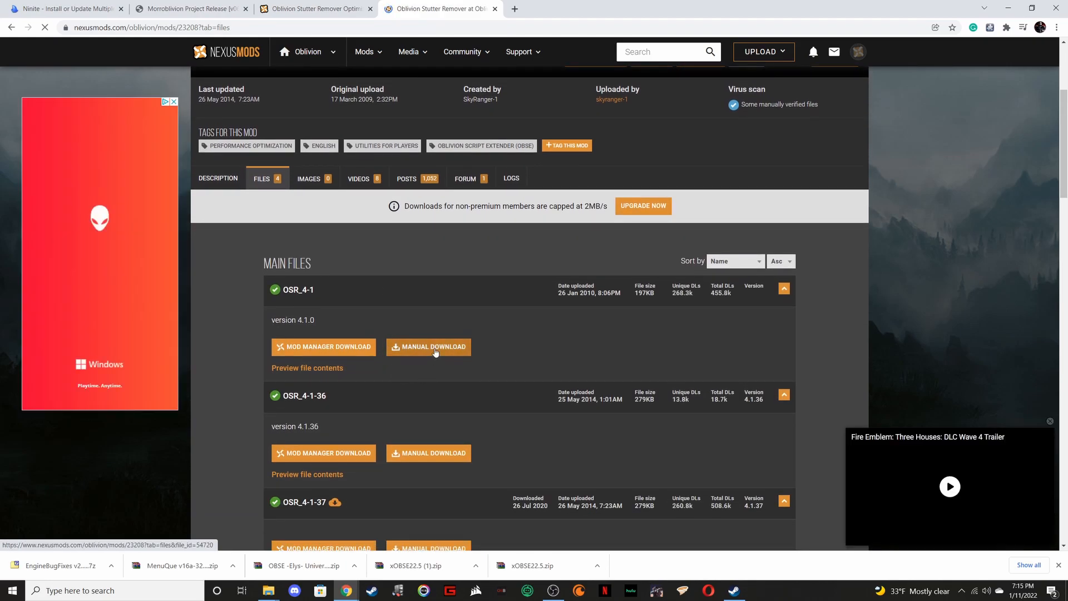
Examine the installation instructions in the Oblivion Stutter Remover mod description
click(225, 178)
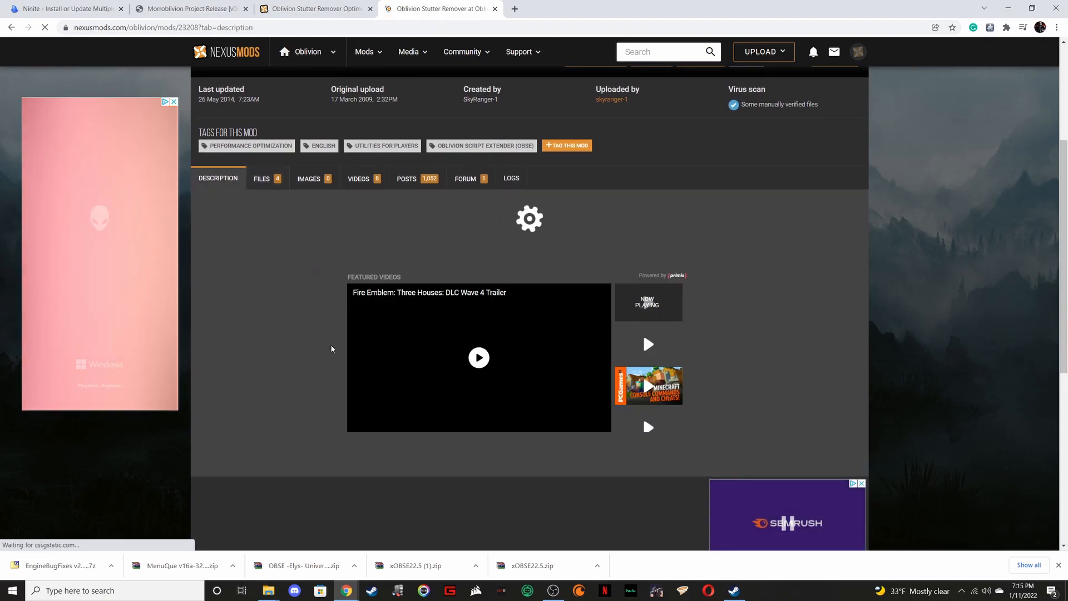
scroll(367, 326, down, 6)
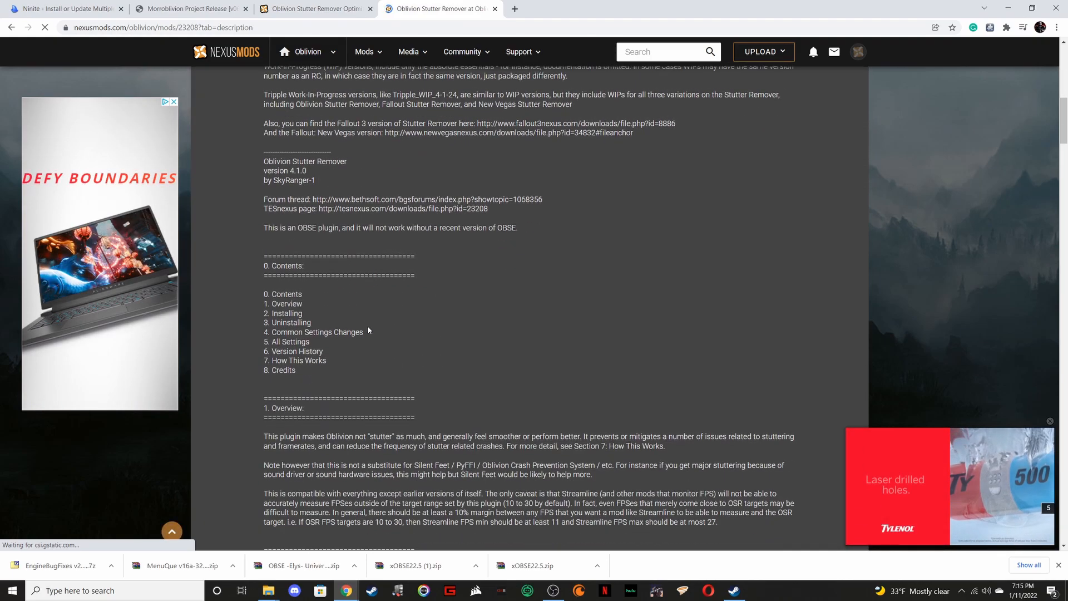
scroll(401, 338, down, 1)
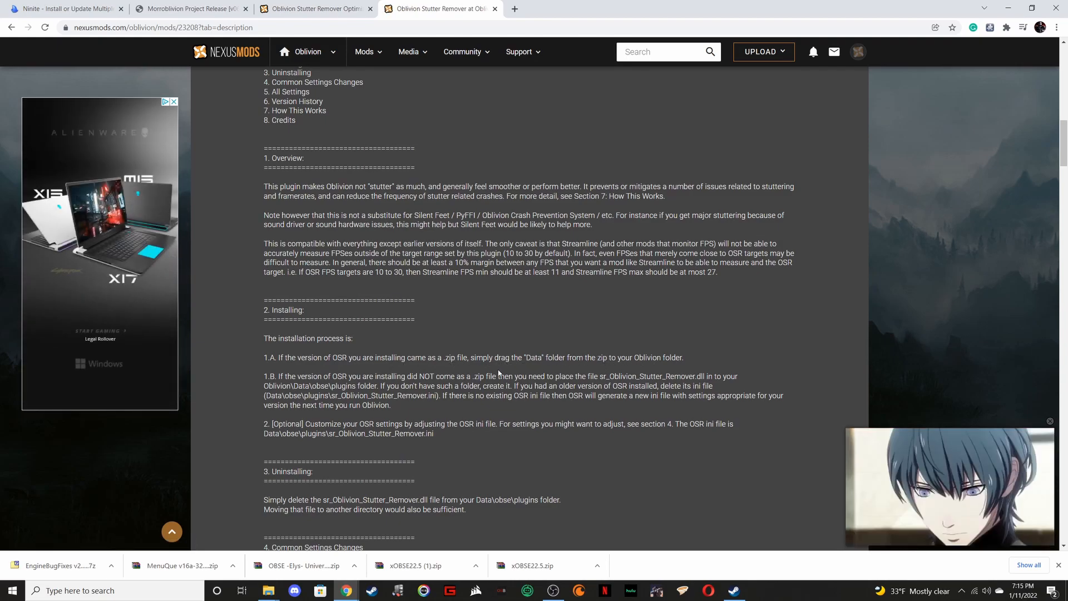
scroll(408, 378, up, 12)
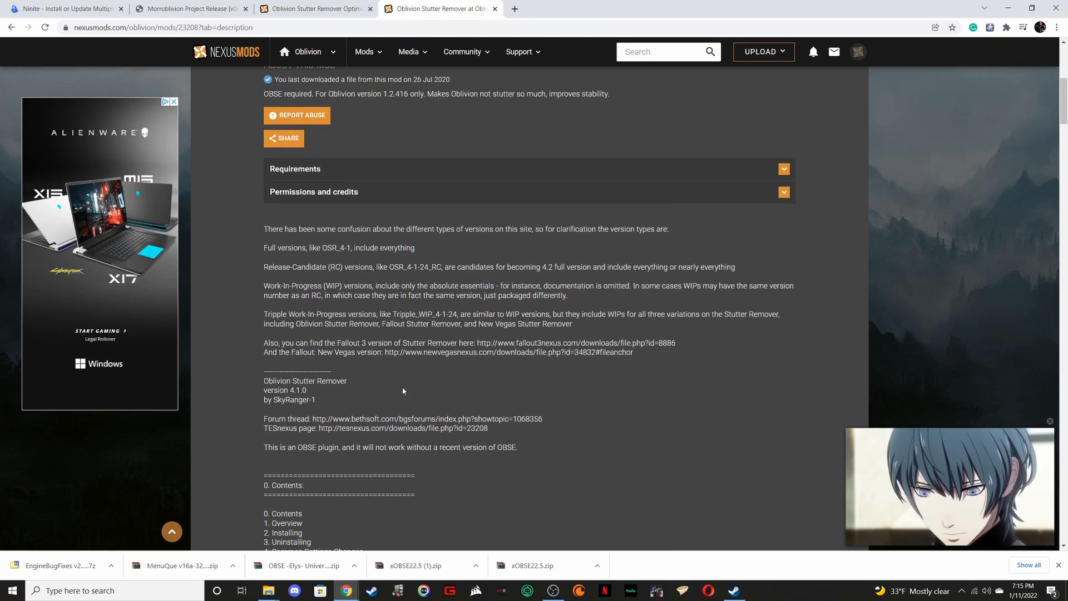
Download the OSR_4-1 main file manually with the slow download option and open OSR_4-1-23208.zip in WinRAR
click(265, 230)
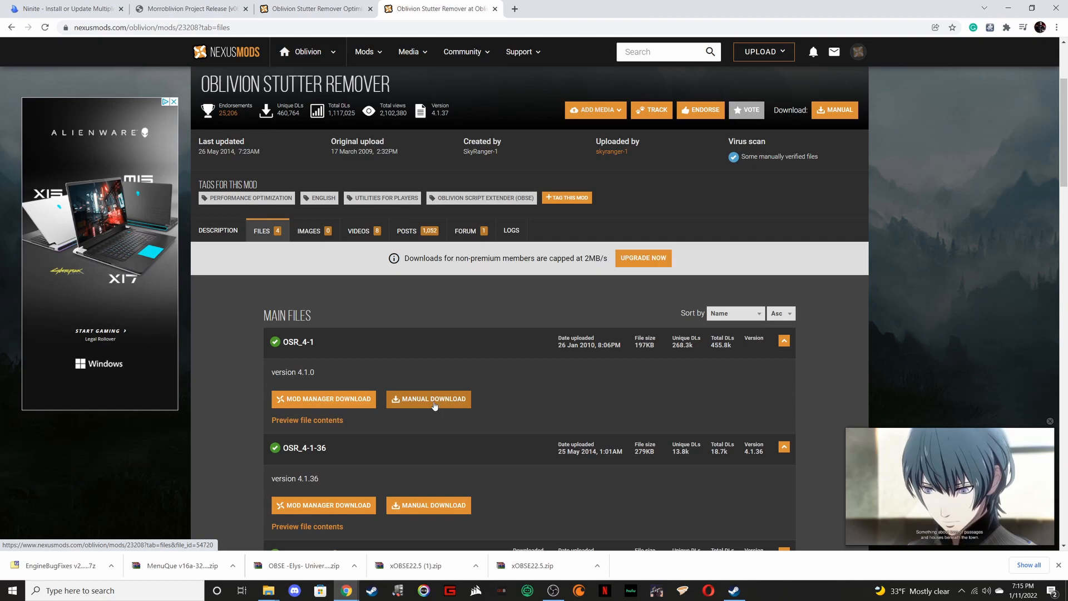
click(434, 399)
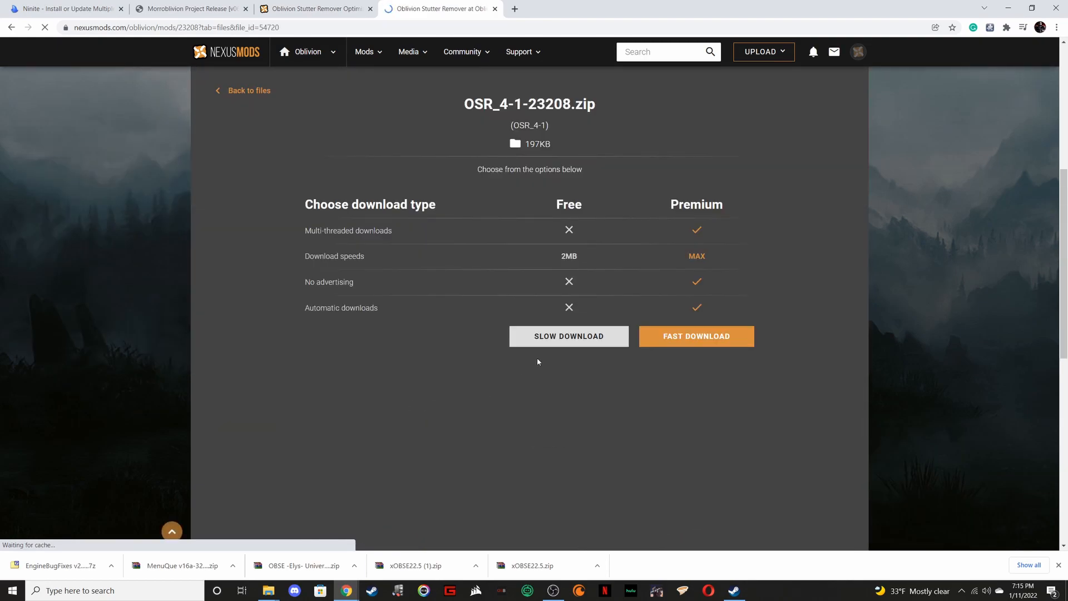
click(555, 336)
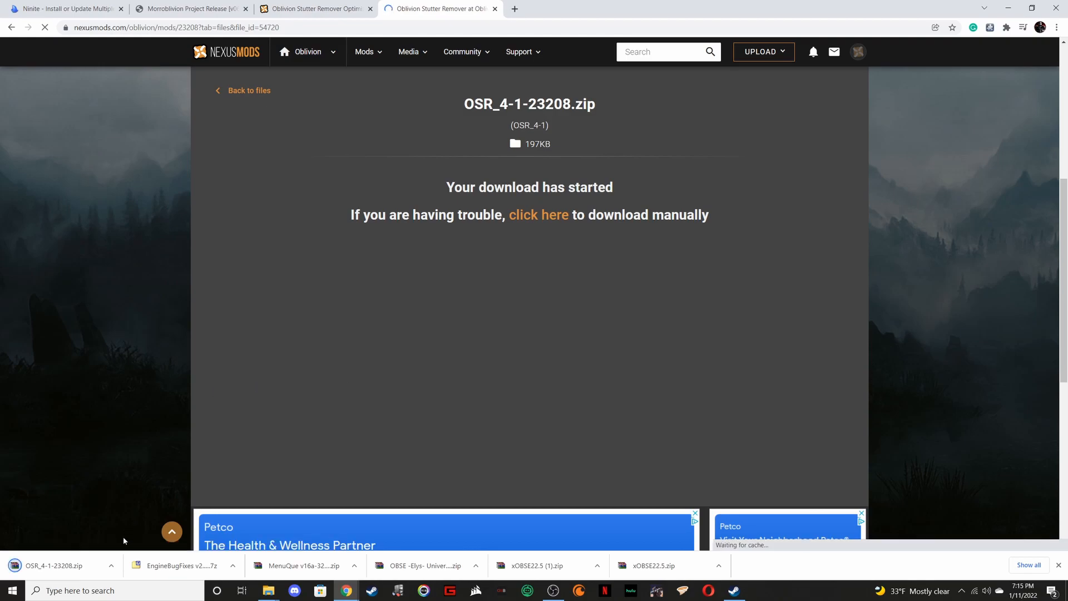
click(112, 566)
click(123, 498)
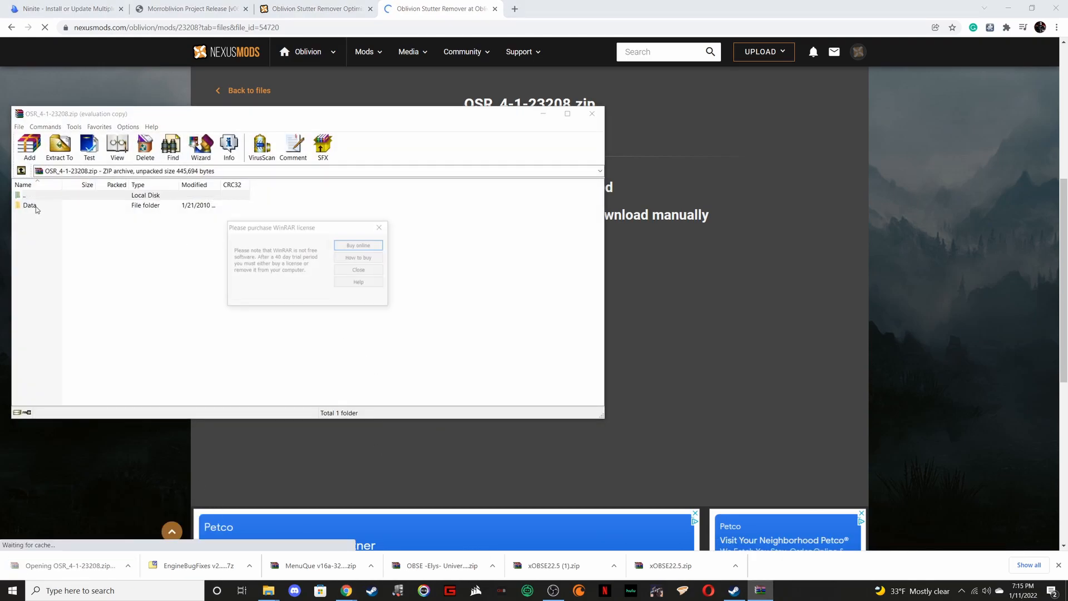
Dismiss the licence reminder, inspect the Data\obse\plugins folder inside the OSR archive, and return to the archive root
key(Escape)
double_click(29, 206)
double_click(30, 206)
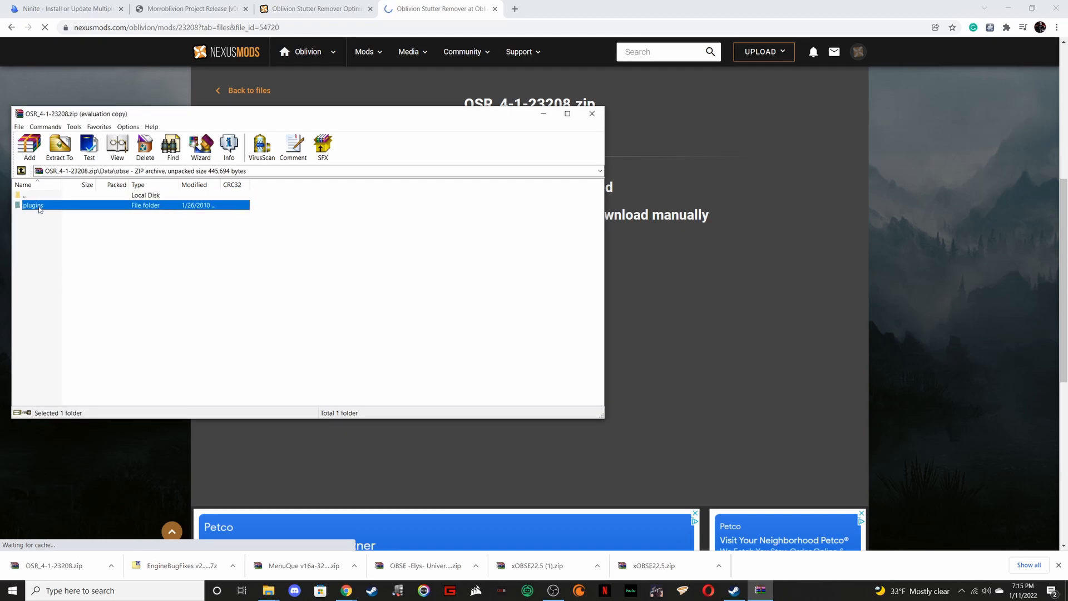
double_click(35, 207)
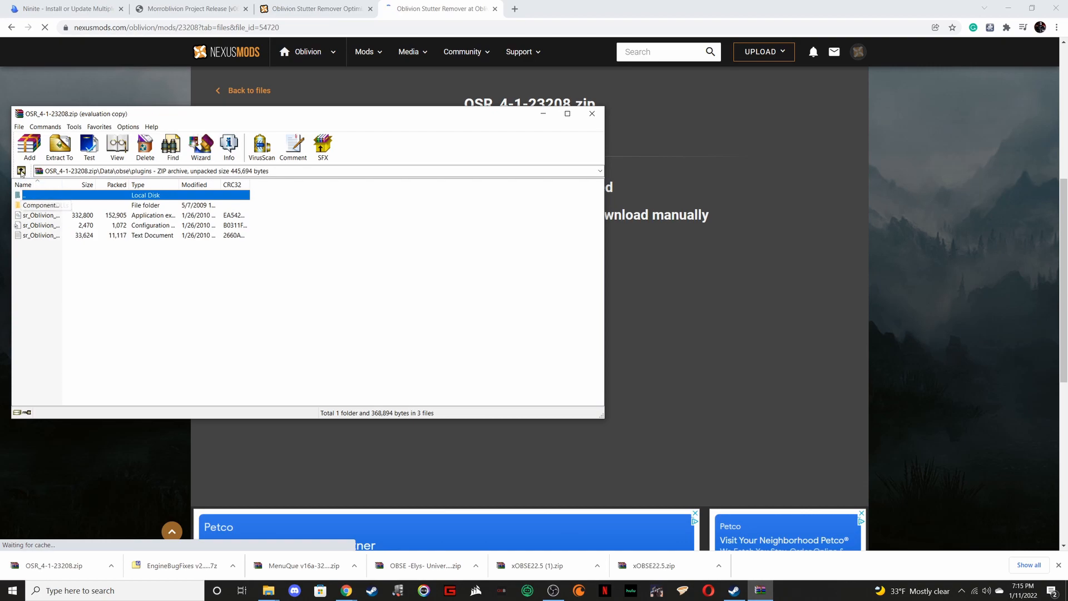
click(21, 171)
click(21, 171)
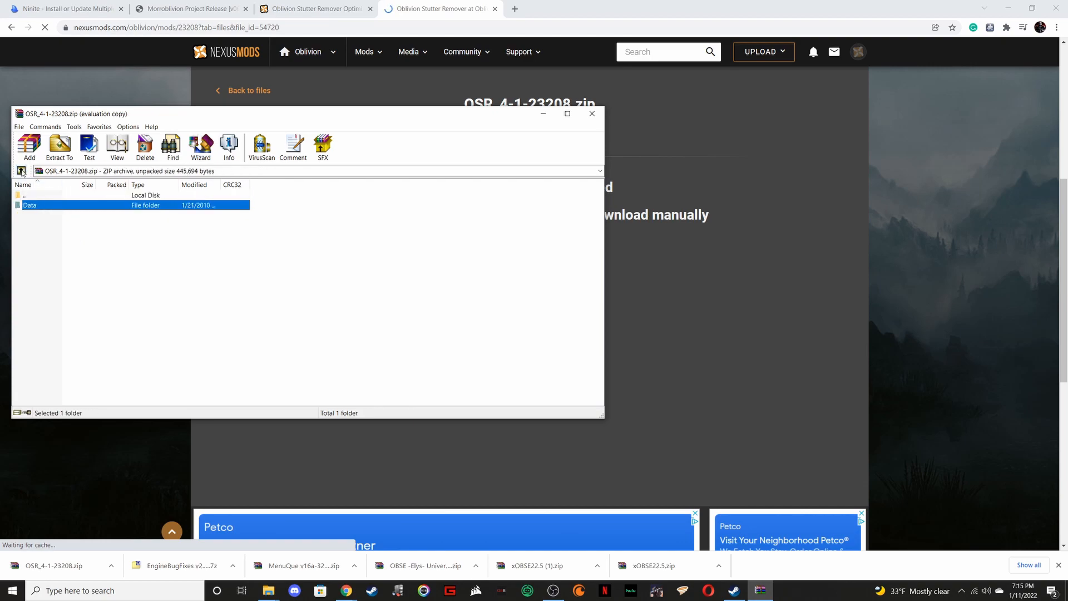
Place the OSR archive window side by side with File Explorer and open the Oblivion game folder there
click(151, 287)
click(1018, 14)
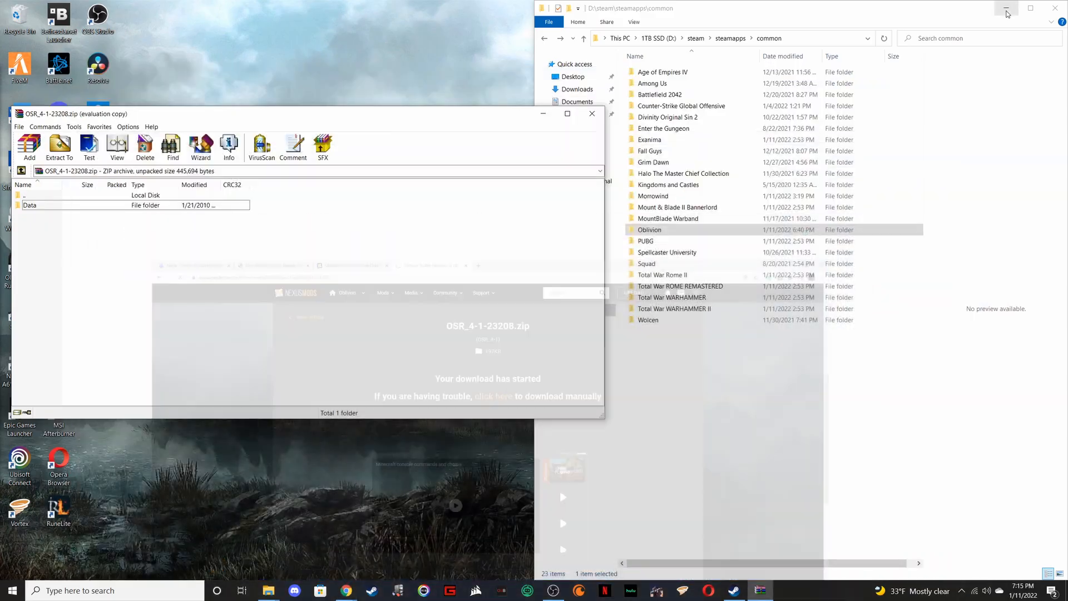
drag(398, 114, 2, 153)
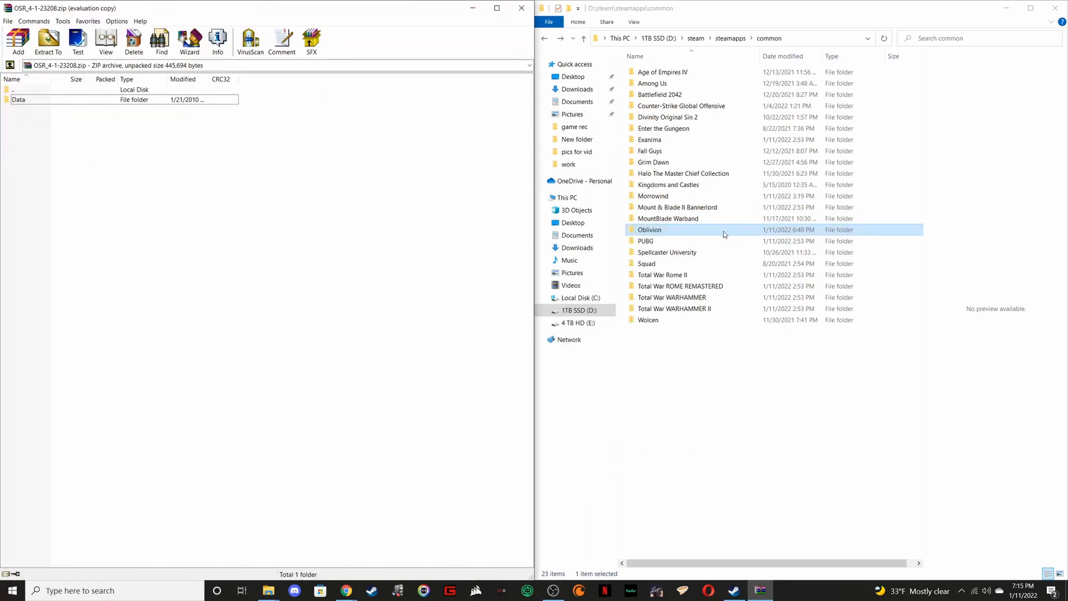
double_click(656, 232)
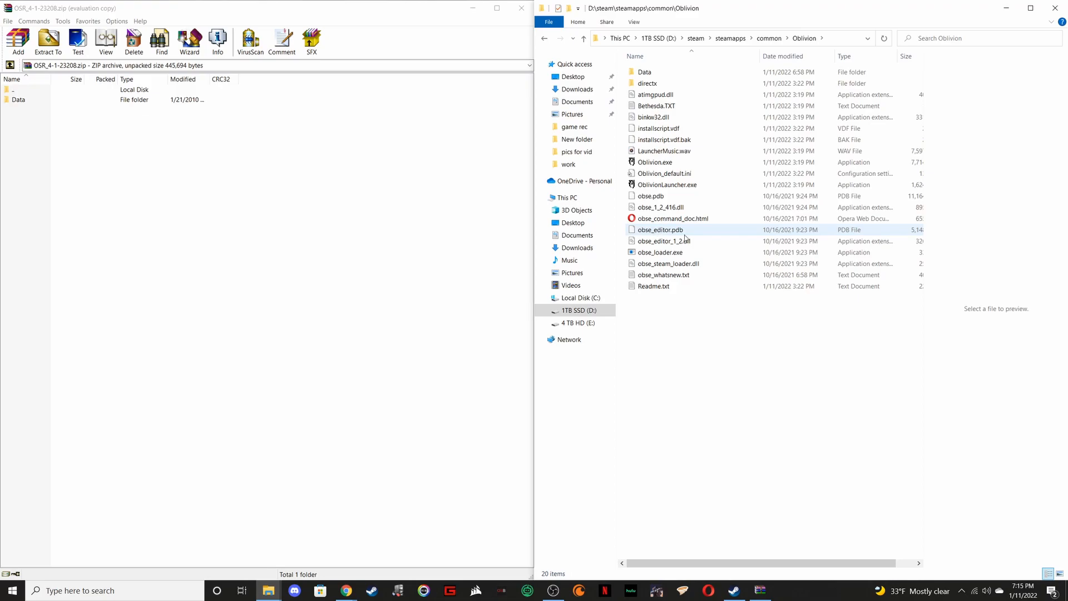
Open Data\OBSE\Plugins in the Oblivion game folder and Data\obse\plugins inside the OSR archive
double_click(655, 74)
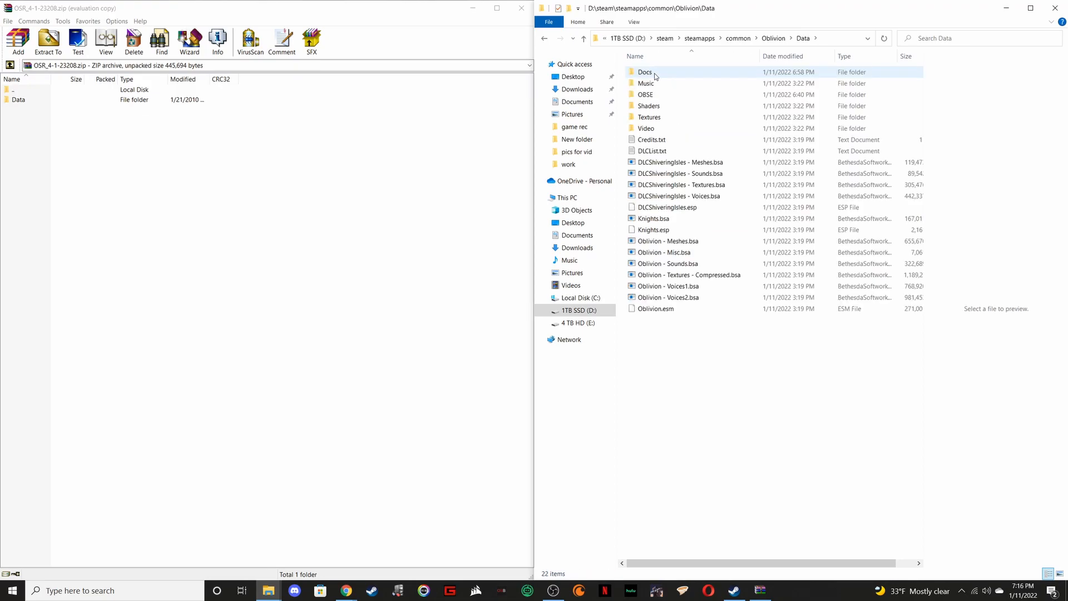
double_click(650, 95)
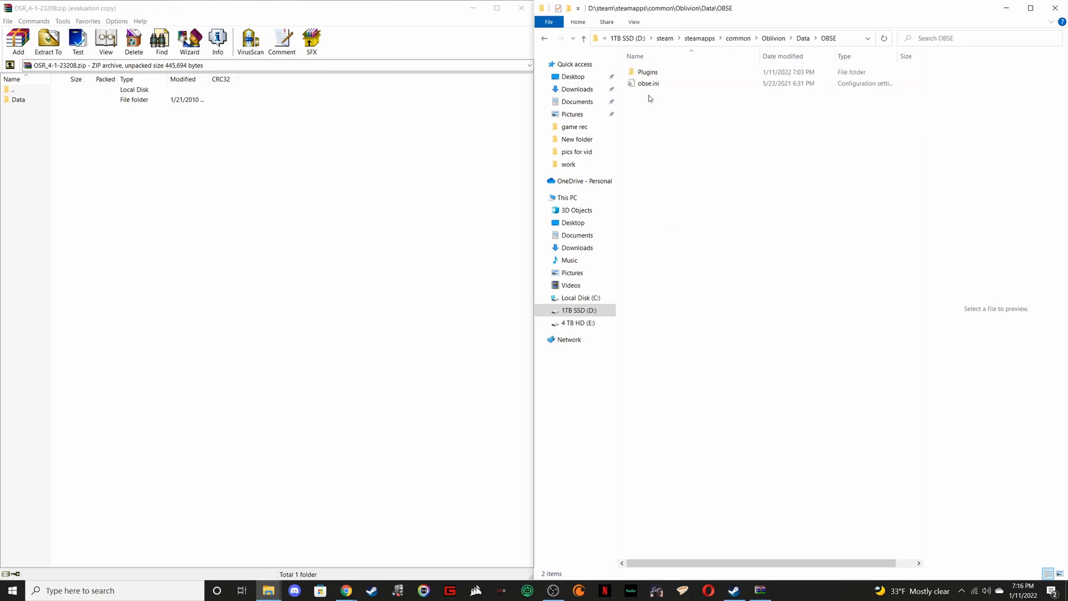
double_click(648, 73)
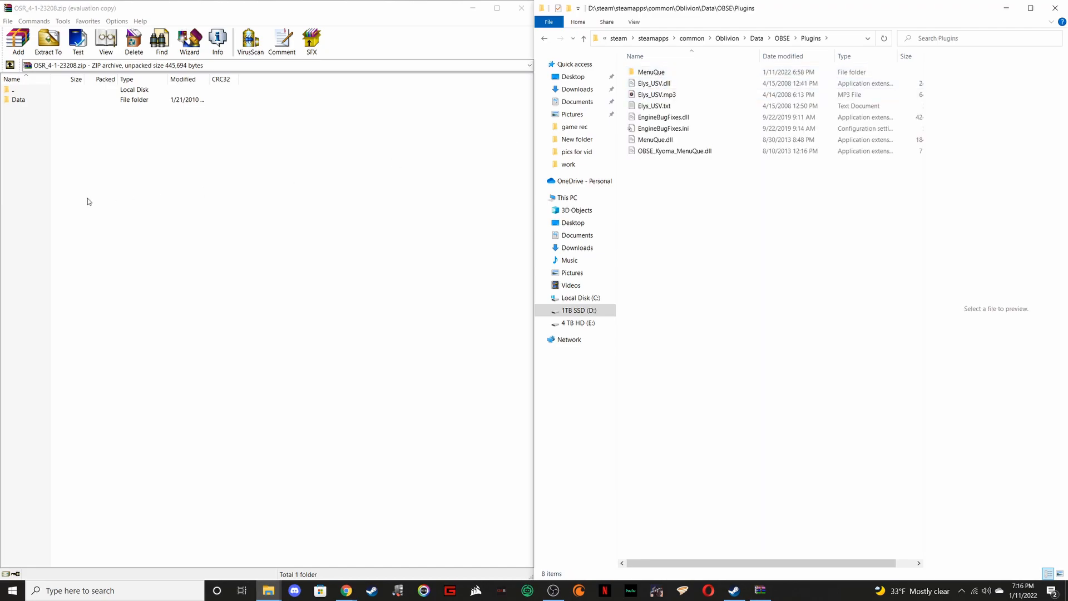
double_click(23, 100)
double_click(22, 100)
double_click(22, 100)
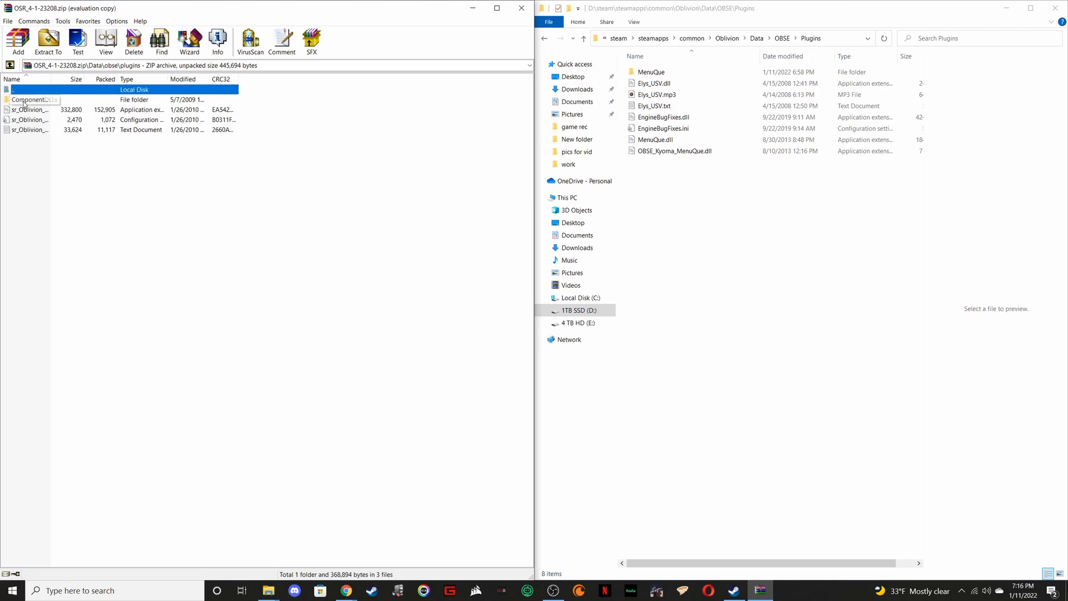
Copy the ComponentDLLs folder and the three sr_Oblivion_Stutter_Remover files from the archive into the game's Plugins folder, and close the archive
click(103, 209)
drag(72, 241, 36, 100)
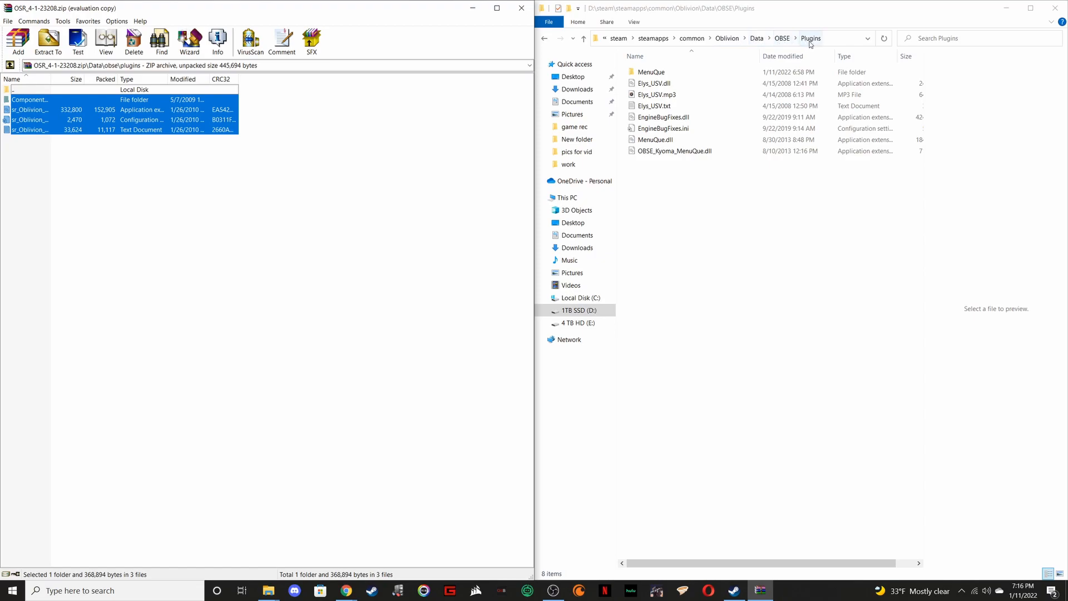
drag(77, 111, 709, 209)
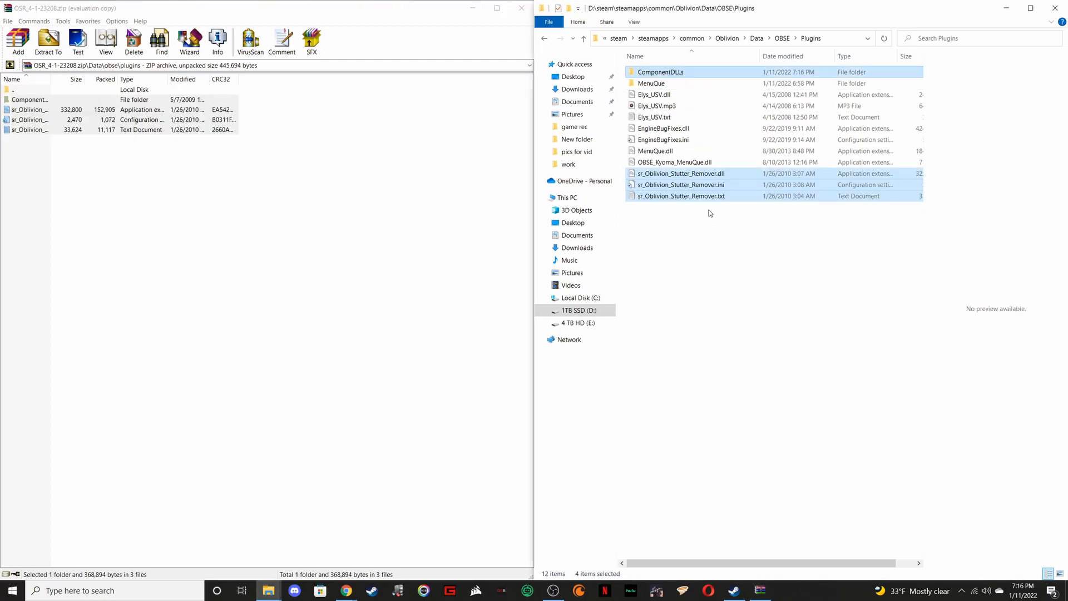
click(239, 285)
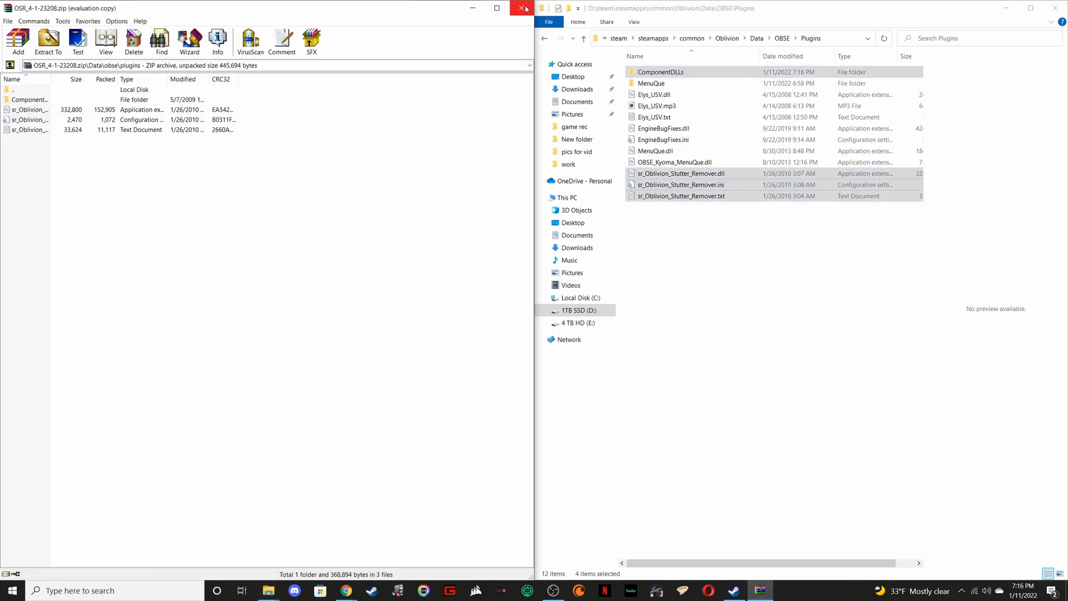
click(522, 8)
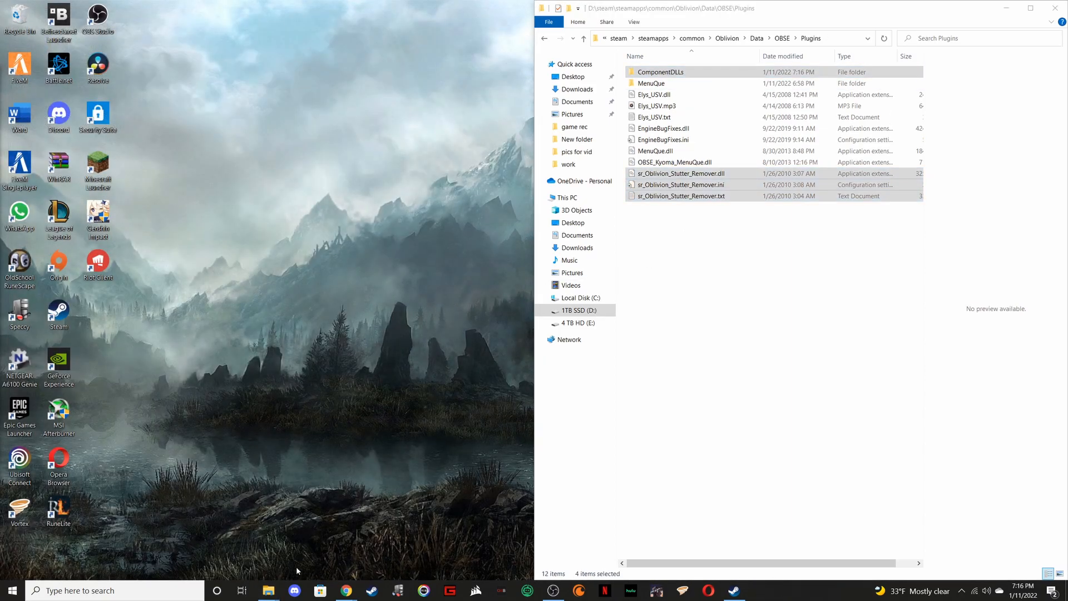
Switch back to Chrome, dismiss the additional files notice on the Oblivion Stutter Remover Optimized page, and close the original OSR download page
mouse_move(346, 592)
click(367, 570)
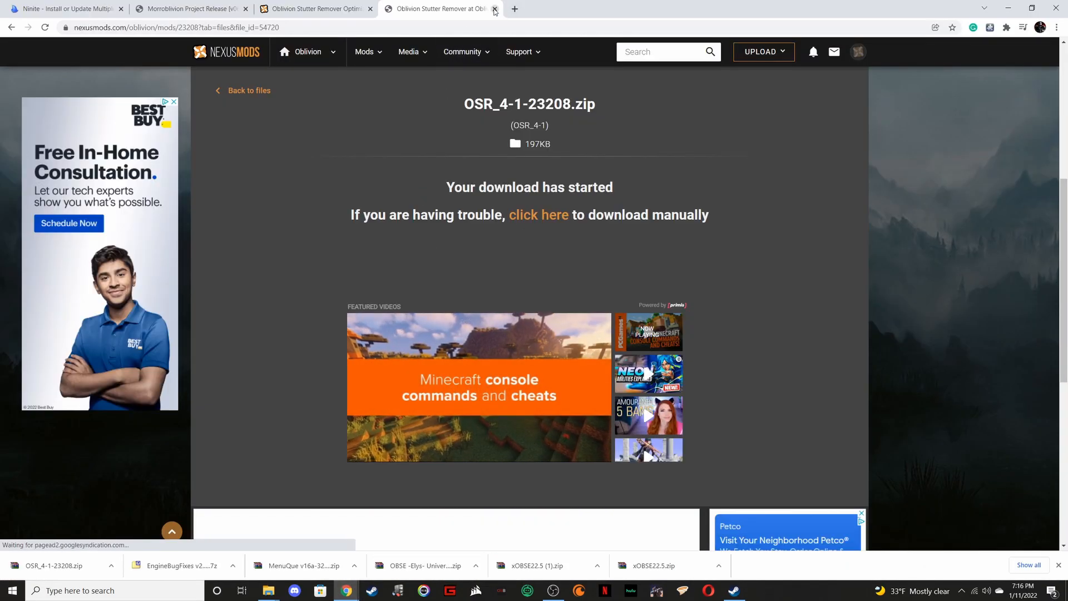
click(331, 14)
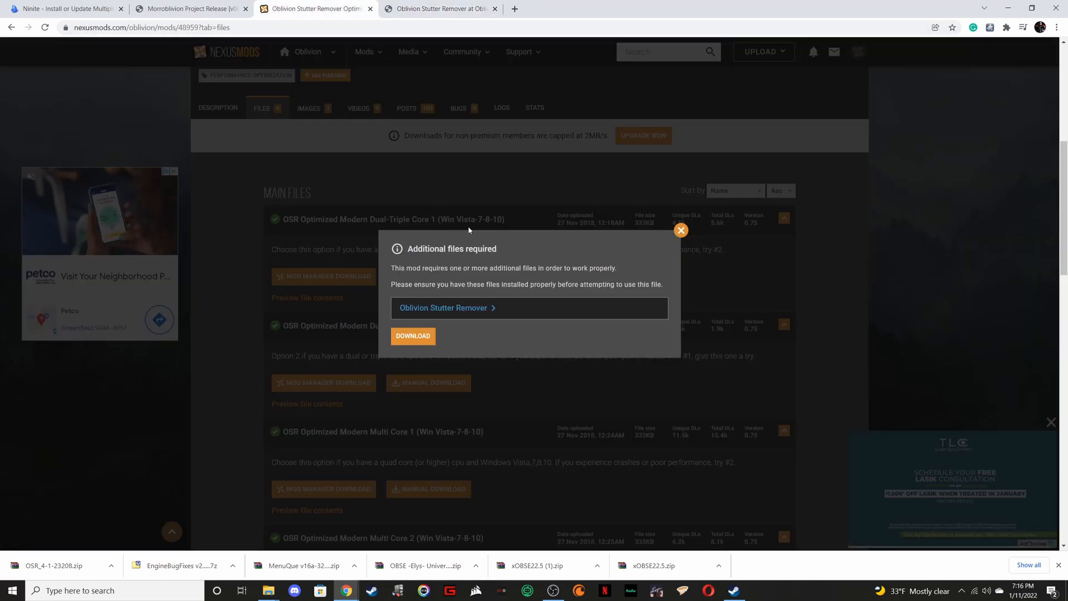
click(681, 229)
click(496, 9)
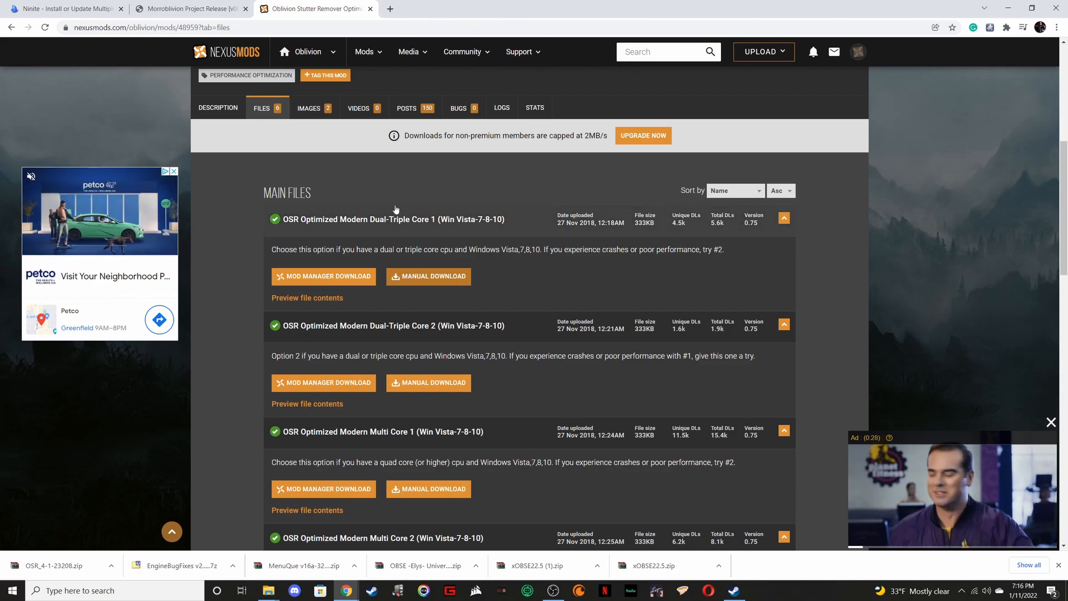
Expand the Script & Engine Requirements on the Morroblivion Project Release page and review the optional xOBSE plugins
click(187, 9)
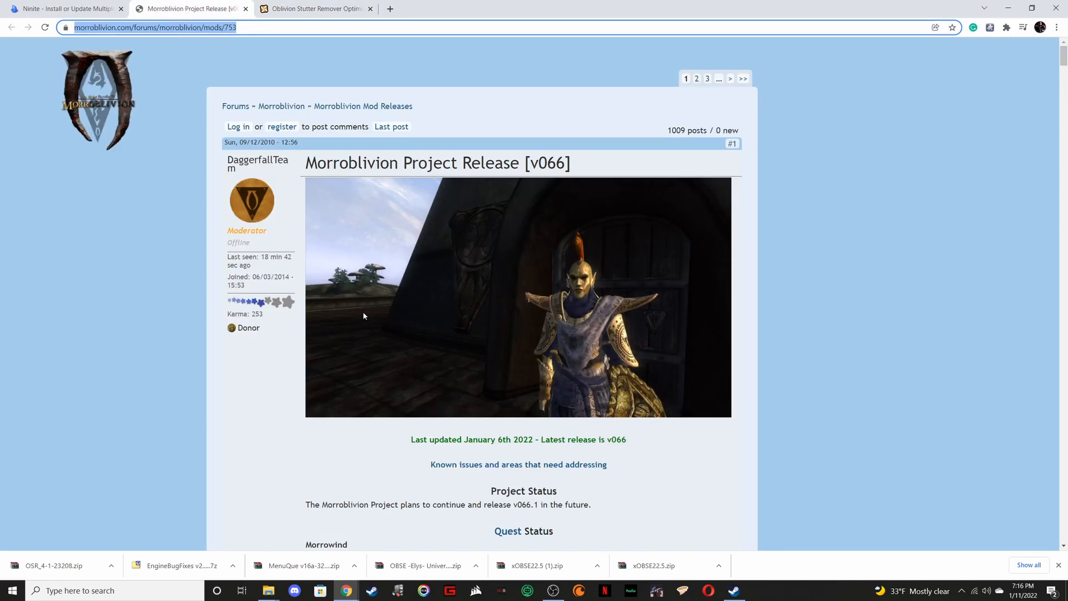
scroll(363, 313, down, 3)
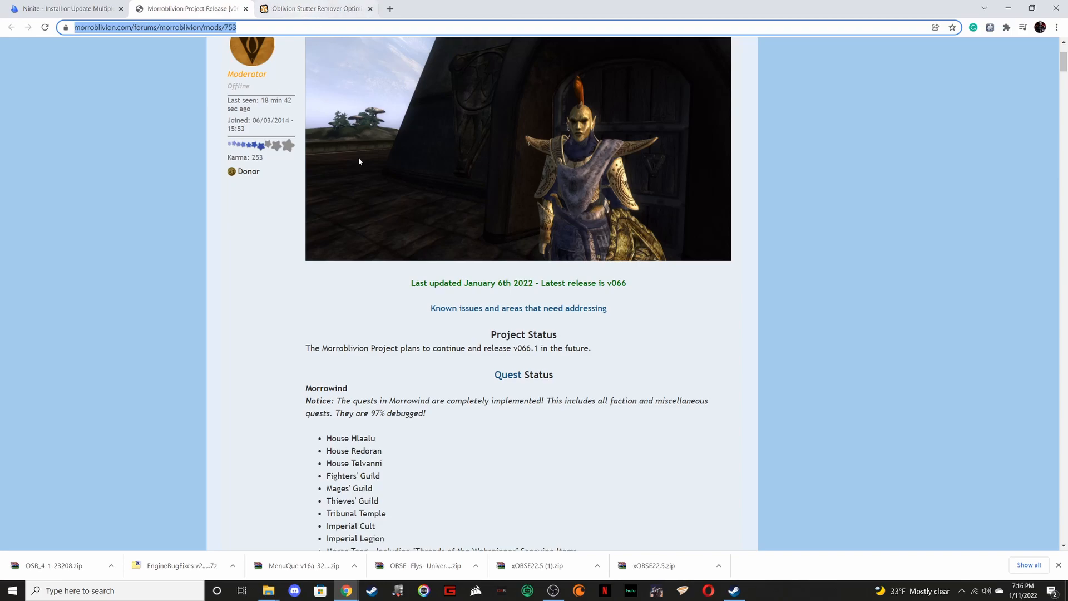
scroll(412, 251, down, 12)
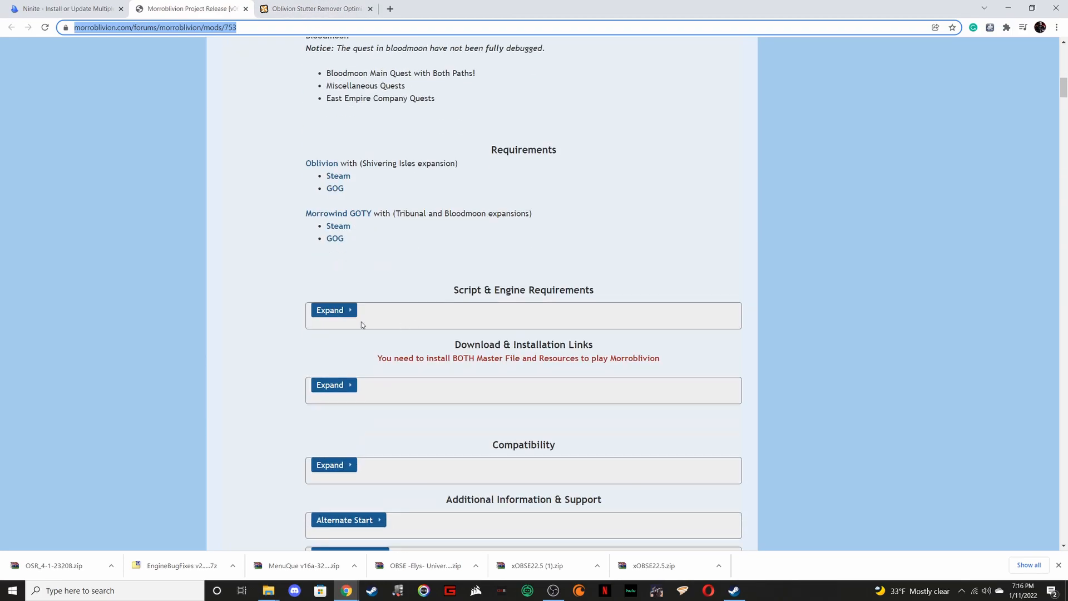
click(355, 310)
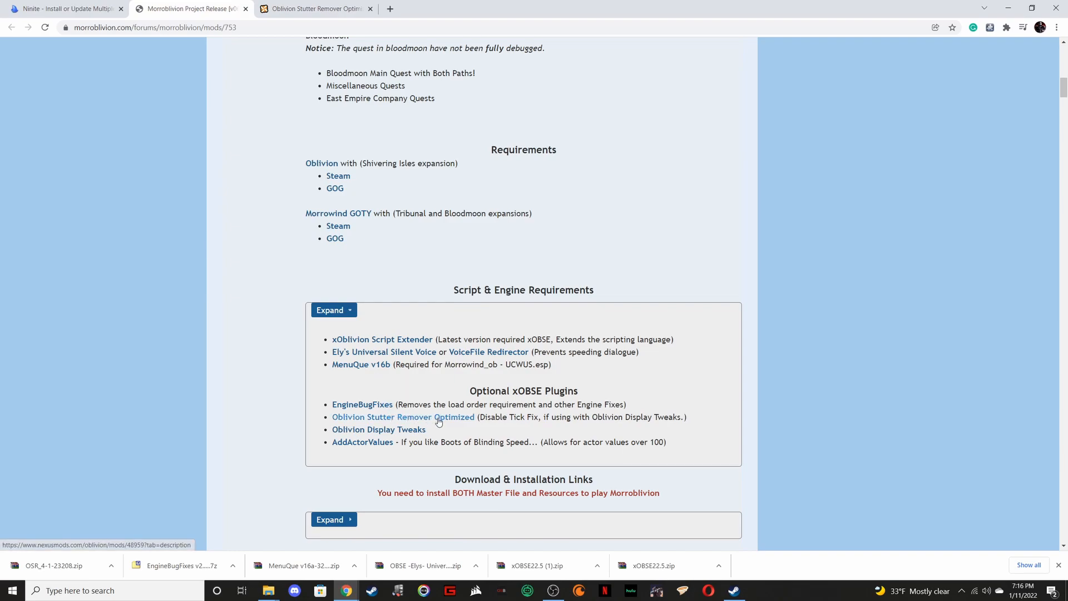
Examine the requirements and installation notes in the Oblivion Stutter Remover Optimized mod description
click(312, 9)
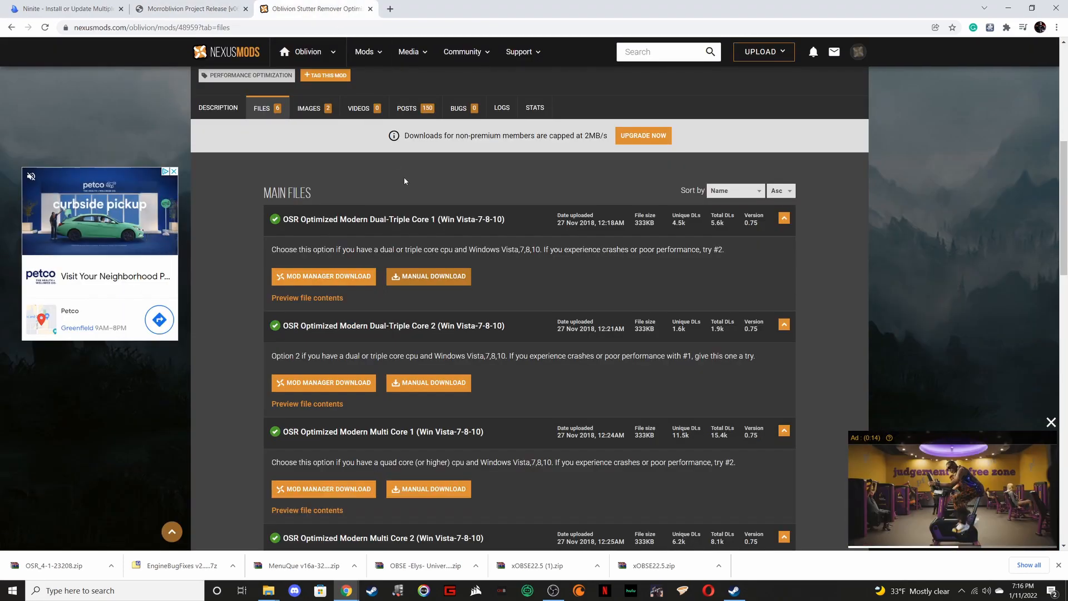
click(221, 109)
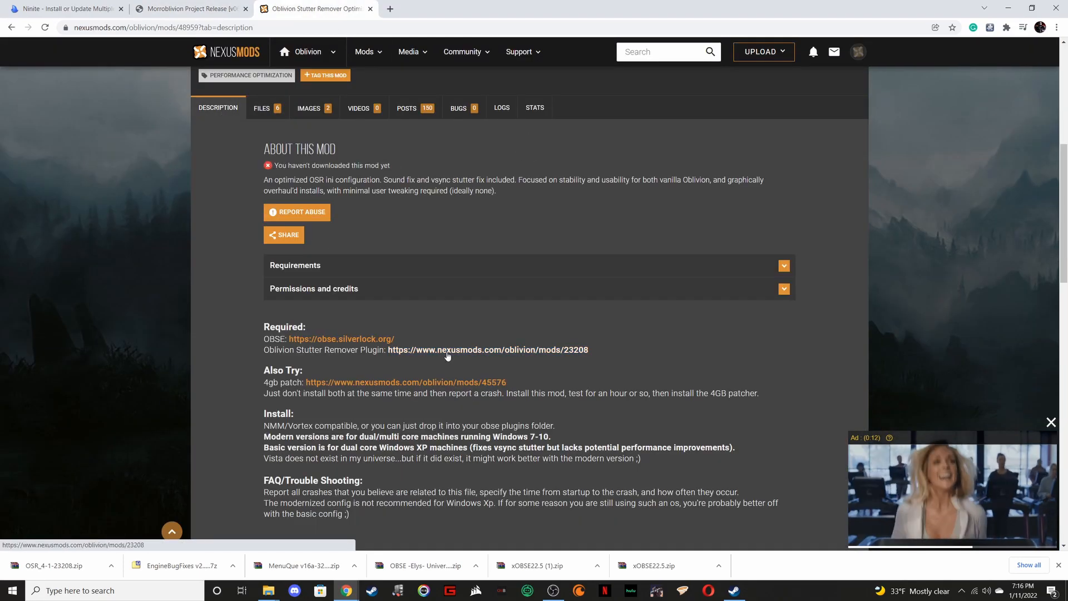
scroll(450, 367, down, 5)
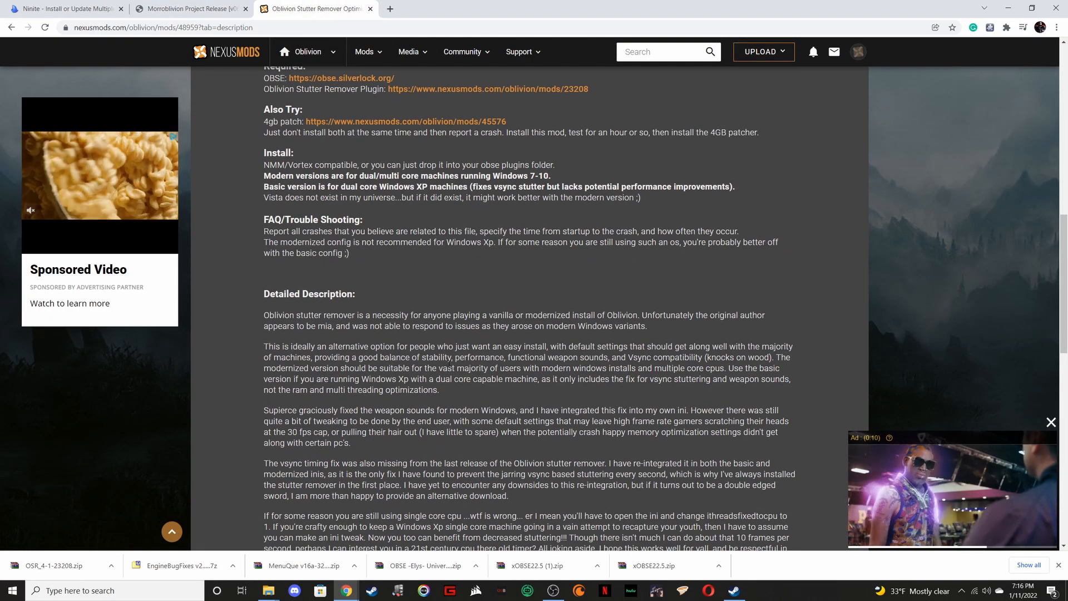
scroll(450, 367, up, 2)
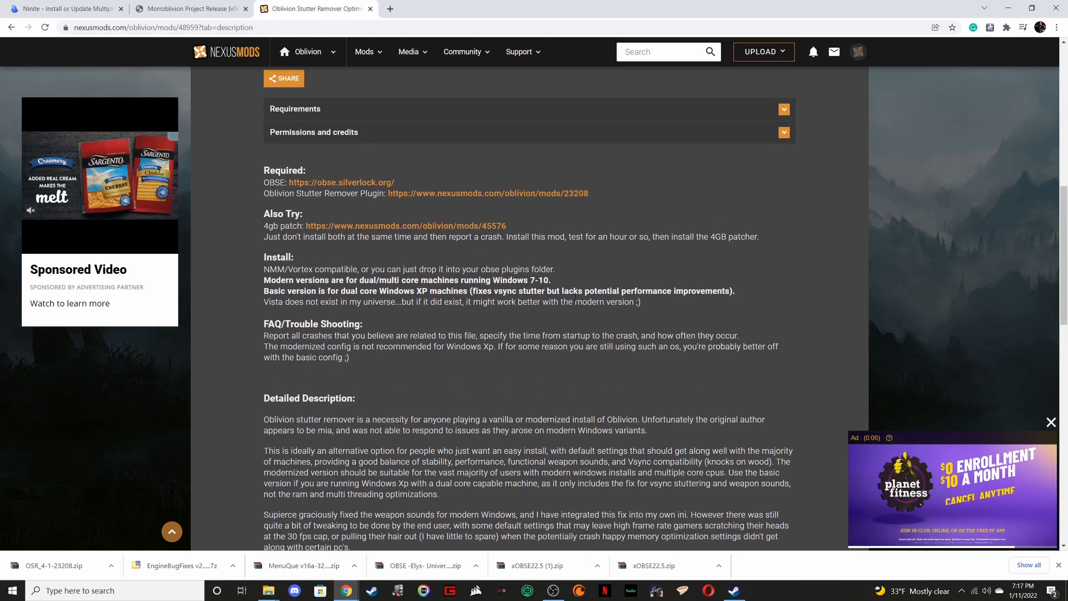
scroll(333, 136, up, 4)
Download OSR Optimized Modern Dual-Triple Core 1 manually with the slow download option and open the resulting .7z archive
click(262, 160)
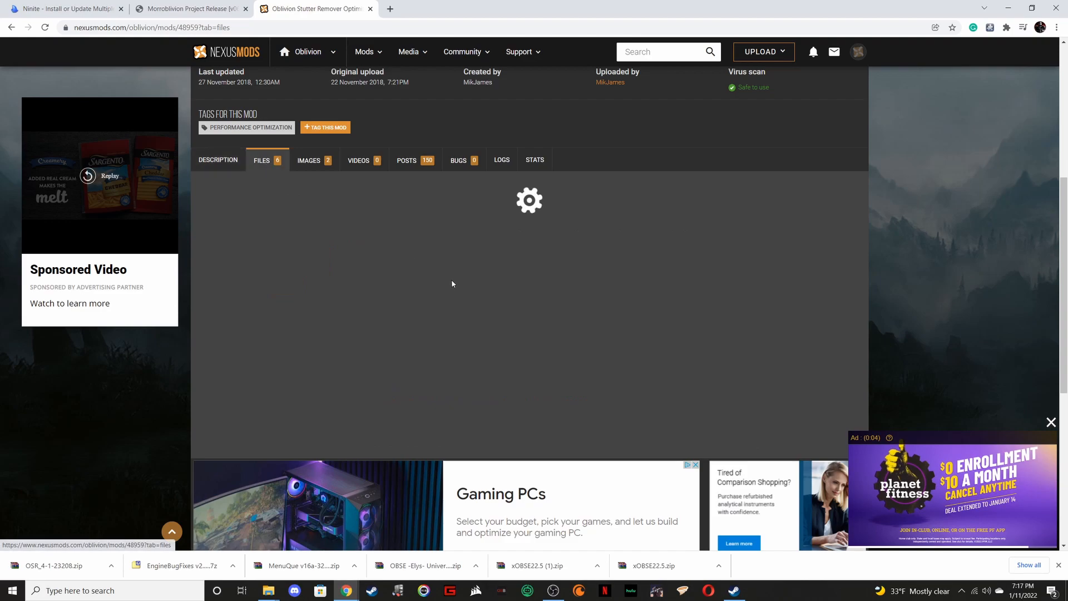
click(444, 329)
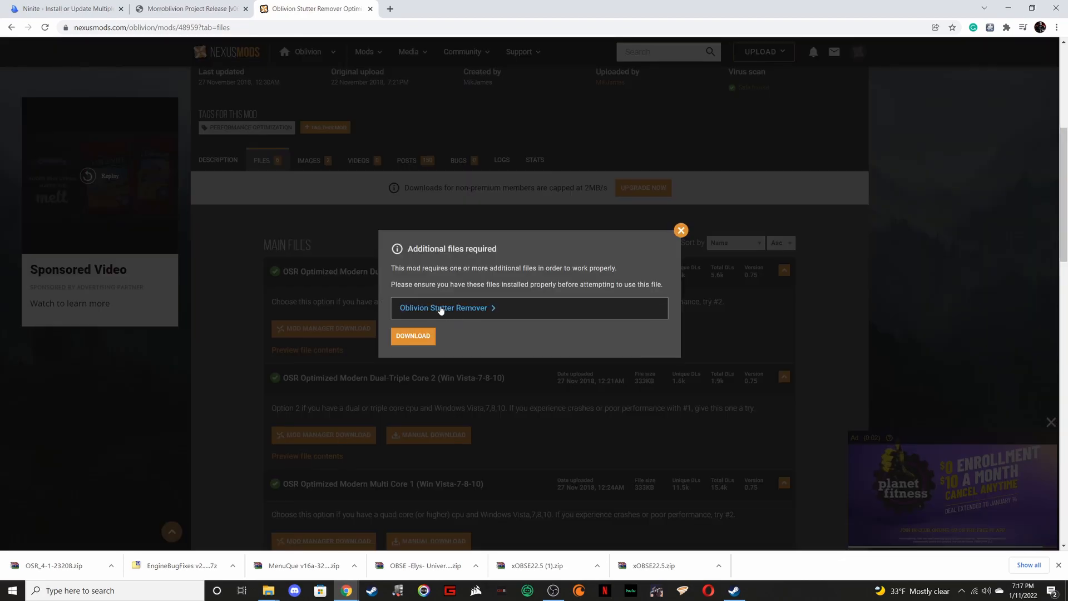
click(412, 339)
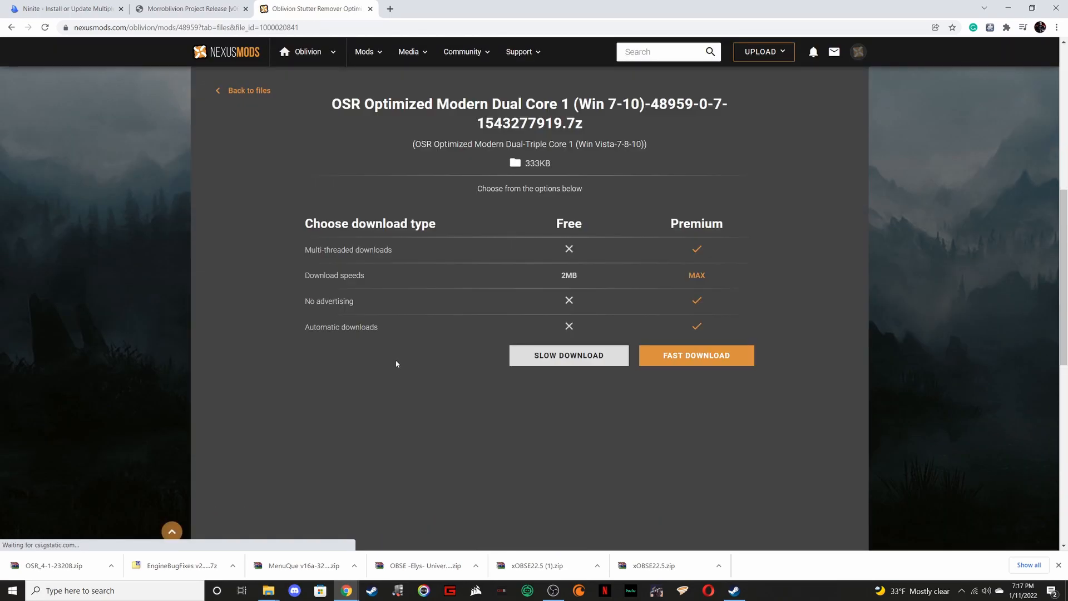
click(575, 360)
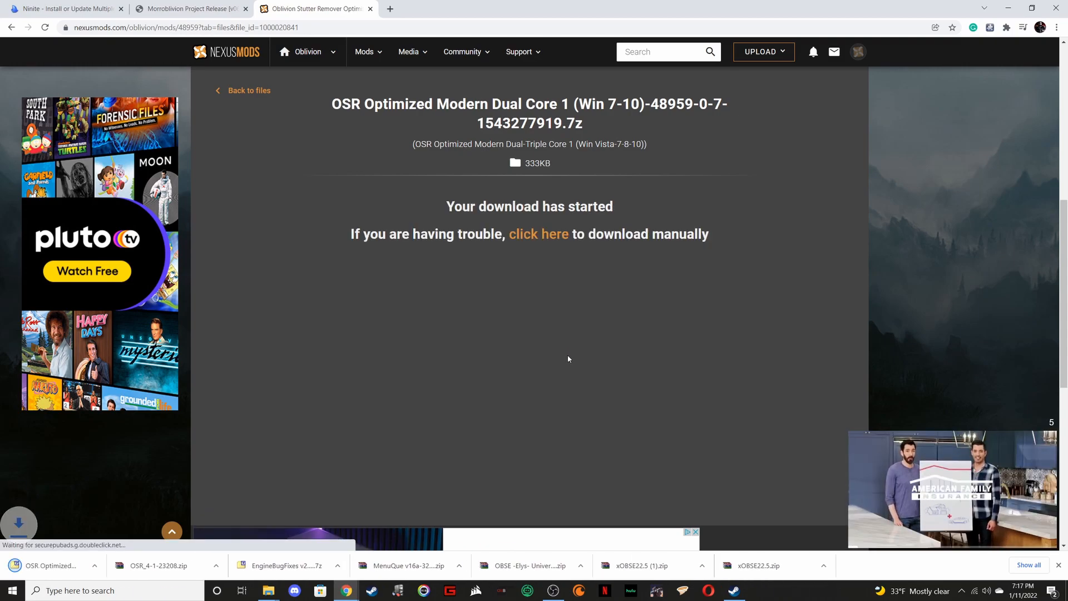
click(112, 565)
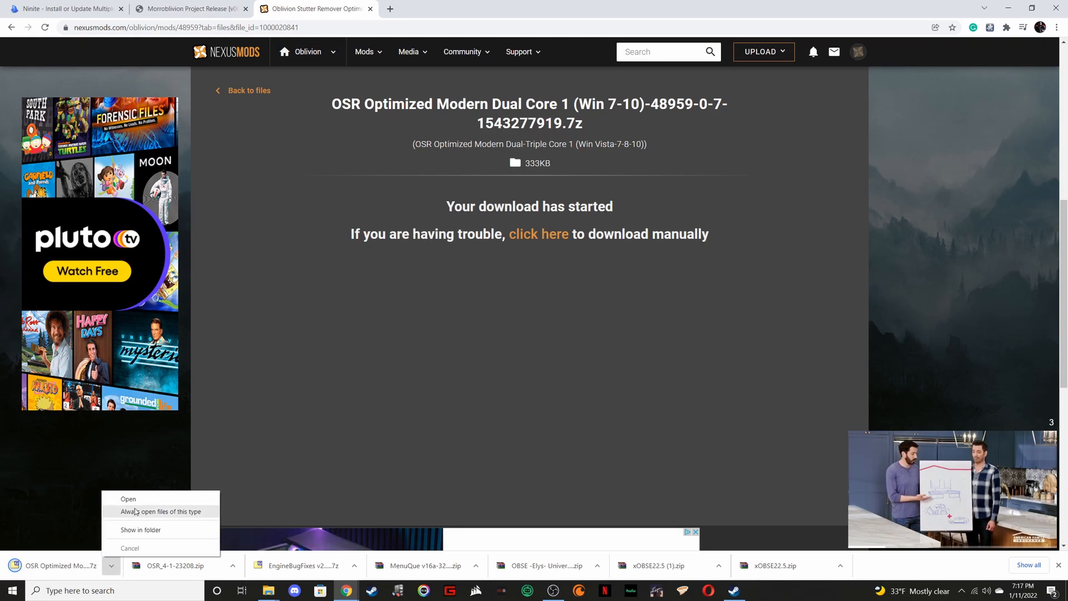
click(128, 497)
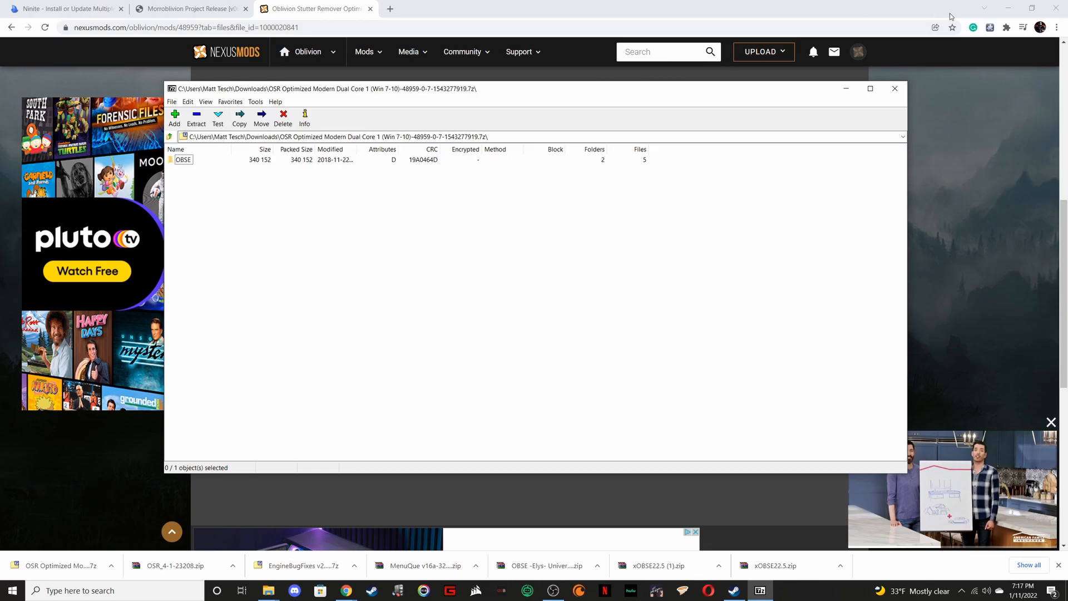
Minimize the browser, place the optimized OSR archive window beside File Explorer, and open OBSE\Plugins inside the archive
click(1007, 9)
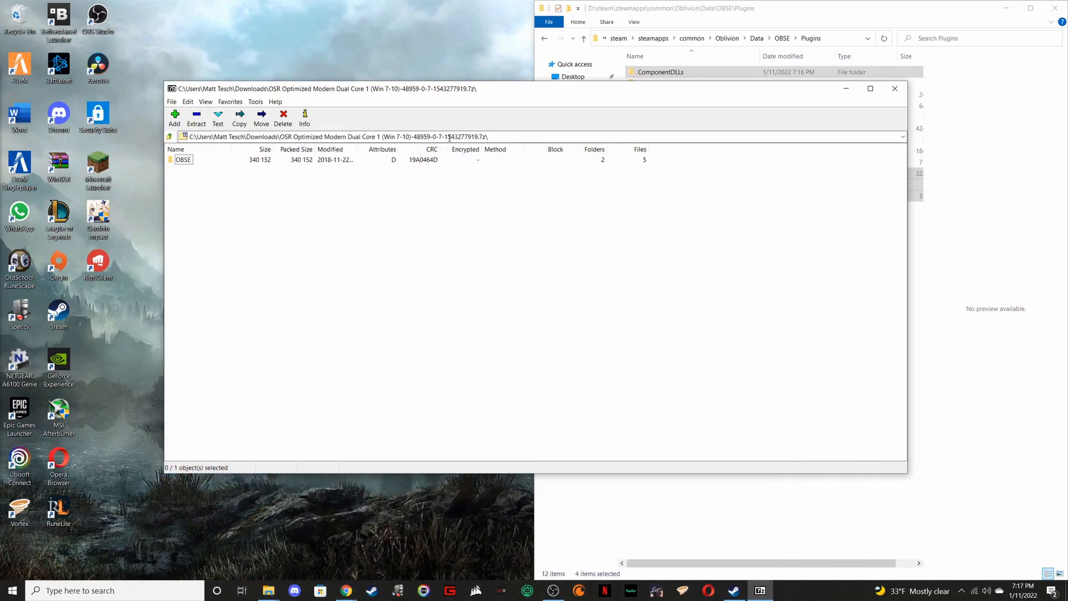
drag(558, 94, 2, 159)
double_click(21, 81)
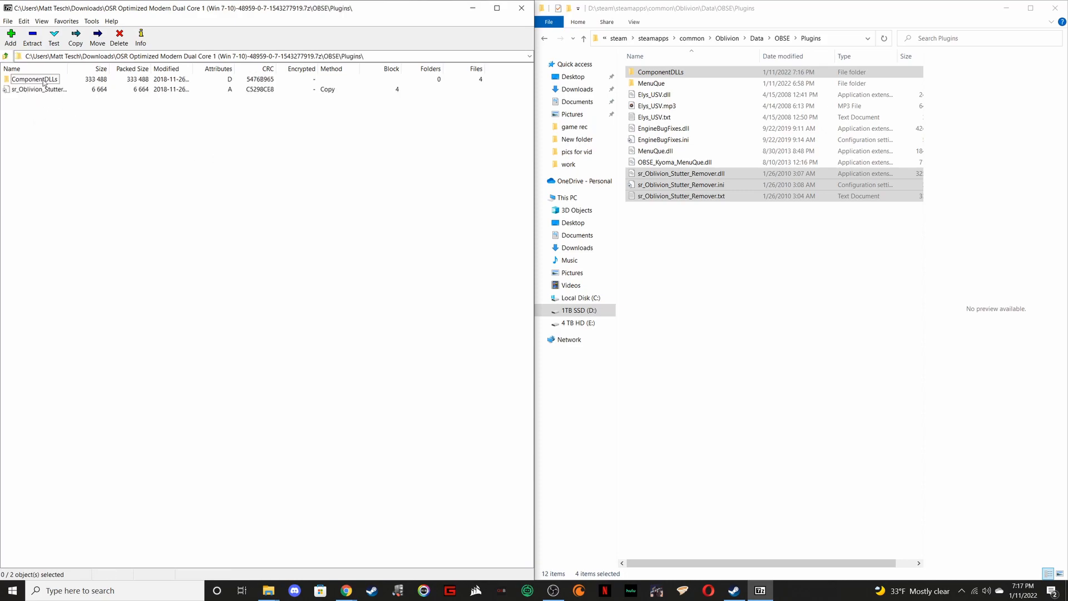
Go back to the Oblivion\Data folder in File Explorer and to the archive root to compare their folder structures
click(545, 40)
click(546, 40)
click(545, 40)
click(545, 41)
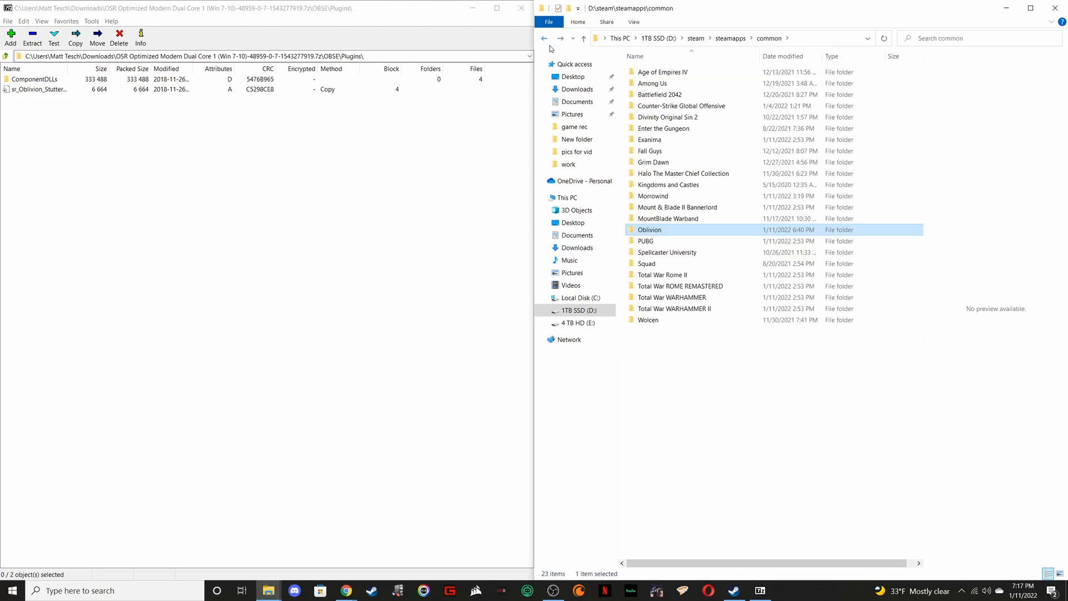
double_click(663, 231)
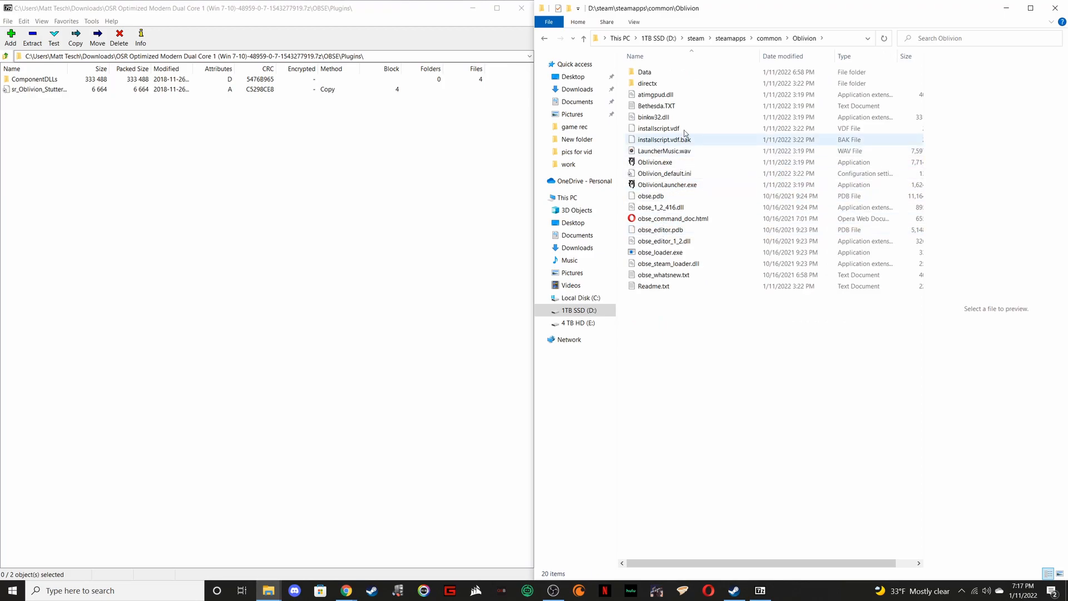
double_click(645, 73)
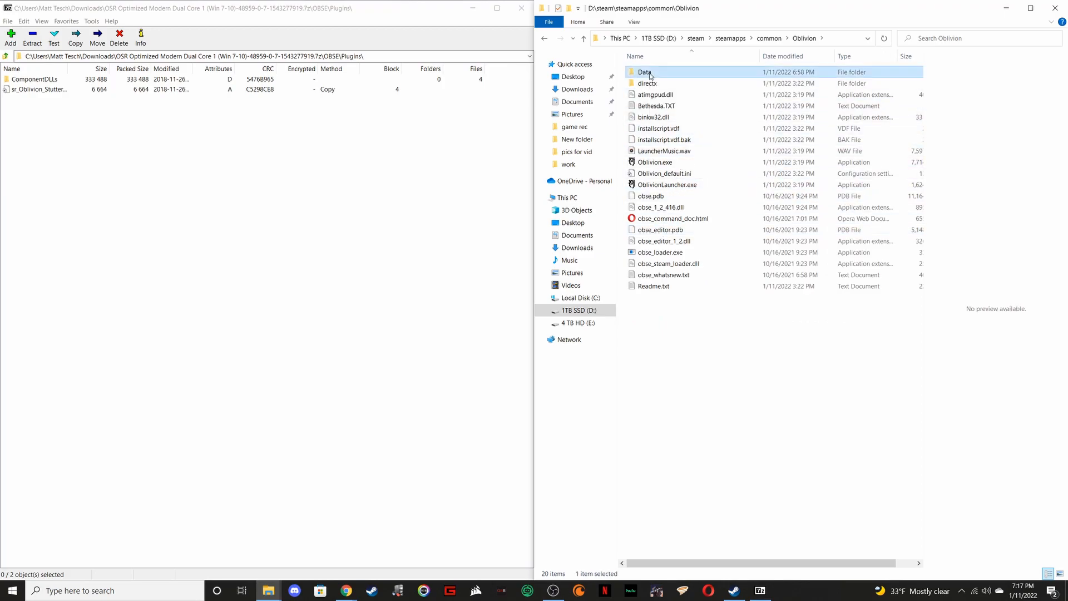
click(8, 58)
click(7, 58)
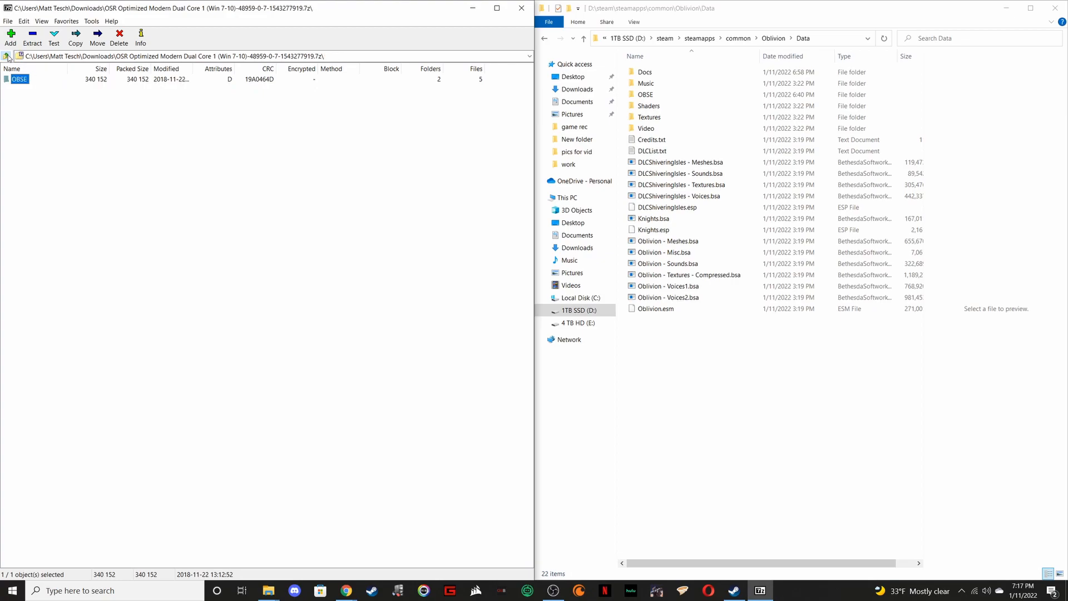
Open OBSE\Plugins in both the game's Data folder and the optimized OSR archive, matching the folders level by level
double_click(646, 94)
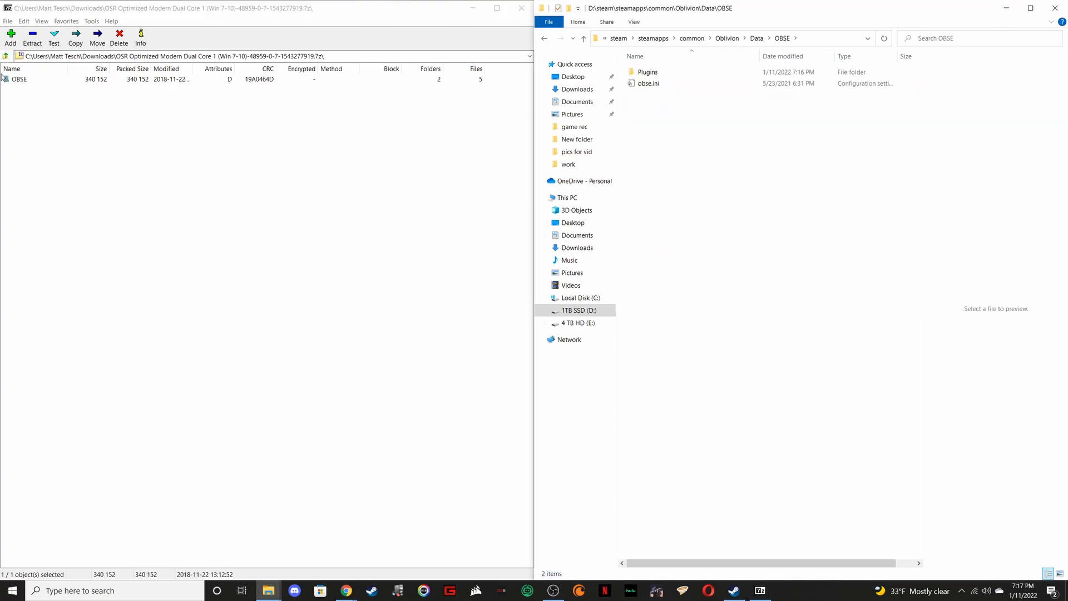
click(29, 82)
double_click(28, 82)
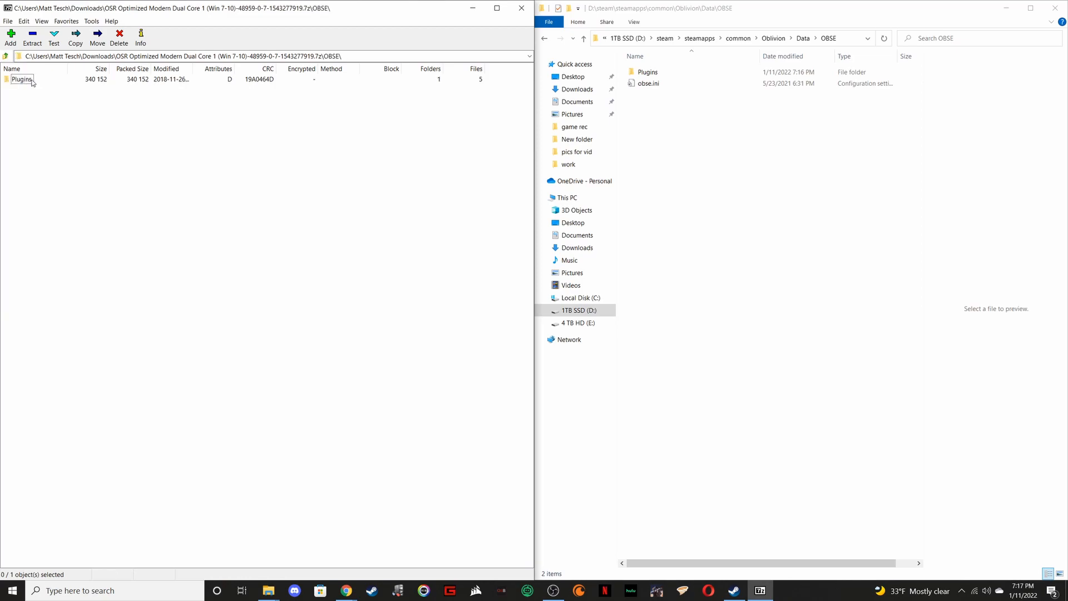
double_click(663, 73)
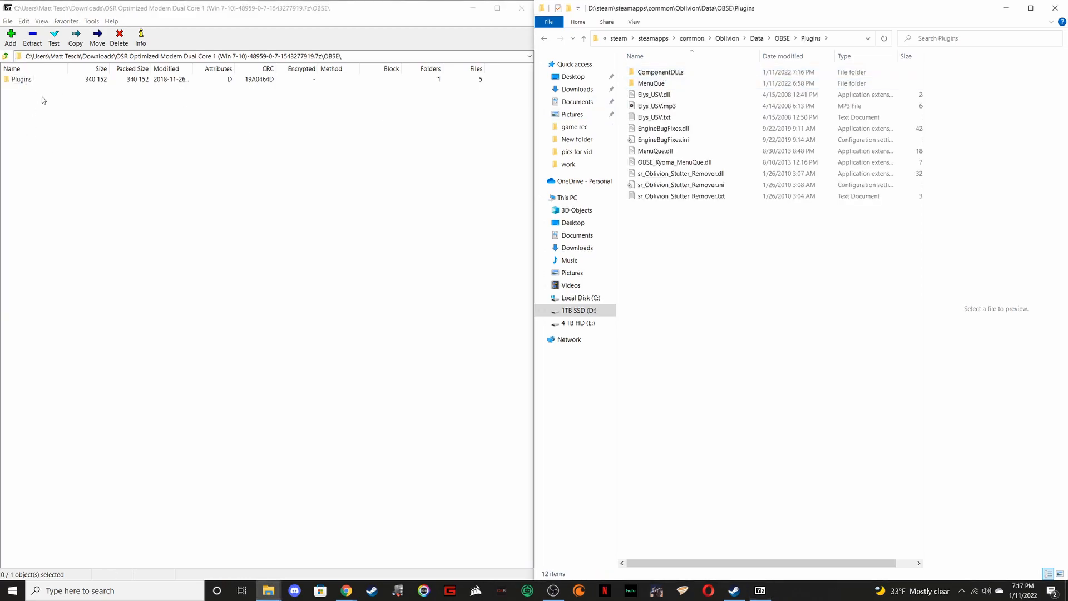
click(23, 80)
double_click(23, 79)
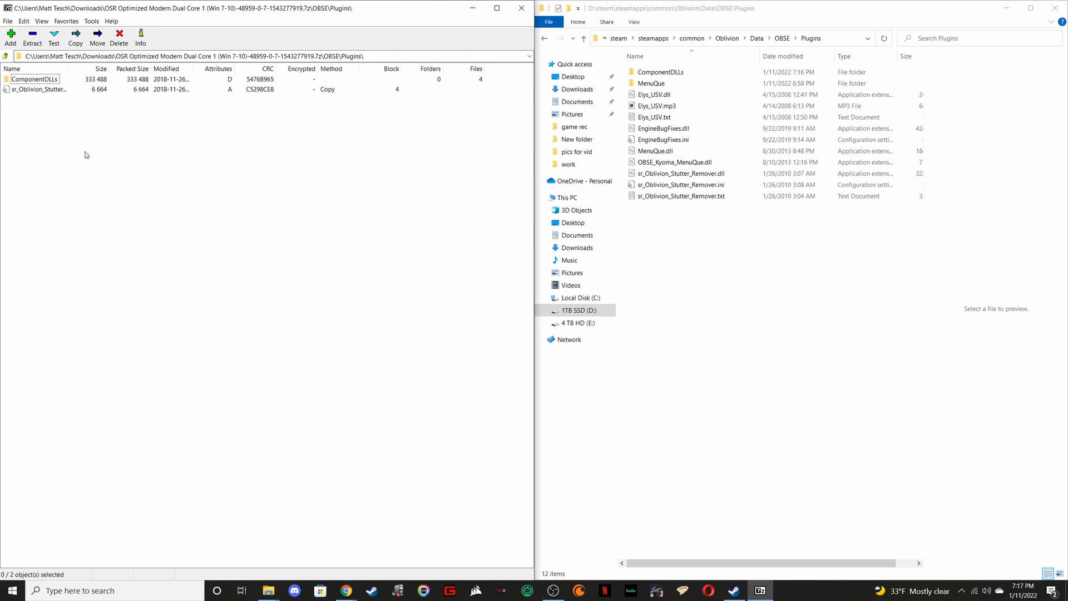
Copy ComponentDLLs and the Stutter Remover .ini from the optimized OSR archive into the game's OBSE\Plugins folder, replacing the existing files
drag(54, 165, 729, 249)
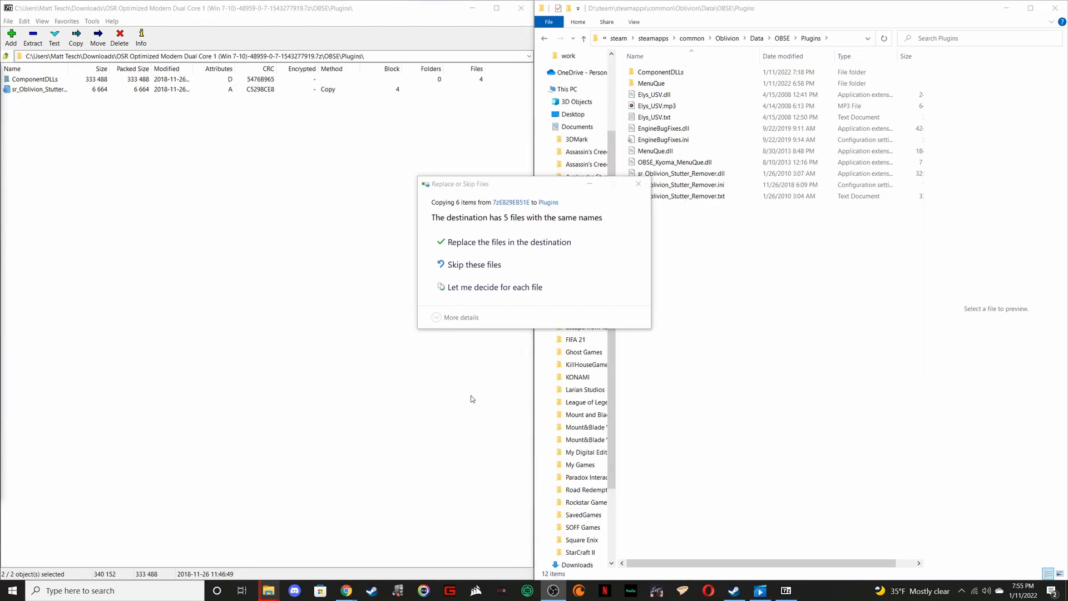
click(516, 247)
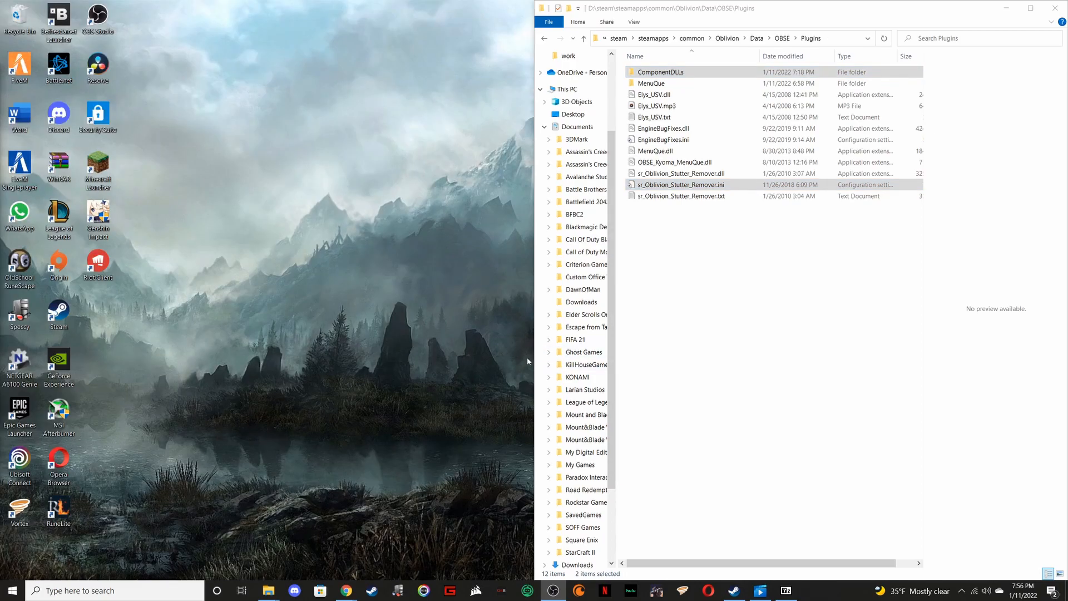
Switch to the Morroblivion Project Release page in Chrome and expand its Download & Installation Links section
mouse_move(348, 578)
click(374, 562)
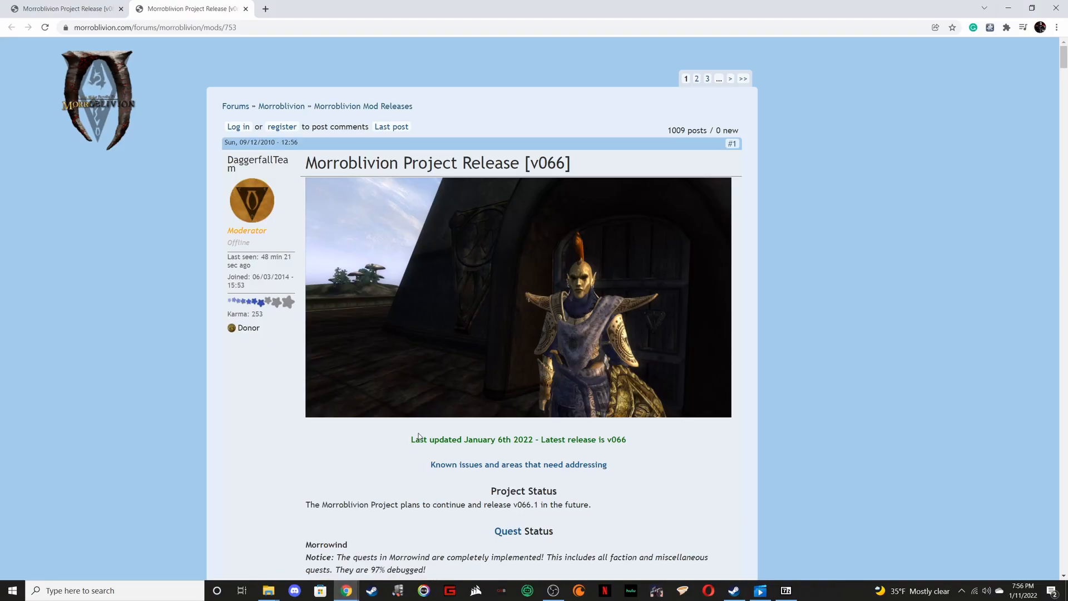
scroll(425, 451, down, 2)
scroll(426, 451, down, 12)
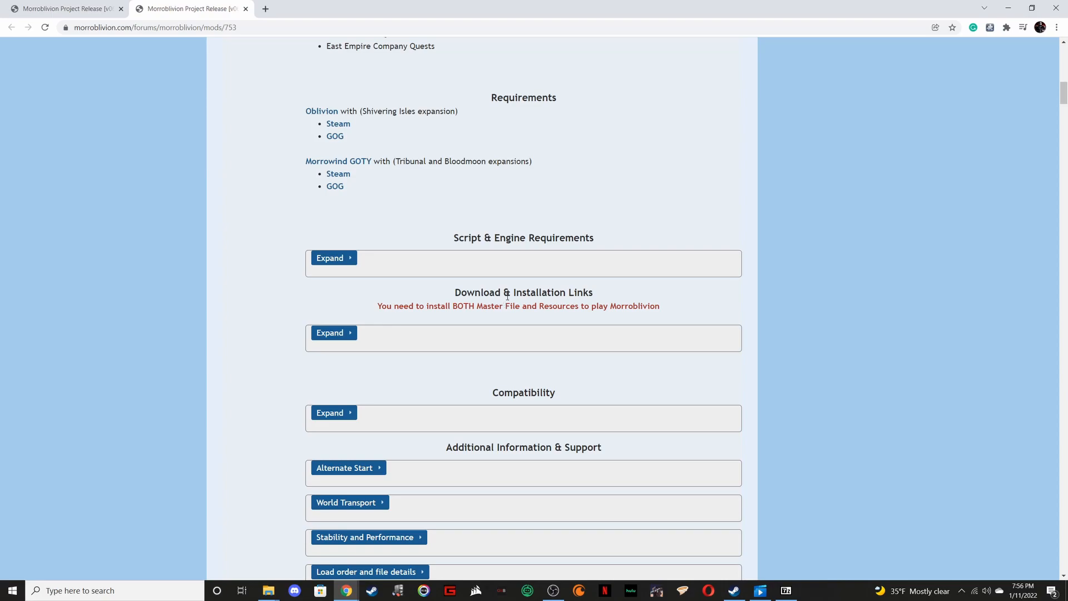
click(343, 334)
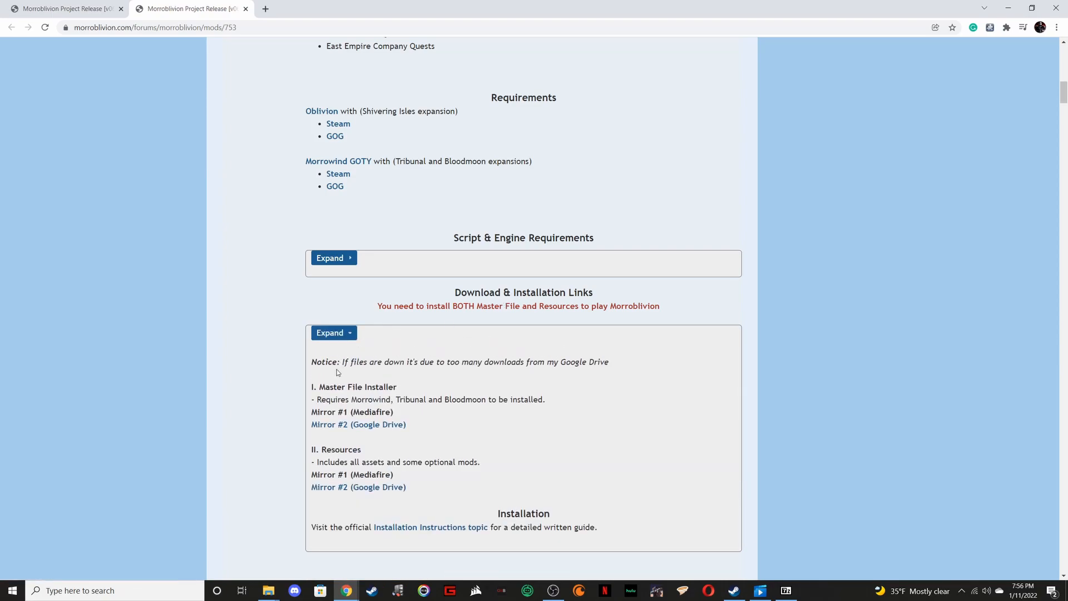
Download MorroblivionInstaller.exe from the Master File Installer's Google Drive mirror, accepting the download despite the virus scan warning
click(365, 427)
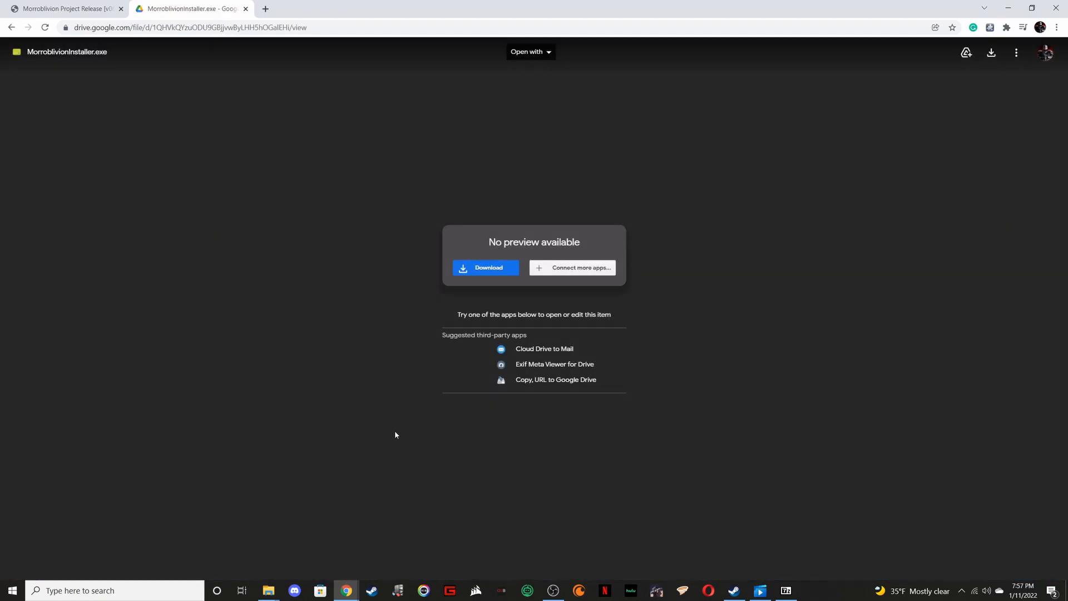
click(495, 271)
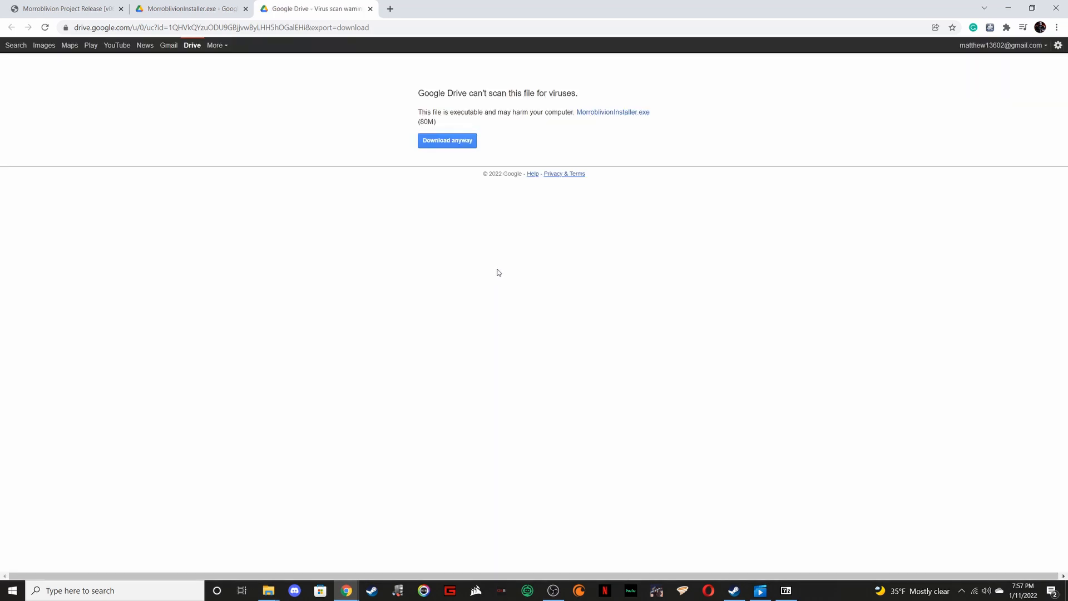
click(458, 142)
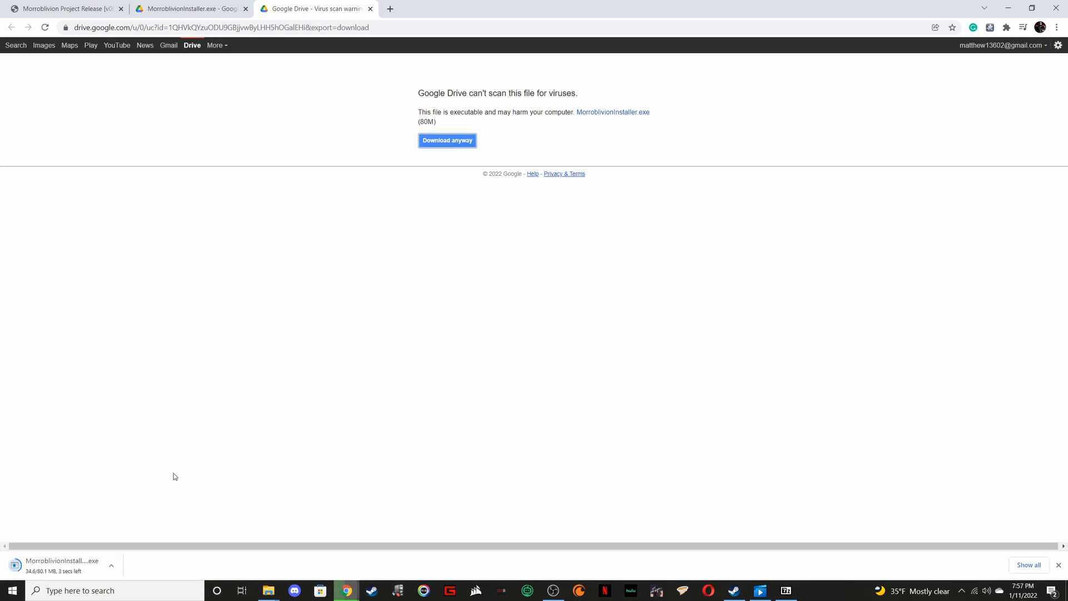
Launch the downloaded MorroblivionInstaller.exe, allow it through SmartScreen with the browser minimized, and dock the installer window beside File Explorer
click(114, 566)
click(151, 501)
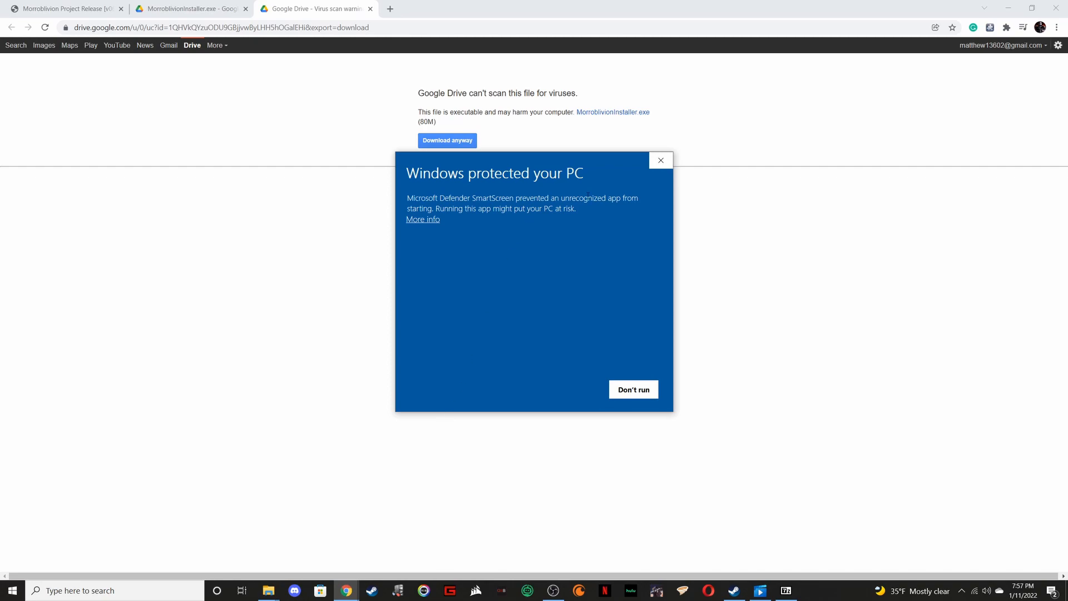
click(1009, 9)
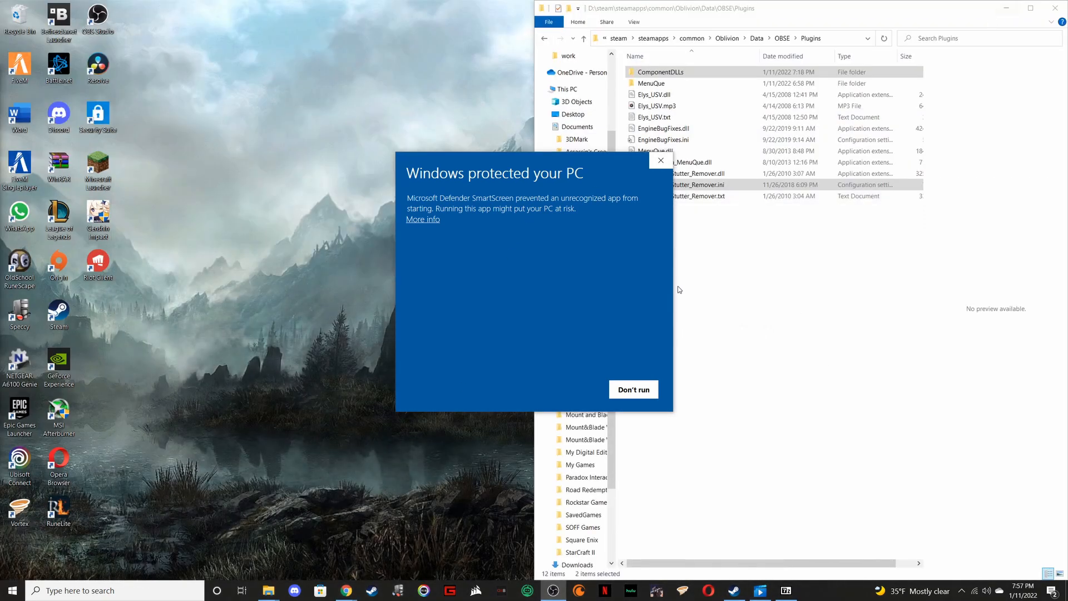
click(422, 220)
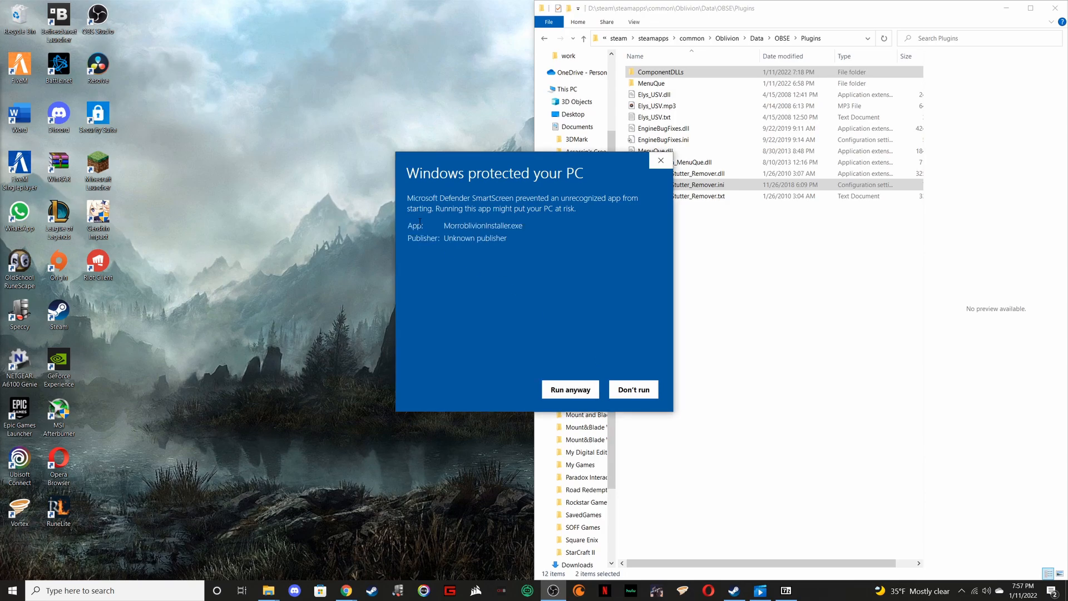
click(570, 391)
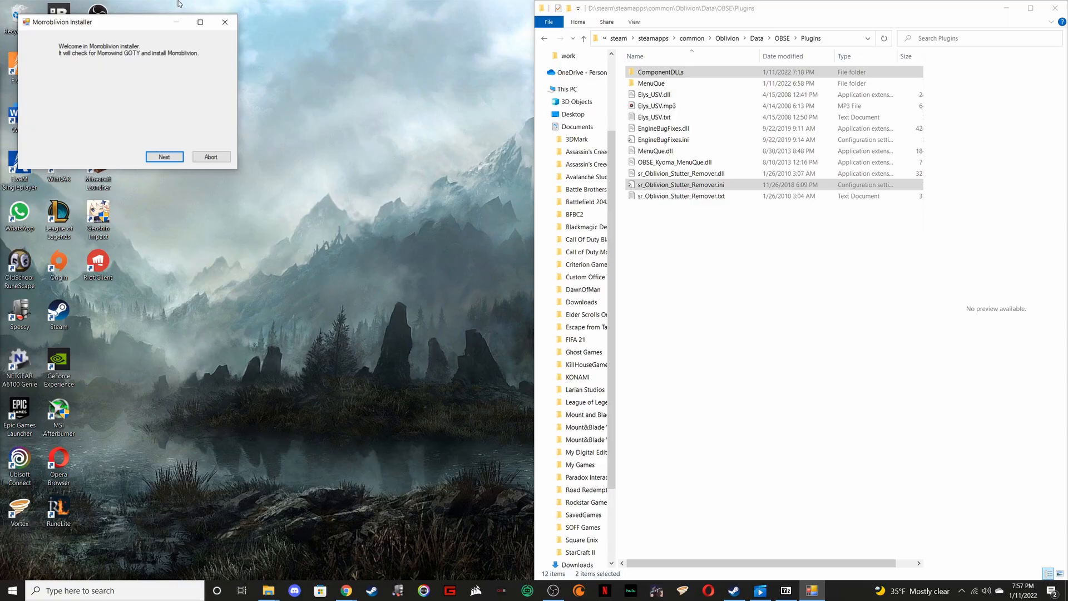
drag(150, 23, 1, 183)
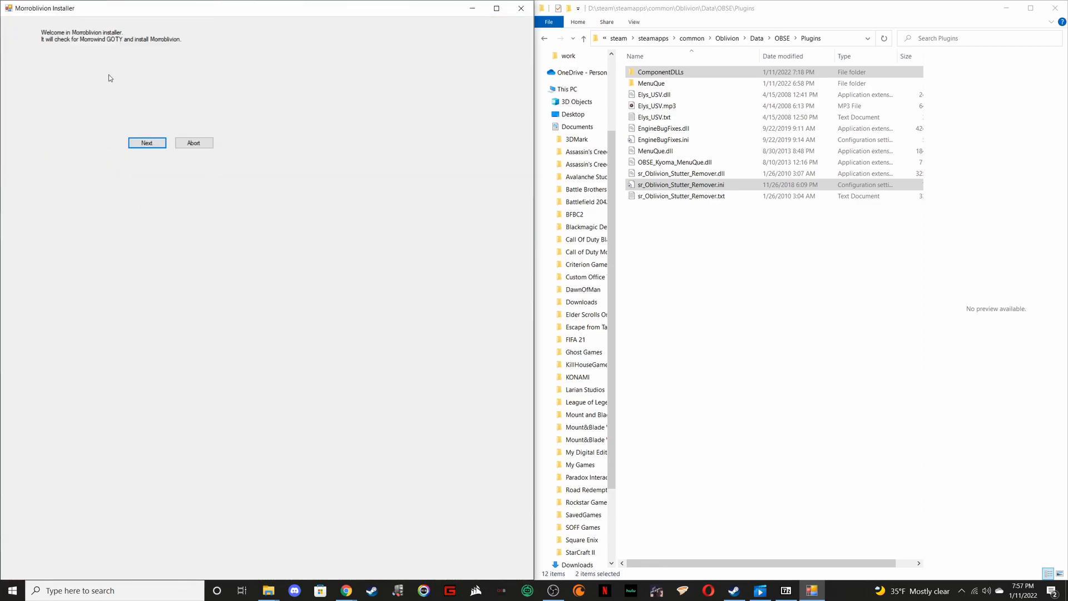
Continue past the installer's welcome page and set the Morrowind directory to D:\steam\steamapps\common\Morrowind
click(148, 143)
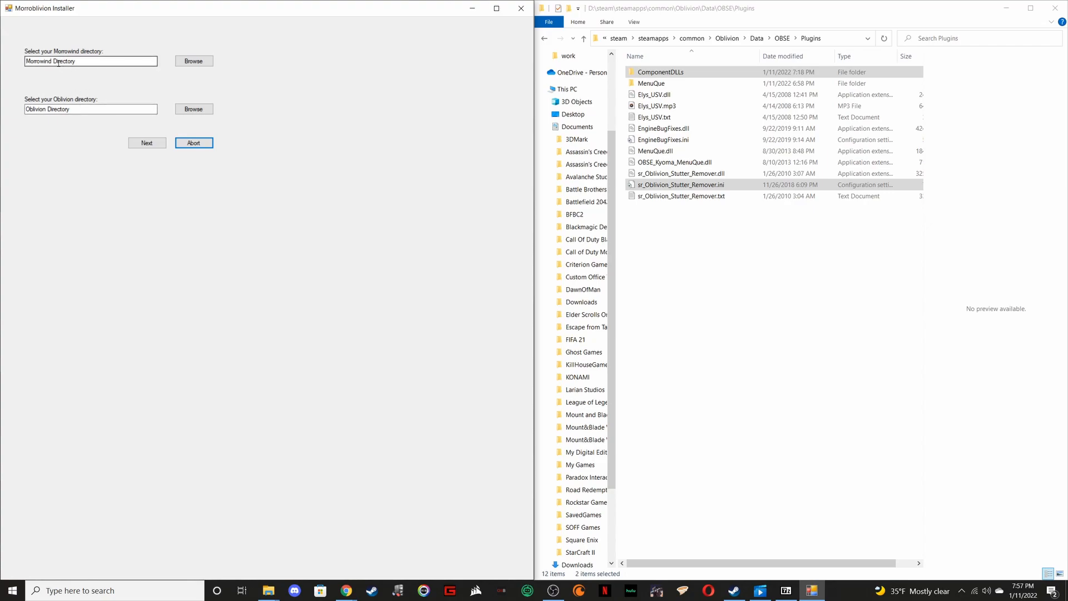
click(187, 62)
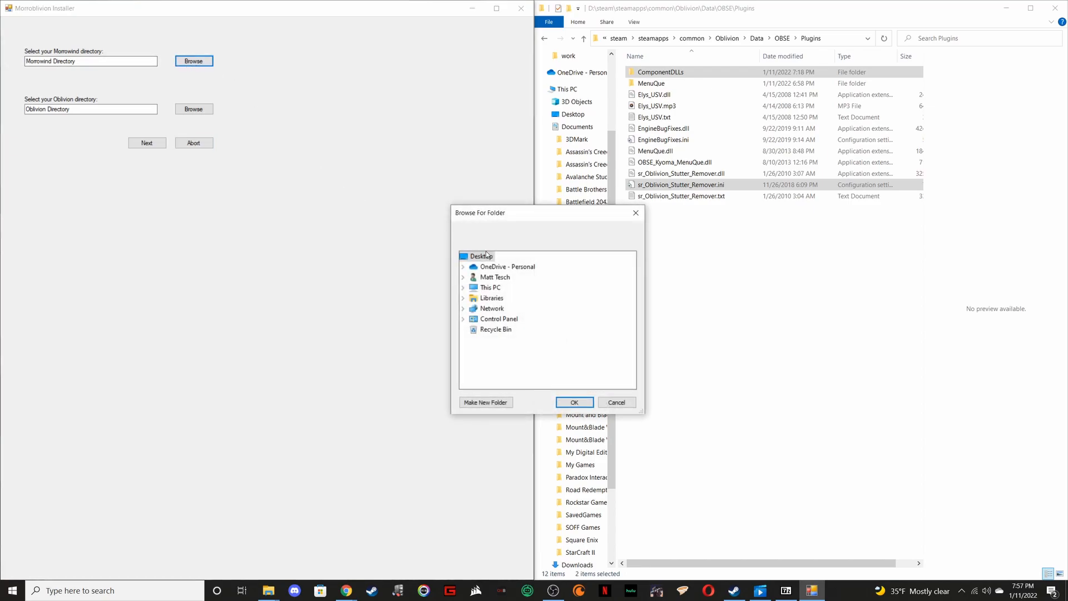
double_click(489, 287)
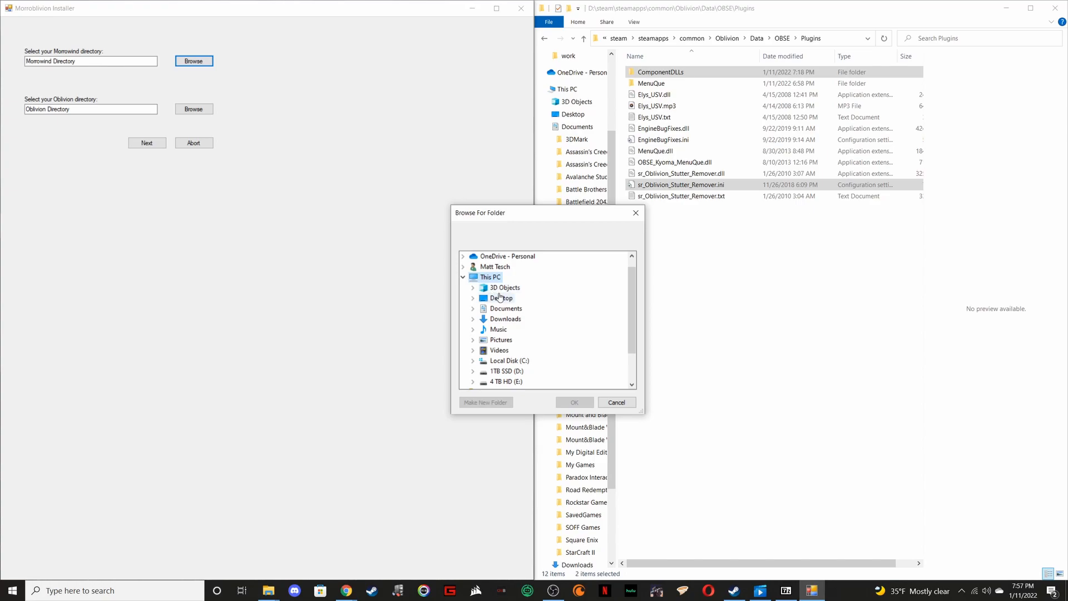
scroll(508, 328, down, 1)
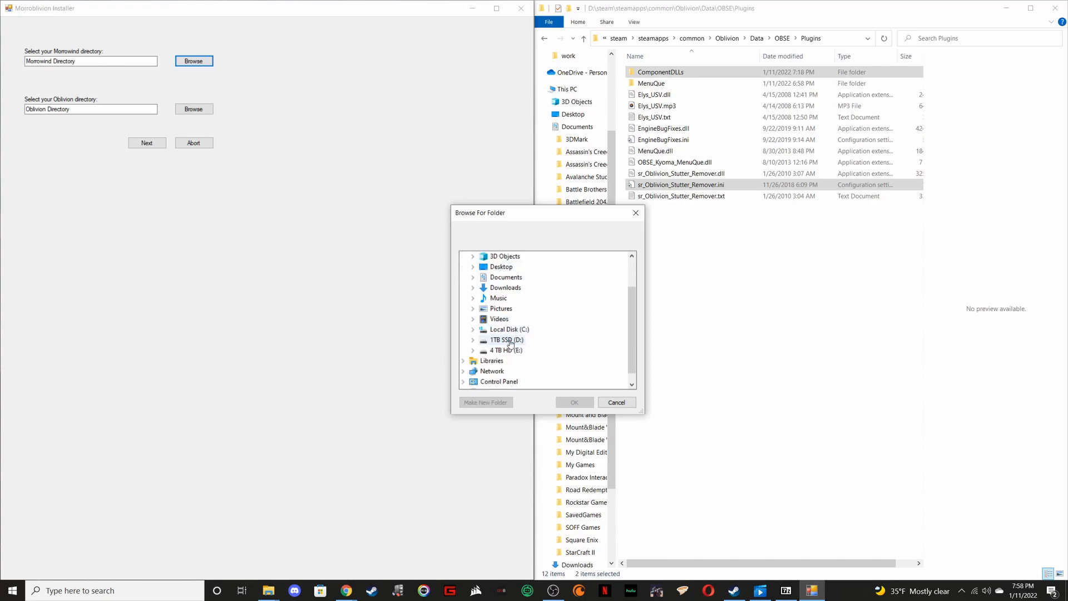
double_click(510, 340)
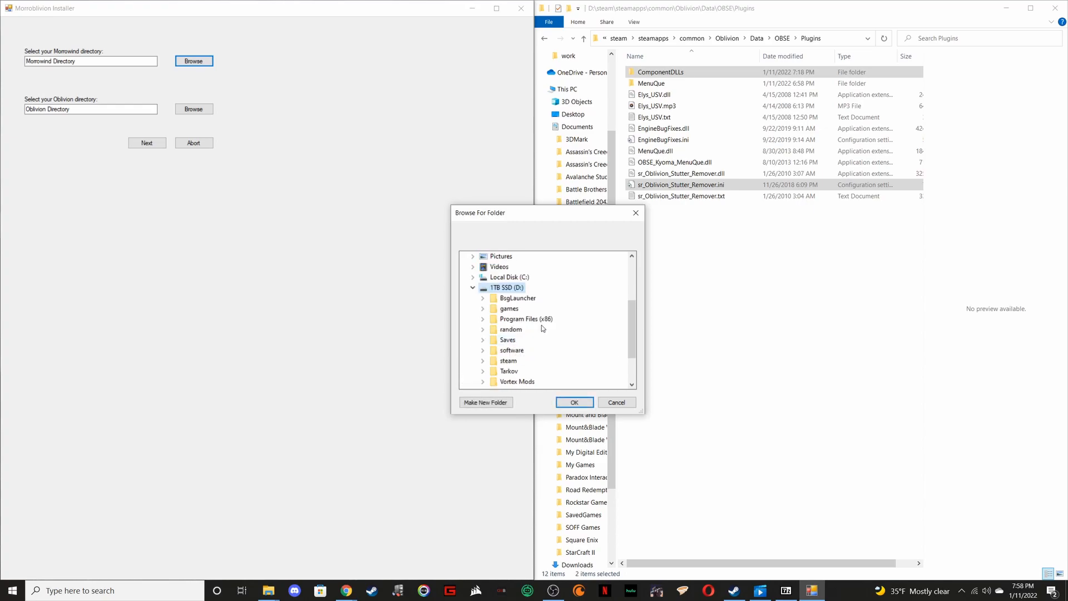
scroll(542, 325, down, 1)
click(515, 329)
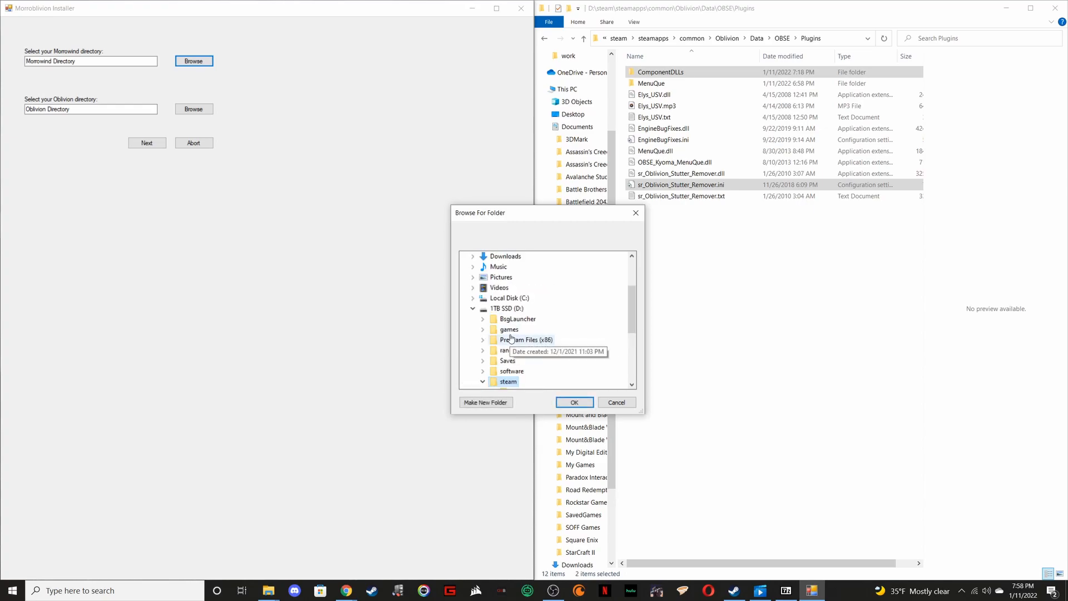
scroll(538, 331, down, 1)
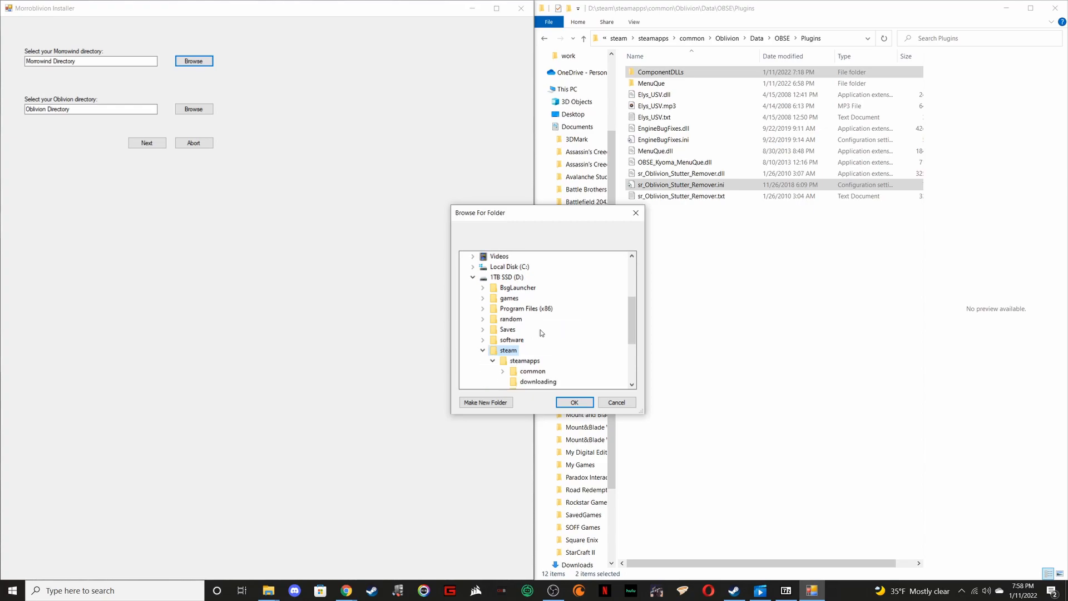
scroll(545, 333, down, 1)
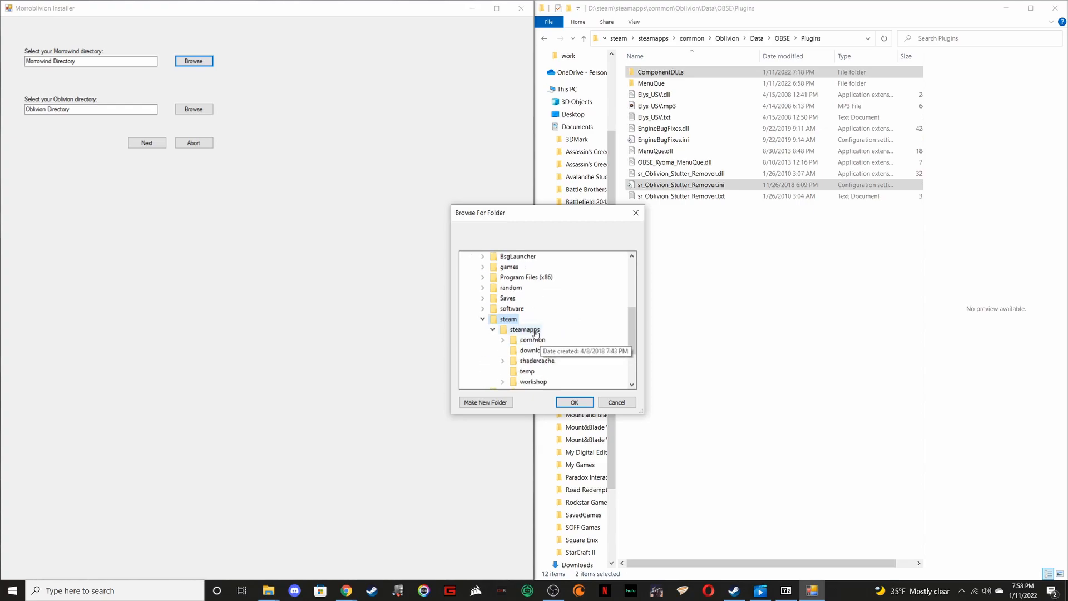
double_click(533, 340)
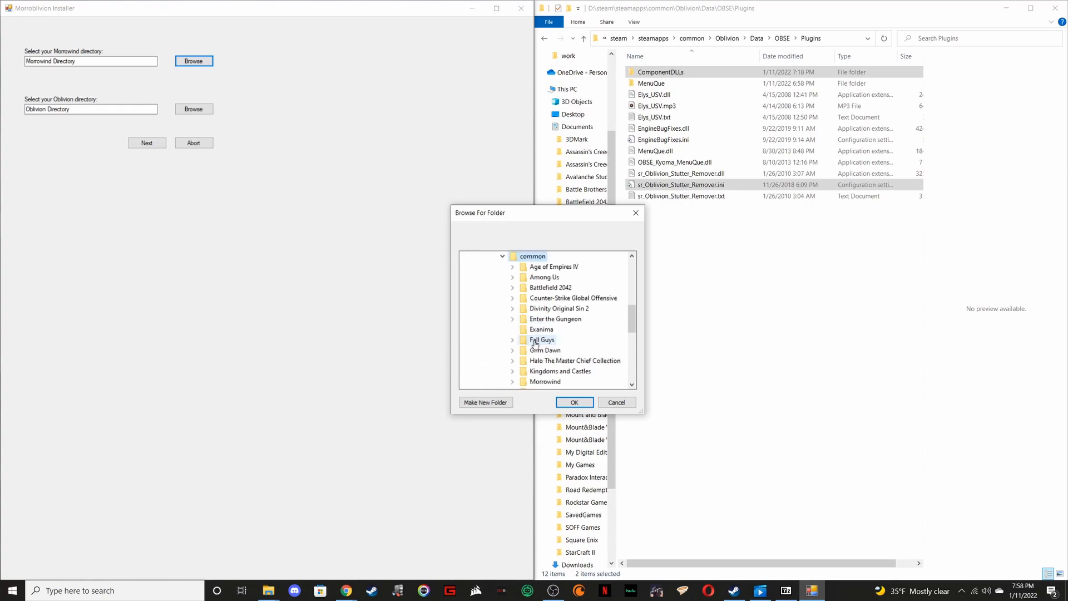
scroll(570, 332, down, 2)
scroll(569, 340, down, 1)
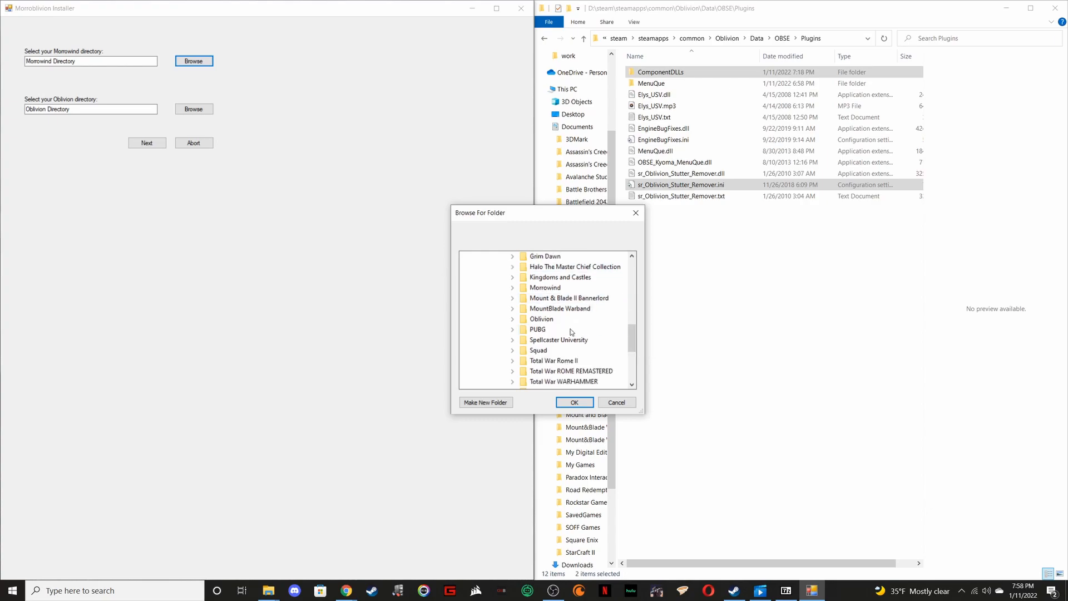
double_click(547, 289)
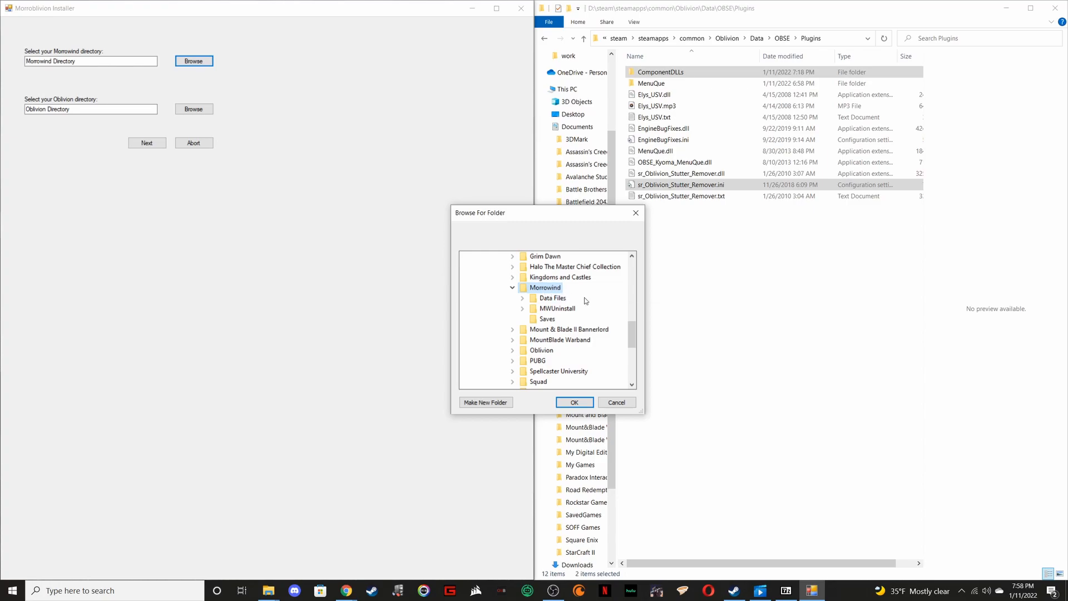
click(572, 404)
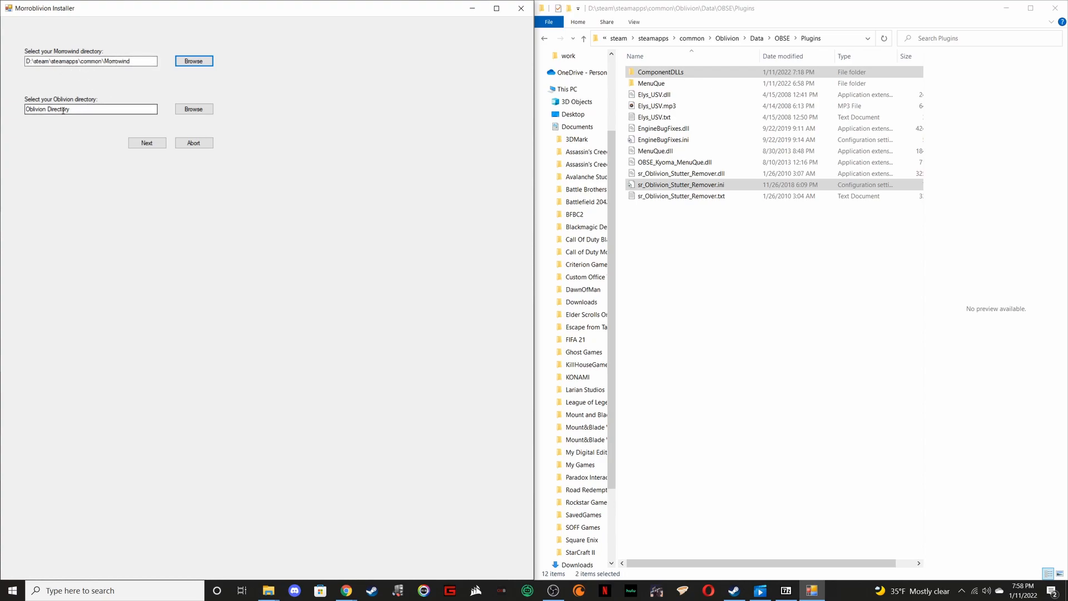
Set the installer's Oblivion directory to D:\steam\steamapps\common\Oblivion
click(194, 109)
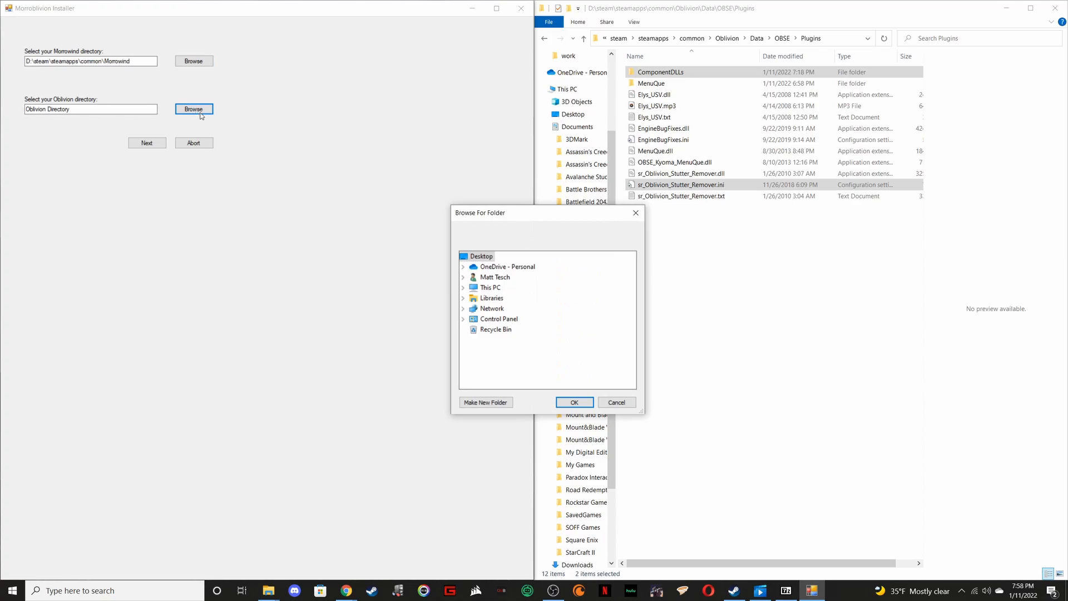
double_click(490, 288)
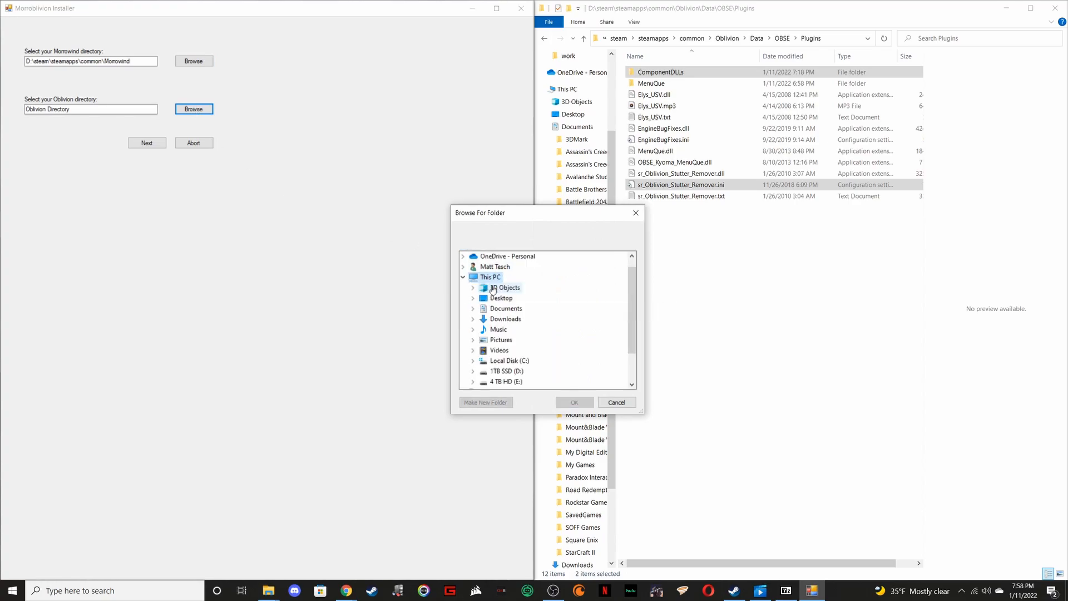
double_click(505, 371)
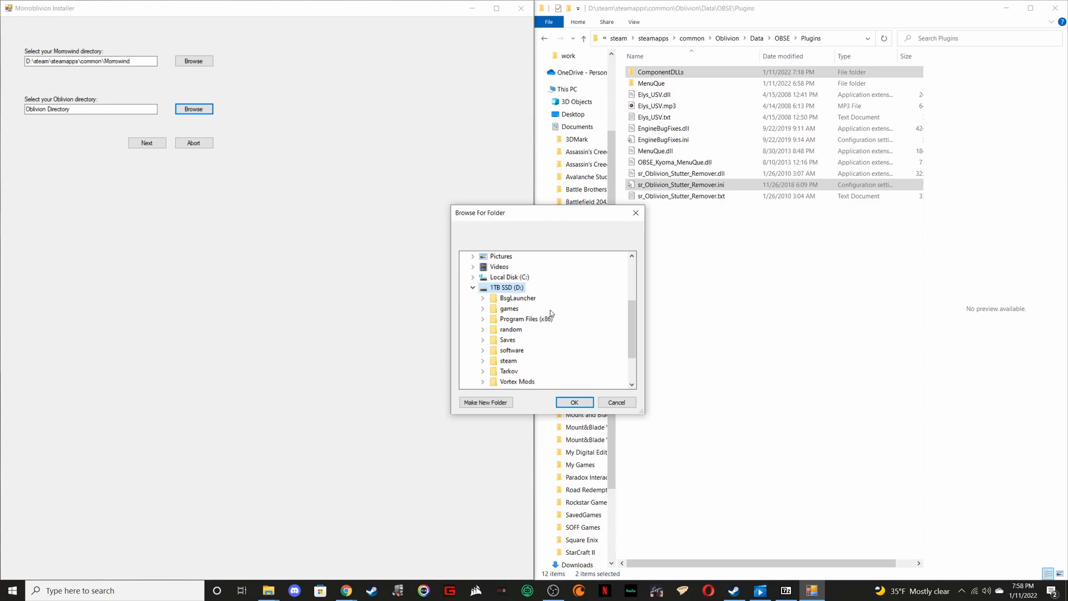
scroll(559, 304, down, 1)
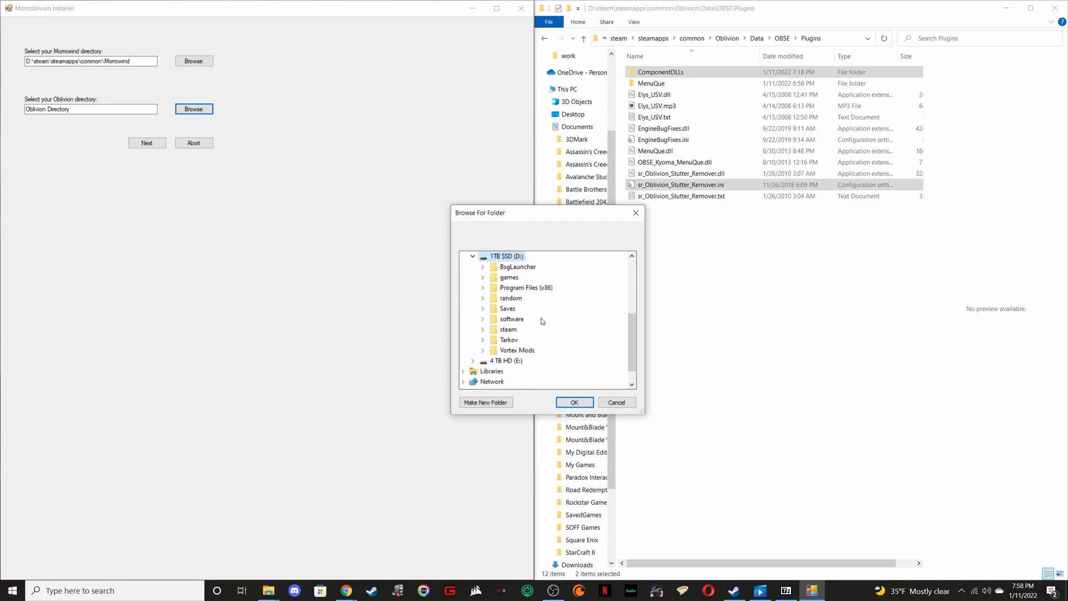
scroll(537, 311, up, 1)
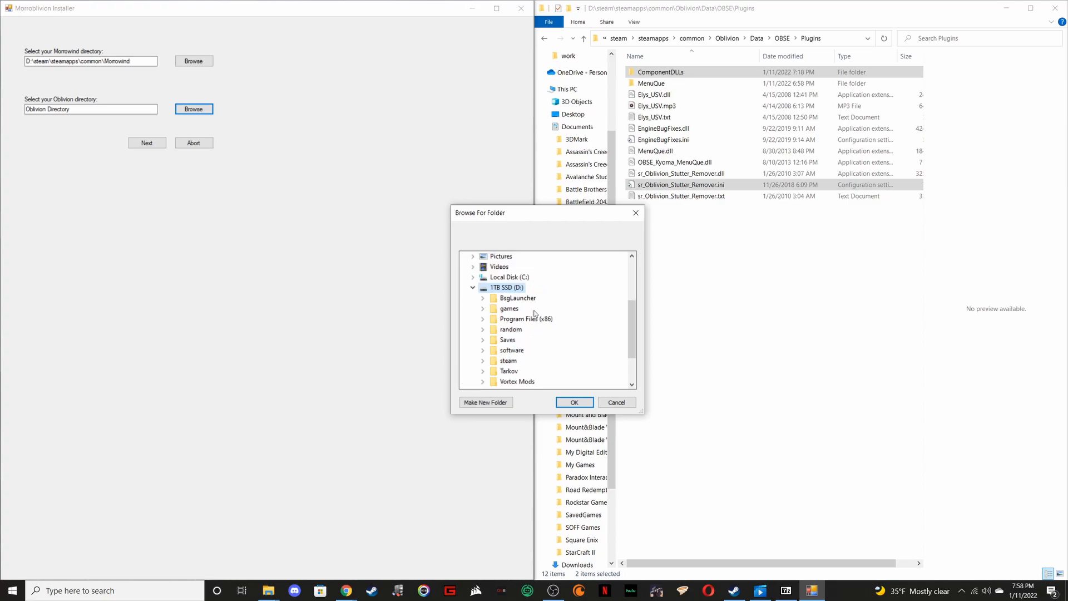
scroll(539, 328, down, 1)
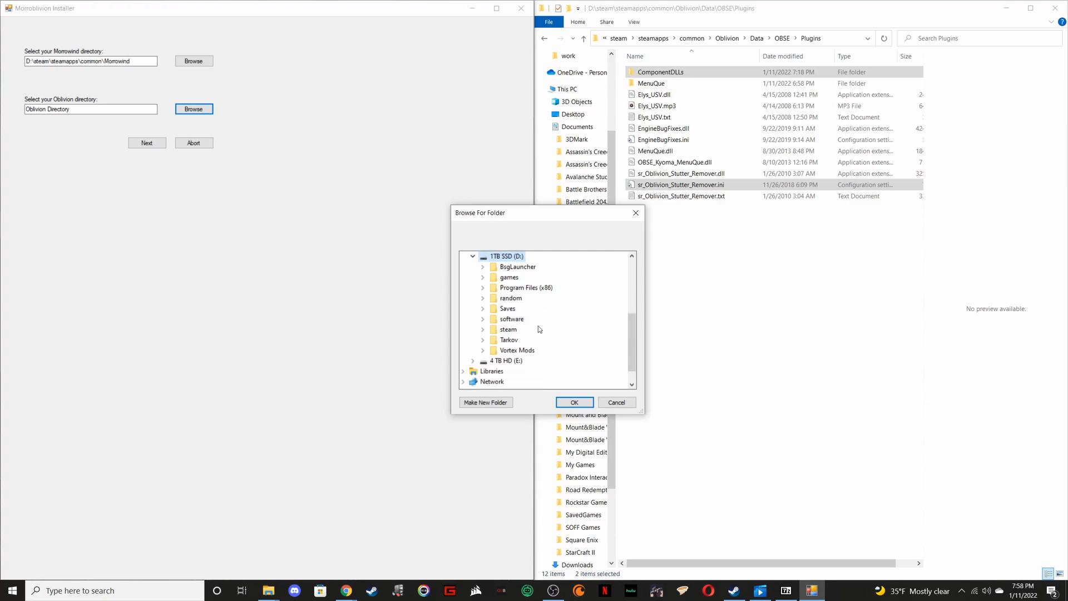
click(510, 331)
scroll(539, 321, down, 2)
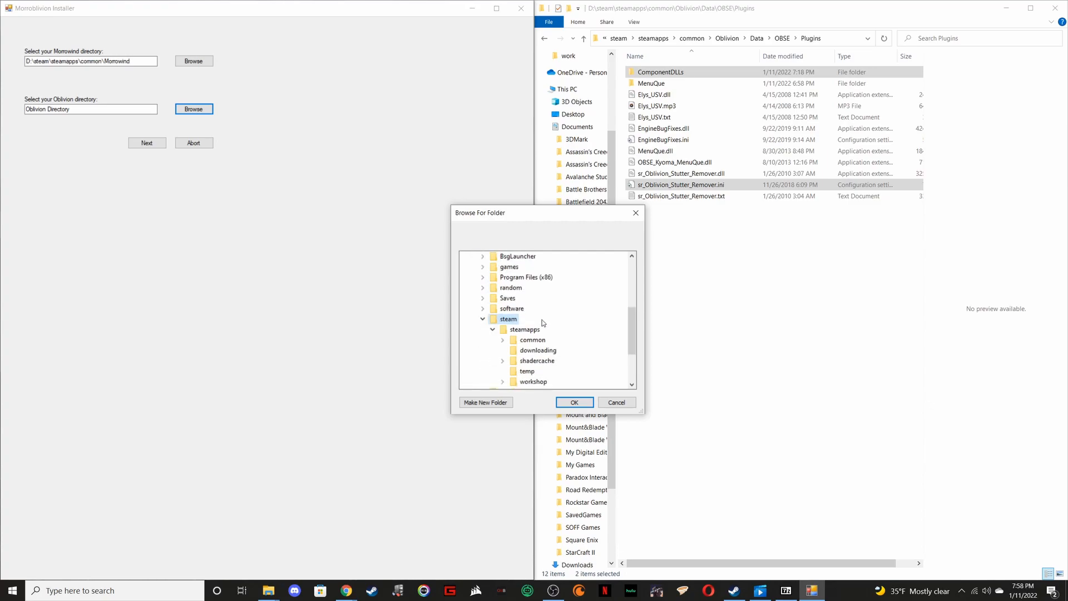
scroll(531, 322, down, 1)
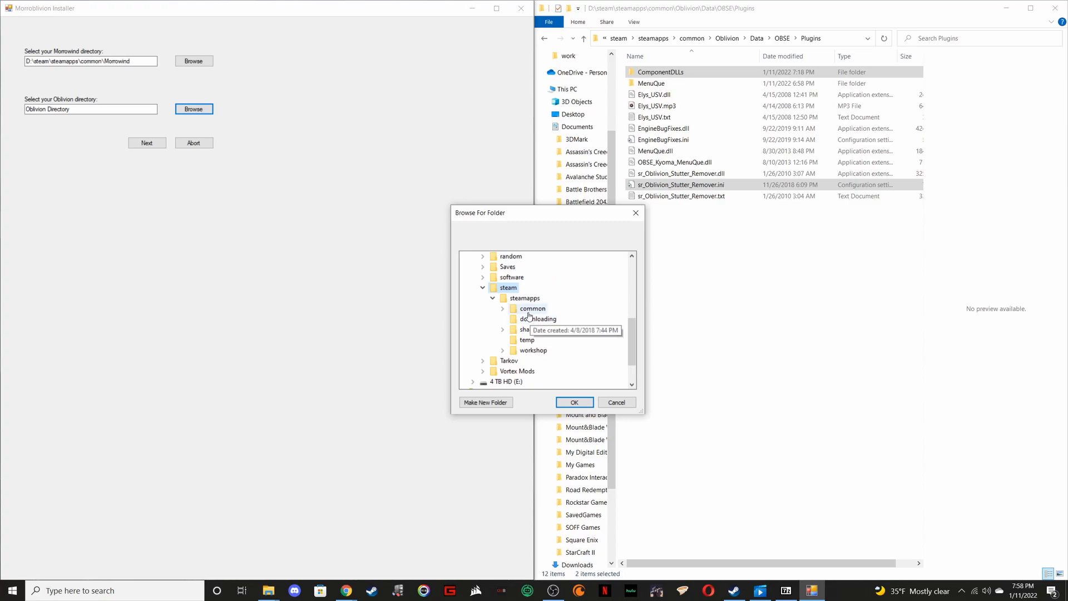
double_click(530, 310)
scroll(548, 351, down, 1)
double_click(542, 382)
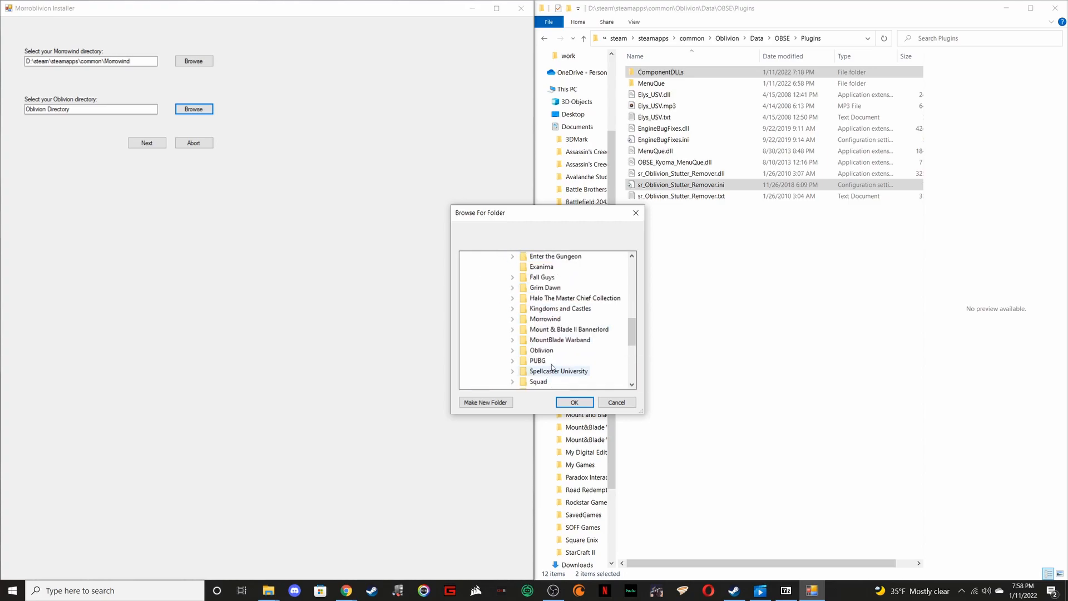
click(576, 402)
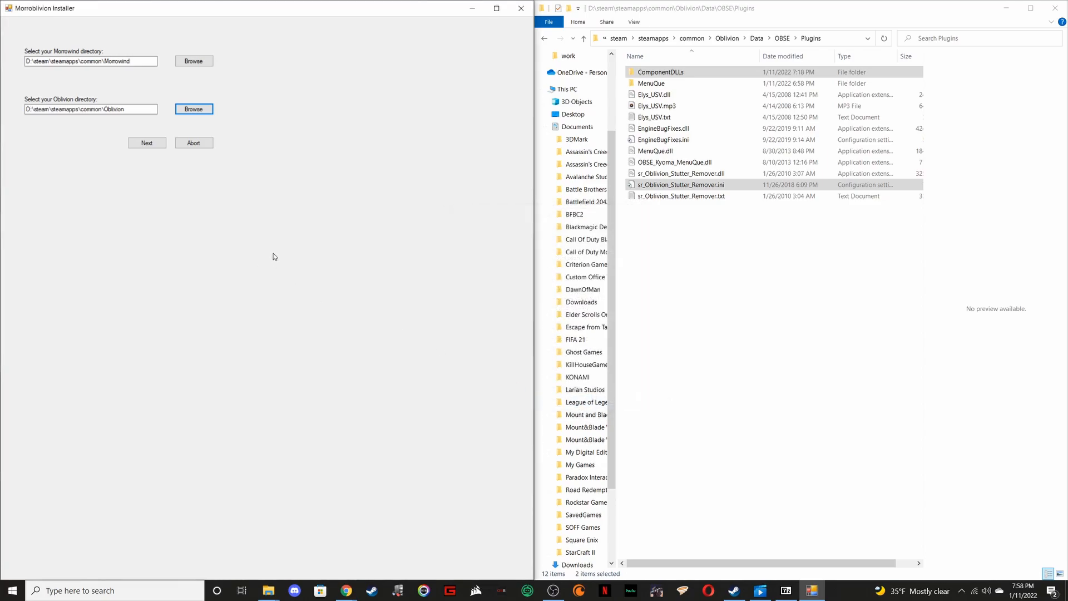
Run the Morroblivion installation with the selected Morrowind and Oblivion directories, and leave the installer
click(147, 143)
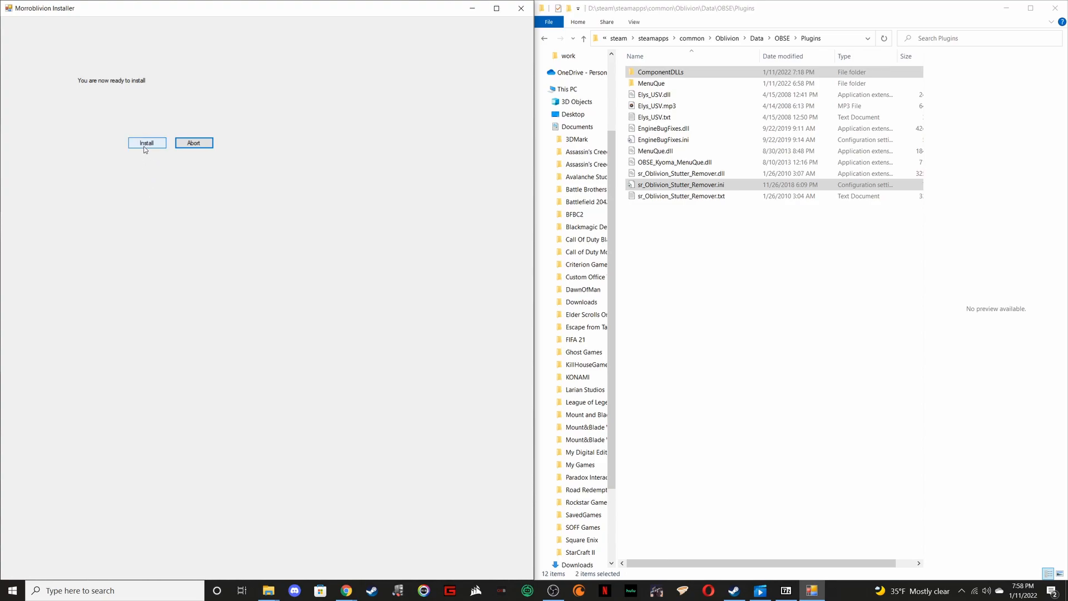
click(145, 144)
click(194, 143)
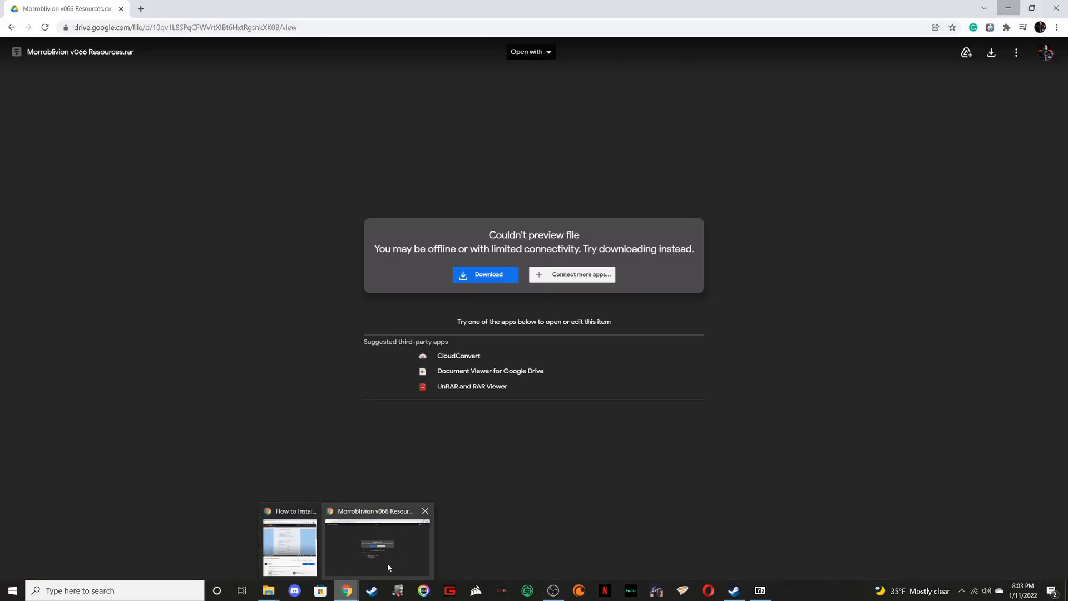
Download Morroblivion v066 Resources.rar from the Resources Google Drive mirror on the Morroblivion release page, accepting the download despite the virus scan warning
click(380, 543)
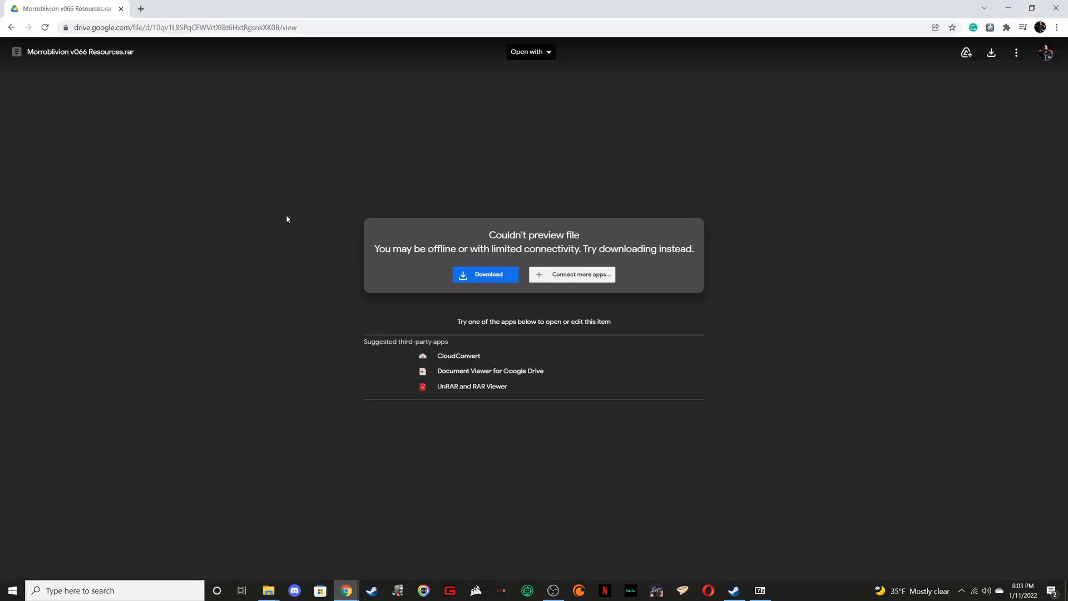
click(12, 27)
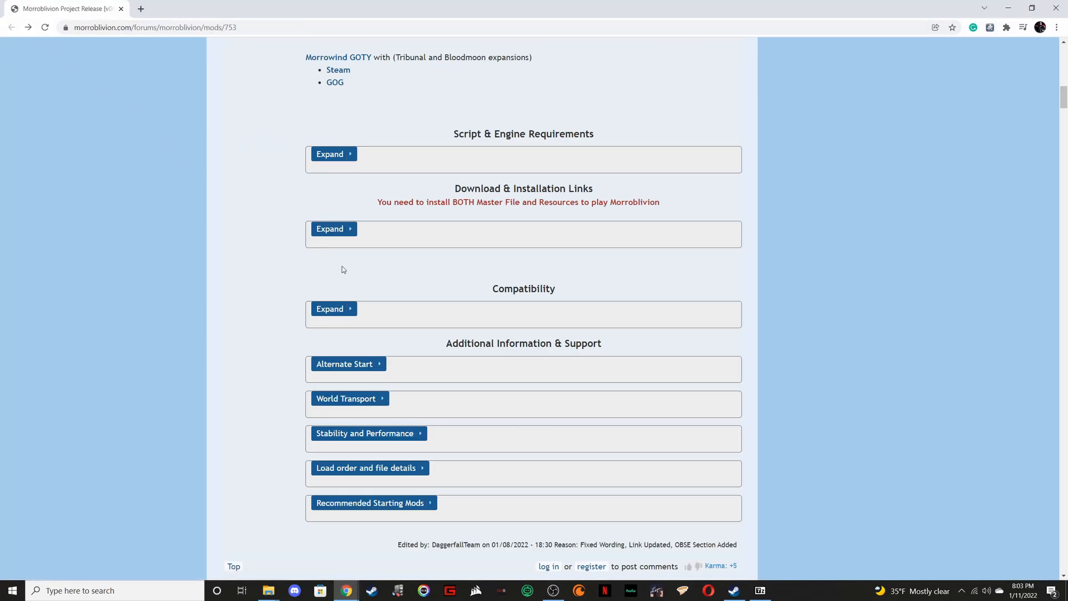
scroll(356, 247, up, 1)
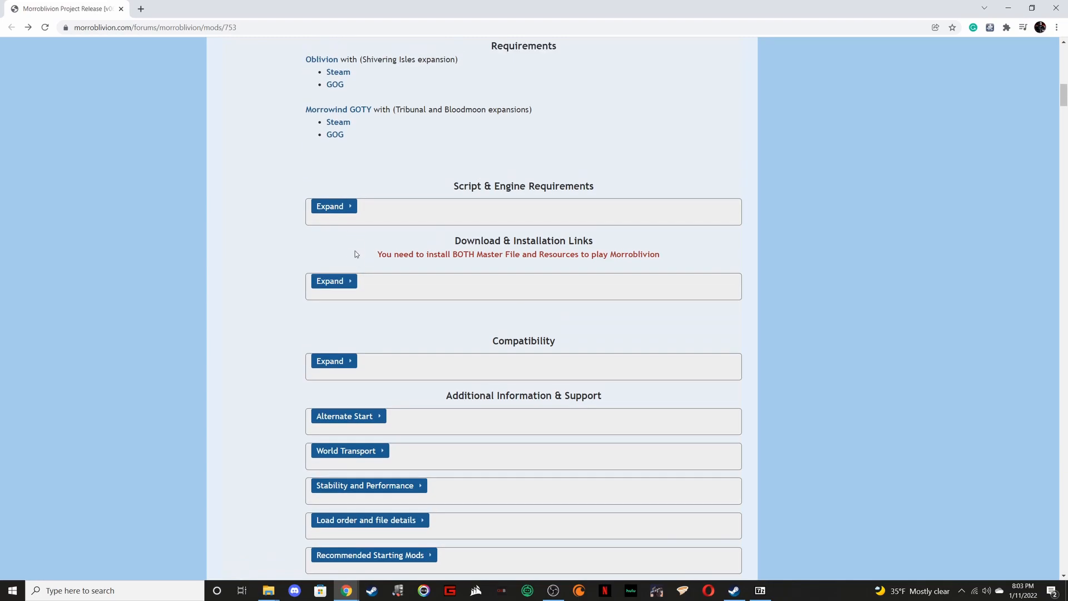
click(331, 281)
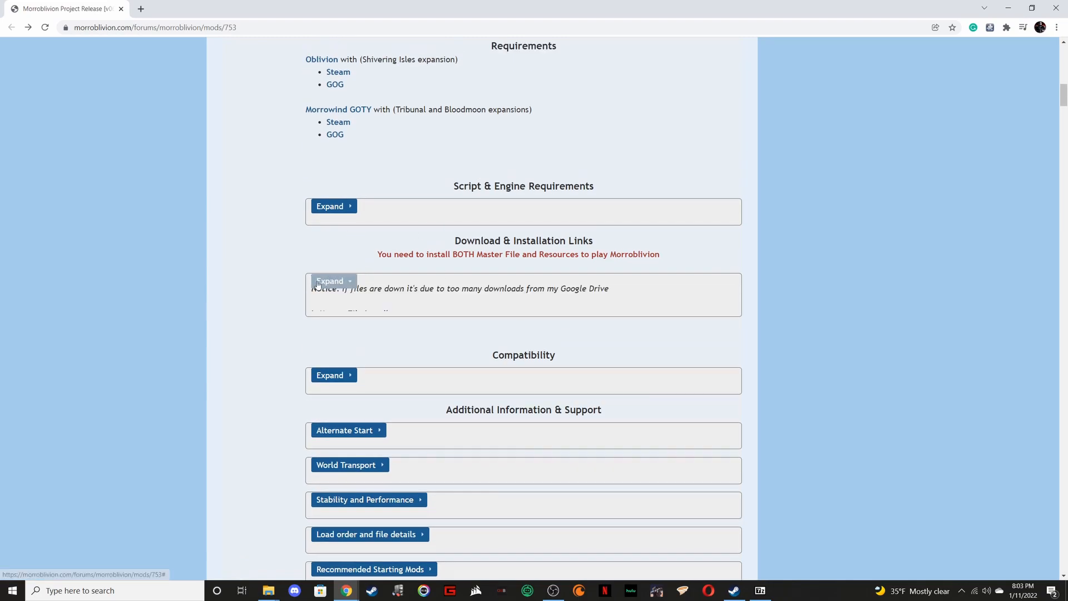
scroll(367, 332, down, 1)
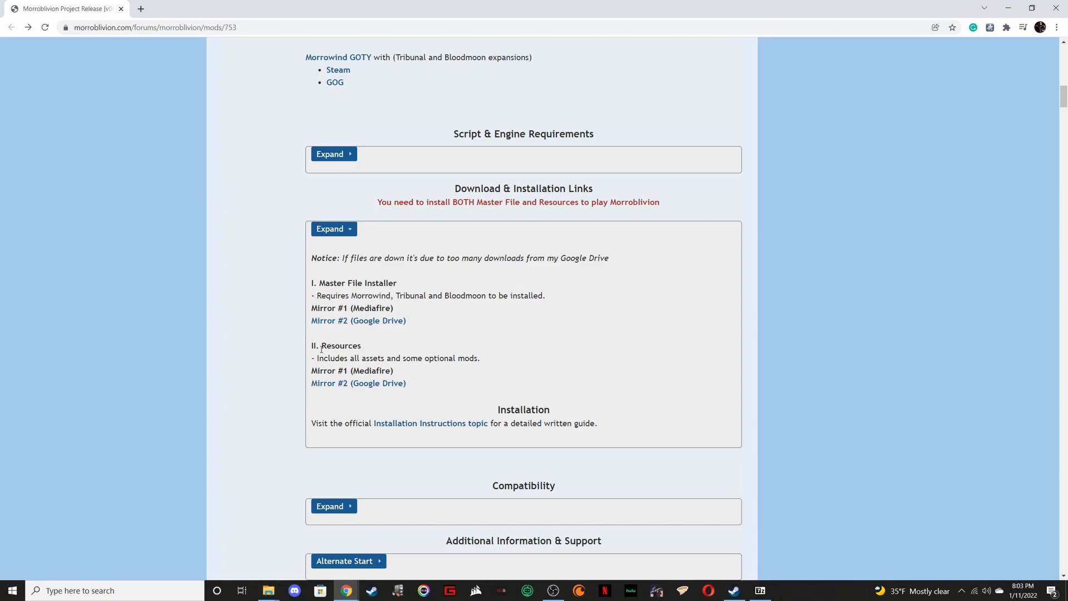
click(366, 385)
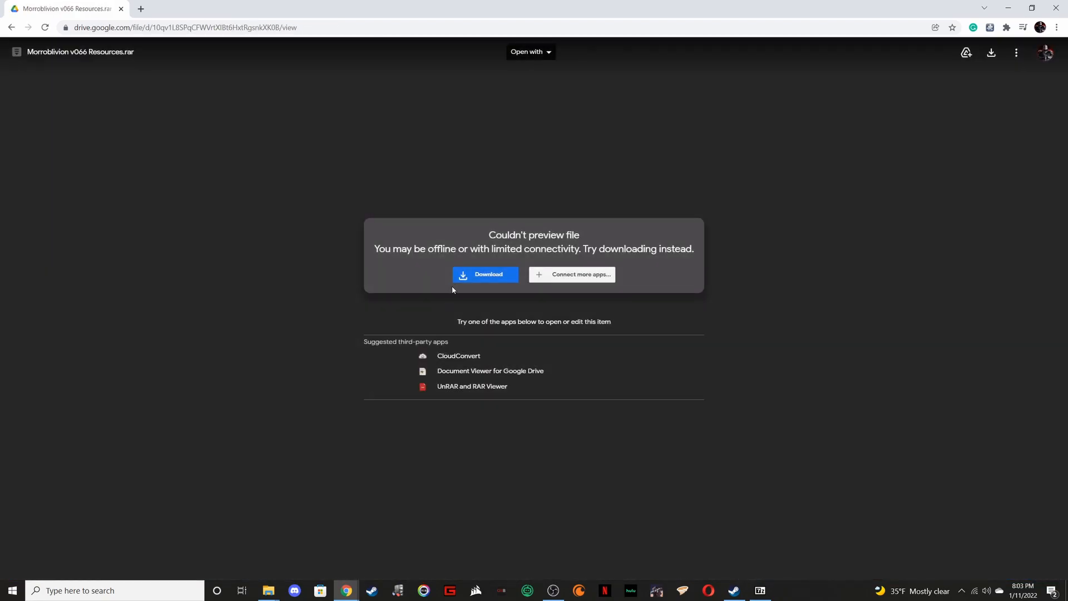
click(478, 277)
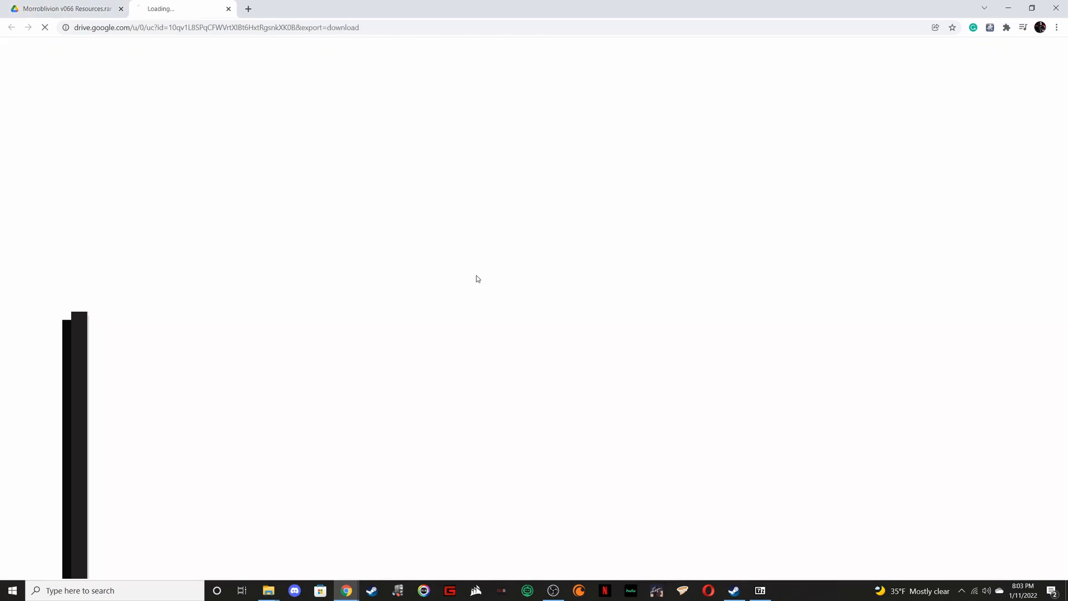
click(448, 142)
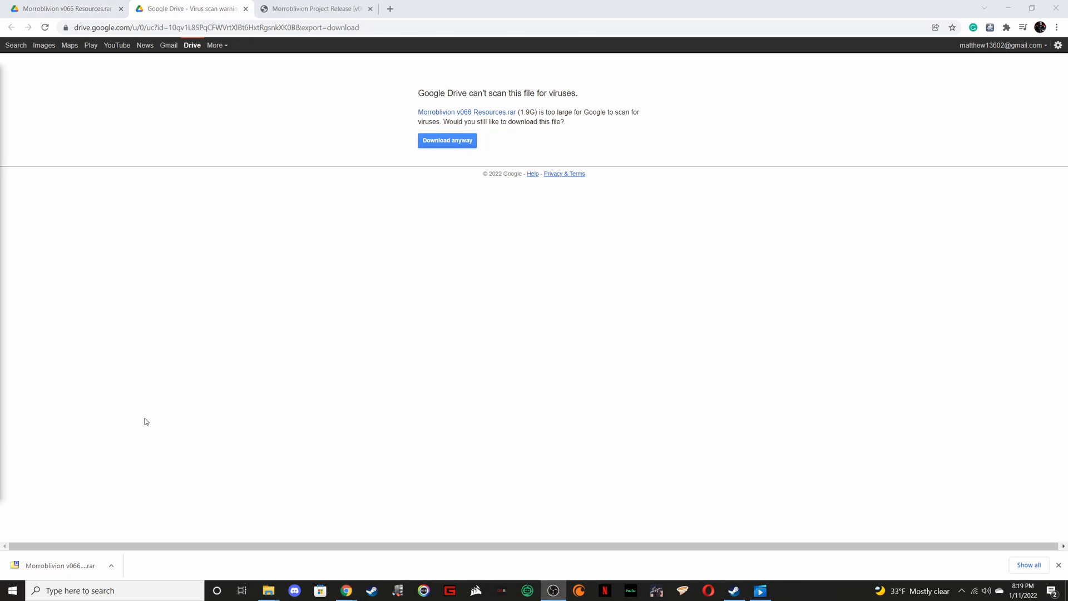
Open the downloaded Resources archive in 7-Zip, minimize the browser, and dock the archive window beside File Explorer
click(111, 565)
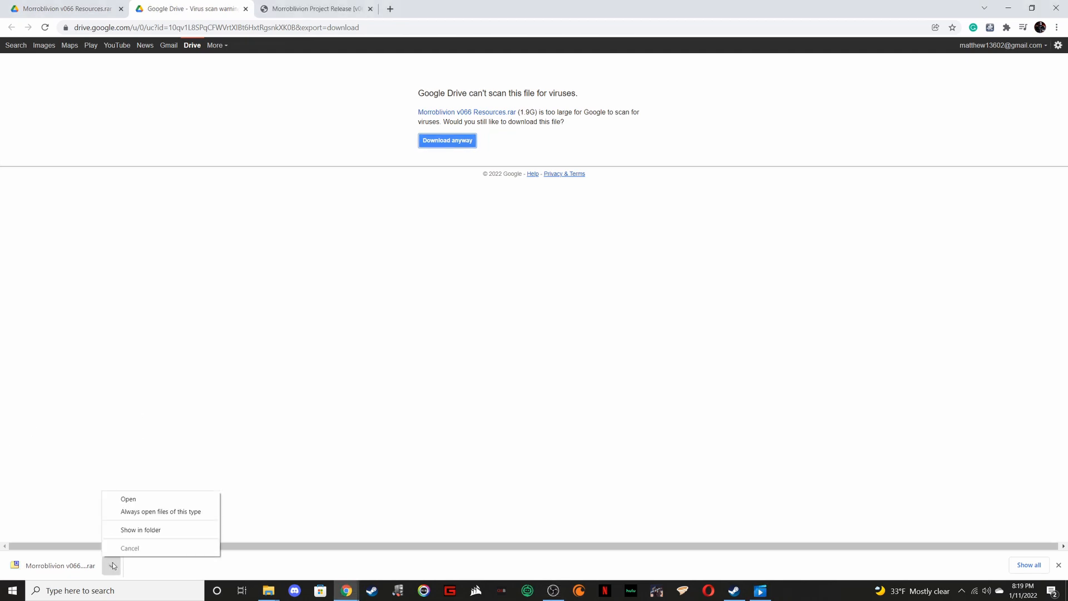
click(138, 499)
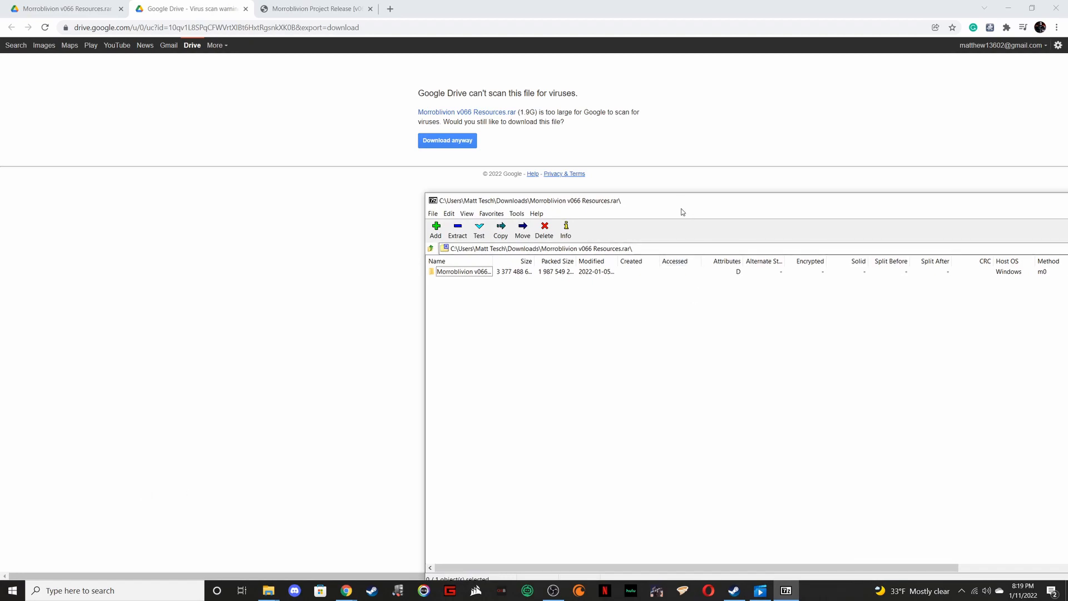
drag(728, 201, 424, 124)
click(1009, 8)
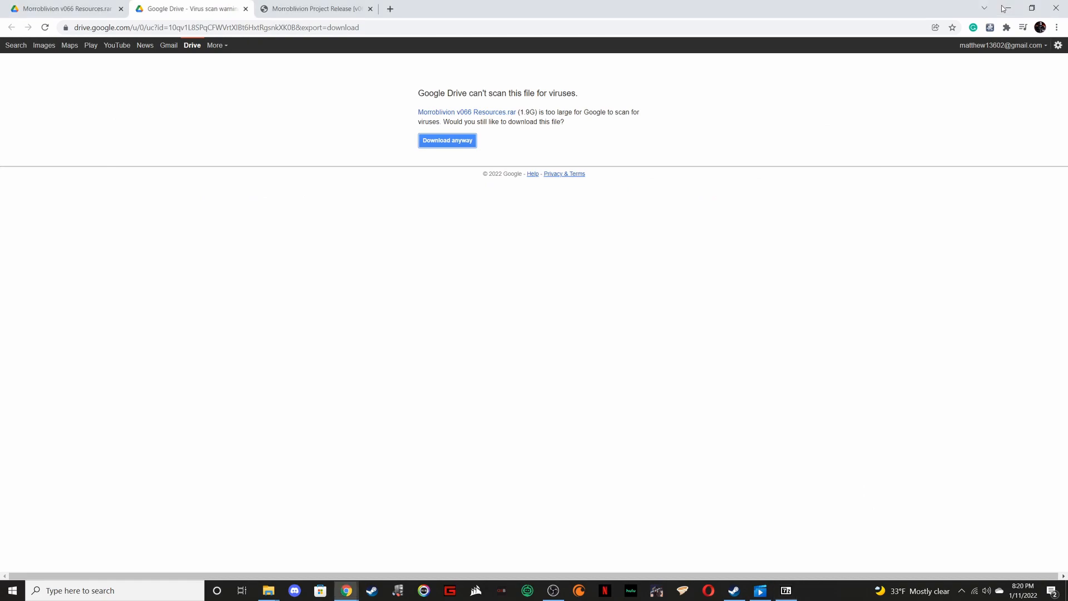
drag(654, 127, 4, 85)
Extract all contents of the archive's 00 Core folder into Oblivion's Data folder
double_click(23, 80)
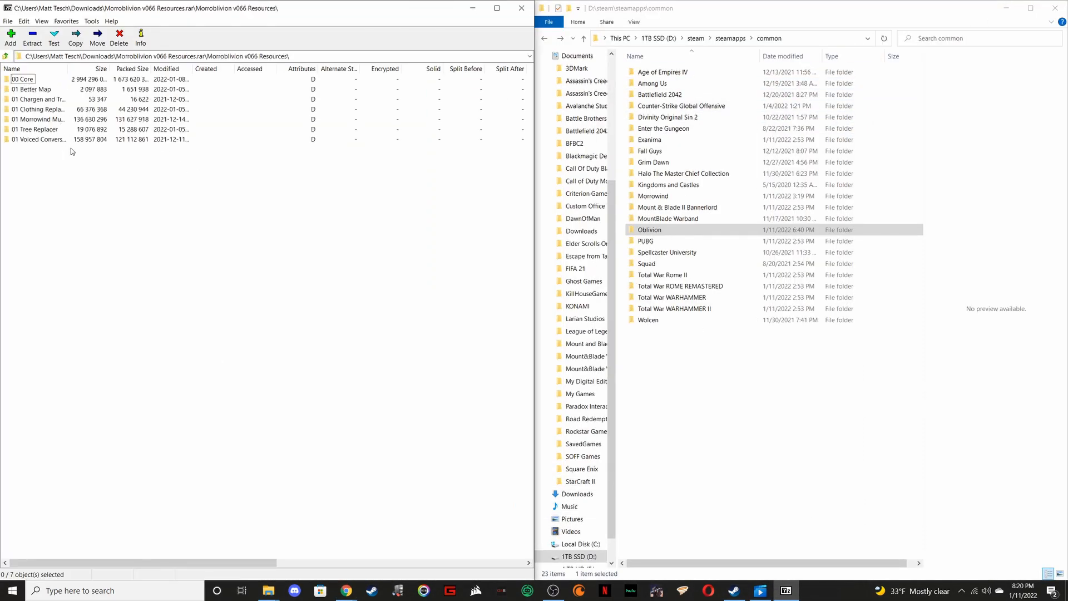
double_click(25, 83)
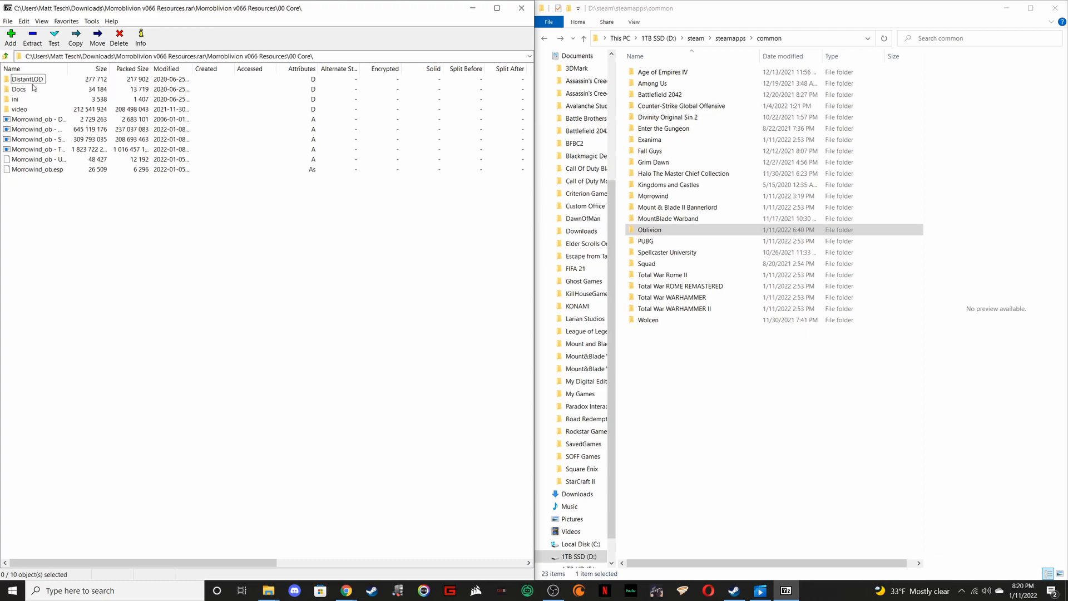
click(654, 232)
double_click(657, 233)
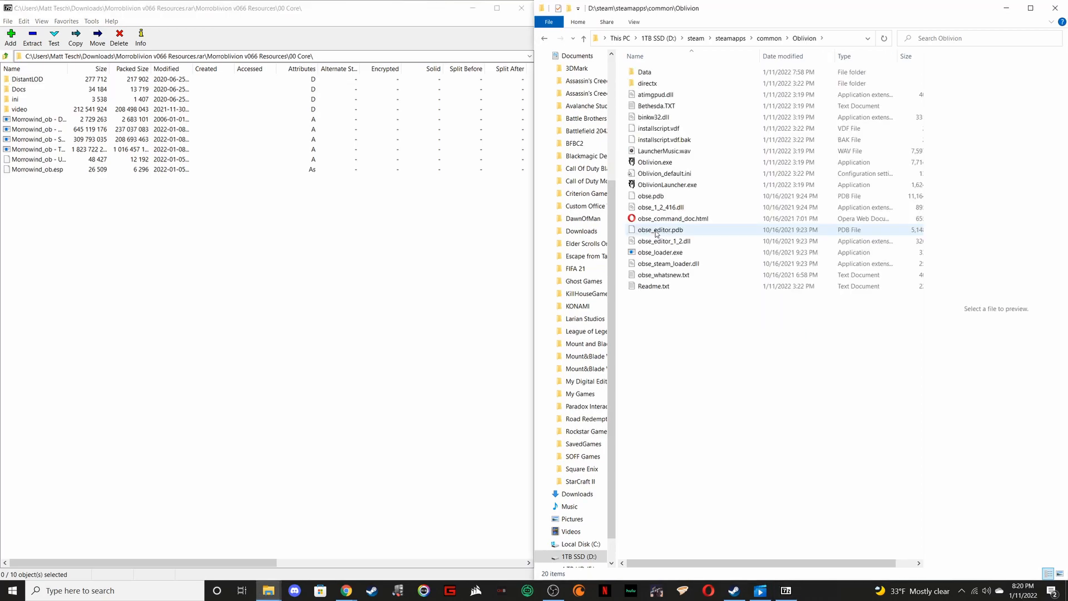
double_click(647, 74)
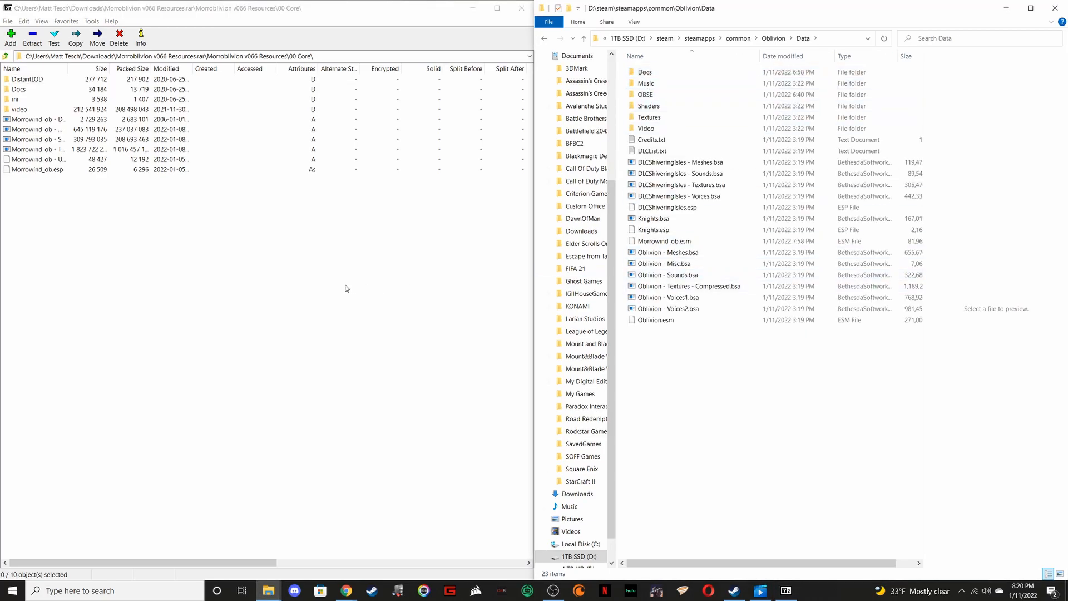
drag(63, 247, 722, 377)
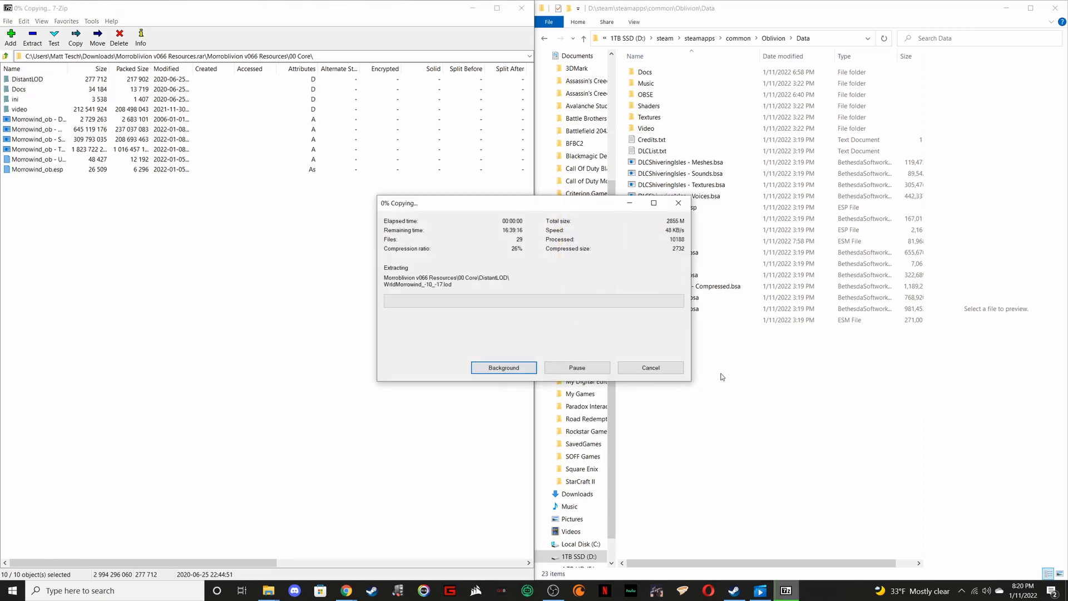
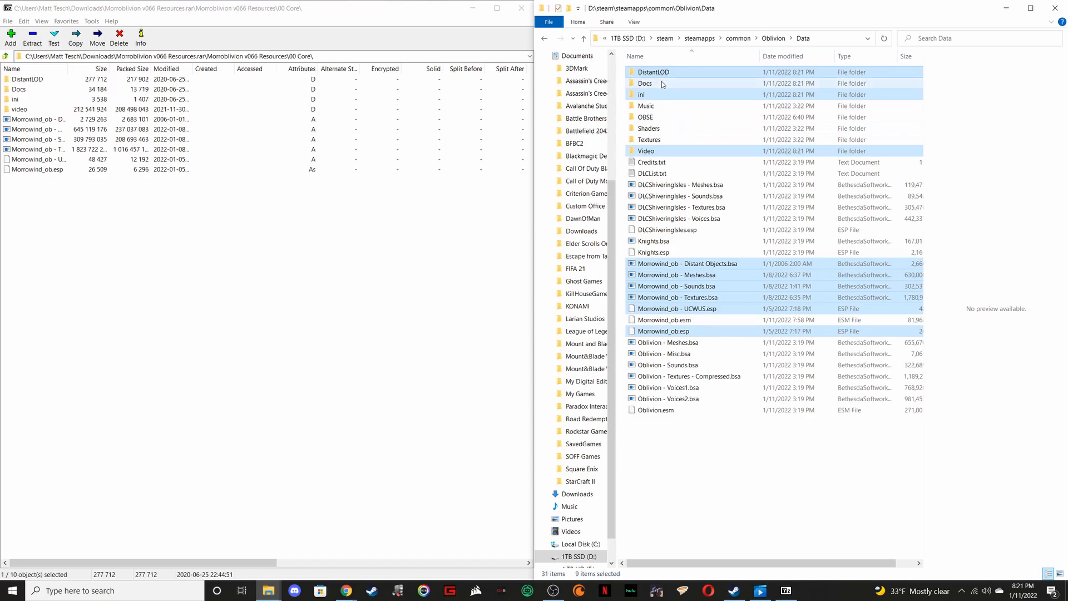
click(342, 260)
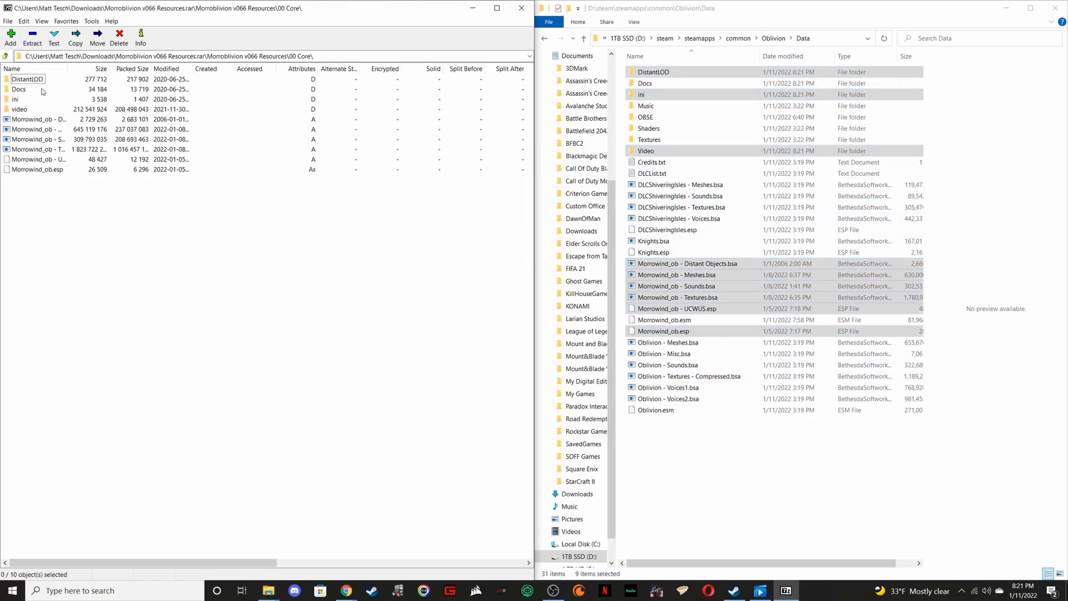
Extract the Chargen and Transport ESP from the archive's 01 Chargen and Transport Mod folder into Oblivion's Data folder
click(545, 39)
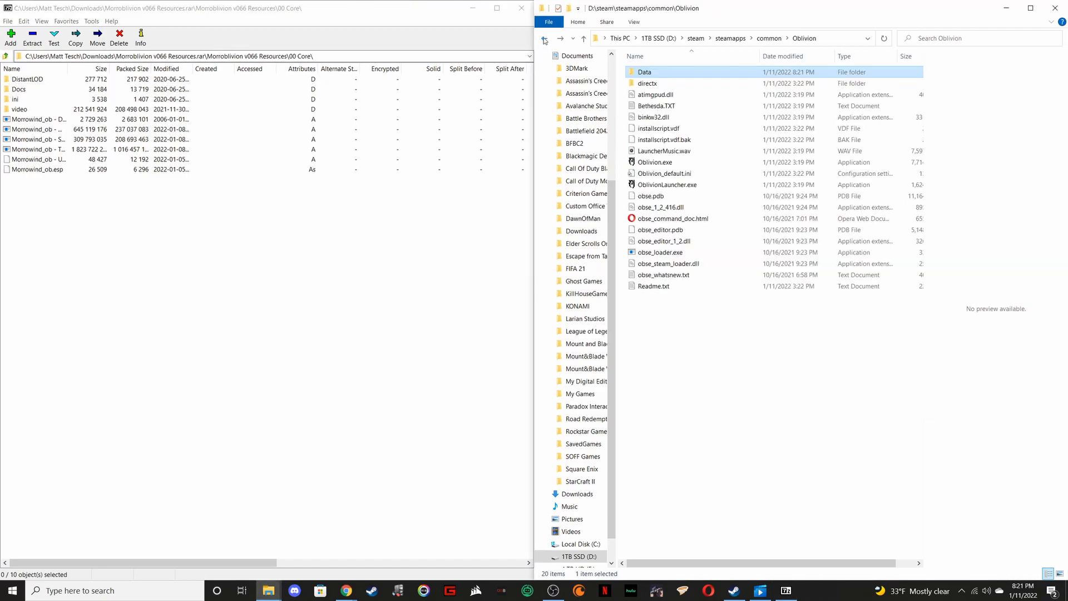
click(545, 39)
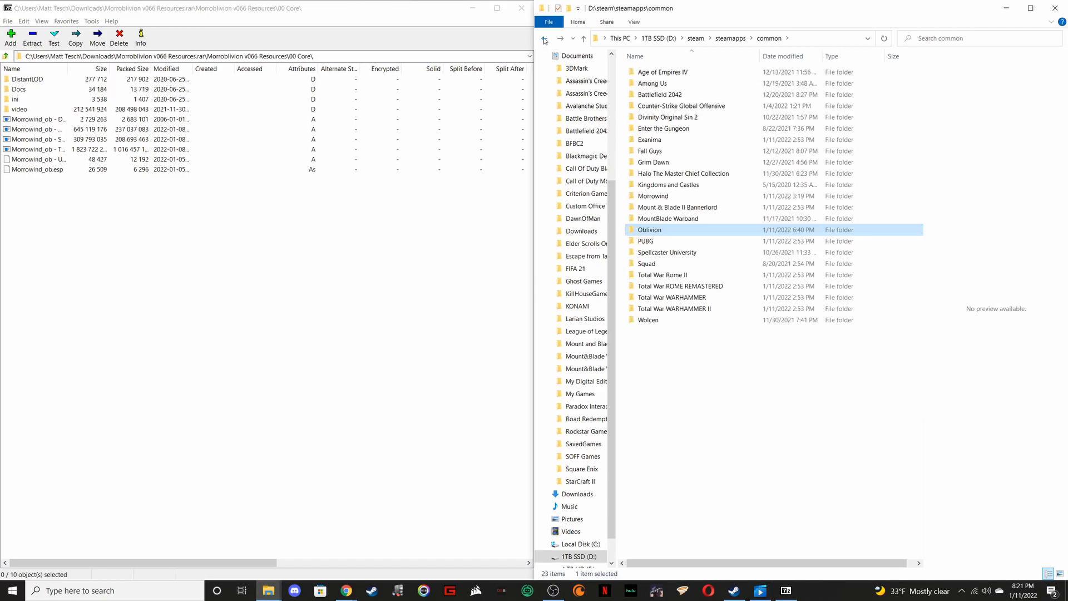
click(6, 56)
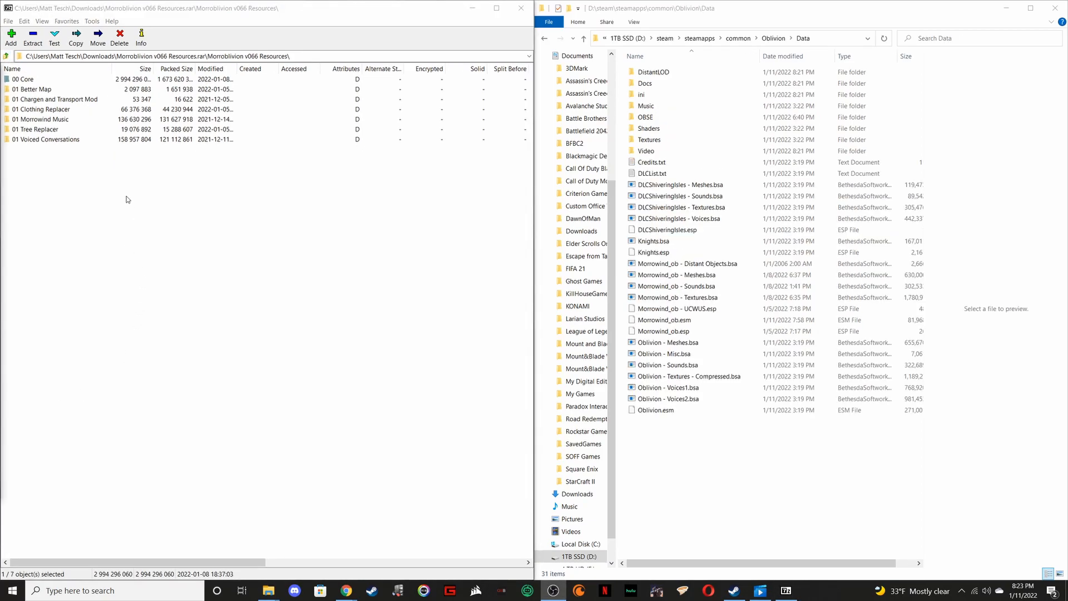
double_click(87, 101)
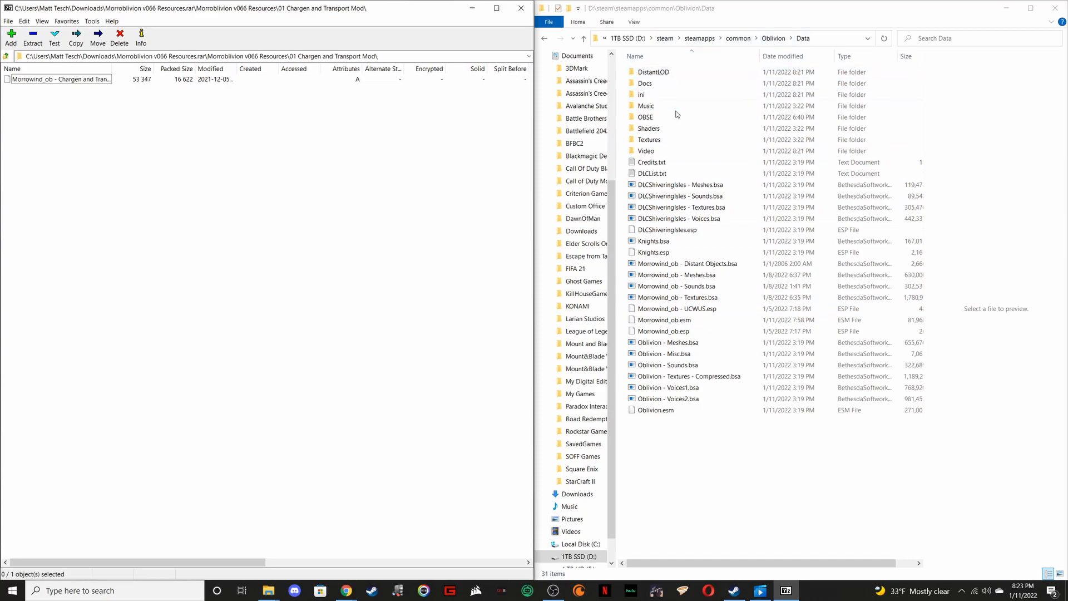
click(545, 39)
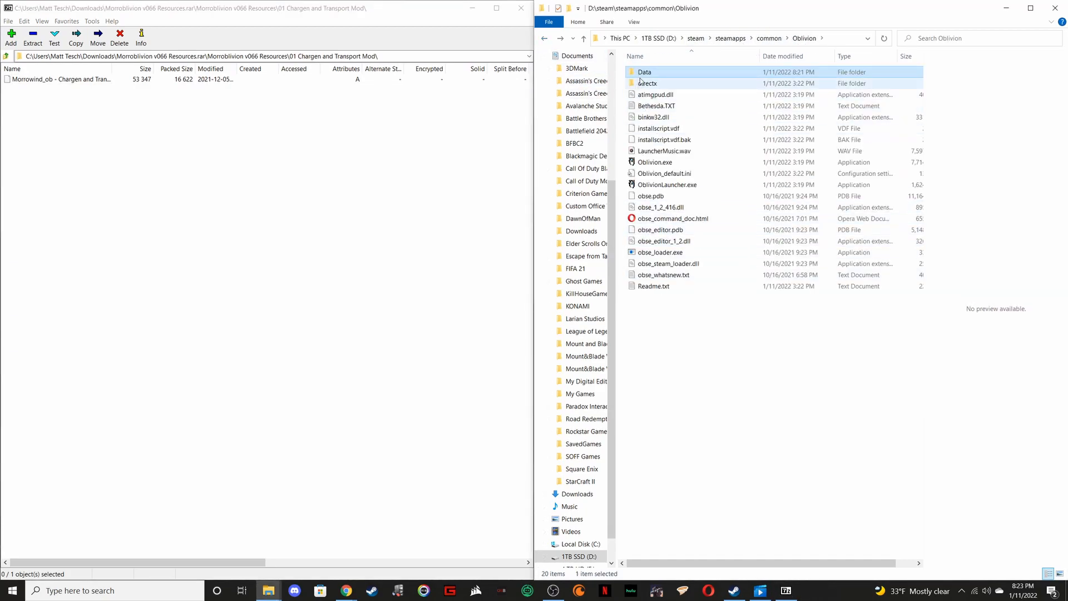
click(545, 39)
double_click(672, 233)
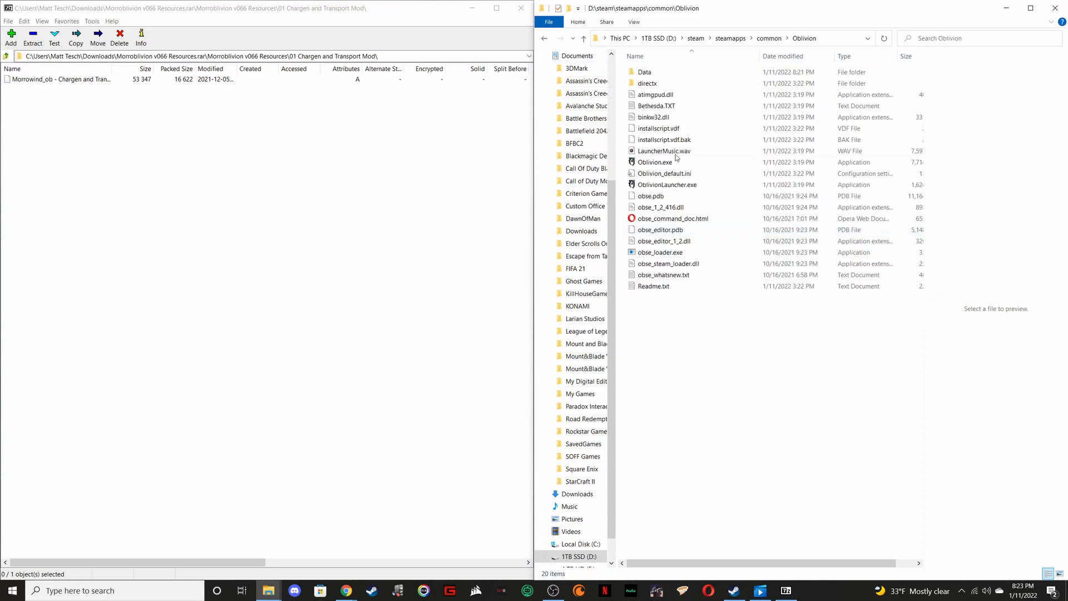
double_click(646, 73)
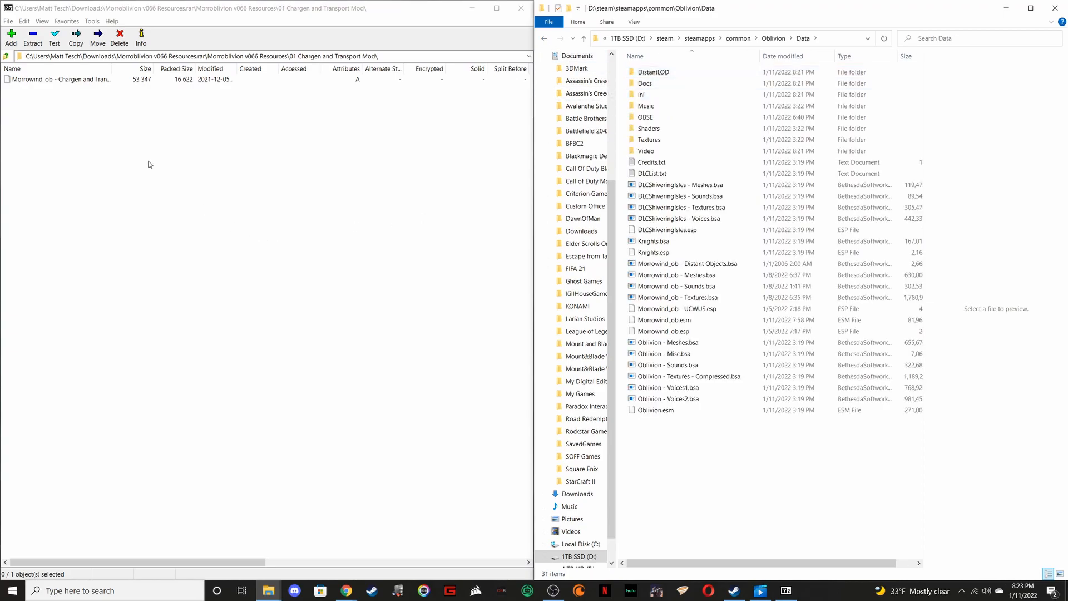
drag(42, 83, 718, 467)
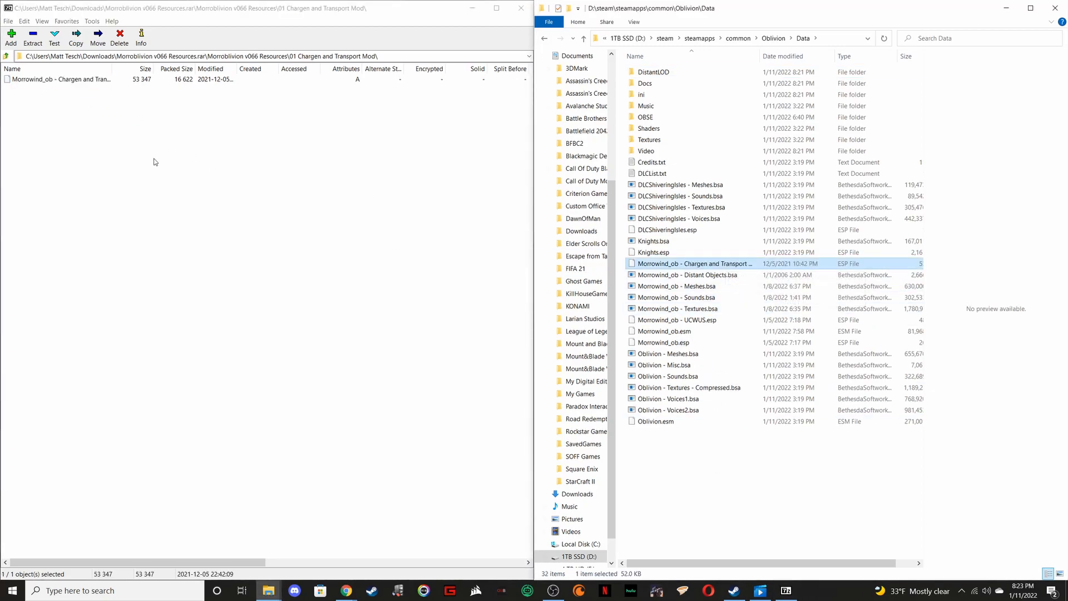
Extract Morrowind_ob - Conversation.bsa and Morrowind_ob - Conversation.esp from the 01 Voiced Conversations folder into Oblivion's Data folder
click(6, 57)
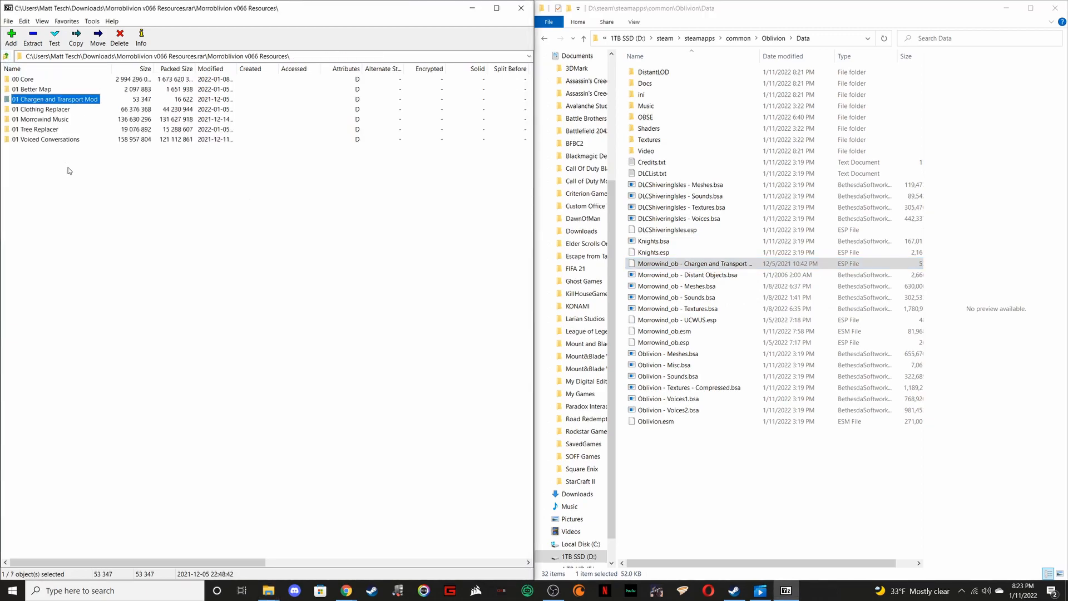
double_click(49, 140)
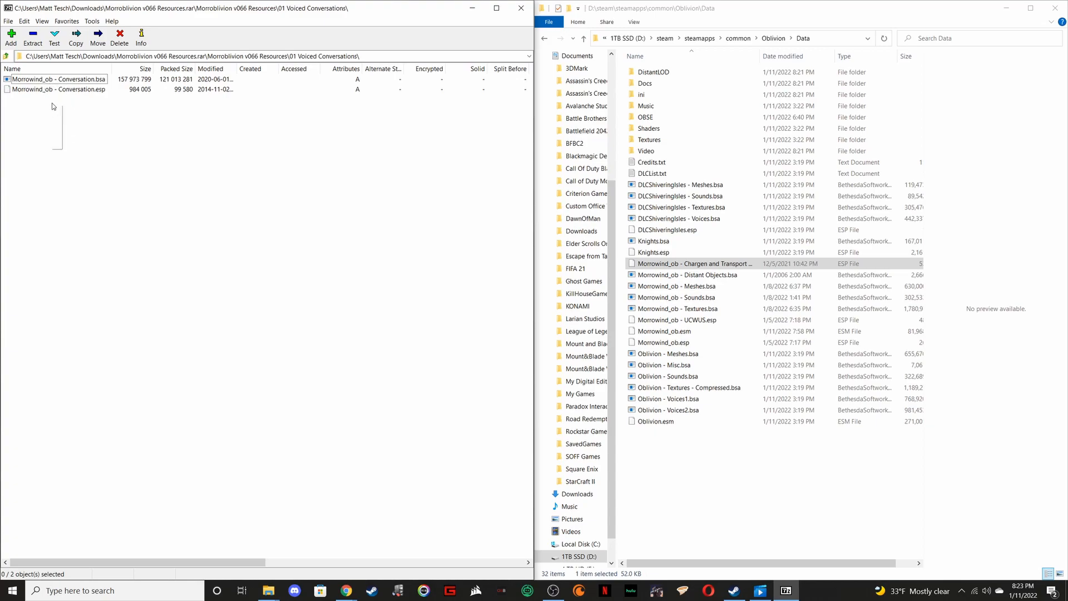
drag(58, 119, 42, 80)
drag(374, 177, 706, 471)
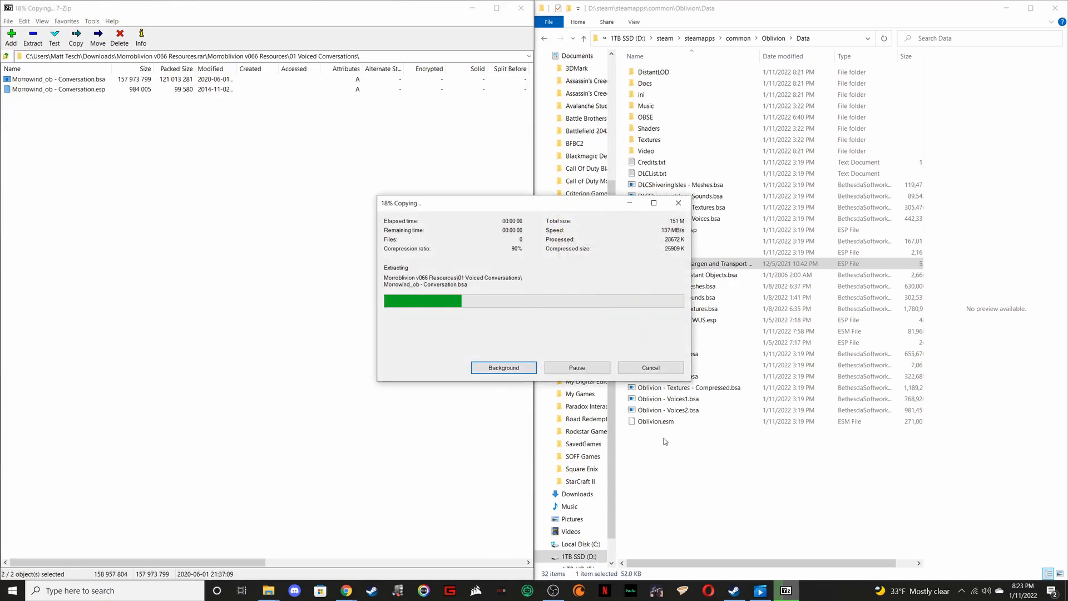
click(203, 194)
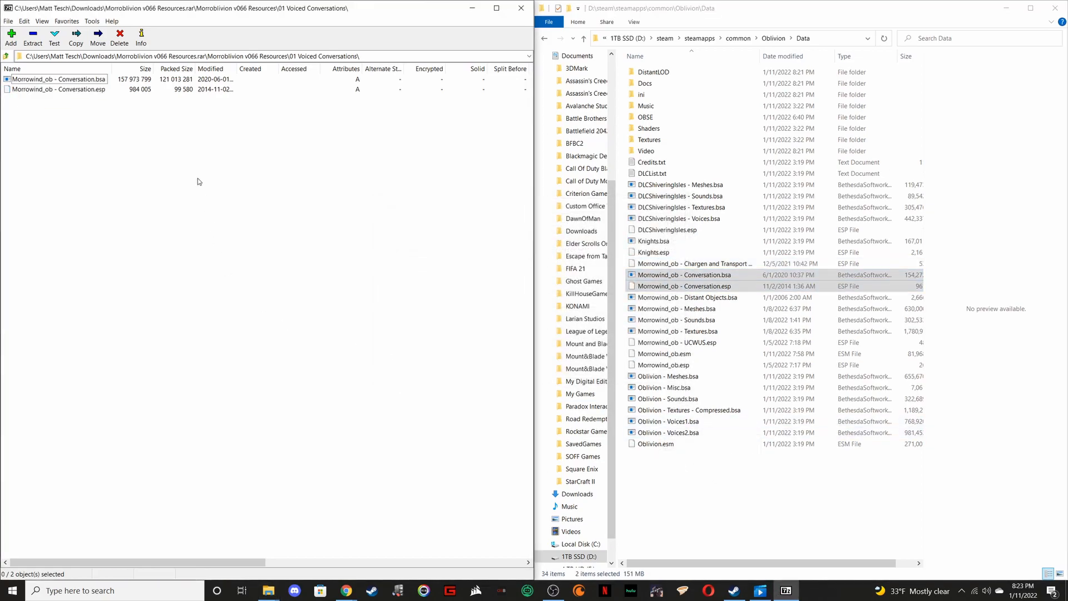
click(6, 56)
click(5, 57)
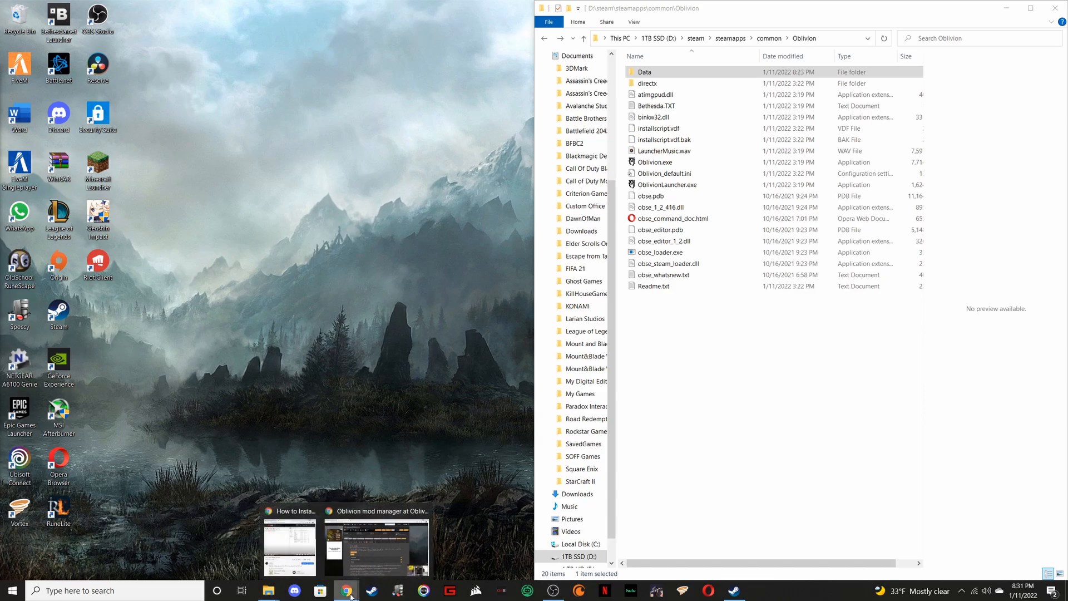
Switch to the browser and download obmm 1_1_12 full installer manually from the mod's files page, using the free slow download
click(365, 577)
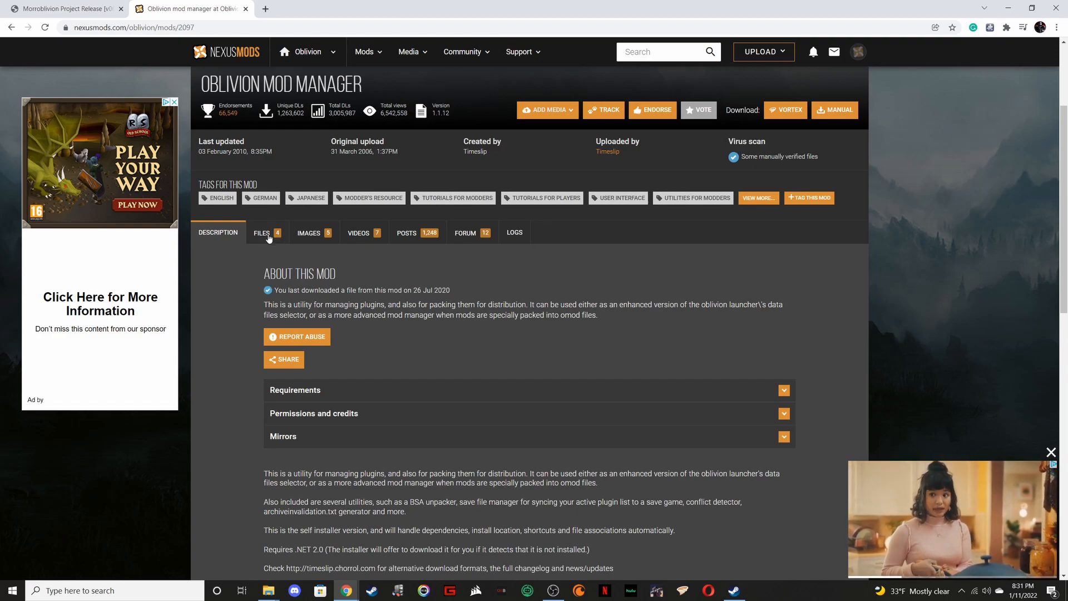
click(271, 238)
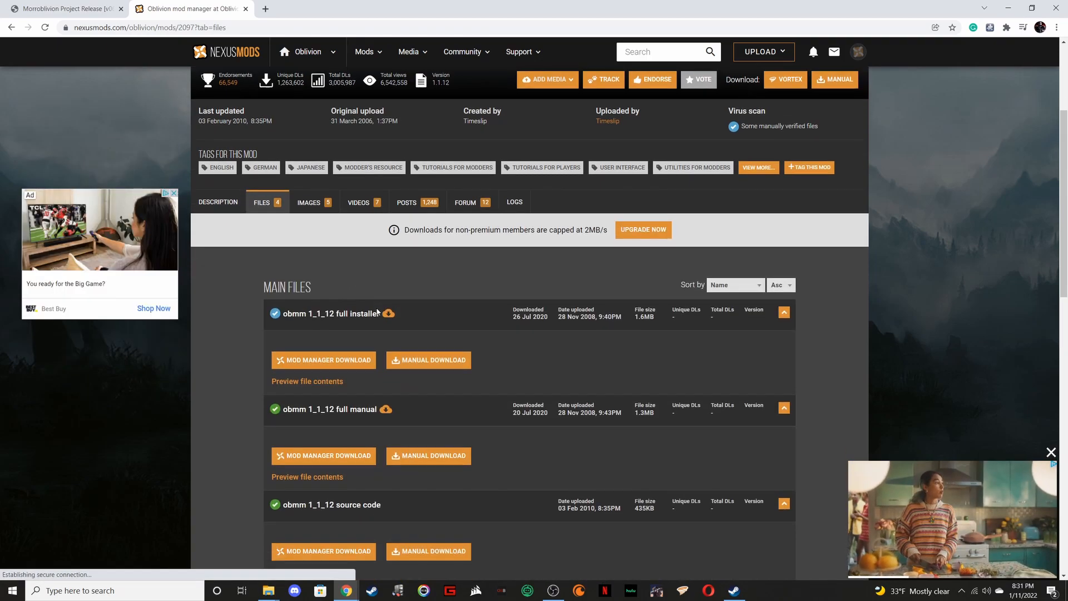
scroll(378, 312, down, 2)
click(431, 287)
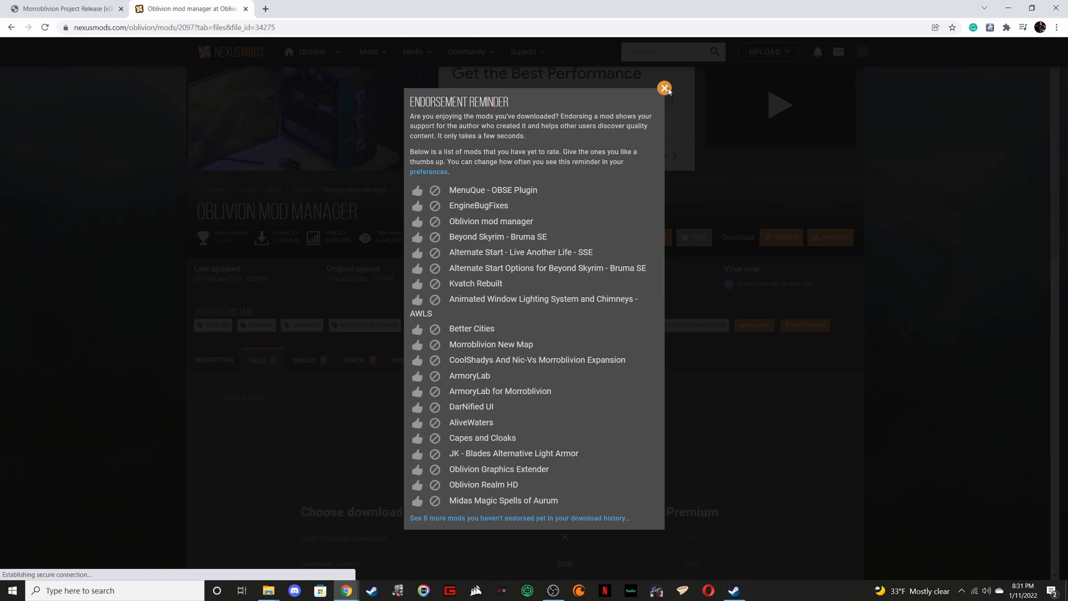
click(664, 89)
scroll(389, 452, down, 5)
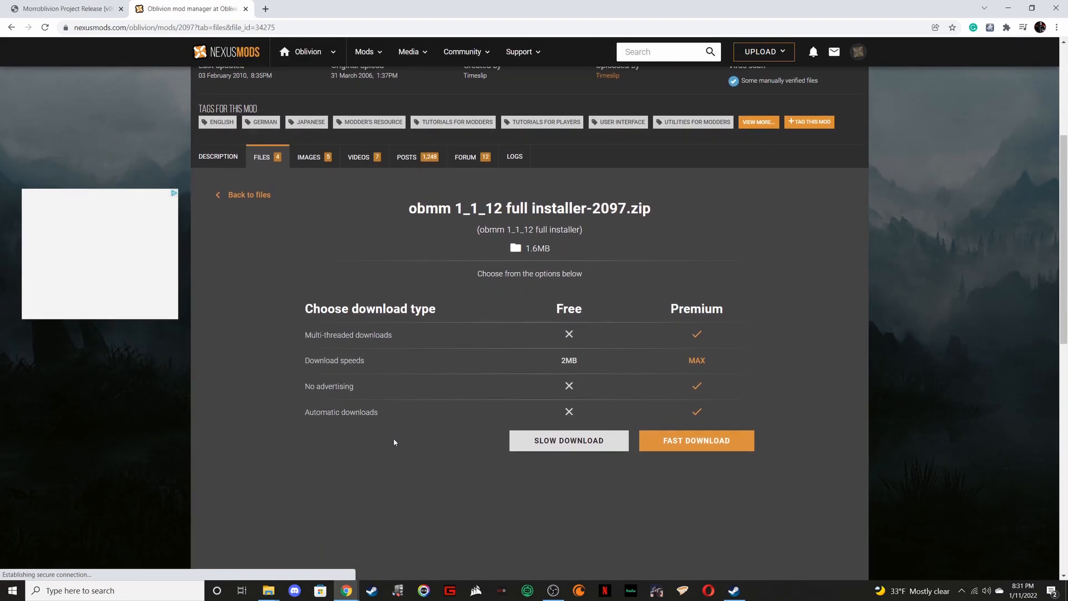
scroll(478, 421, up, 3)
scroll(512, 427, down, 1)
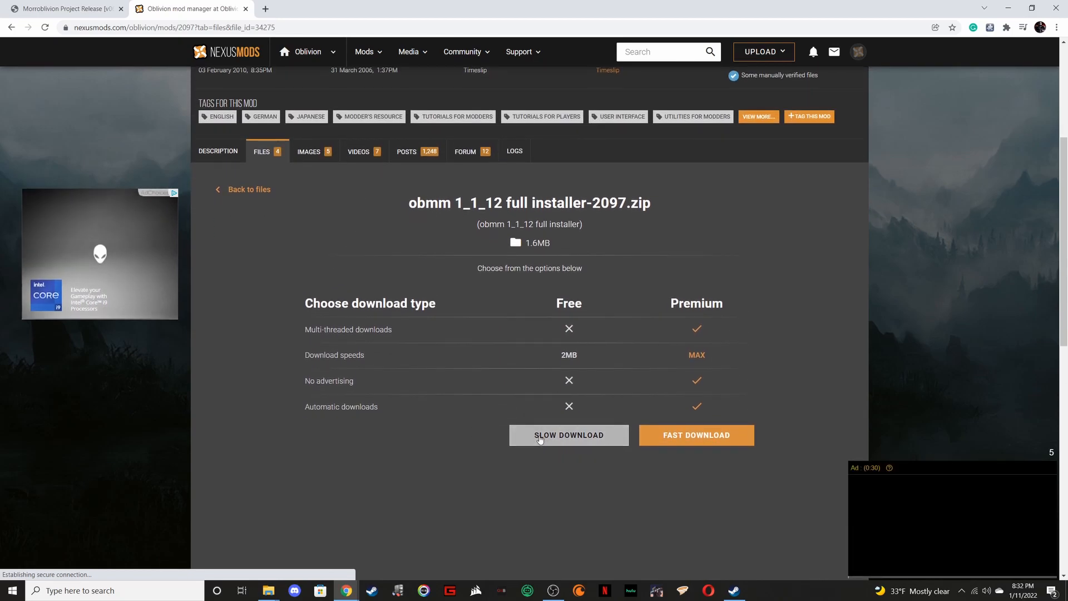
click(548, 432)
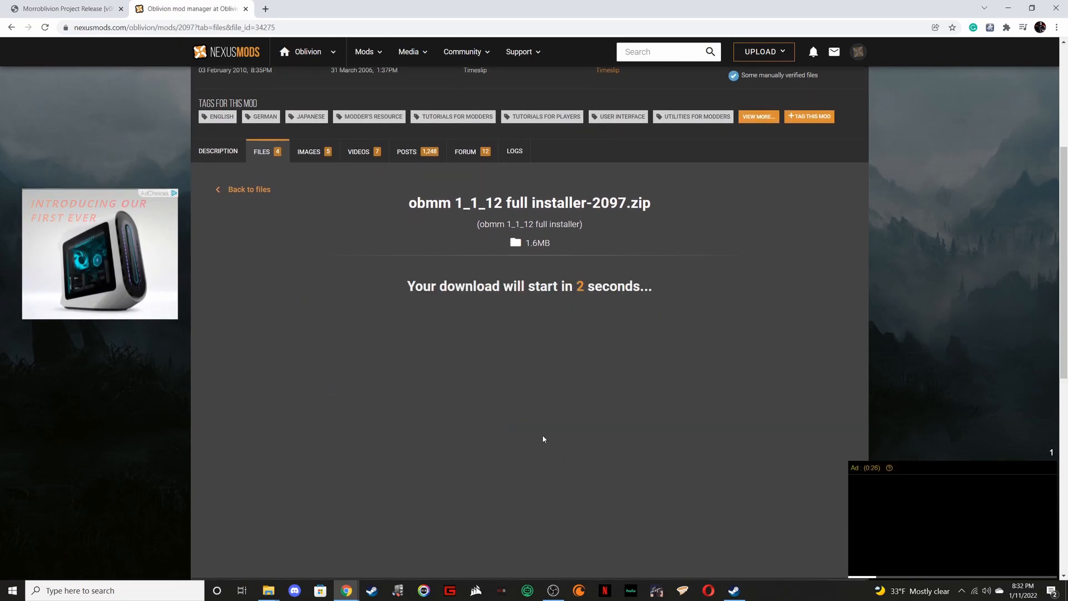
click(1050, 453)
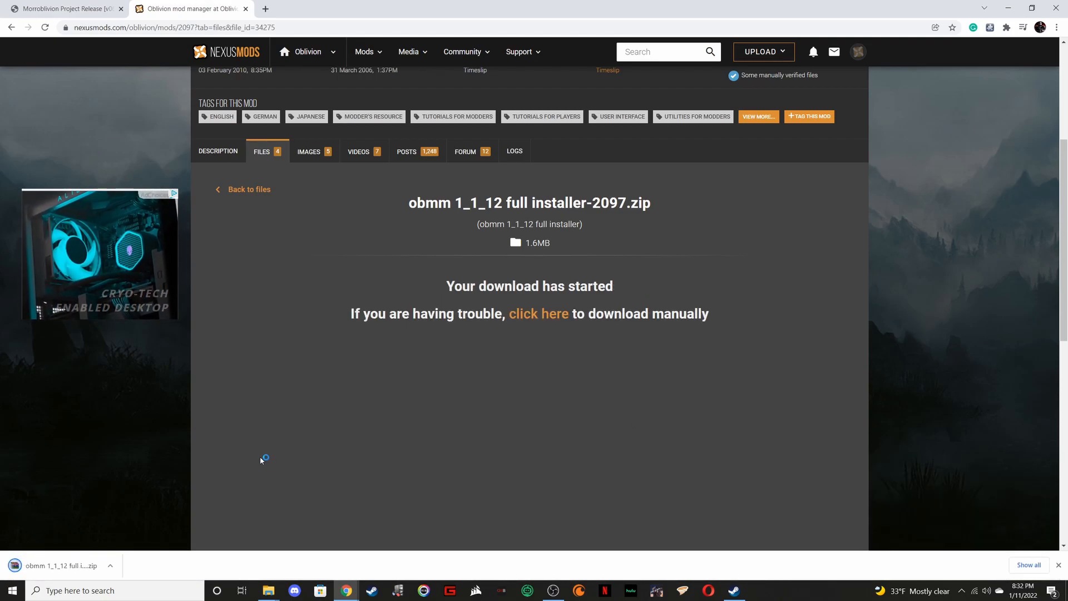
Open the downloaded obmm archive in WinRAR, minimize the browser, and dock the archive window beside File Explorer
click(111, 566)
click(142, 502)
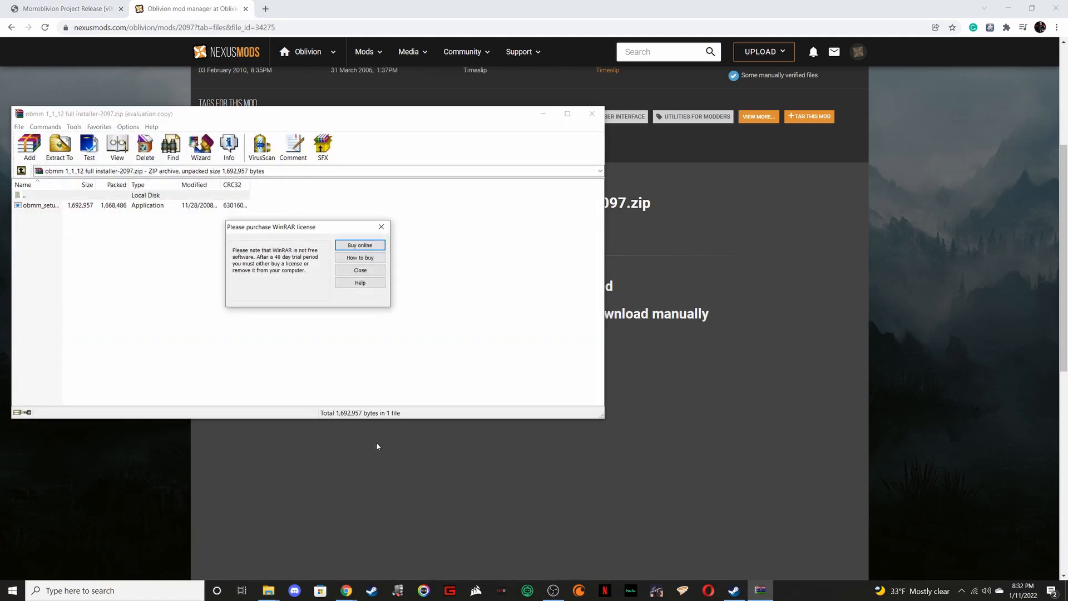
click(382, 227)
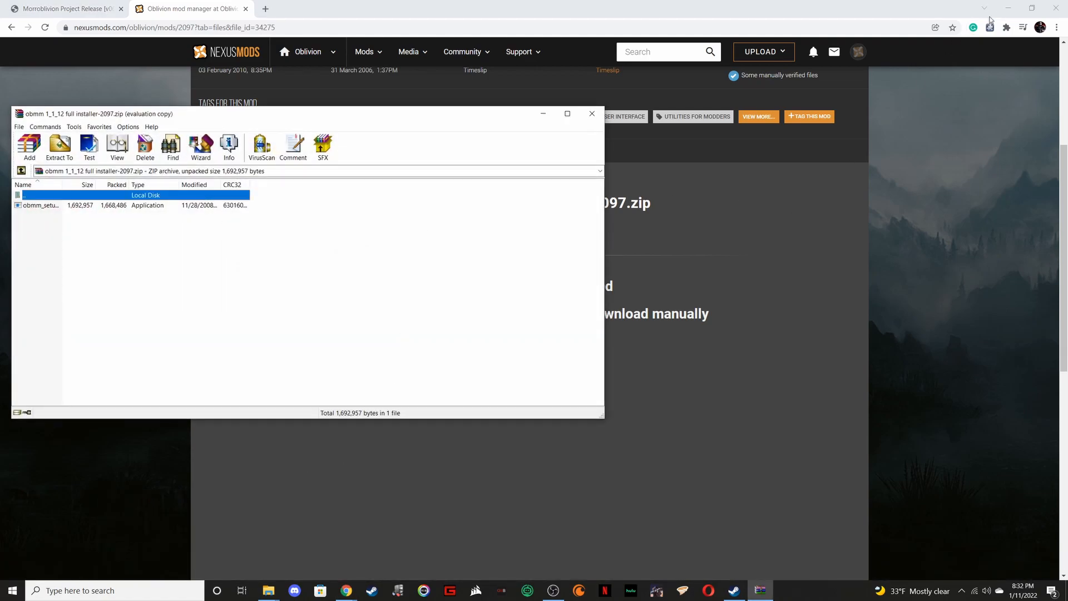
click(1008, 7)
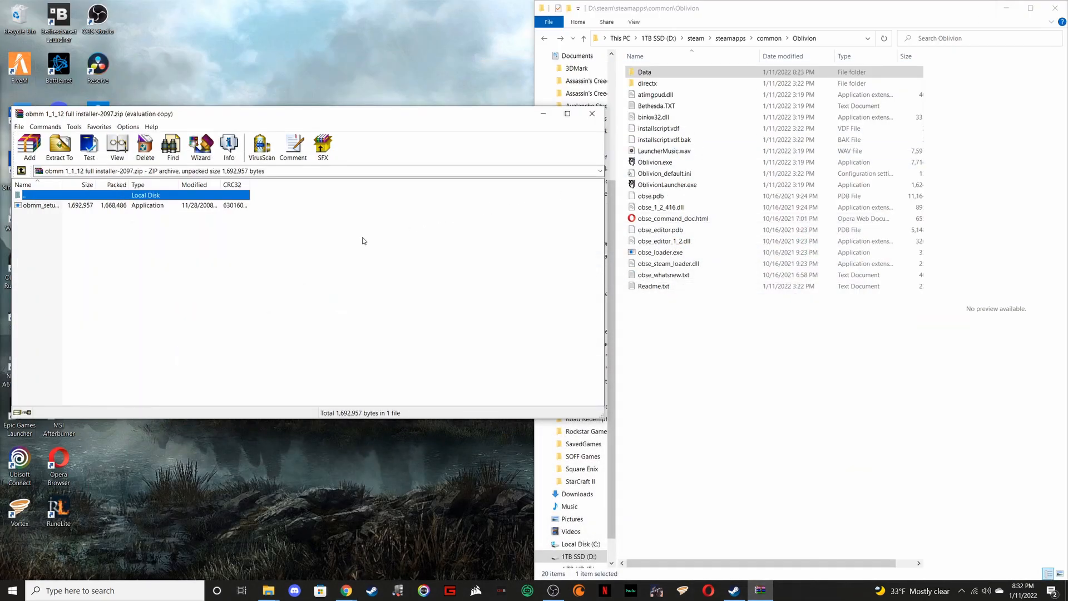
drag(422, 119, 1, 161)
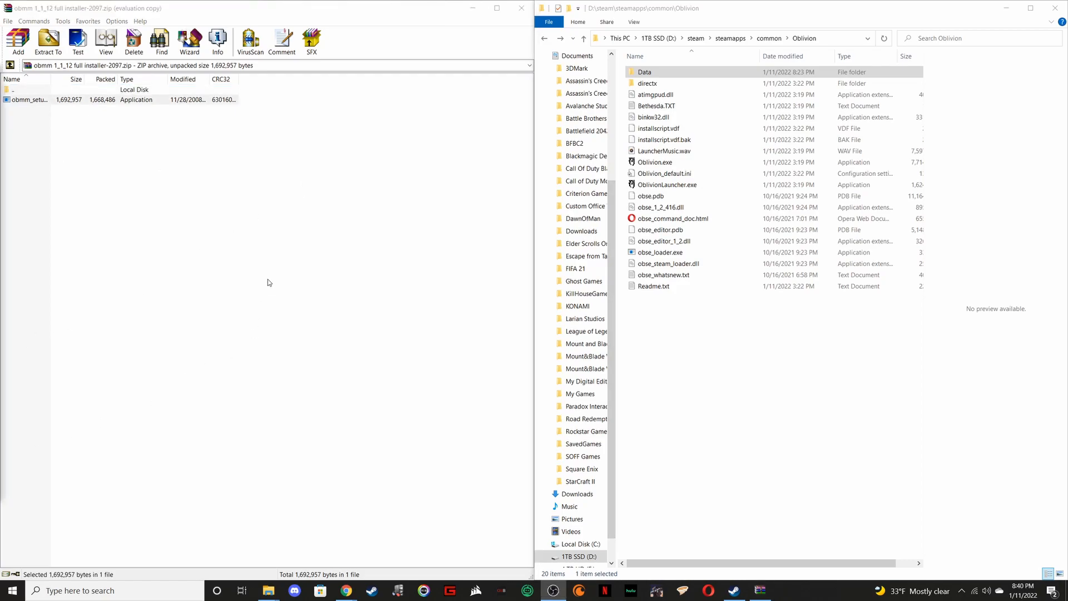
Run the obmm setup application from the archive and accept its license agreement
double_click(56, 103)
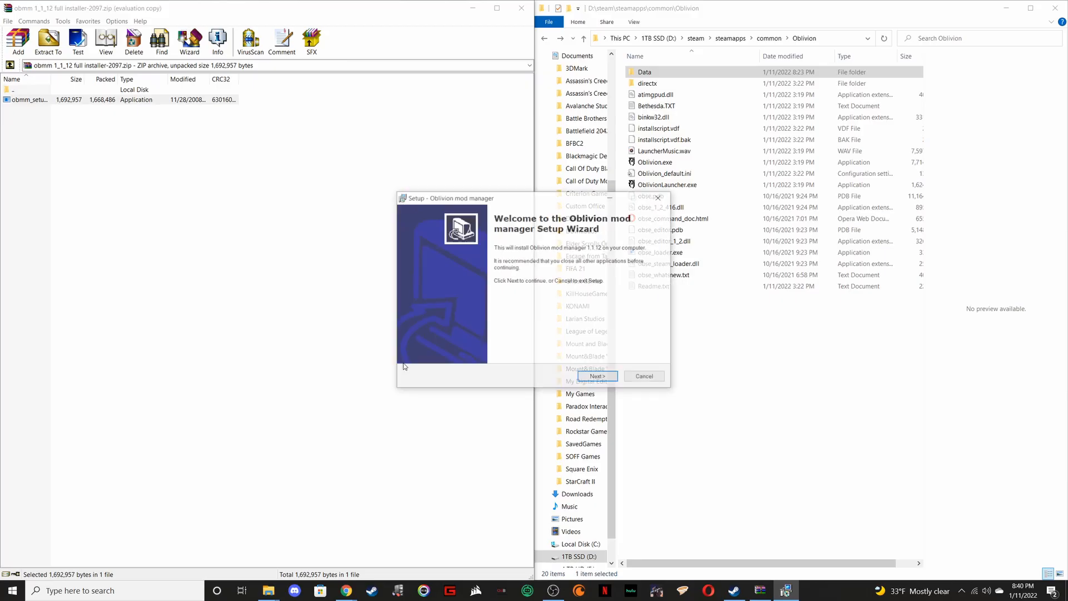
drag(538, 198, 354, 170)
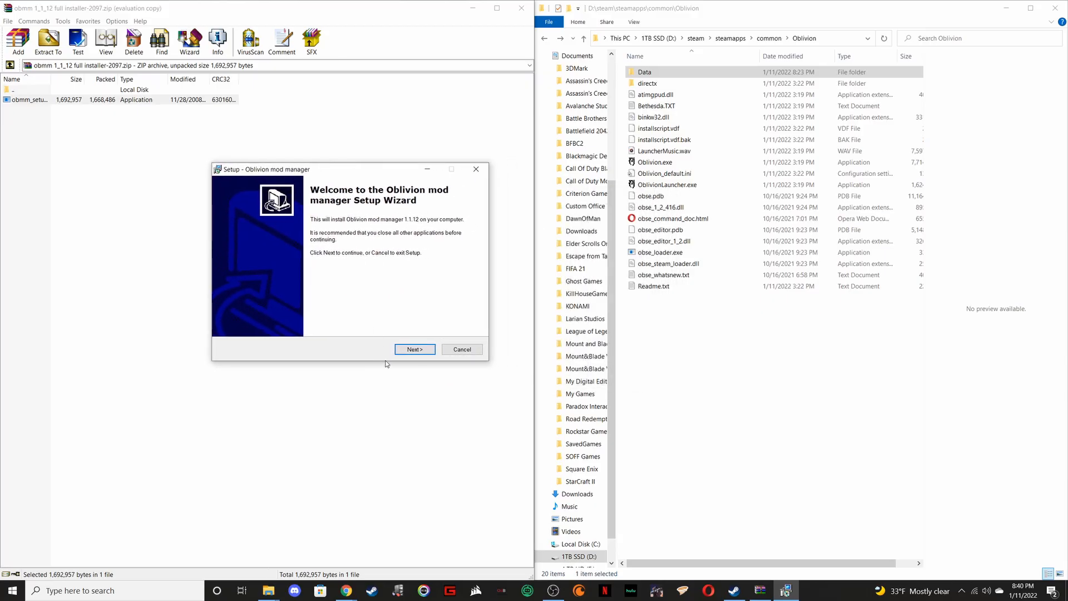
click(412, 350)
click(263, 321)
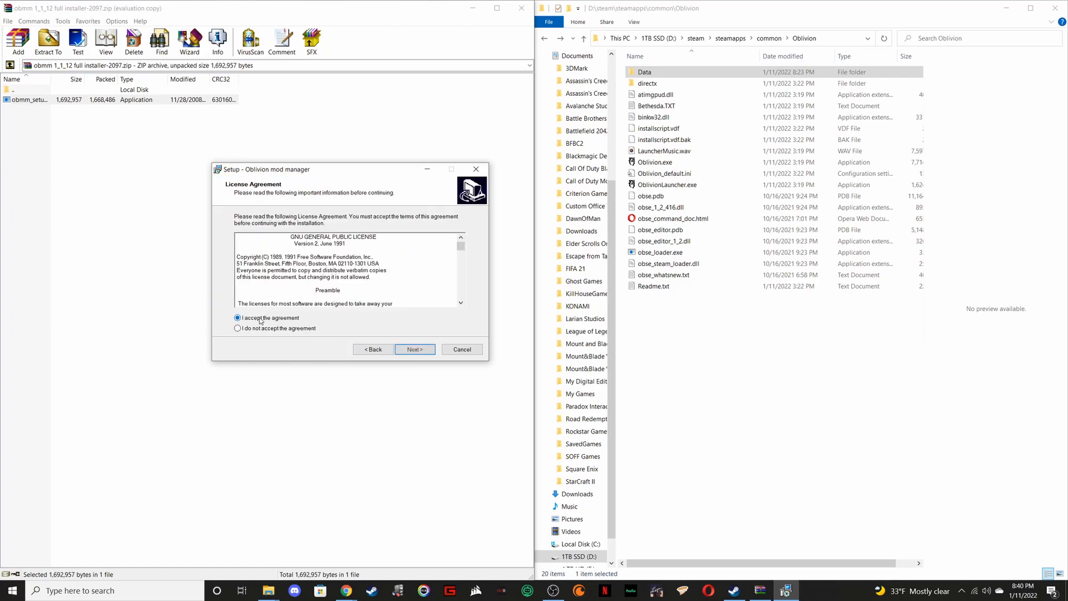
click(413, 350)
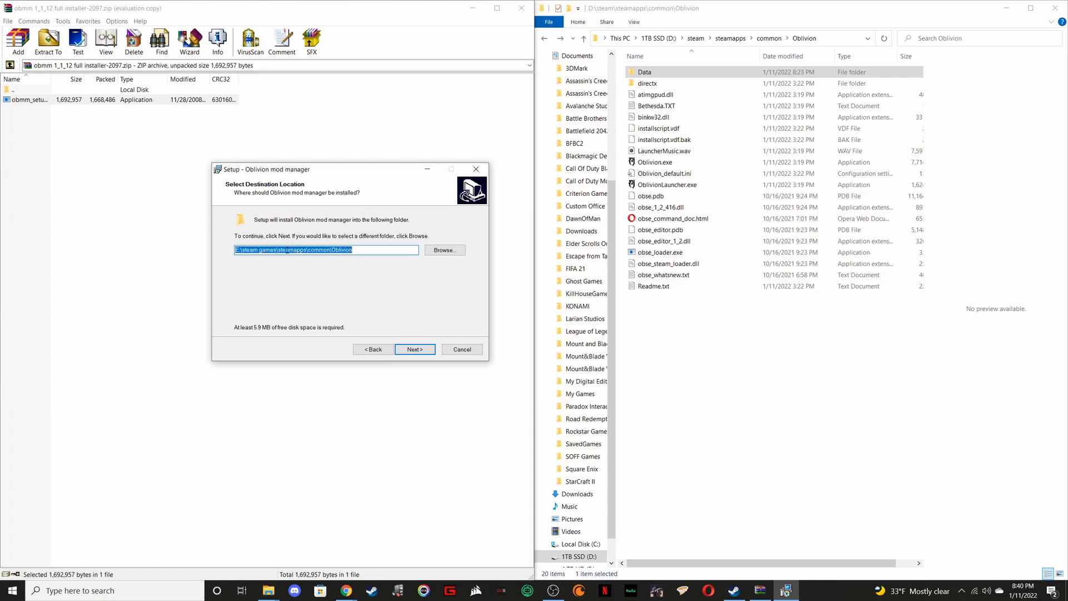
Browse for the installation destination and select the Oblivion folder under D:\steam\steamapps\common
click(444, 250)
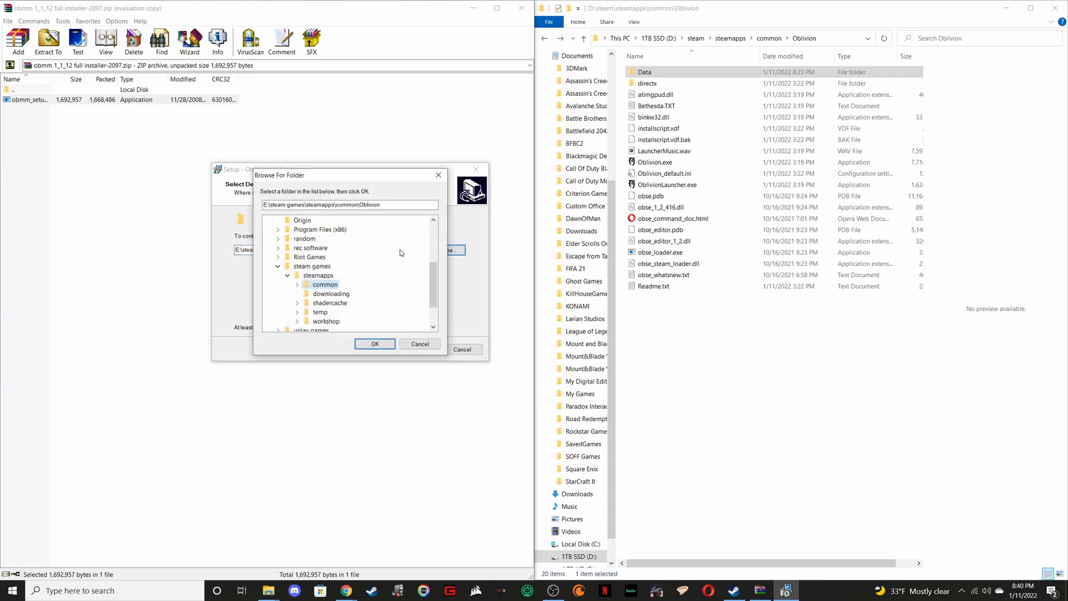
scroll(342, 284, up, 1)
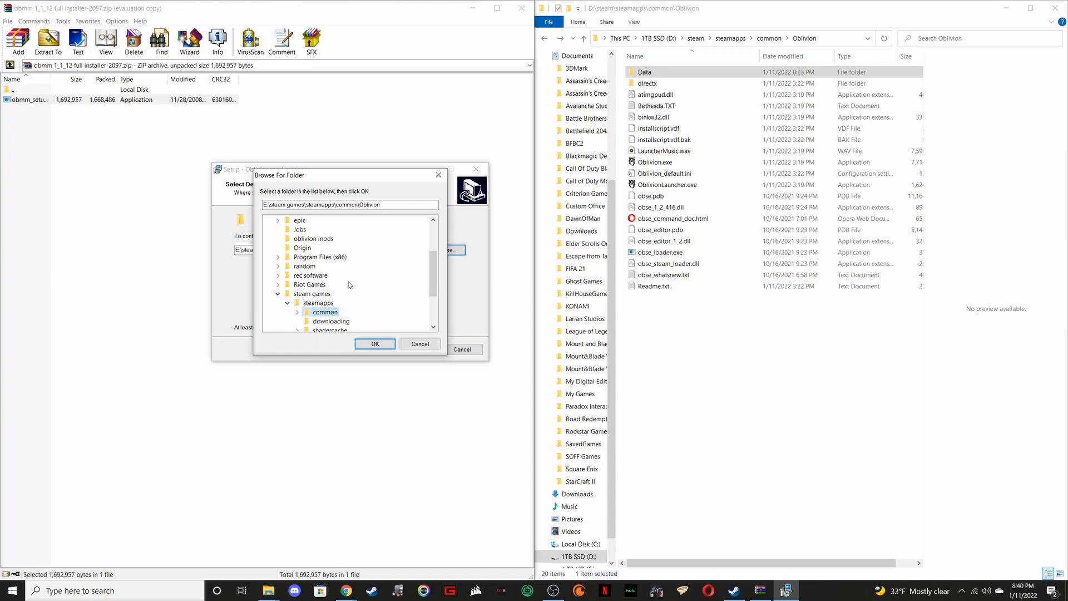
scroll(339, 283, up, 3)
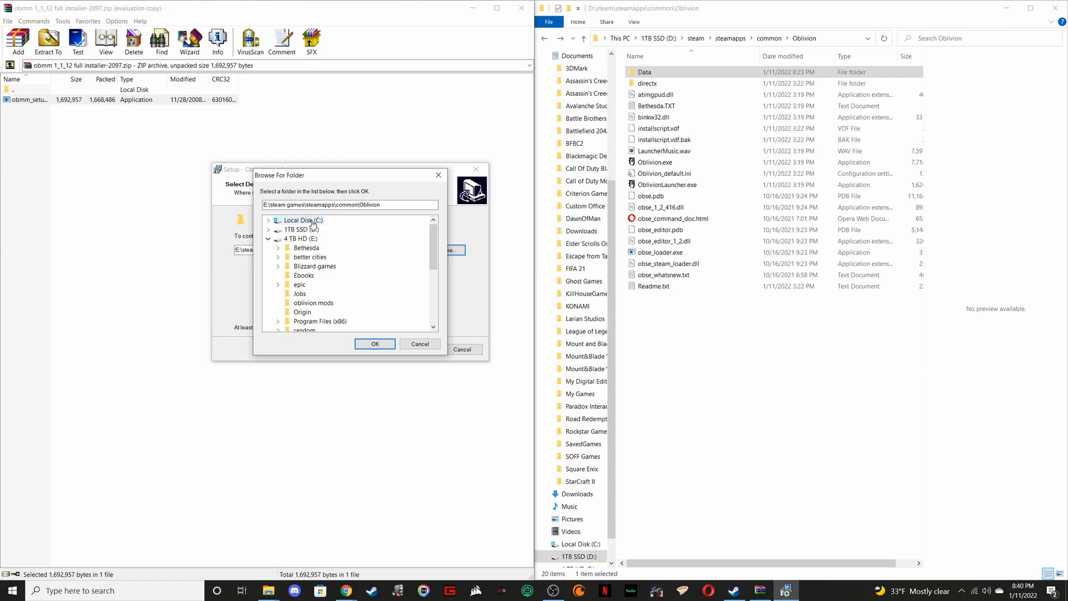
click(269, 230)
scroll(299, 252, down, 1)
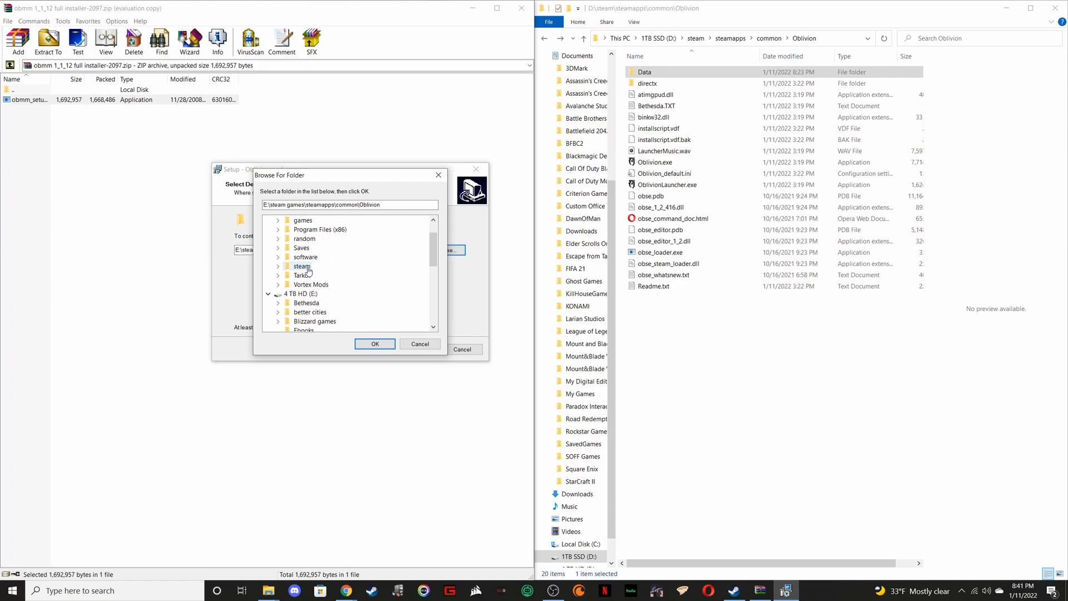
click(303, 269)
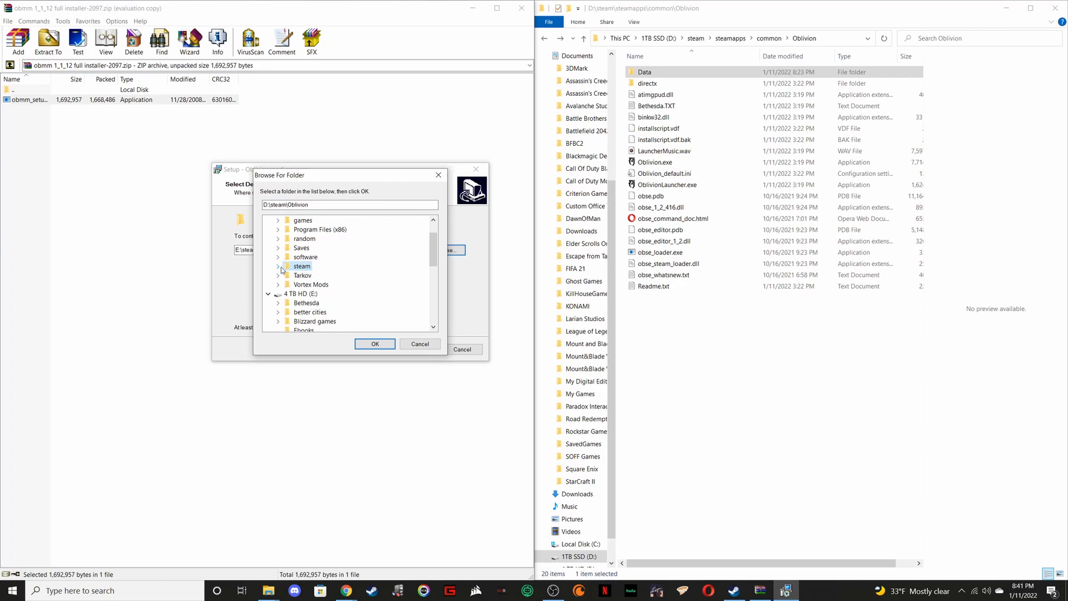
click(279, 266)
click(323, 276)
double_click(324, 278)
double_click(332, 285)
scroll(359, 272, down, 2)
scroll(348, 265, down, 1)
click(338, 276)
double_click(340, 279)
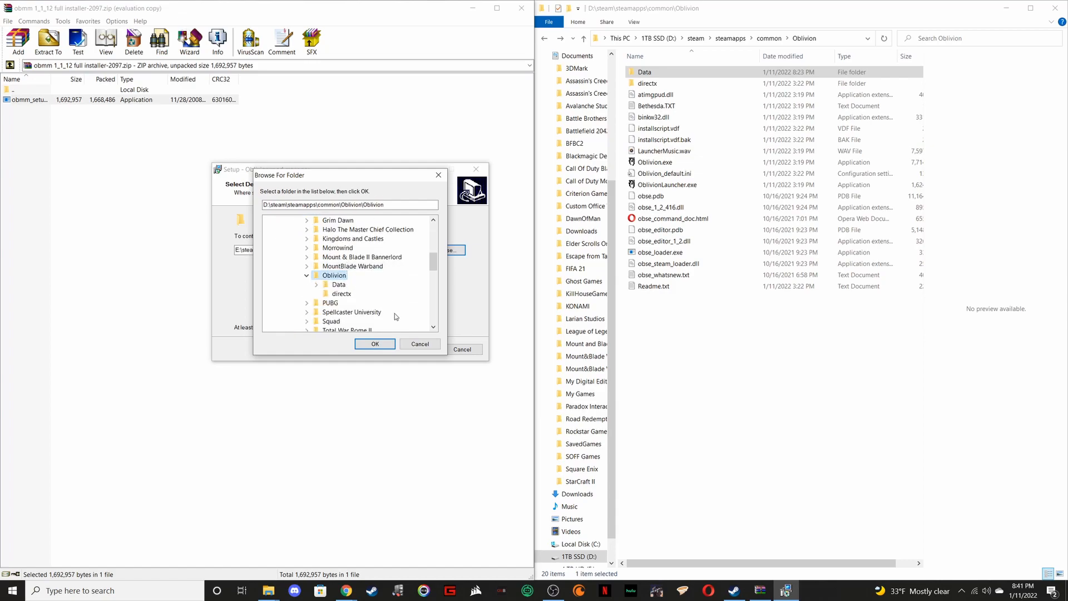
click(380, 345)
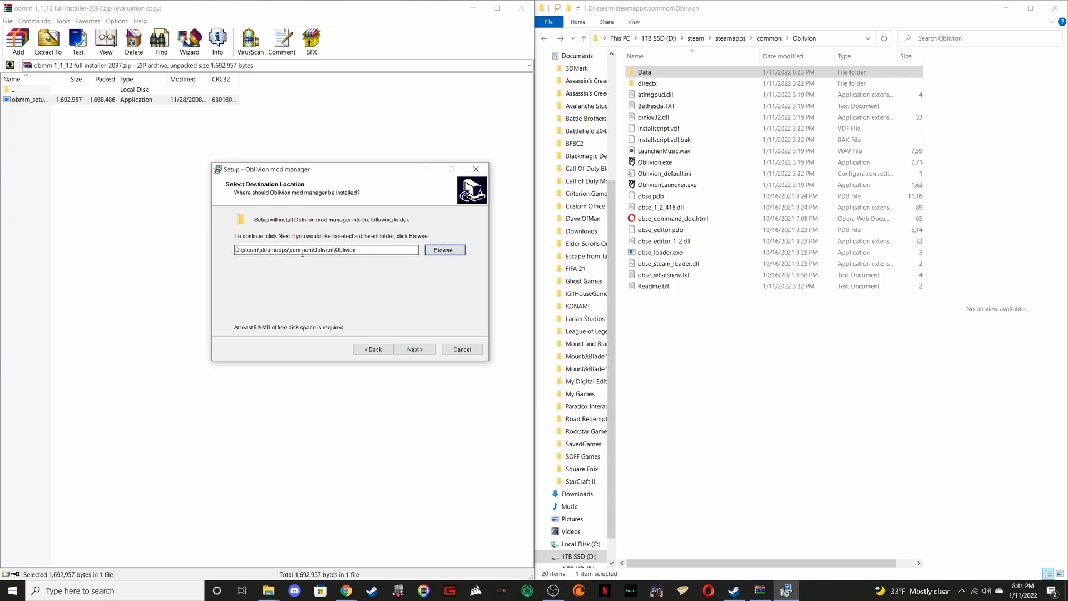
Remove the duplicate Oblivion subfolder from the destination path, leaving D:\steam\steamapps\common\Oblivion, and accept the location
click(358, 250)
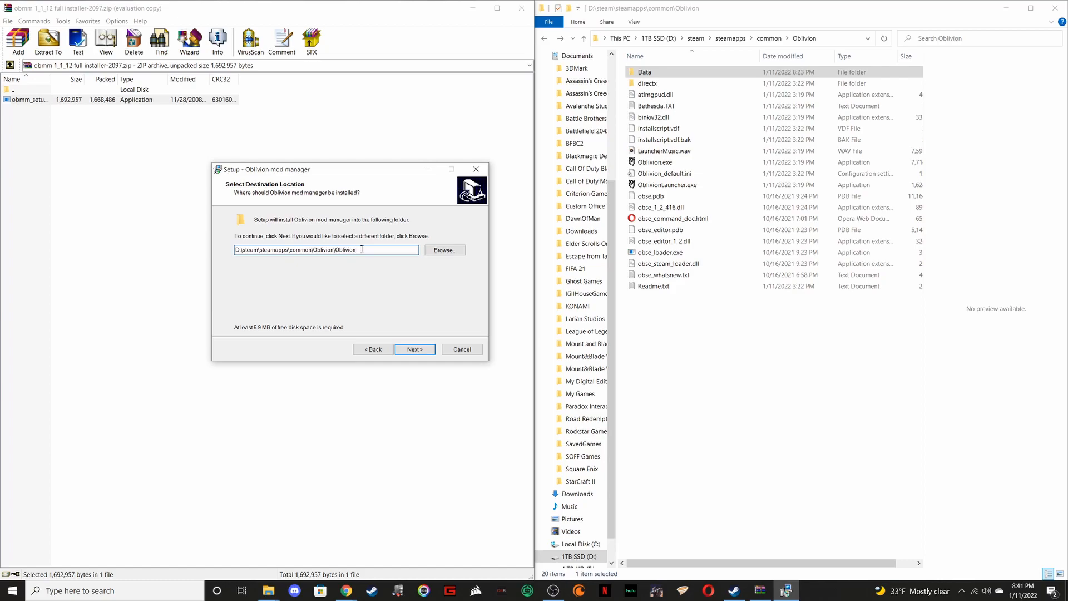
key(BackSpace)
key(BackSpace)
key(BackSpace)
key(BackSpace)
key(BackSpace)
key(BackSpace)
click(426, 351)
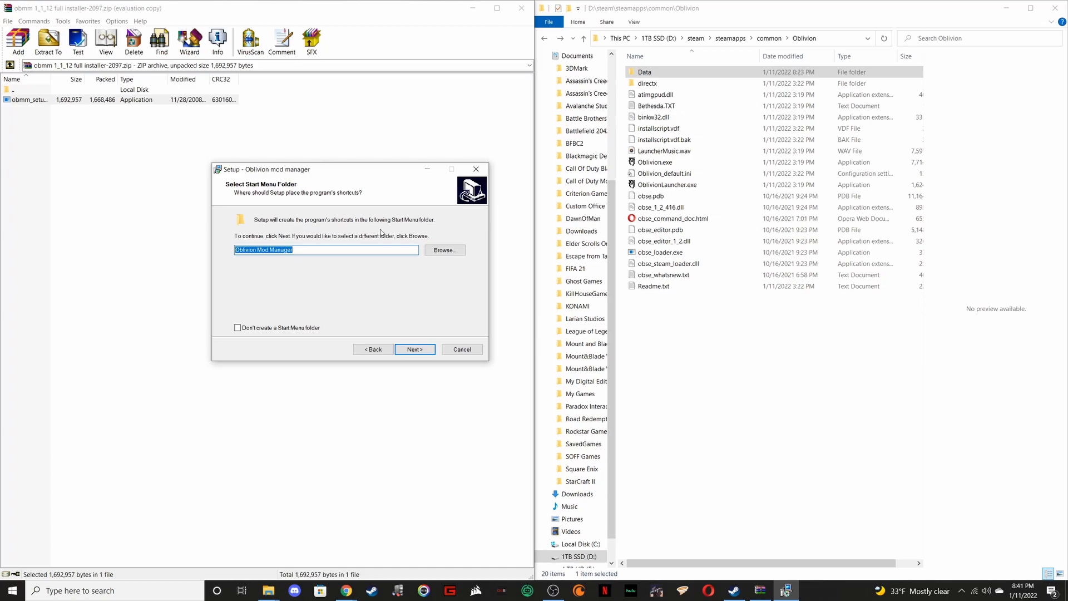
Install with the Oblivion Mod Manager Start Menu folder and no additional tasks, finishing setup without viewing obmm.chm or launching the program
click(415, 349)
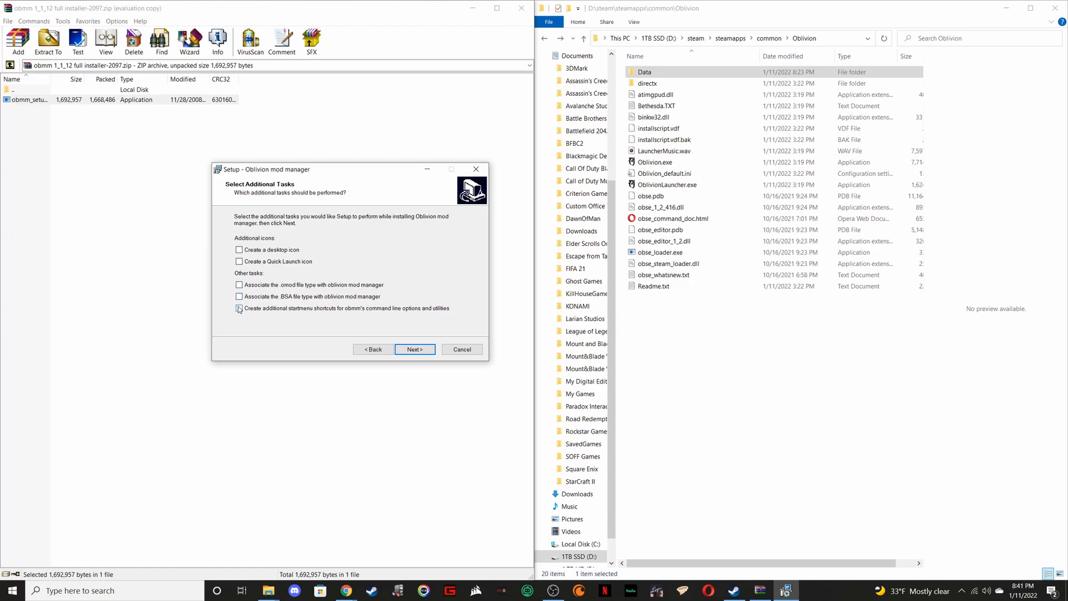
click(421, 353)
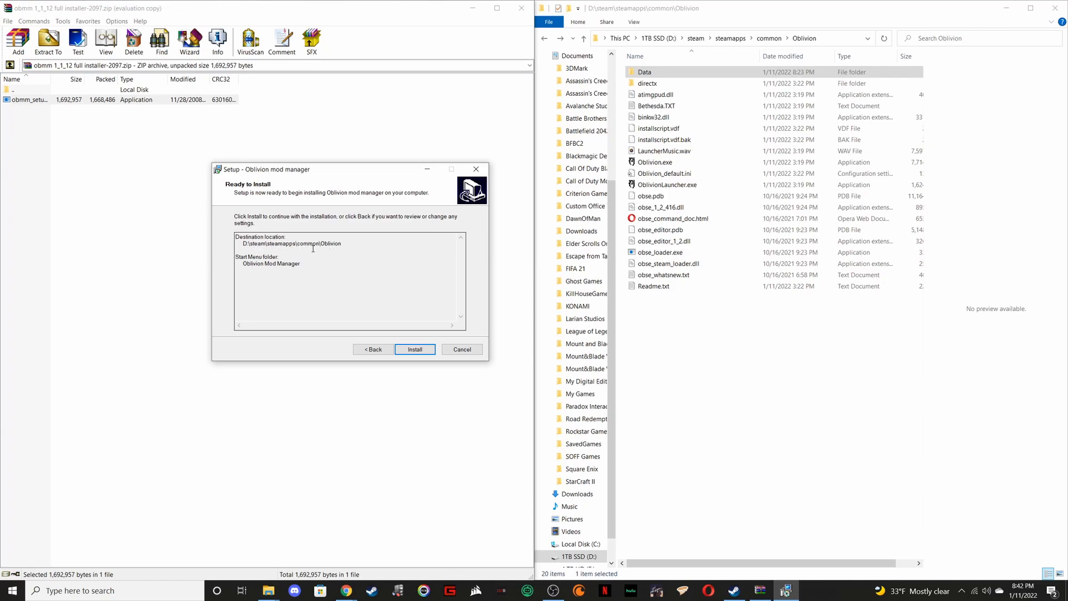
click(415, 348)
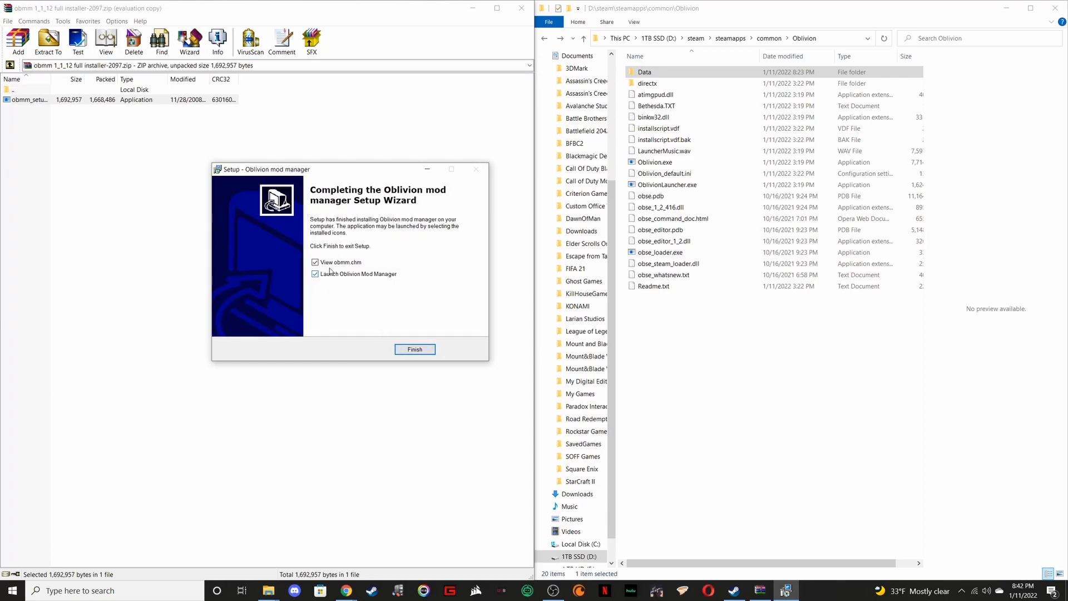
click(316, 262)
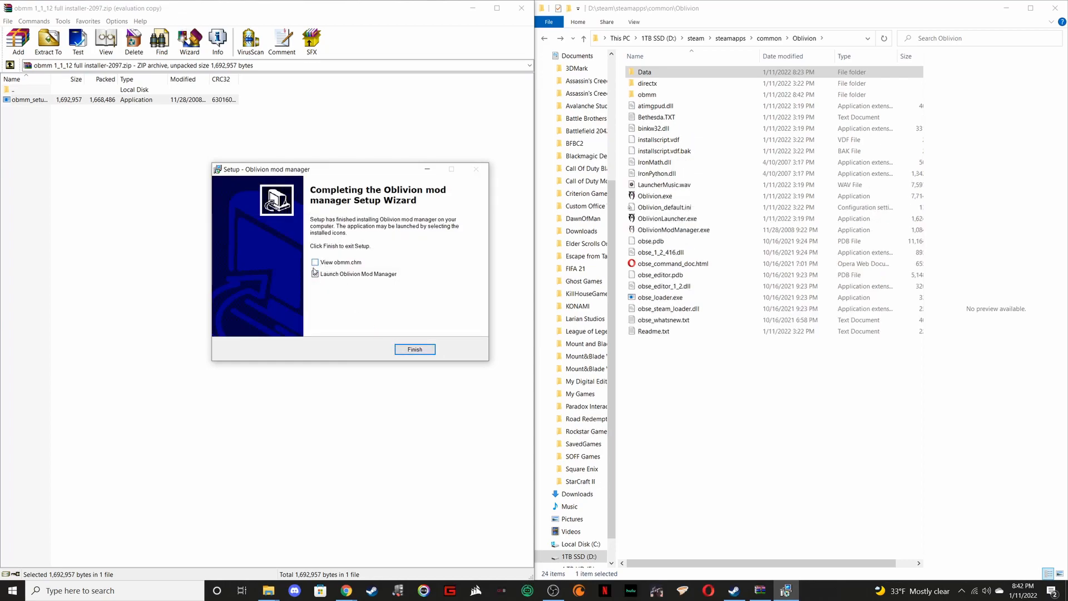
click(315, 274)
click(423, 351)
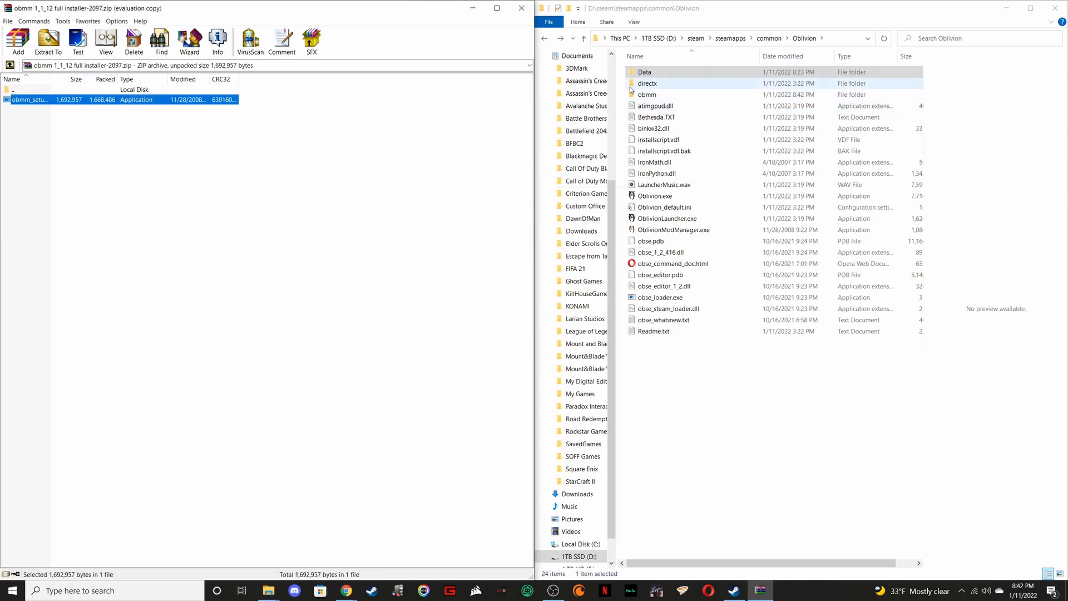
Reload the Oblivion folder, launch OblivionModManager.exe, and enable all plugins in its list, including the Morrowind_ob files
click(544, 42)
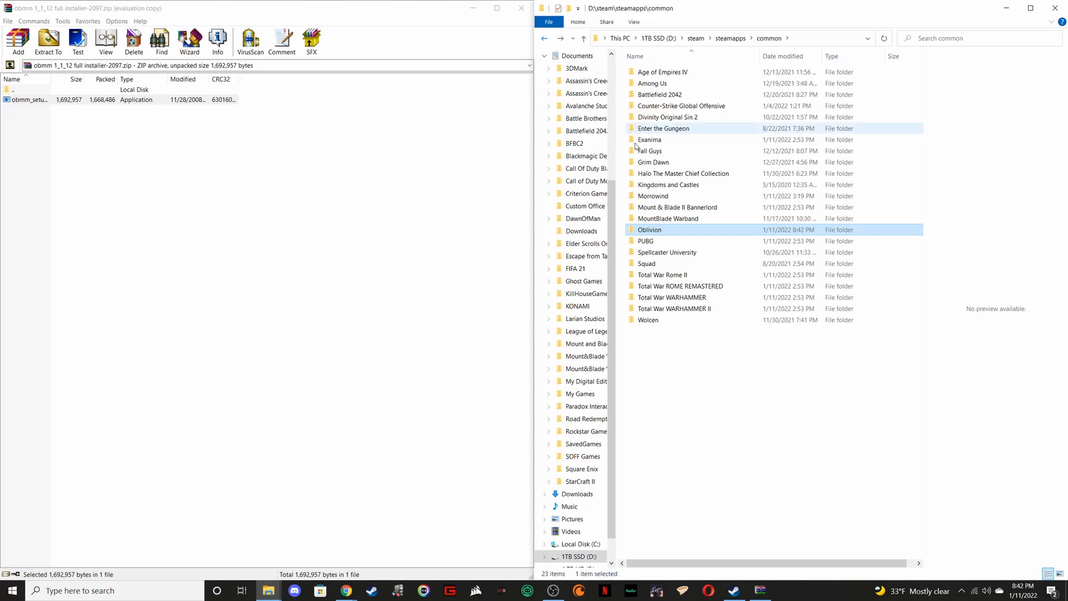
double_click(657, 232)
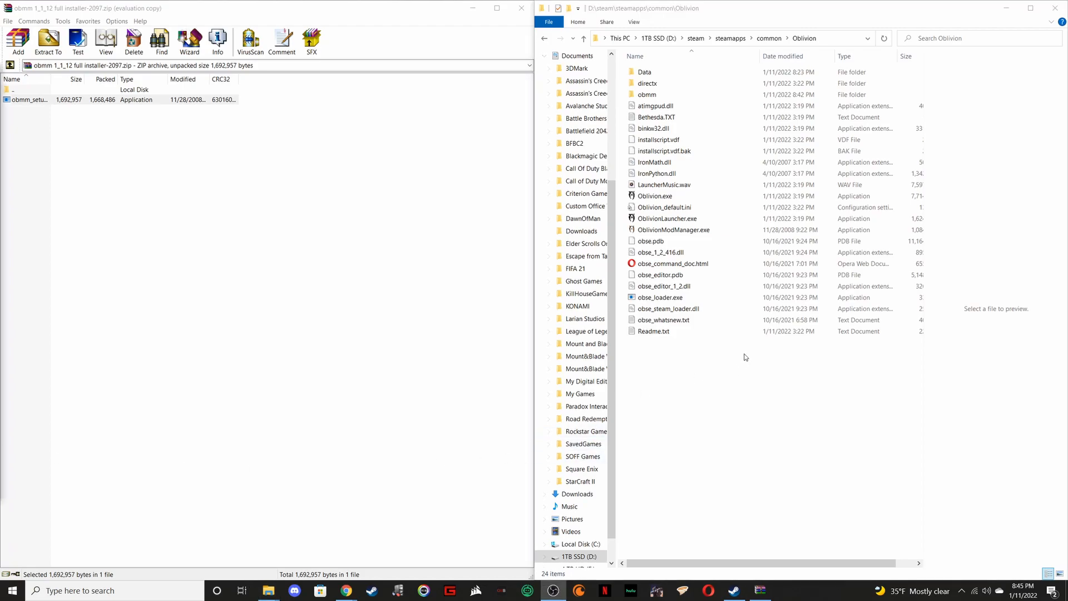
double_click(700, 231)
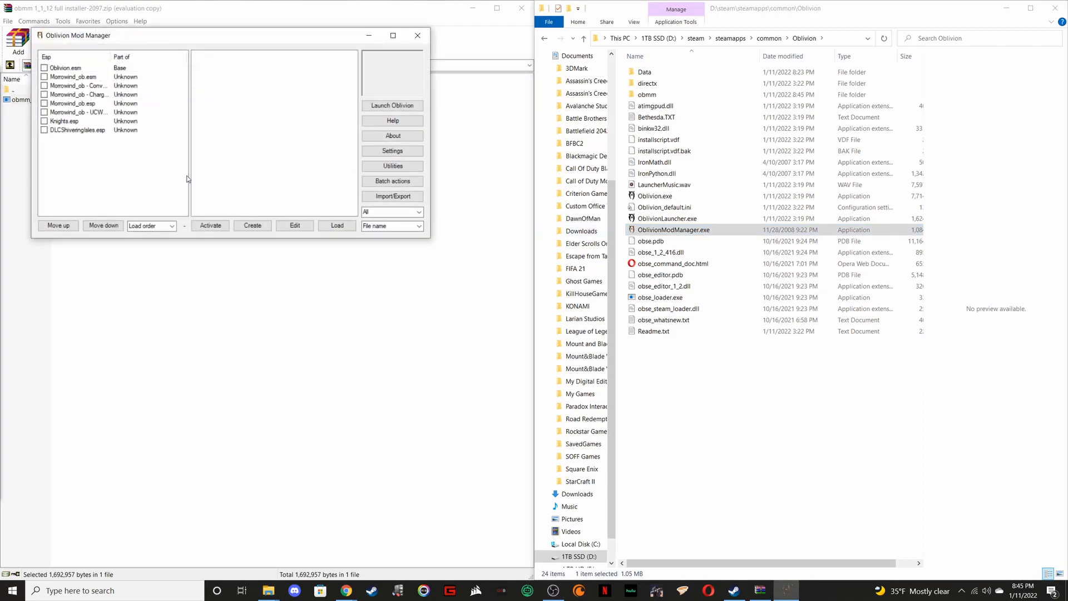
click(44, 68)
click(44, 77)
click(44, 85)
click(44, 94)
click(44, 103)
click(43, 113)
click(44, 121)
Restart Oblivion Mod Manager to check which plugins are enabled, and close it
click(419, 36)
double_click(653, 232)
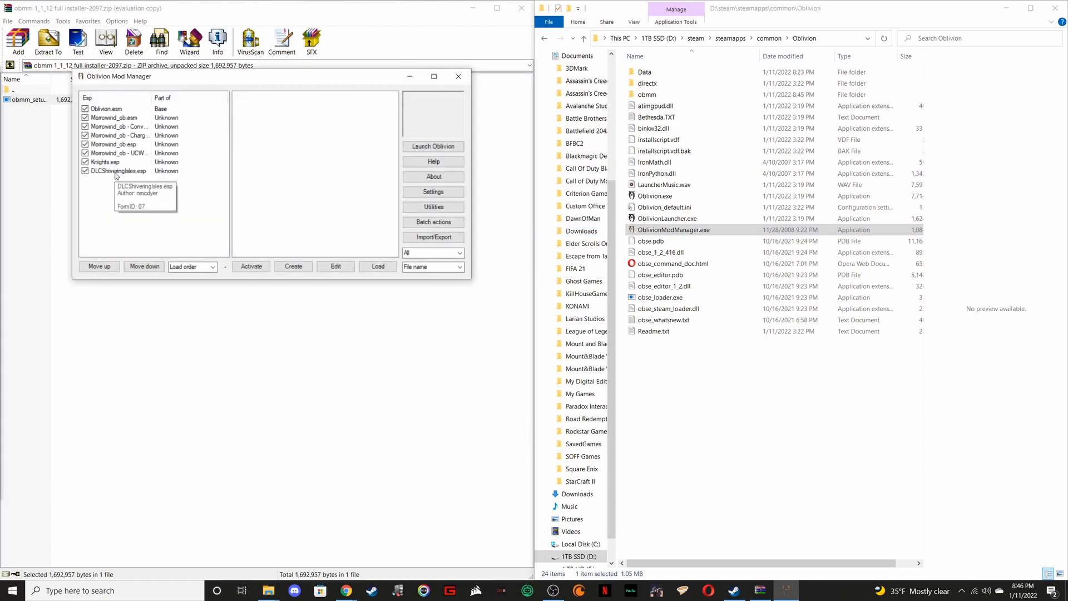
click(459, 76)
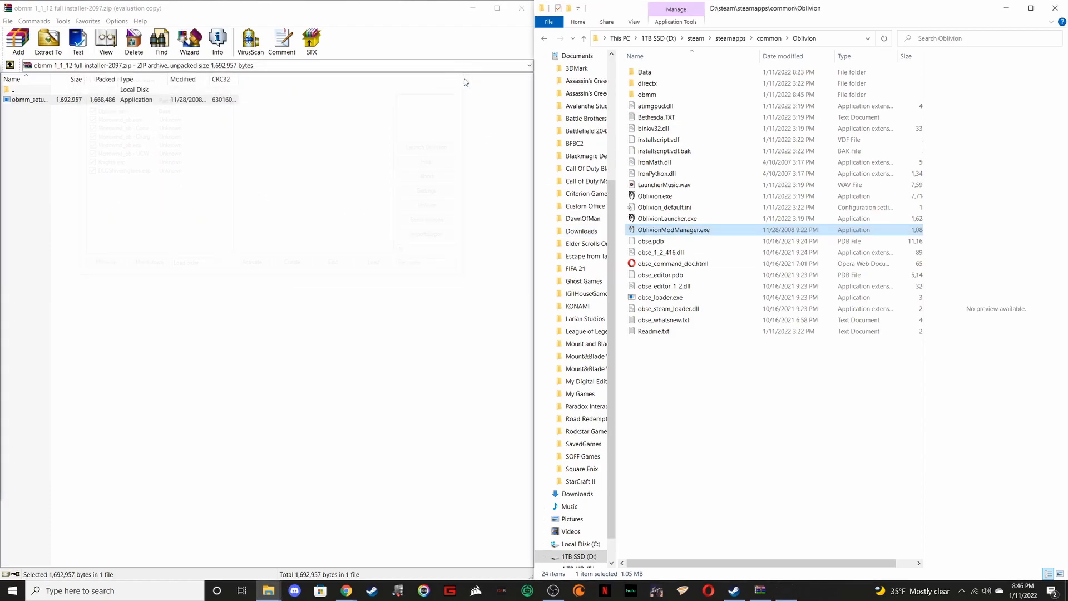
Minimize the open windows, launch The Elder Scrolls IV: Oblivion from the Steam library, and start a new game
click(474, 7)
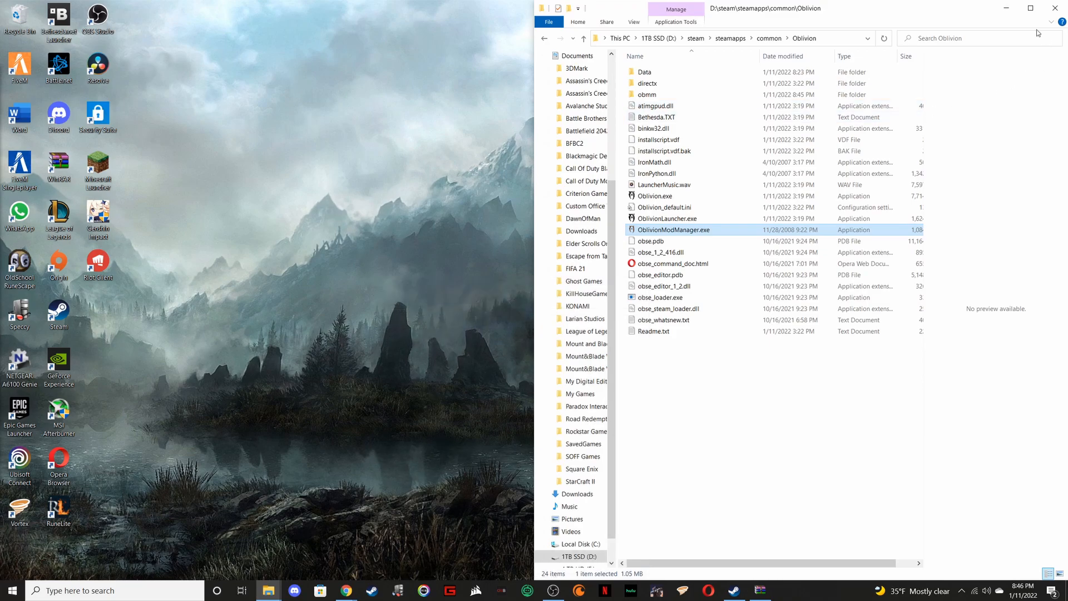
click(1007, 8)
click(735, 590)
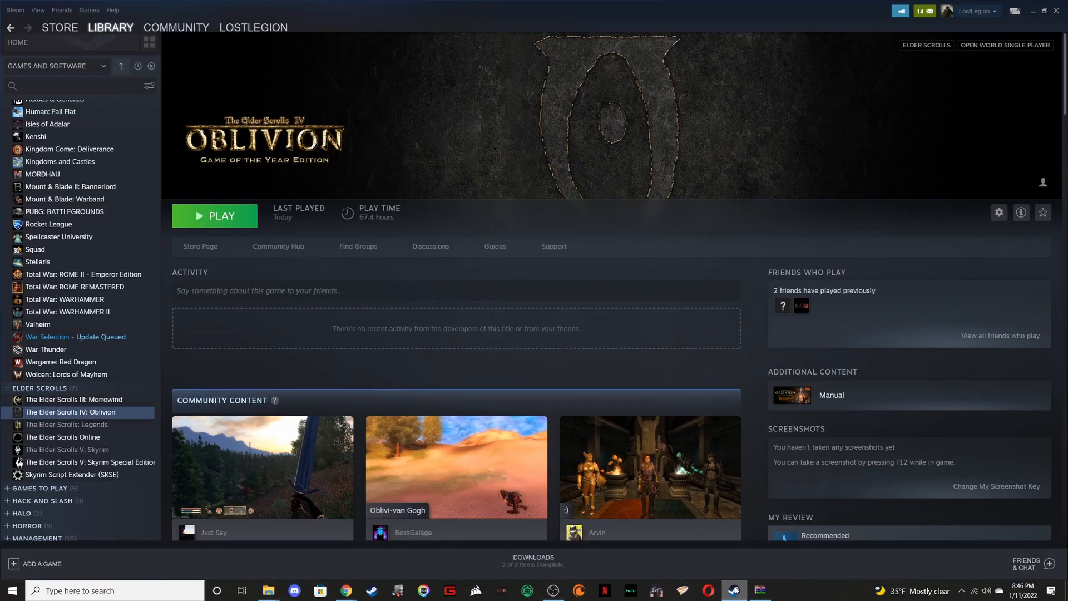
click(198, 217)
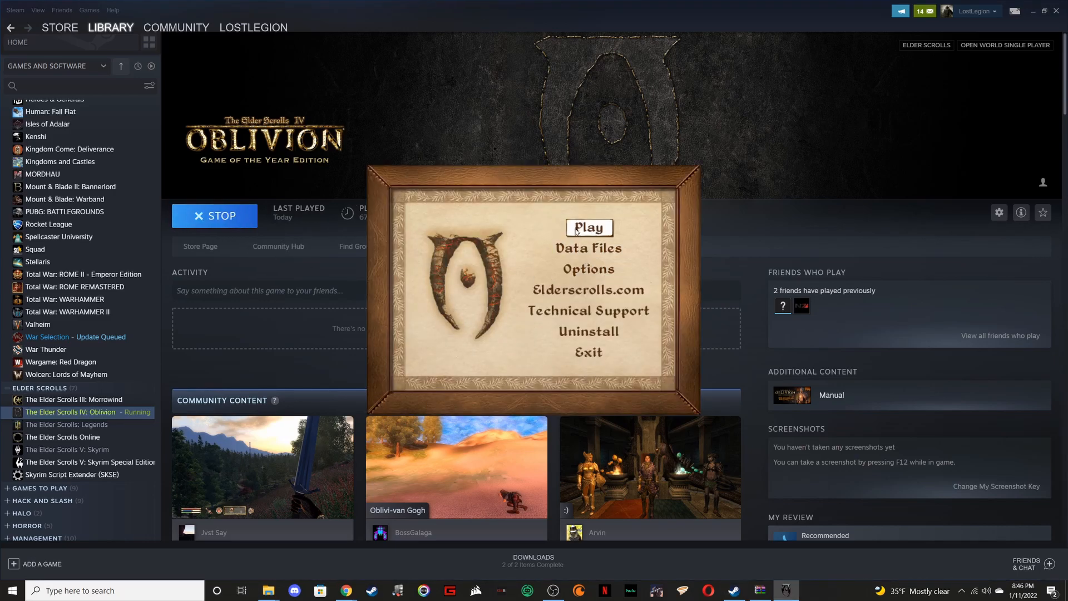
click(575, 230)
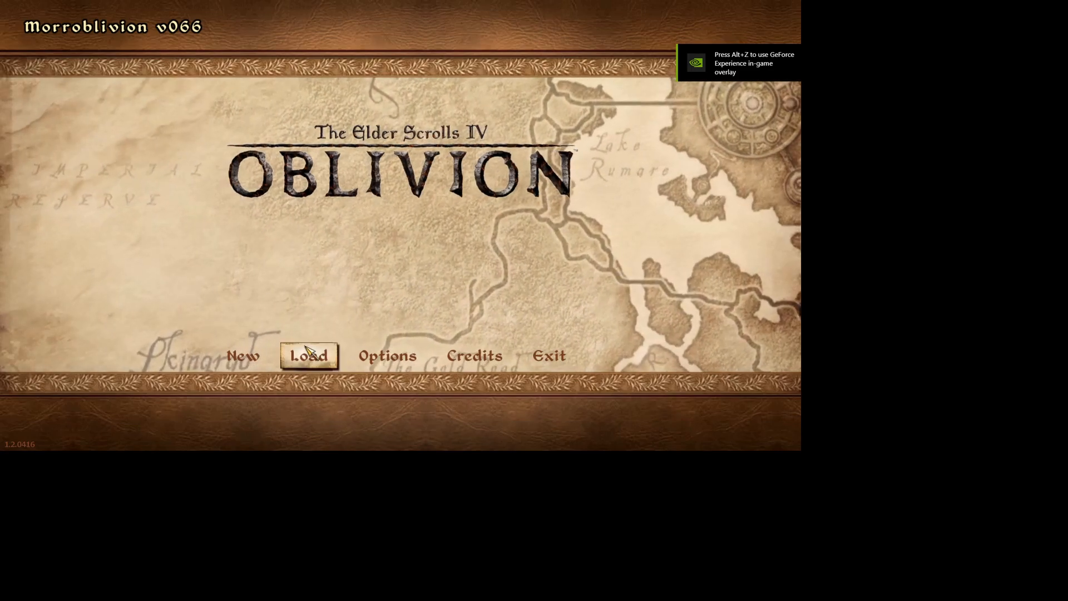
click(257, 352)
click(399, 226)
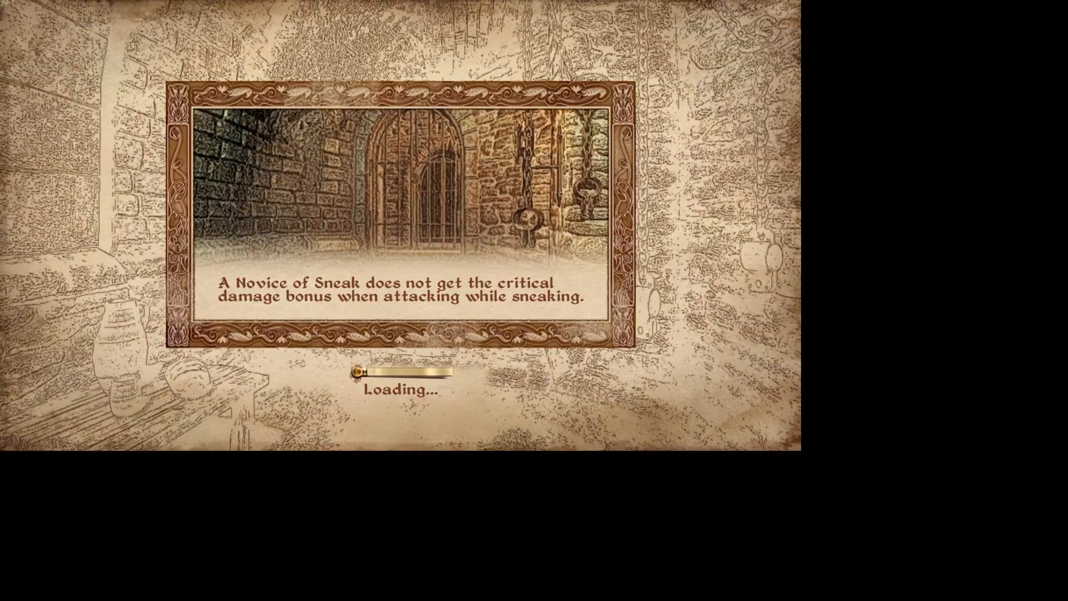